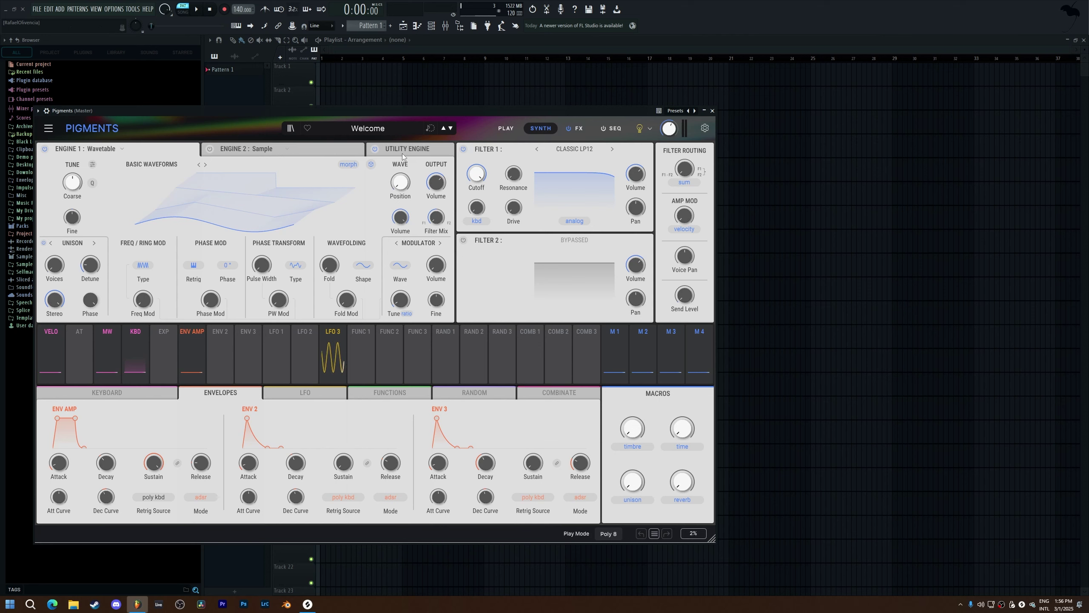
Create a new default preset and move the synth window toward the middle of the workspace.
click(48, 128)
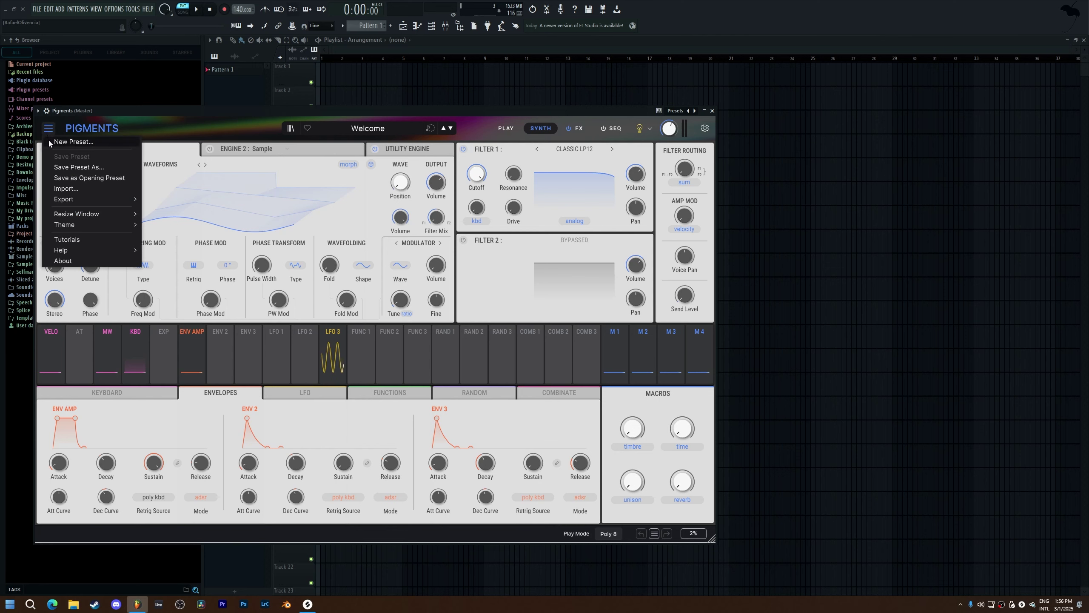
click(49, 144)
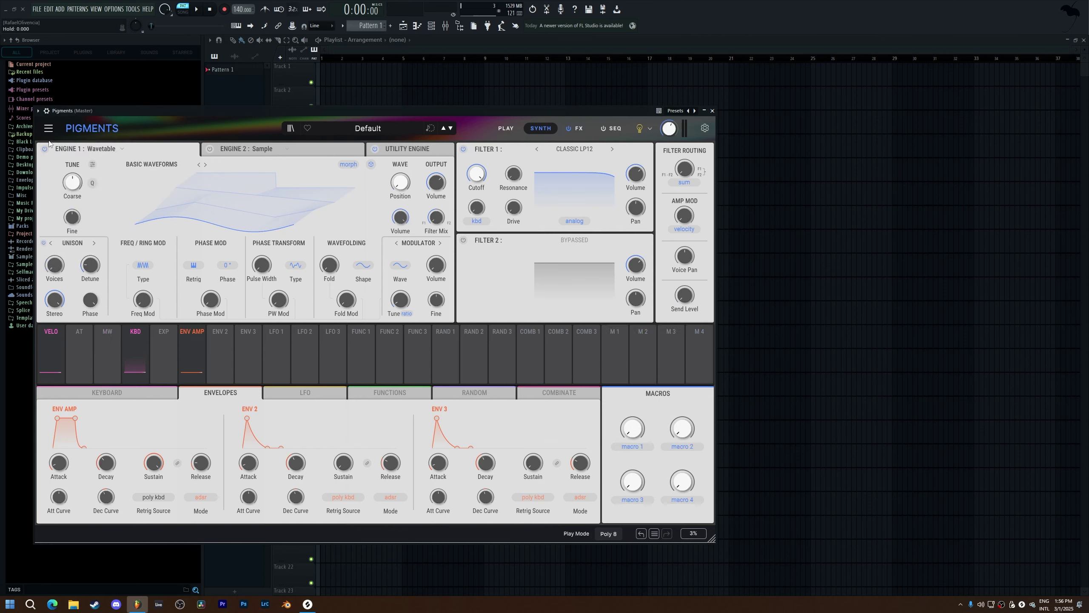
drag(160, 114, 350, 84)
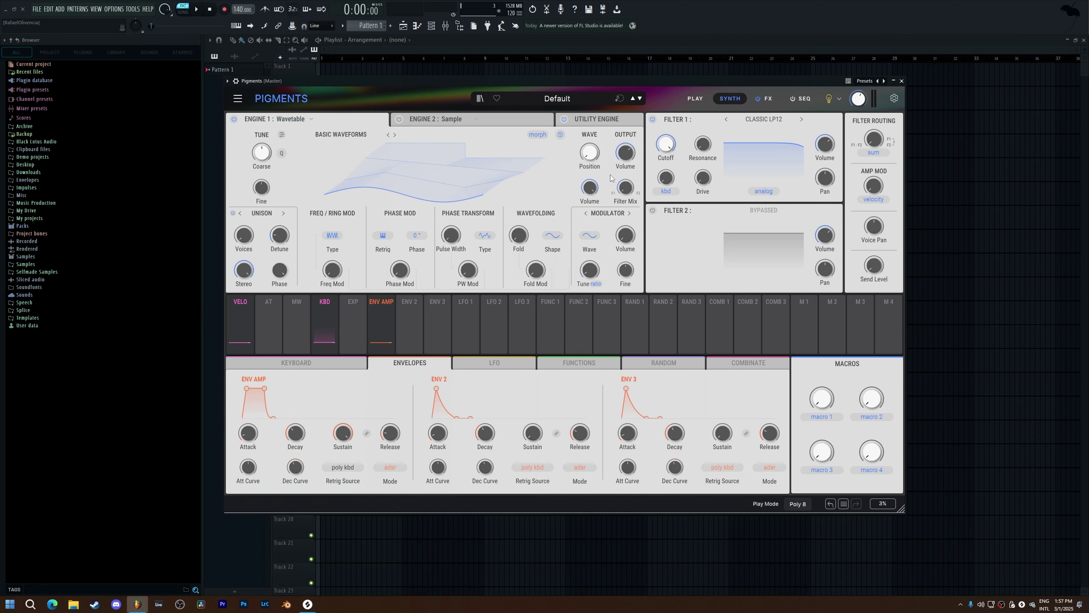
Load the BD Miami wavetable from the Natural category into Engine 1.
drag(590, 158, 600, 202)
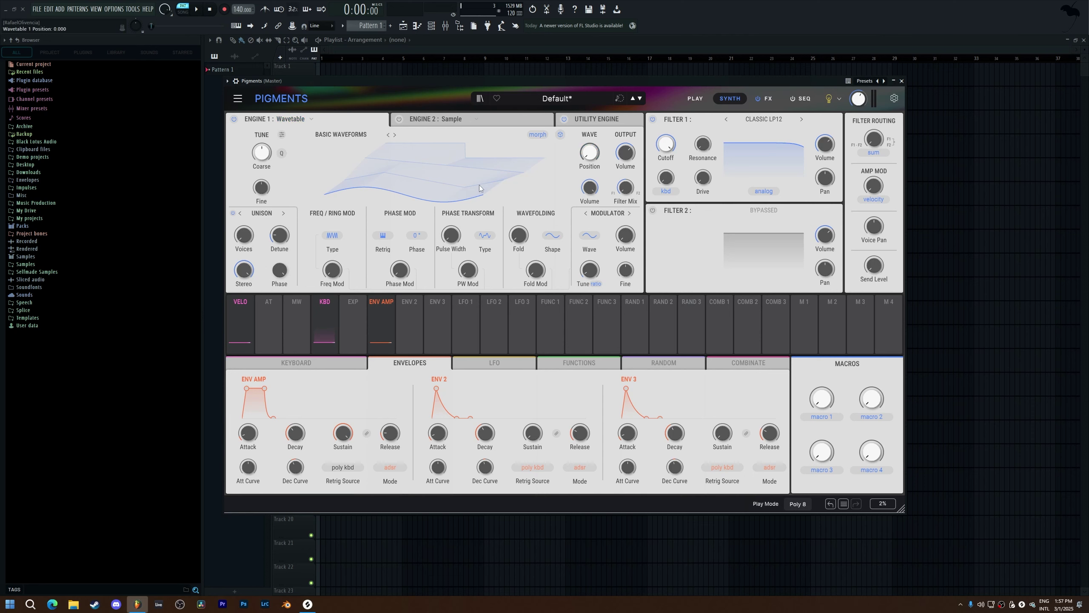
click(335, 137)
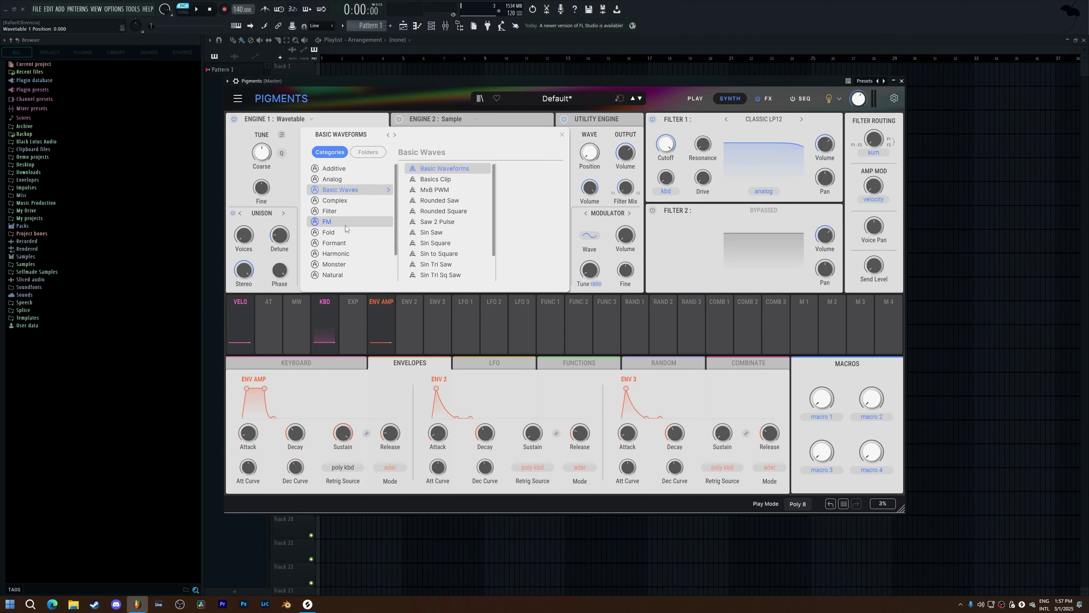
mouse_move(347, 223)
scroll(347, 206, down, 1)
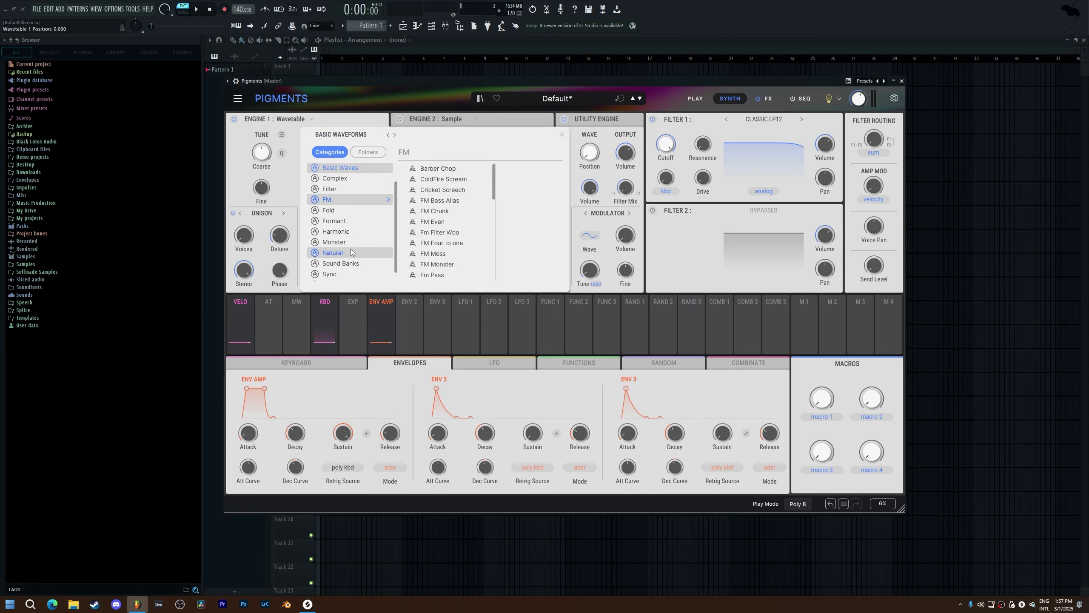
mouse_move(347, 252)
click(433, 179)
click(561, 135)
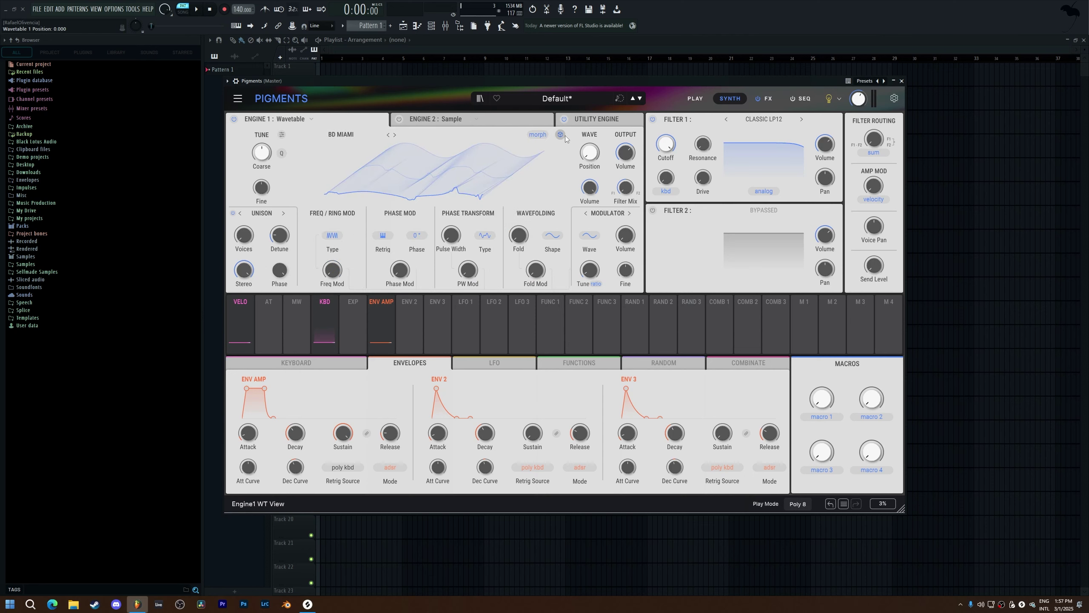
Advance Engine 1 to the Classy wavetable and raise its wave position to about 0.96.
click(394, 135)
click(394, 135)
click(394, 135)
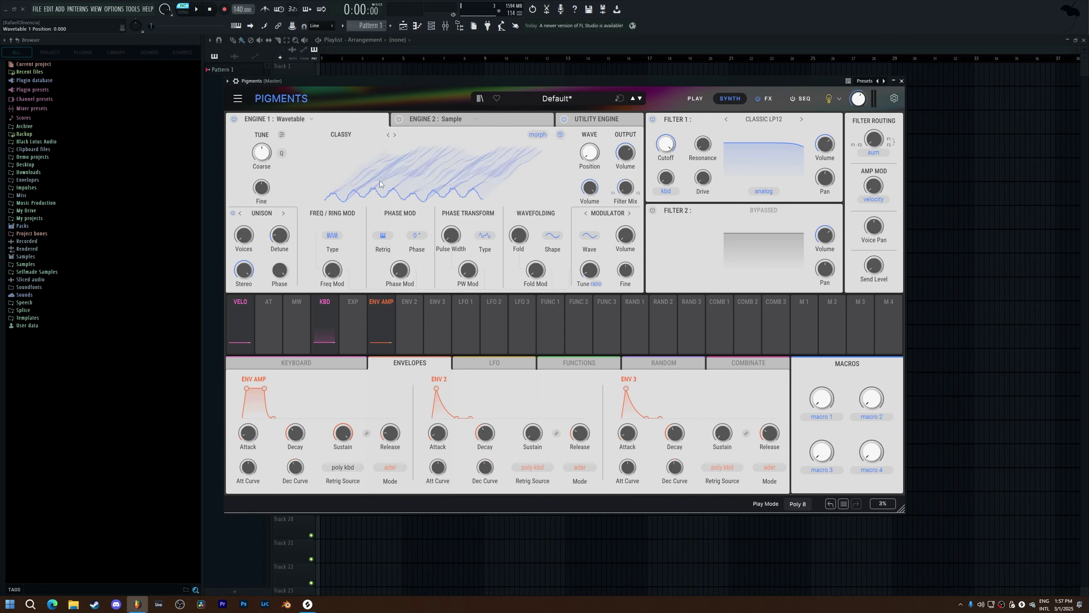
drag(596, 159, 596, 128)
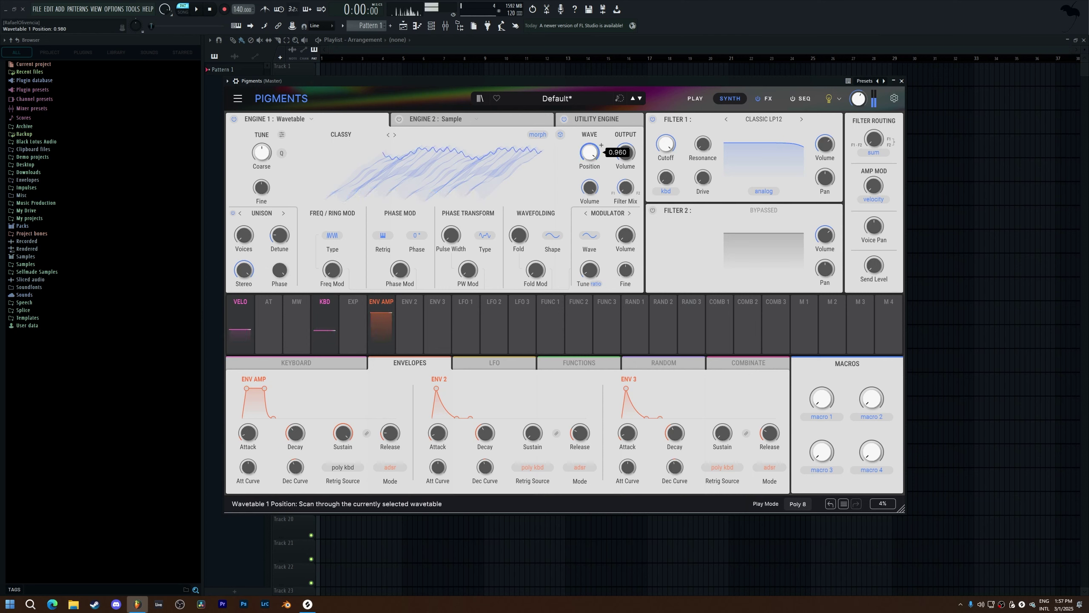
Advance Engine 1 to the Elastic wavetable and lower the wave position to 0.
click(395, 136)
click(395, 135)
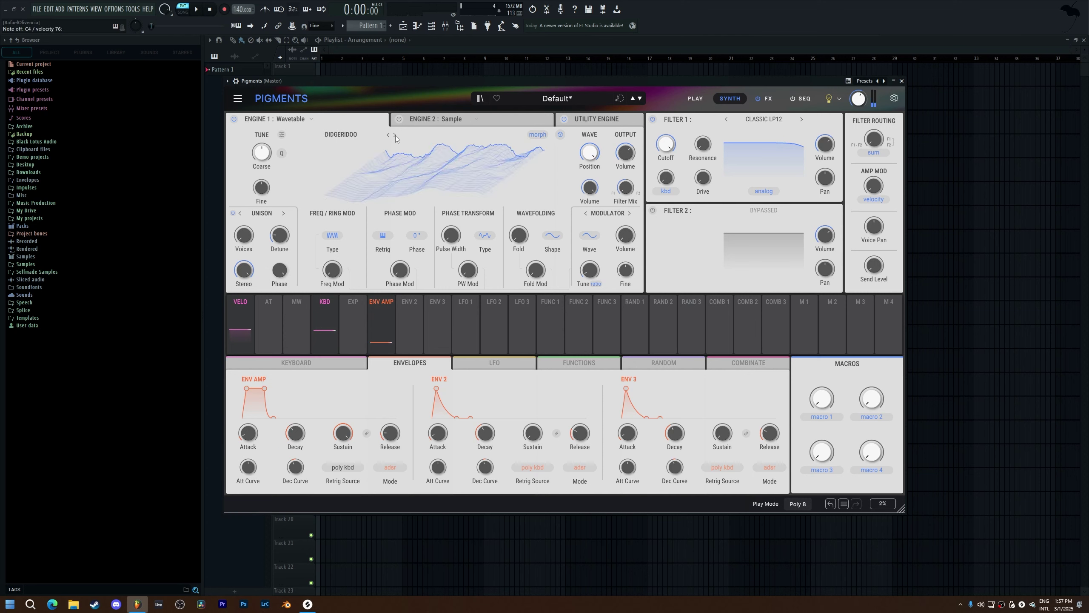
drag(592, 154, 592, 178)
click(394, 135)
scroll(601, 145, down, 3)
scroll(594, 152, down, 1)
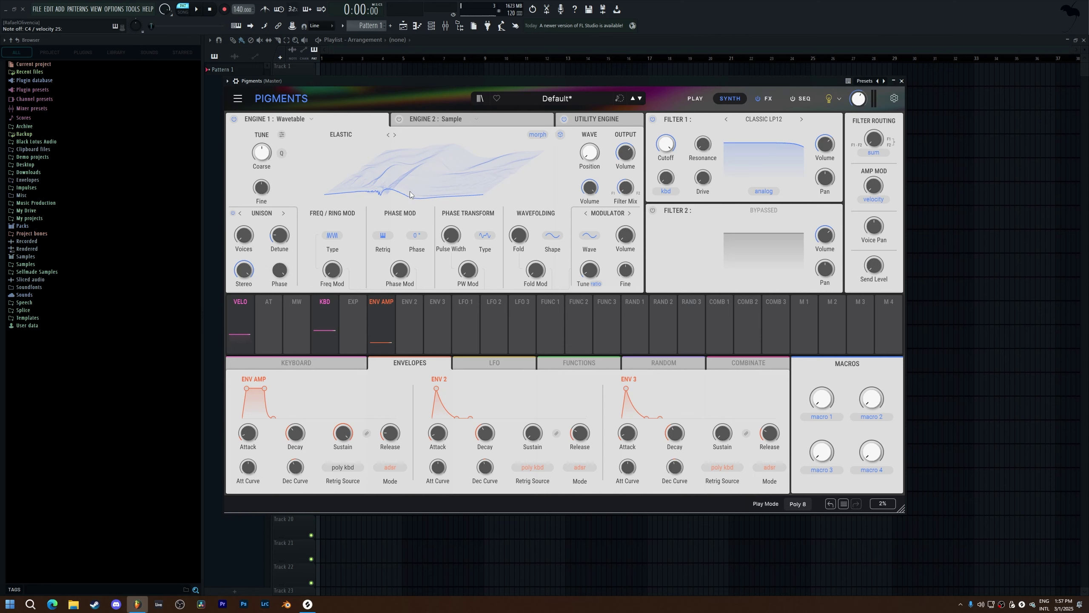
Sweep the Elastic wavetable's position upward and bring it back to 0.
scroll(601, 145, up, 3)
scroll(601, 146, up, 20)
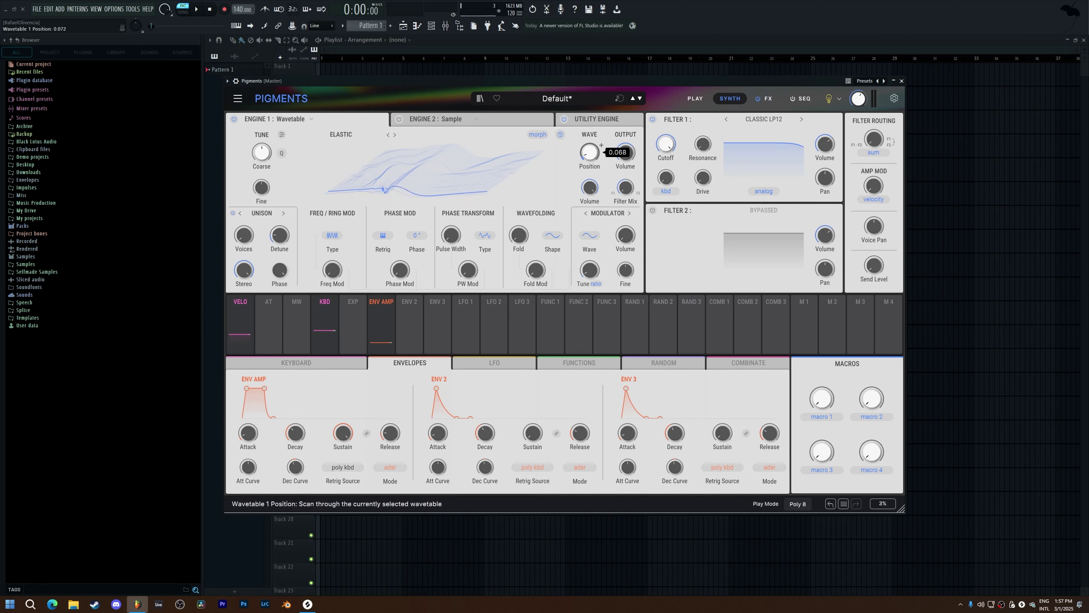
scroll(601, 146, down, 12)
scroll(601, 146, down, 9)
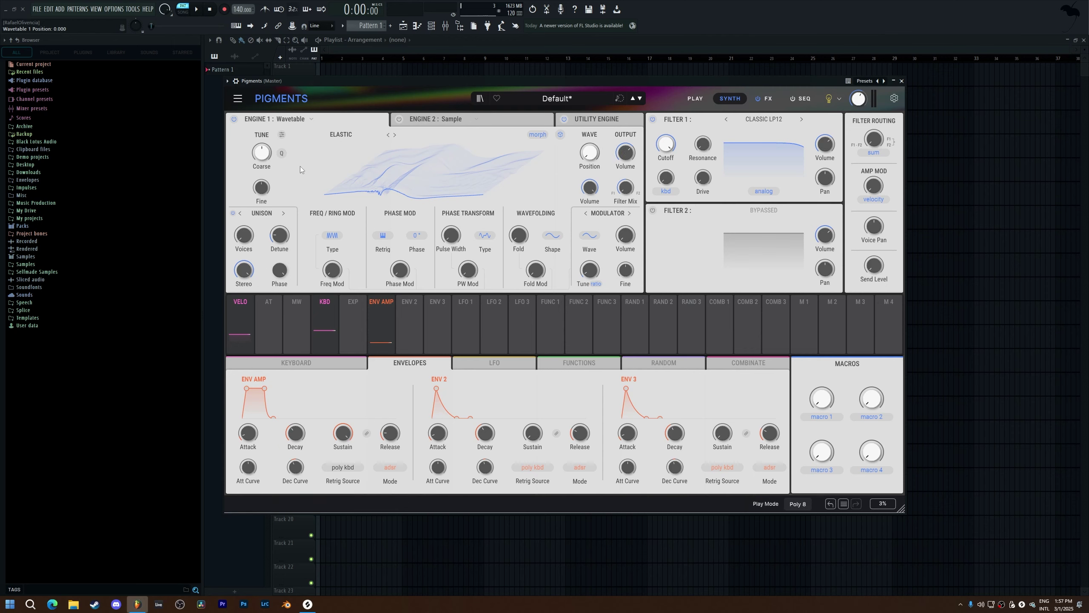
Choose Unison as Engine 1's unison mode and try different voice counts.
click(263, 214)
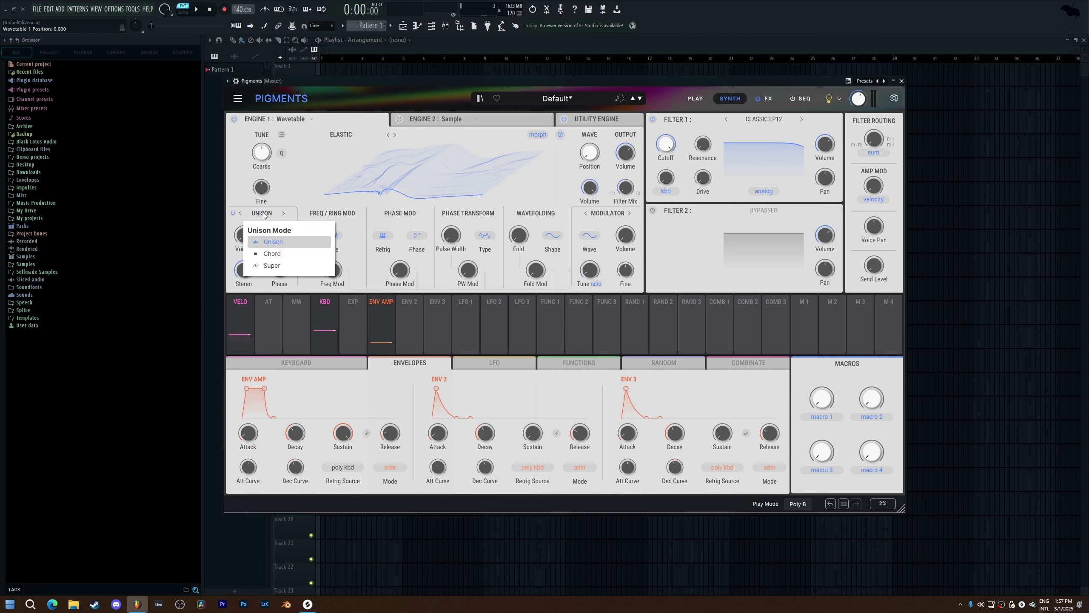
click(264, 214)
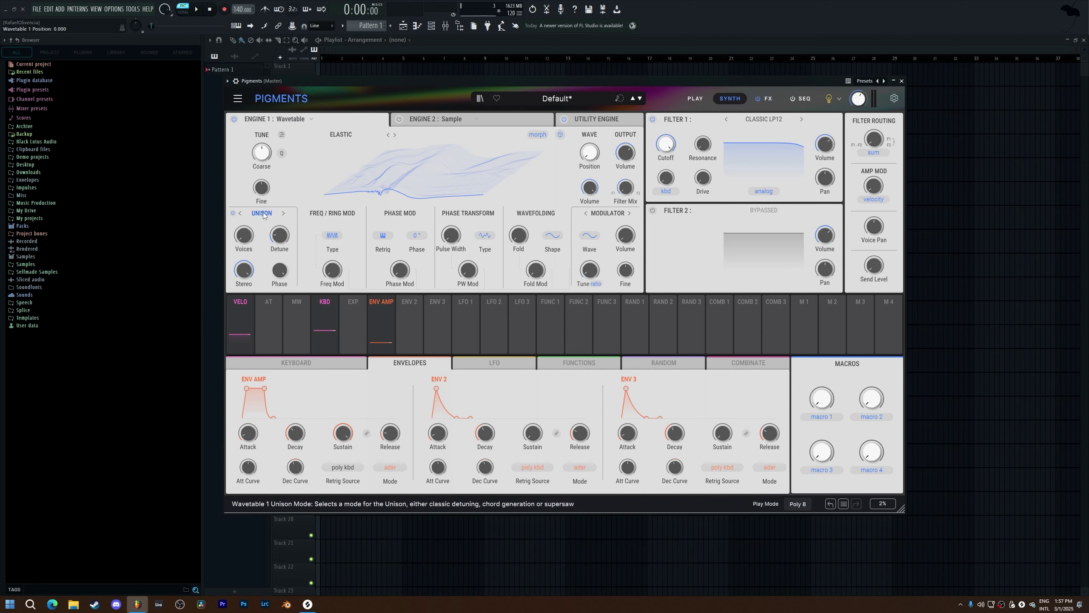
click(264, 214)
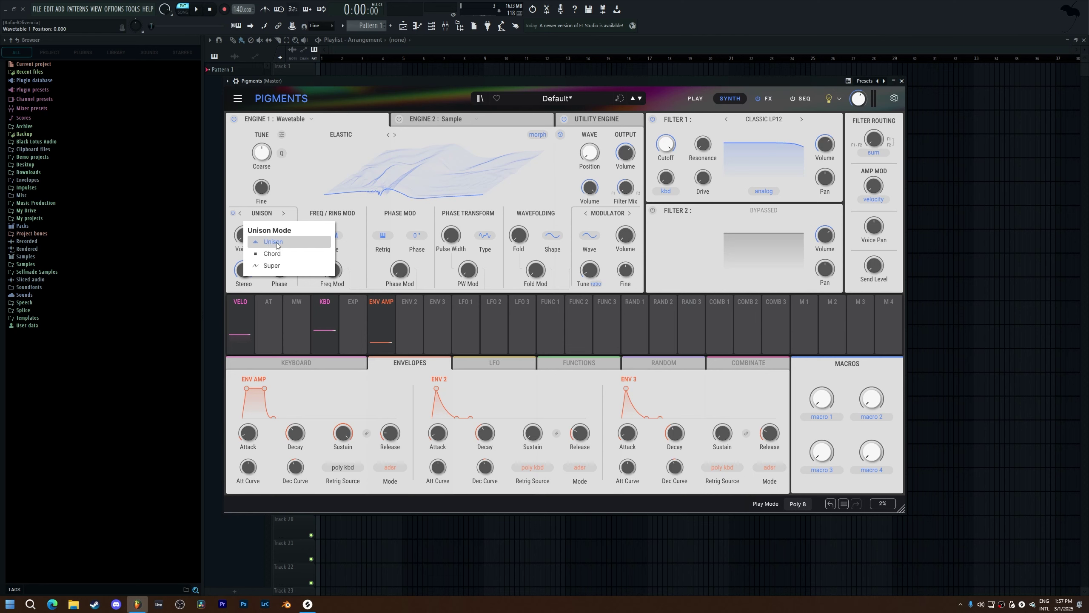
click(266, 242)
mouse_move(249, 242)
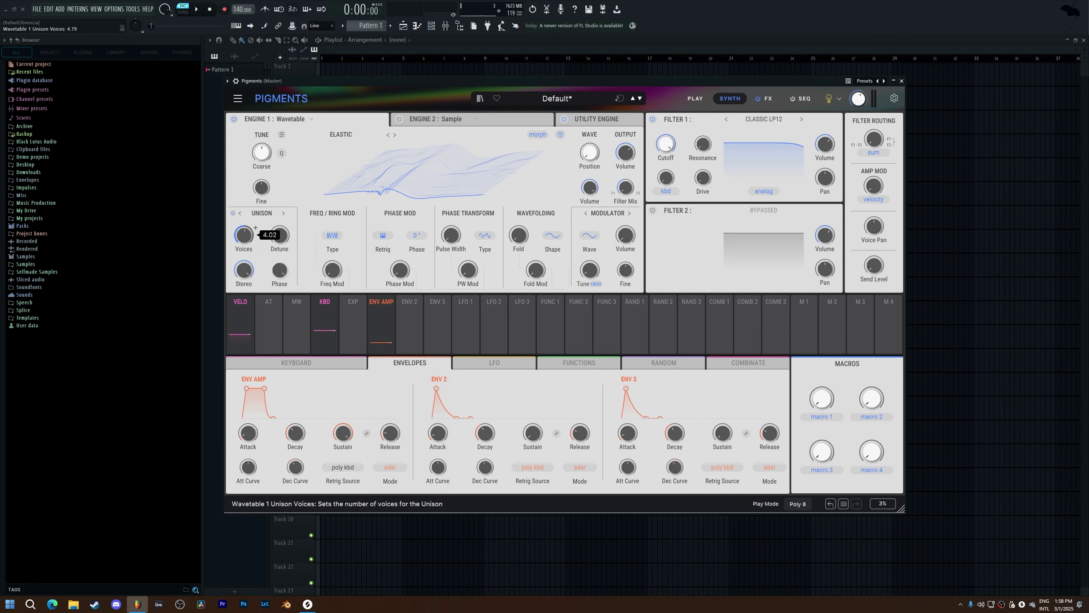
scroll(255, 228, down, 7)
scroll(255, 227, up, 7)
Try the Chord and Super unison modes in Engine 1, and switch back to Unison.
click(261, 213)
click(286, 253)
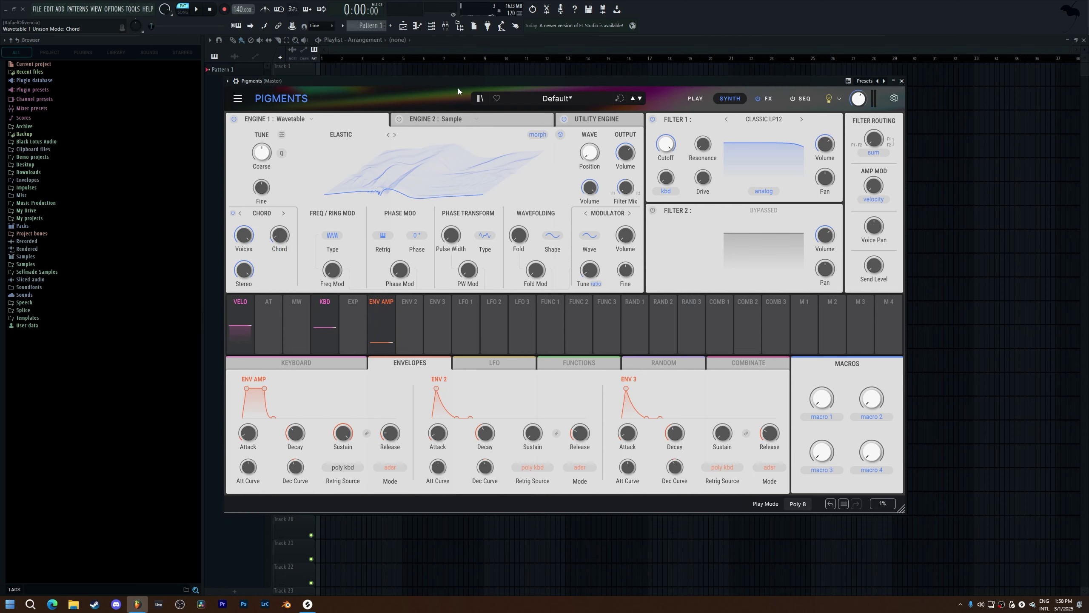
click(284, 213)
click(265, 214)
click(281, 204)
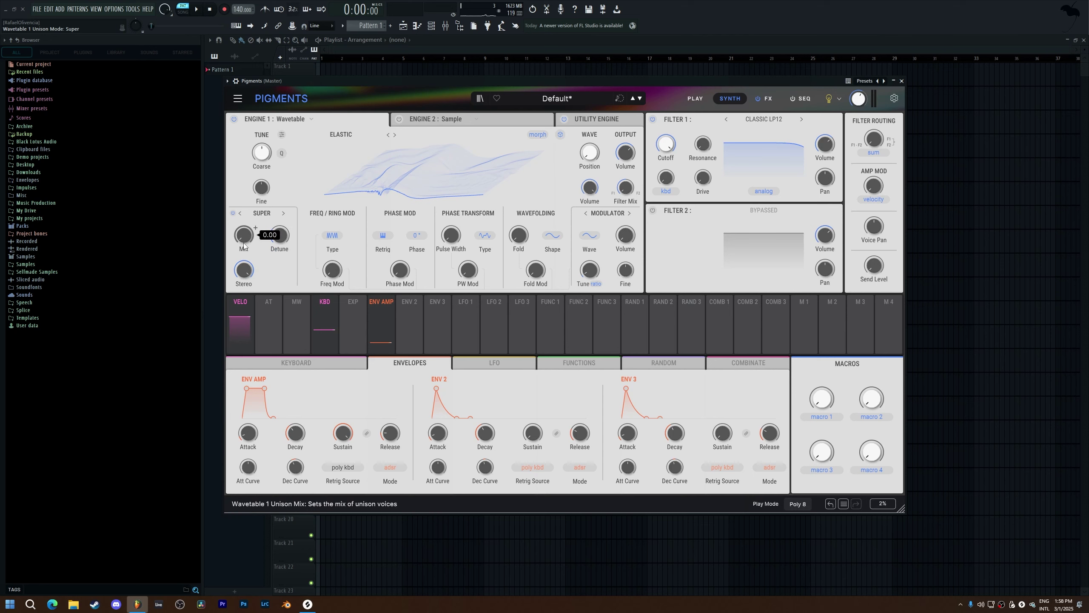
click(270, 216)
click(259, 238)
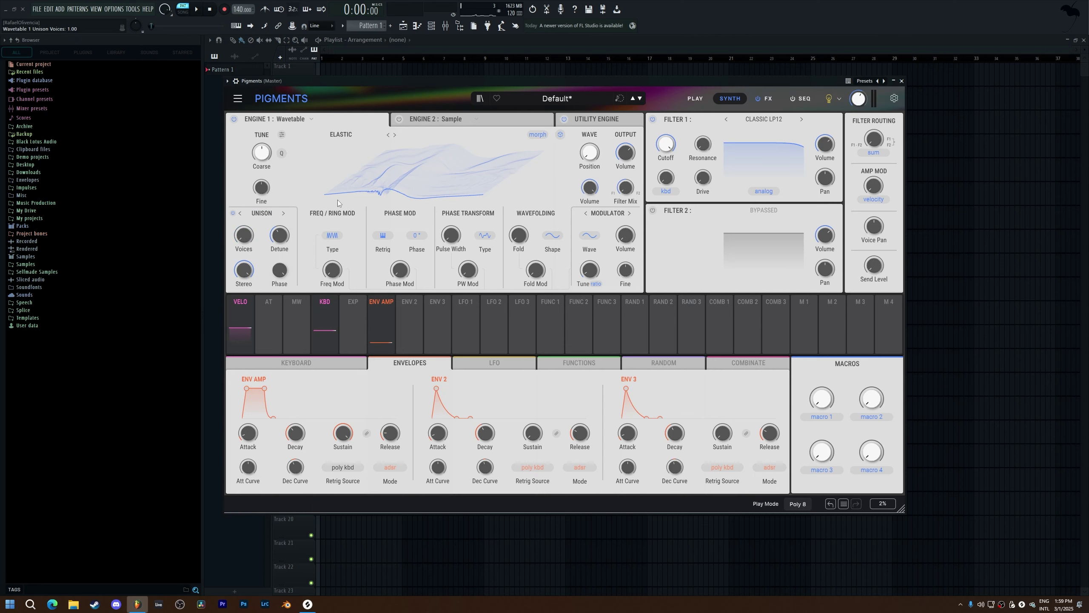
Lower Engine 1's coarse tuning to -24 st.
drag(261, 152, 262, 174)
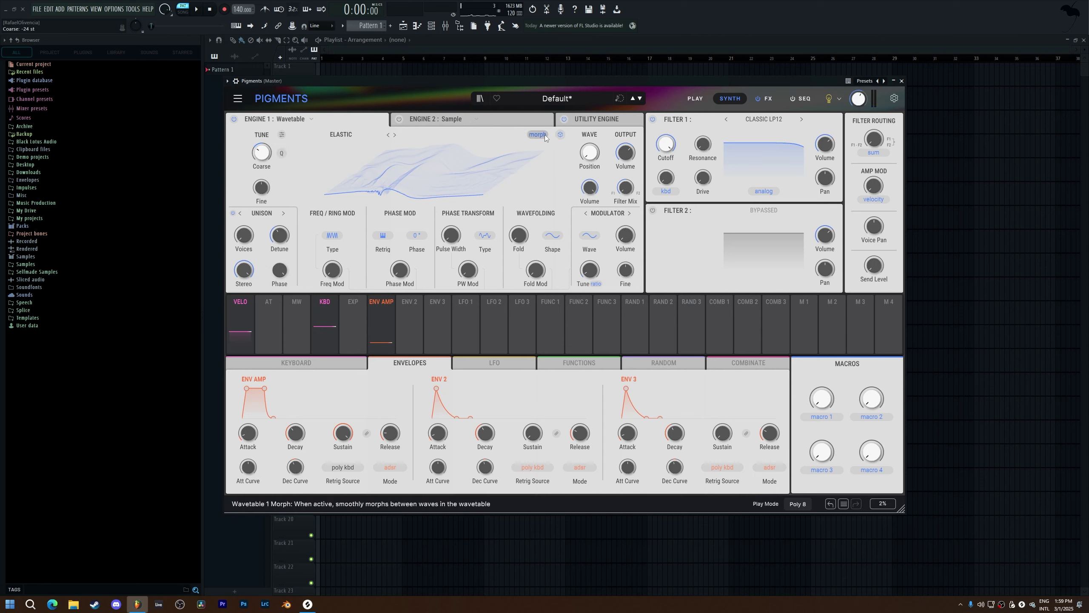
Show Engine 1's wavetable in the 2D view with morph off and raise the wave position slightly.
click(560, 135)
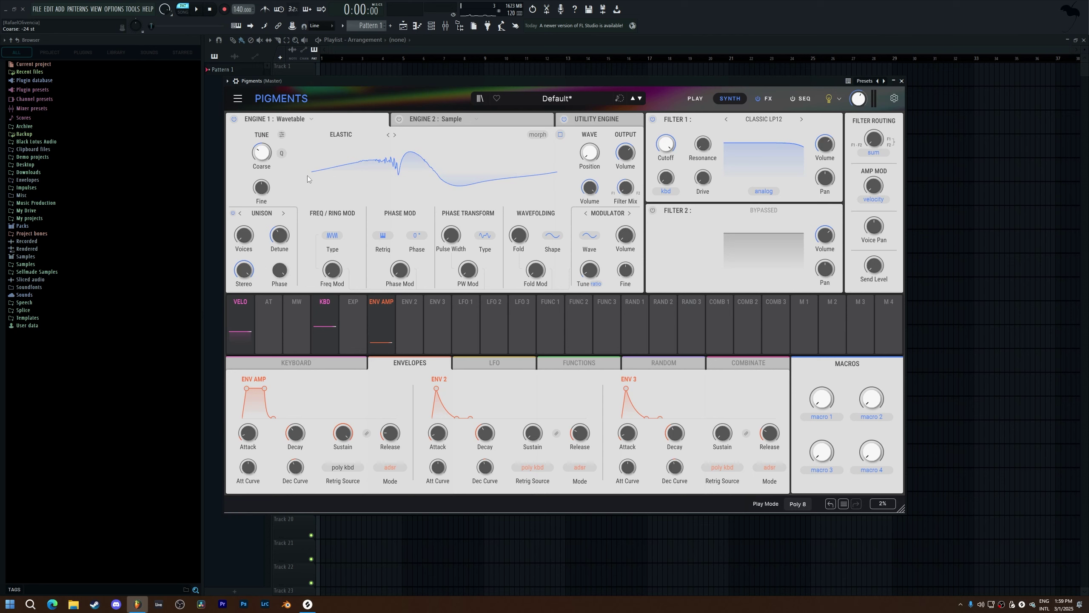
drag(589, 152, 589, 140)
scroll(601, 146, down, 2)
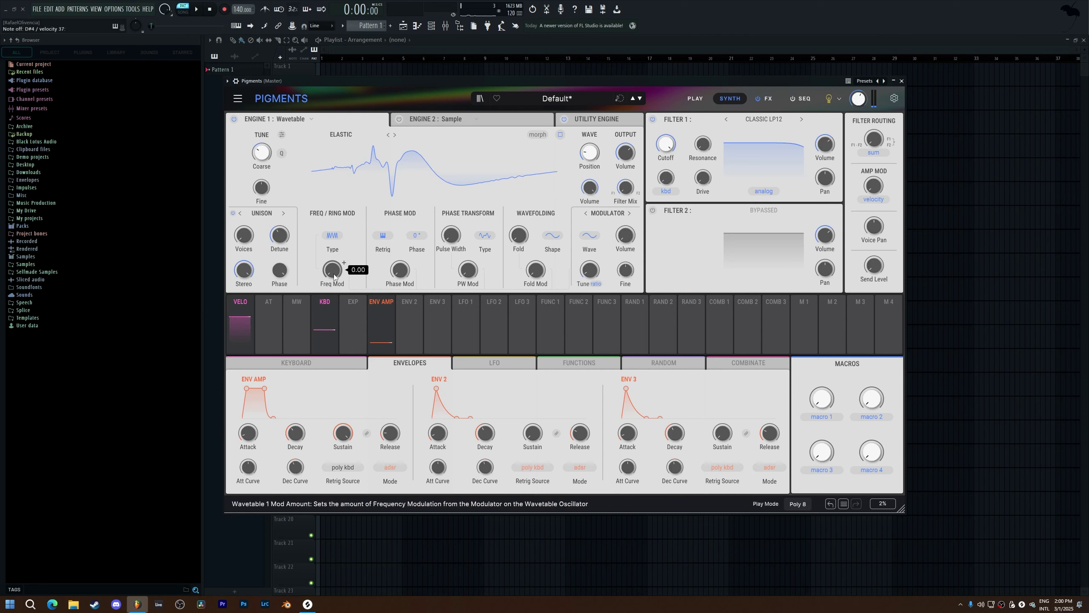
Try the FM Exponential modulation type in Engine 1 and adjust the Freq Mod amount.
click(333, 236)
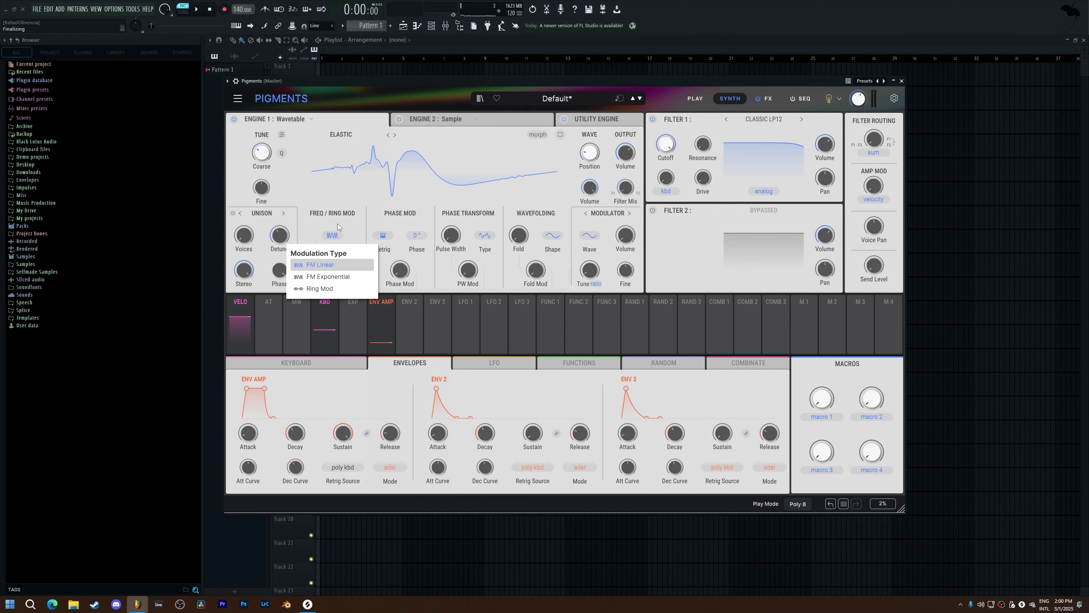
click(341, 277)
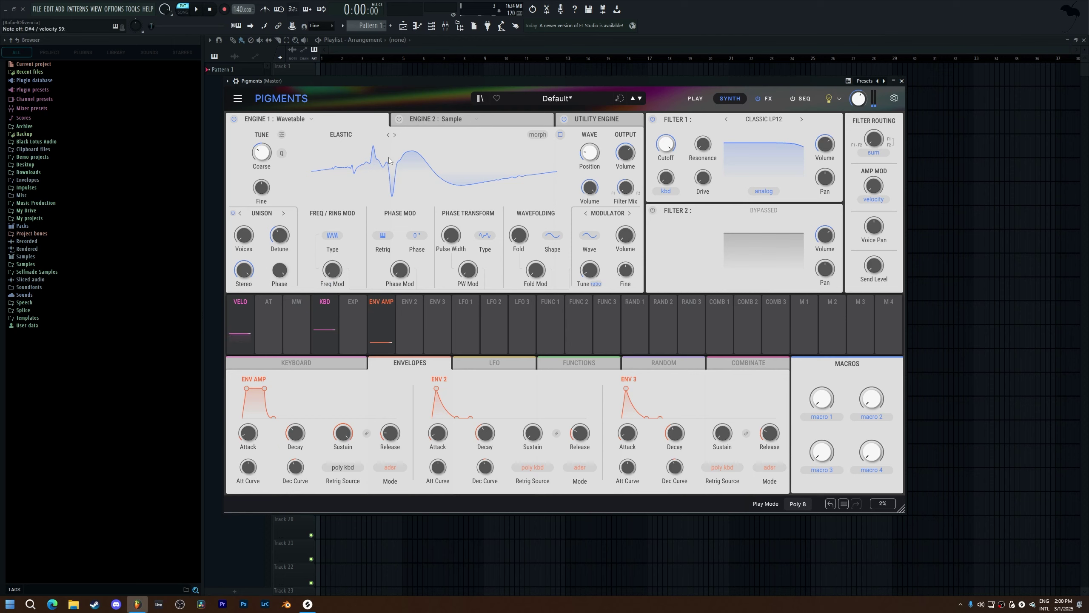
mouse_move(439, 162)
mouse_down()
mouse_move(439, 150)
mouse_move(439, 168)
mouse_up()
drag(343, 271, 344, 262)
Switch Engine 1's modulation type to Ring Mod and try out the Phase Mod amount.
click(333, 235)
click(337, 274)
mouse_move(399, 270)
mouse_down()
mouse_move(399, 255)
mouse_move(402, 273)
mouse_up()
mouse_move(394, 275)
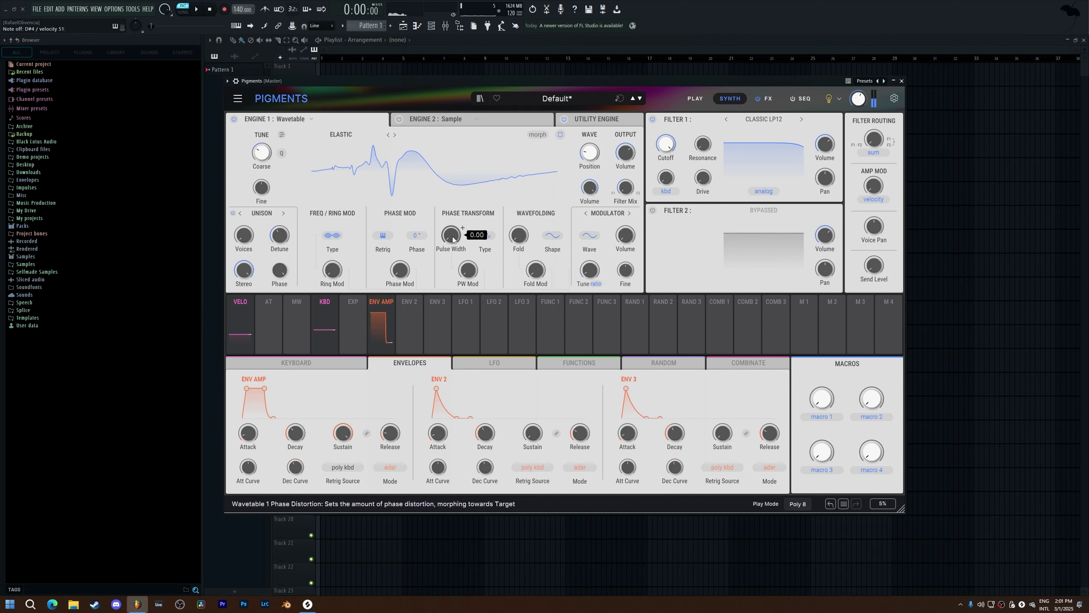
Try the Round phase transform in Engine 1, then choose Fractalize and test its amount.
mouse_move(449, 244)
click(486, 235)
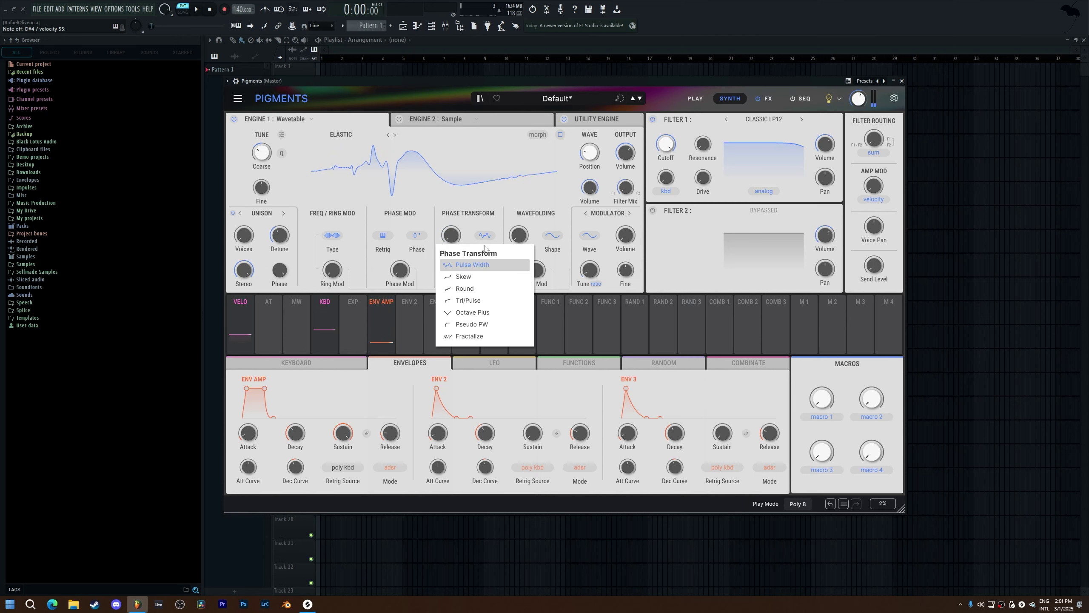
click(472, 289)
mouse_move(462, 228)
click(498, 313)
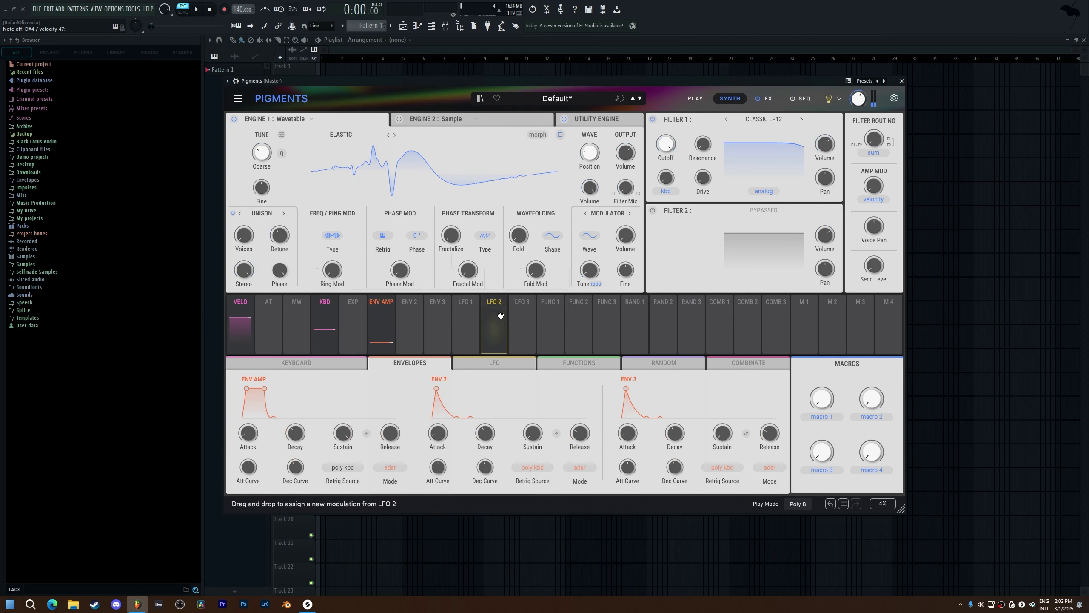
mouse_move(451, 235)
mouse_down()
mouse_move(451, 211)
mouse_move(454, 234)
mouse_up()
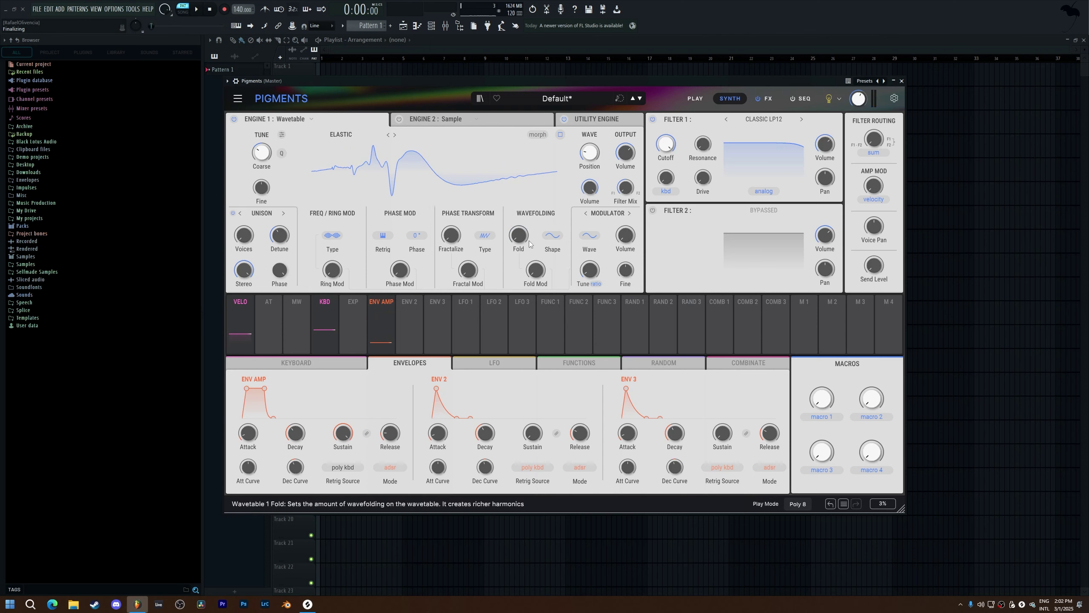
Try Engine 1's wavefolding with the Triangle fold shape.
click(552, 235)
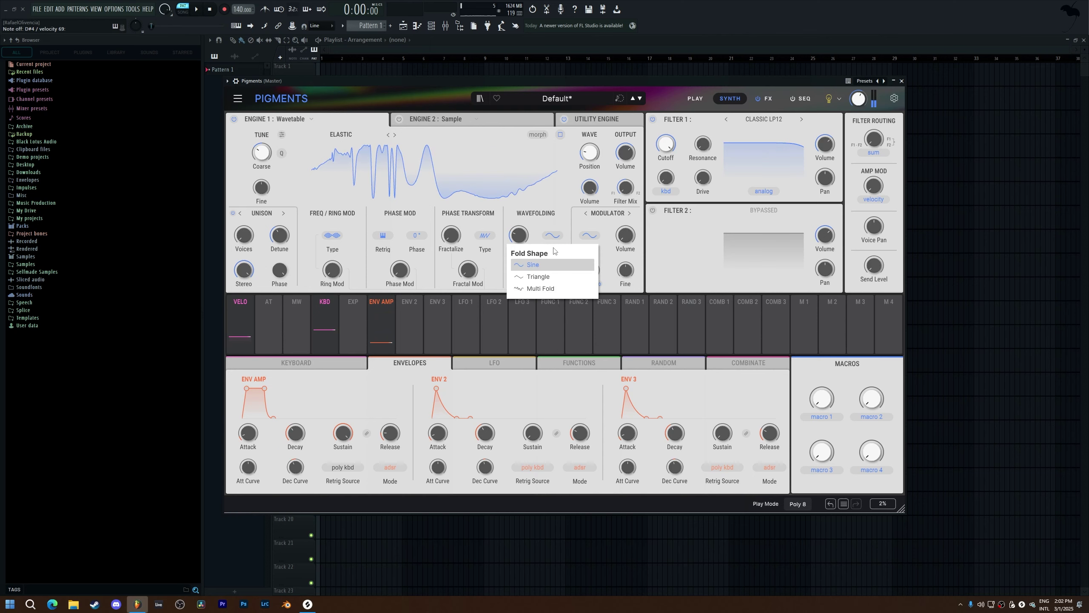
click(558, 278)
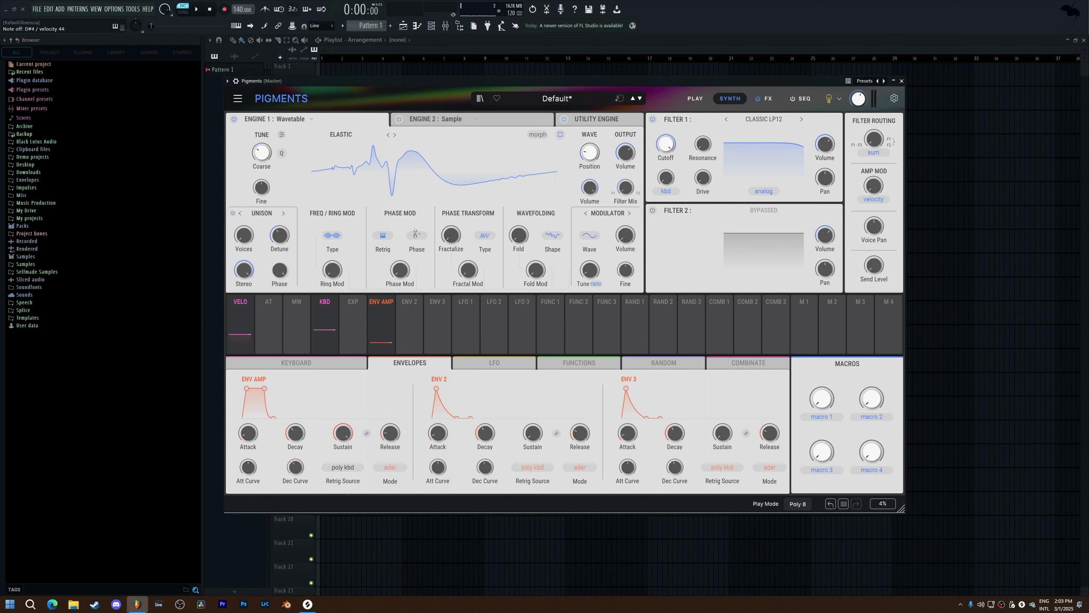
Select the Sine modulator wave in Engine 1 and set the modulator tuning mode to Absolute.
click(594, 235)
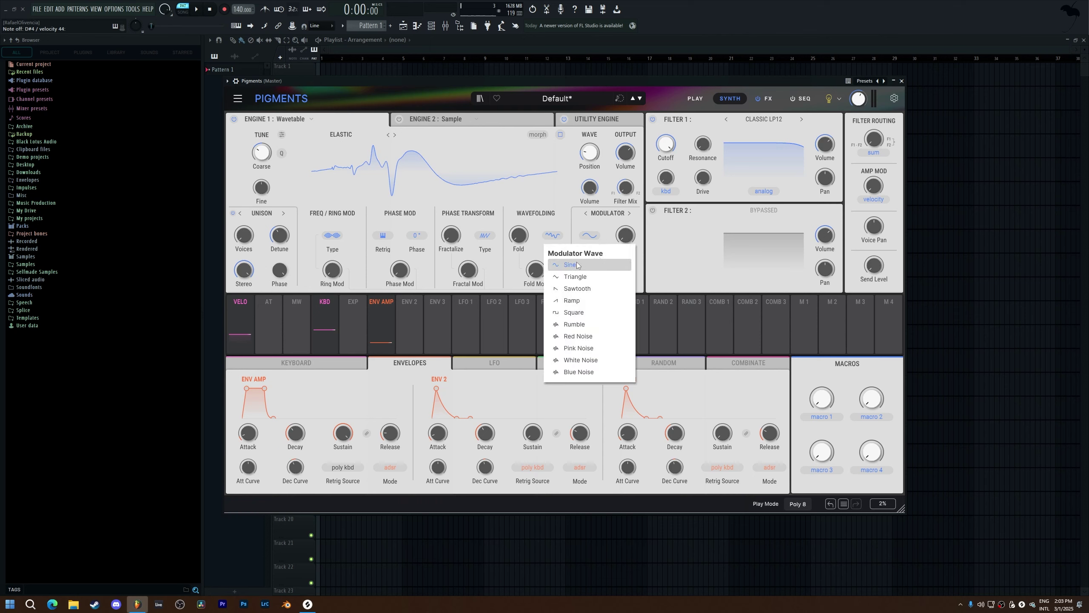
click(593, 268)
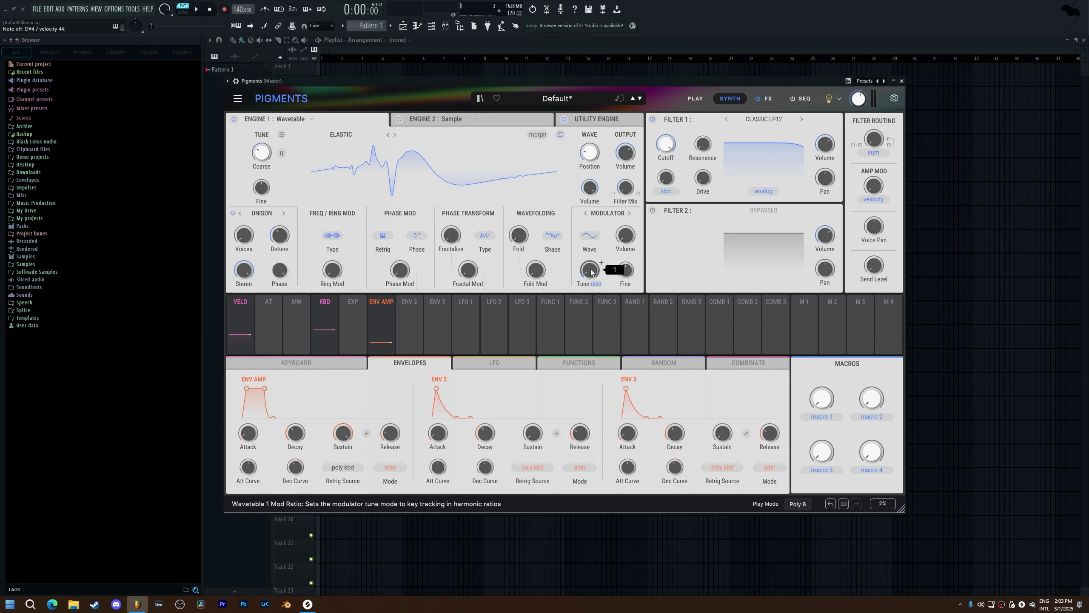
click(596, 284)
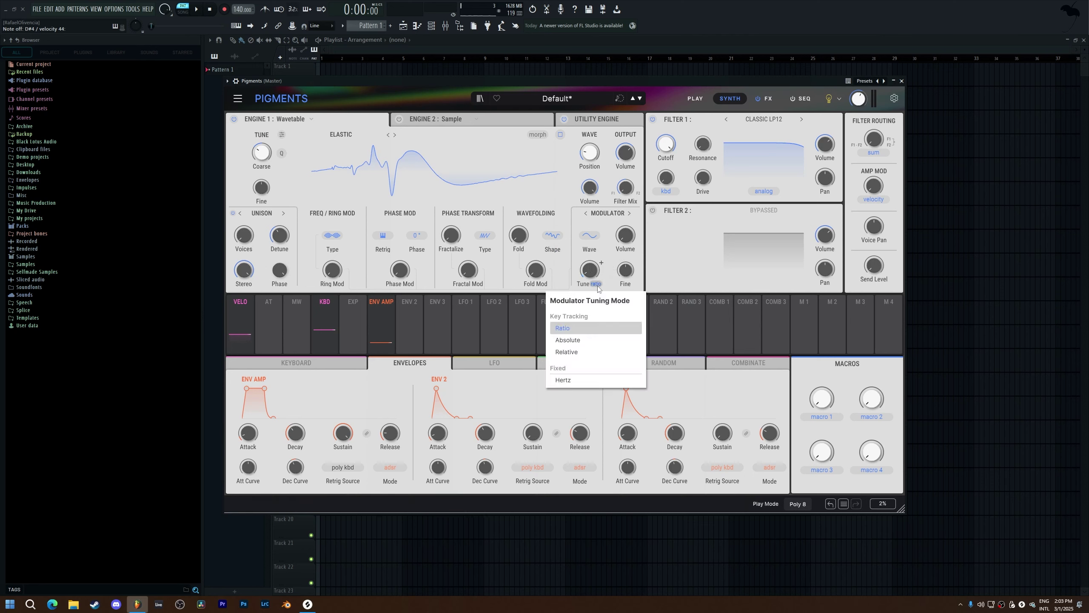
click(612, 341)
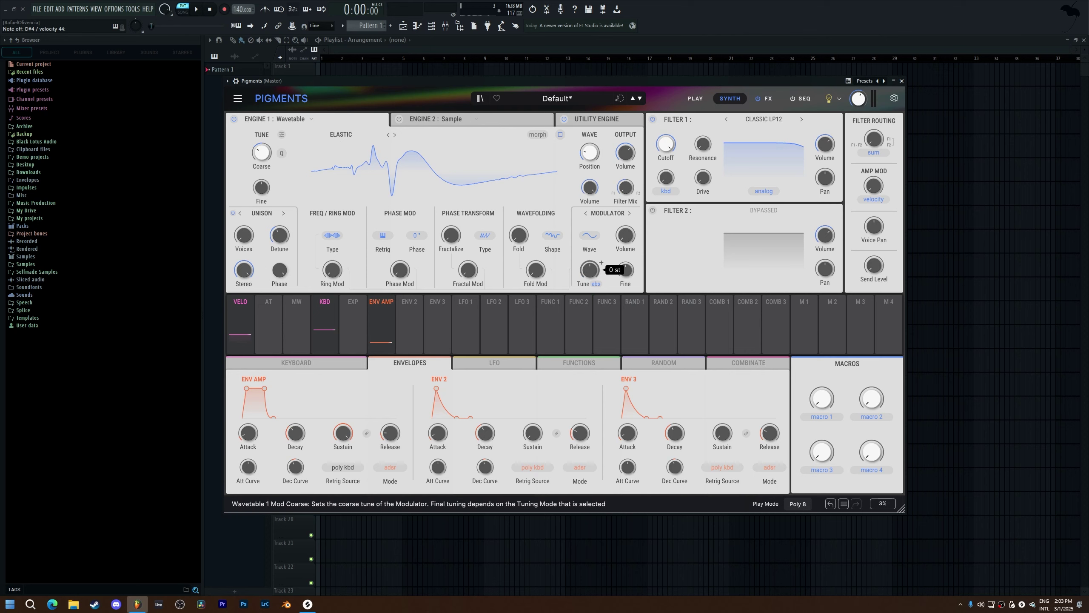
Lower the coarse tune of Engine 1's modulator and change the modulator wave to Sawtooth.
scroll(590, 270, down, 13)
click(590, 235)
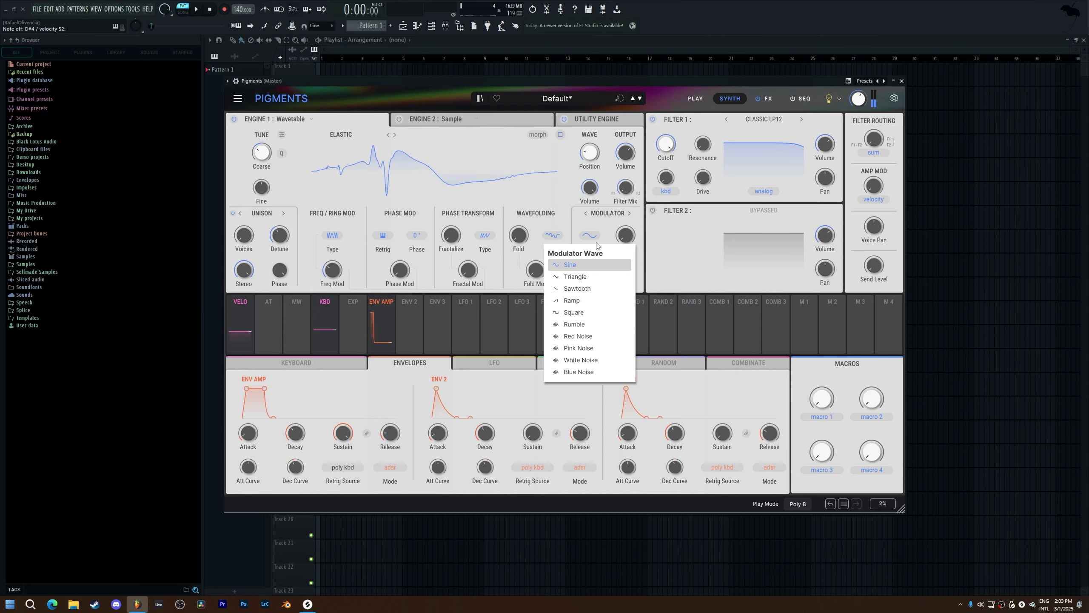
click(578, 288)
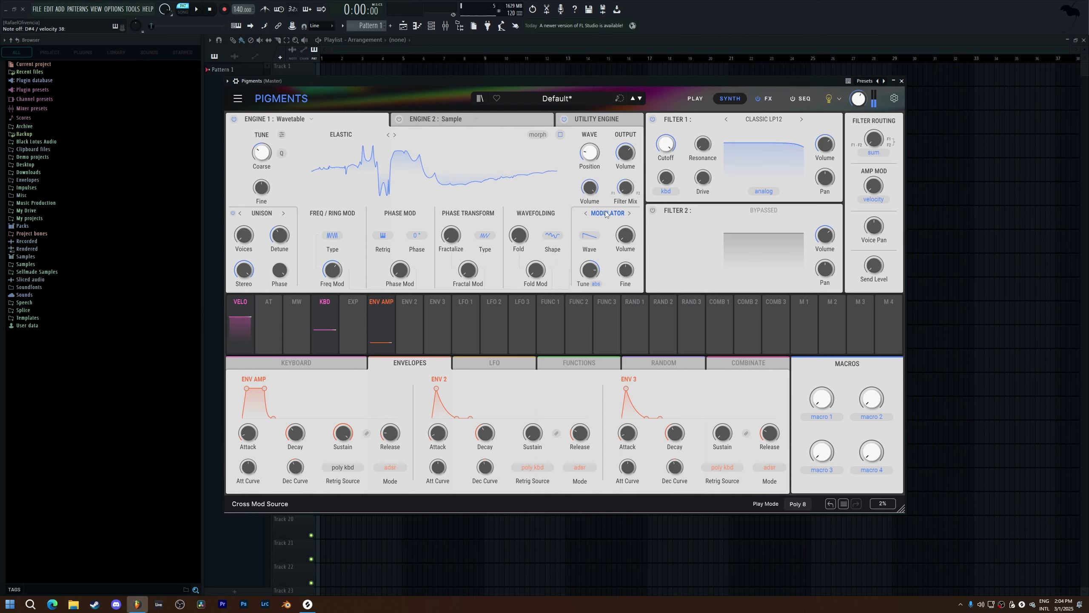
Set Engine 1's crossmod source to Engine 2 and change Engine 2's type to Wavetable.
click(606, 213)
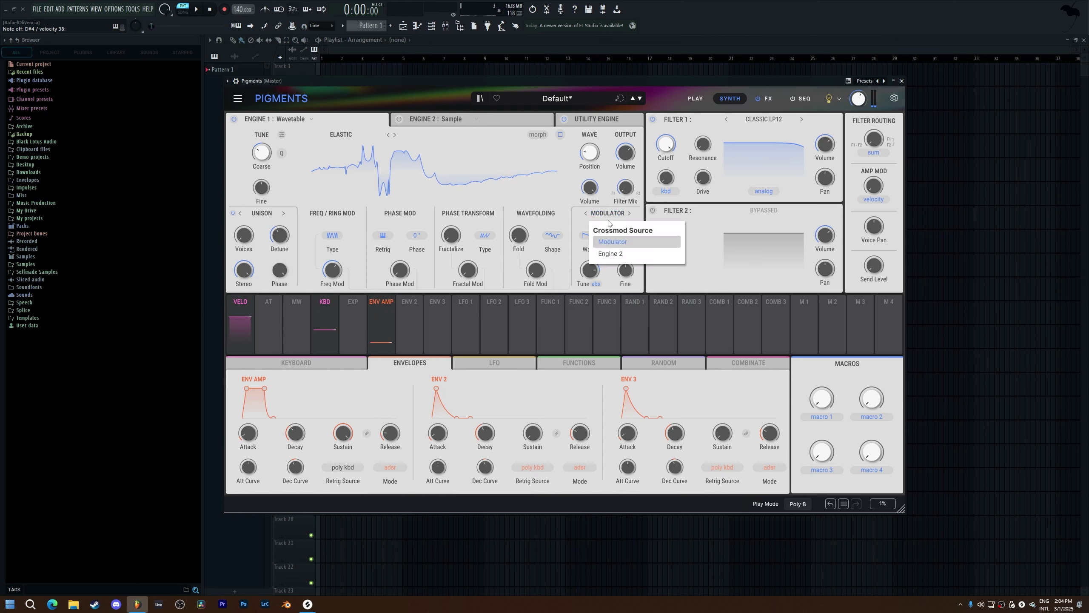
click(615, 254)
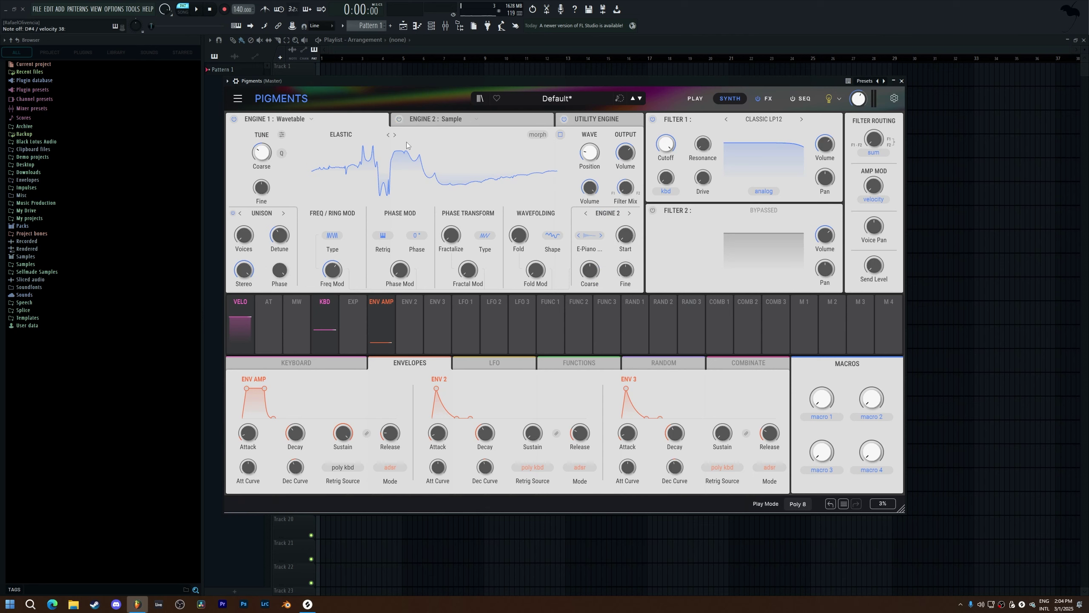
click(437, 118)
click(417, 160)
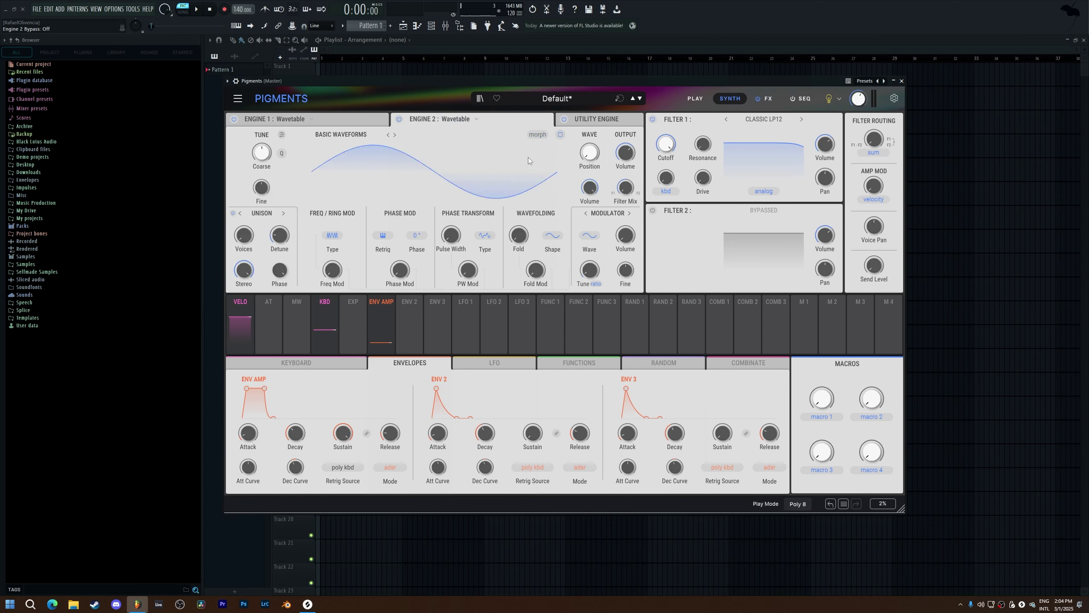
Check the modulation source section in Engine 1, then lower Engine 2's output volume to -70 dB and return to Engine 1.
click(341, 117)
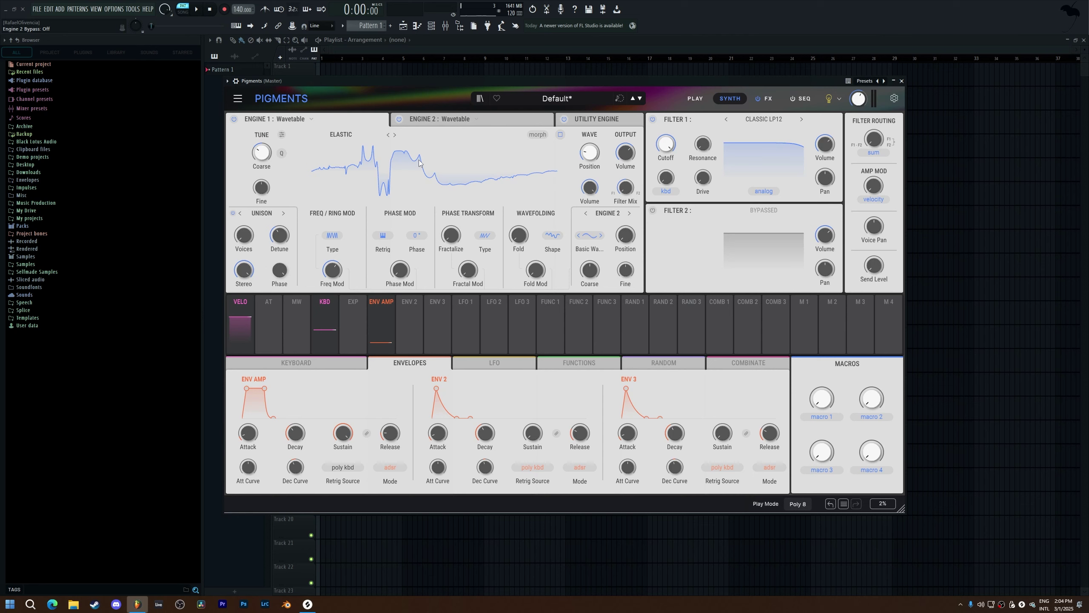
click(514, 122)
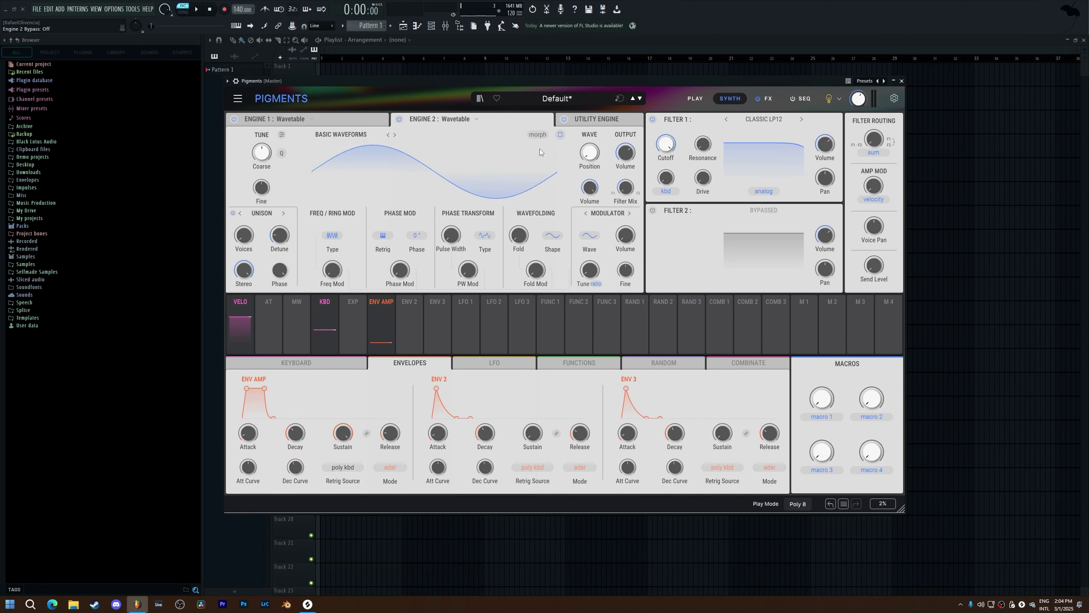
drag(626, 151, 626, 171)
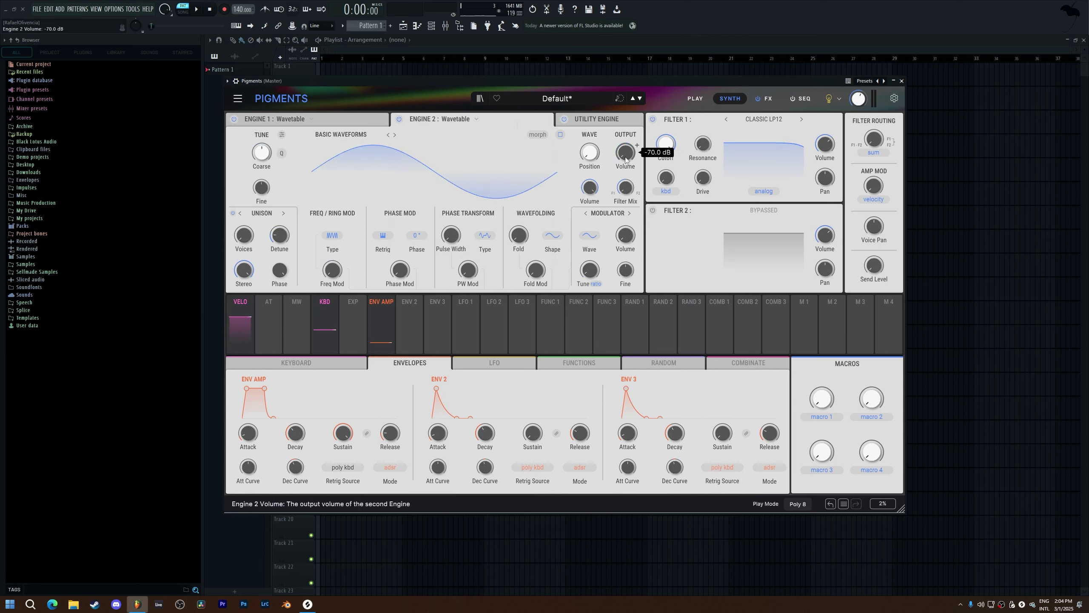
click(369, 125)
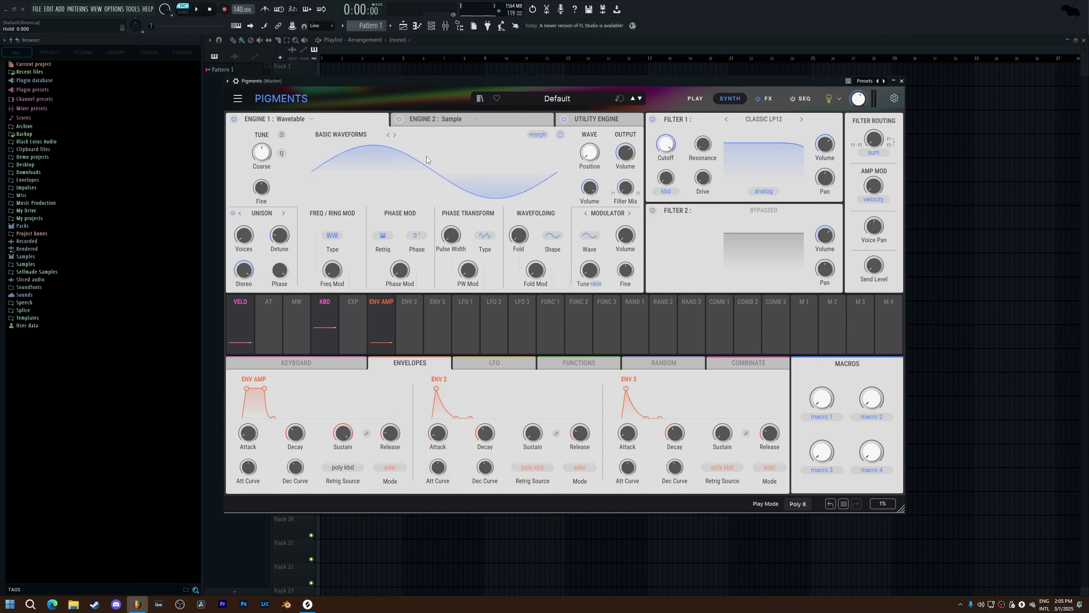
Switch Engine 1 to the Analog type and turn up Oscillators 2 and 3, with Oscillator 3 at 0 dB.
click(295, 119)
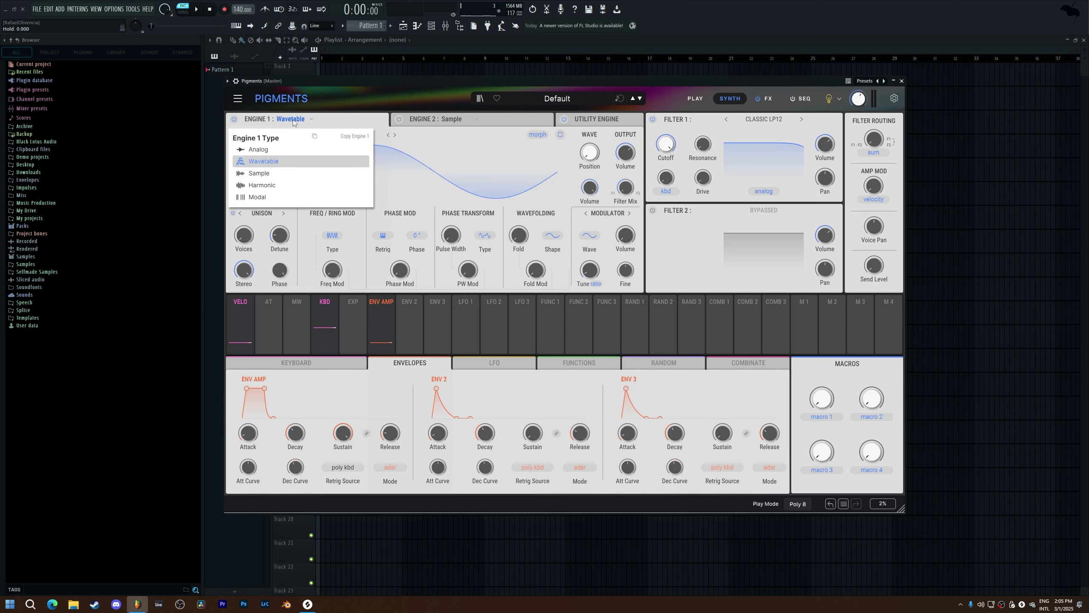
click(294, 148)
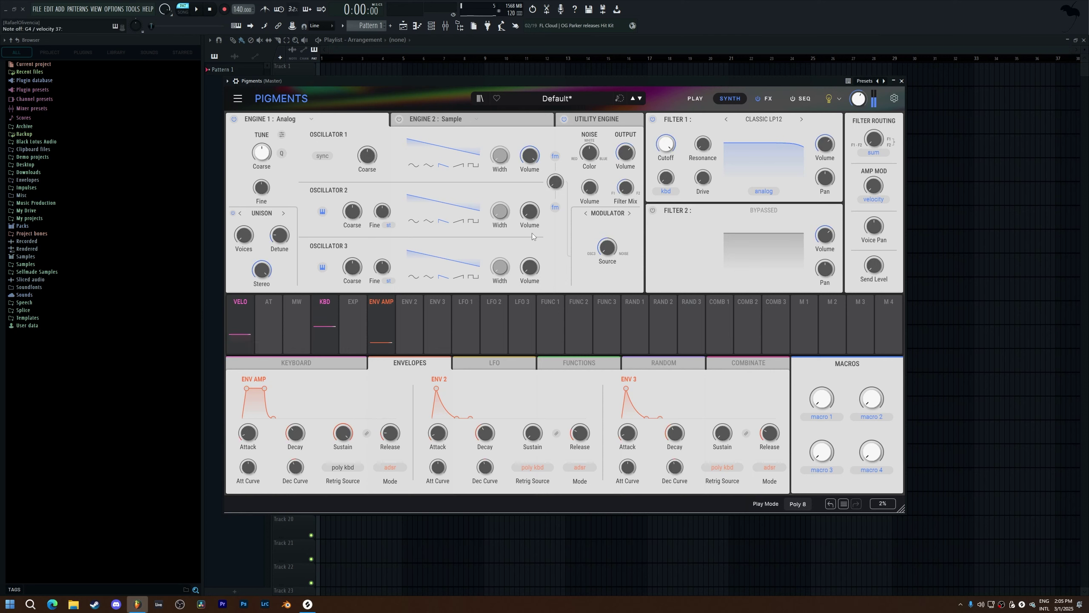
mouse_move(531, 273)
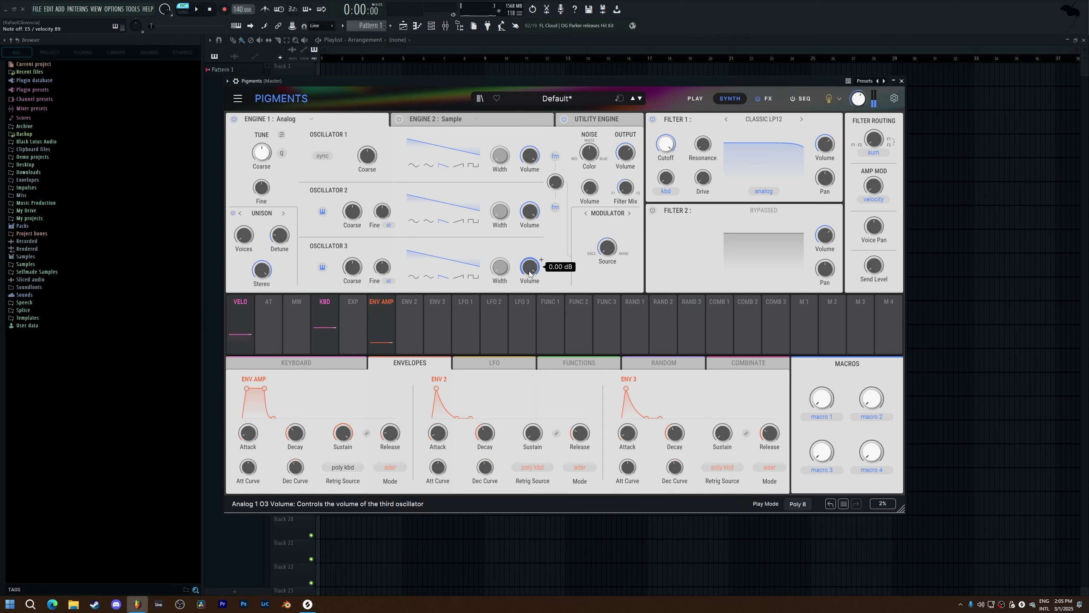
Try Engine 1's tune Drift at about 10%, then lower it to about 0.4%.
click(282, 136)
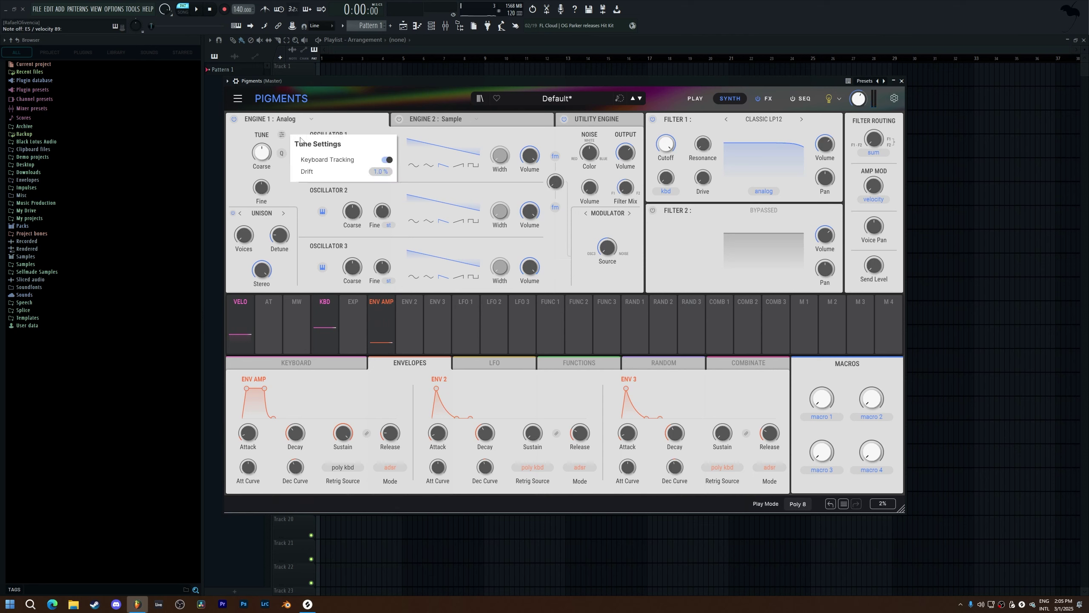
drag(377, 171, 377, 168)
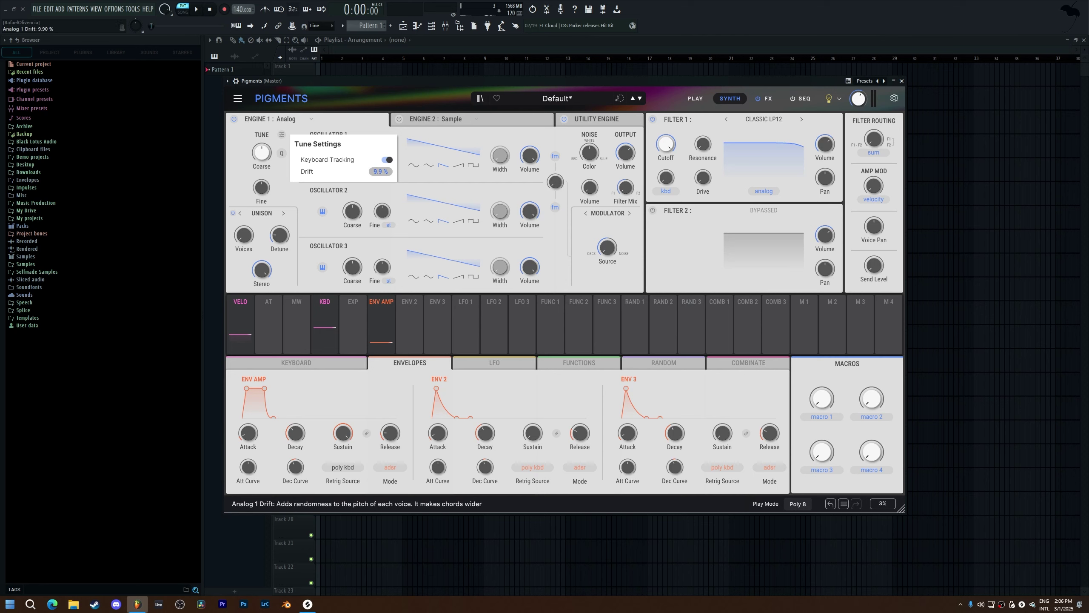
drag(381, 171, 381, 167)
click(495, 131)
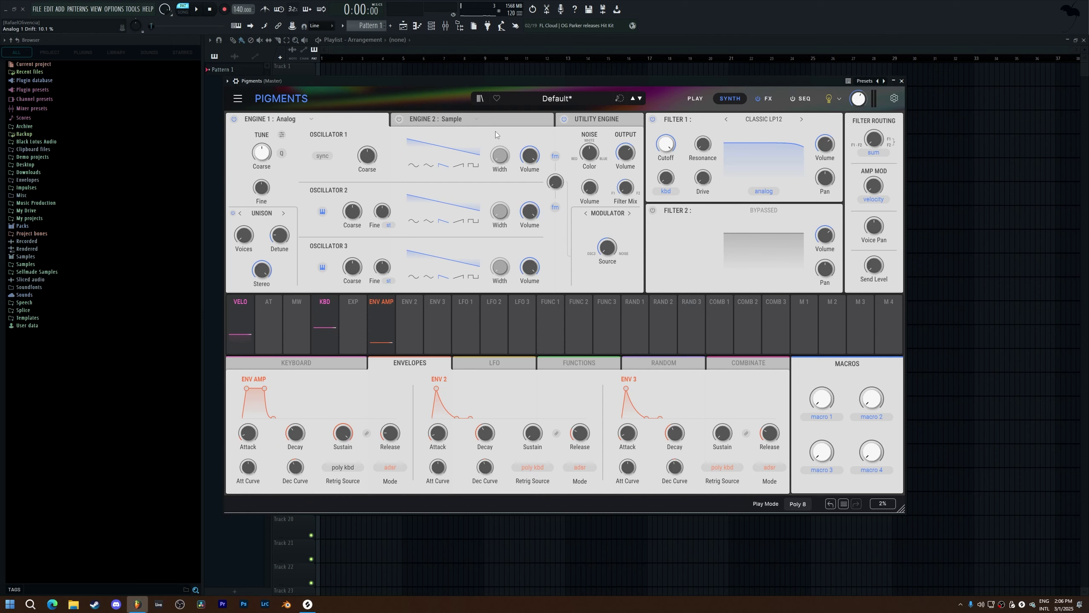
click(281, 135)
drag(381, 171, 381, 189)
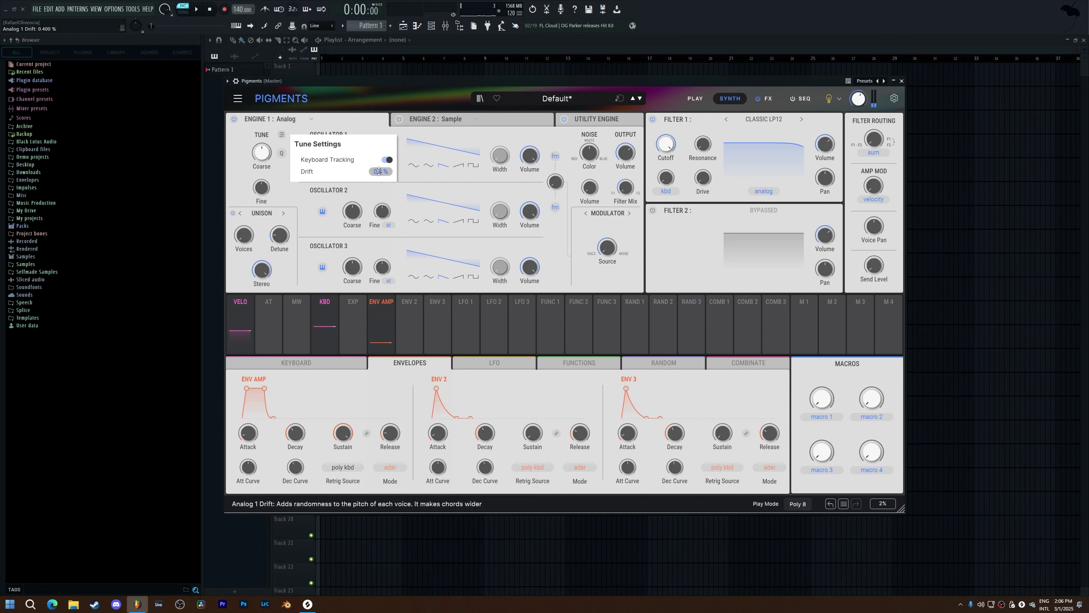
click(401, 165)
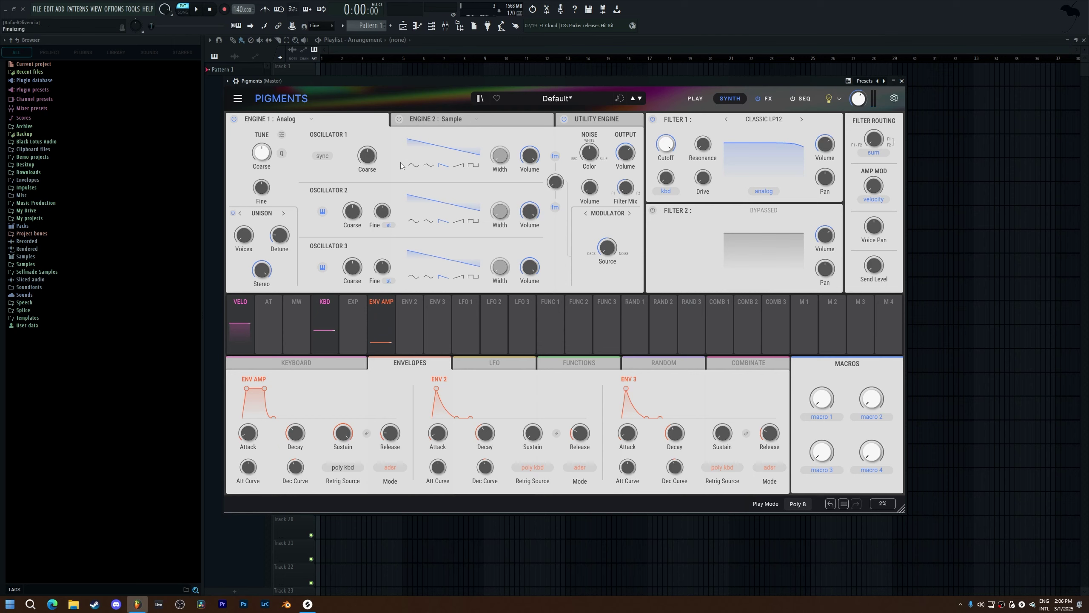
Reset the volumes of Oscillators 2 and 3 in Engine 1 to their silent defaults.
double_click(530, 211)
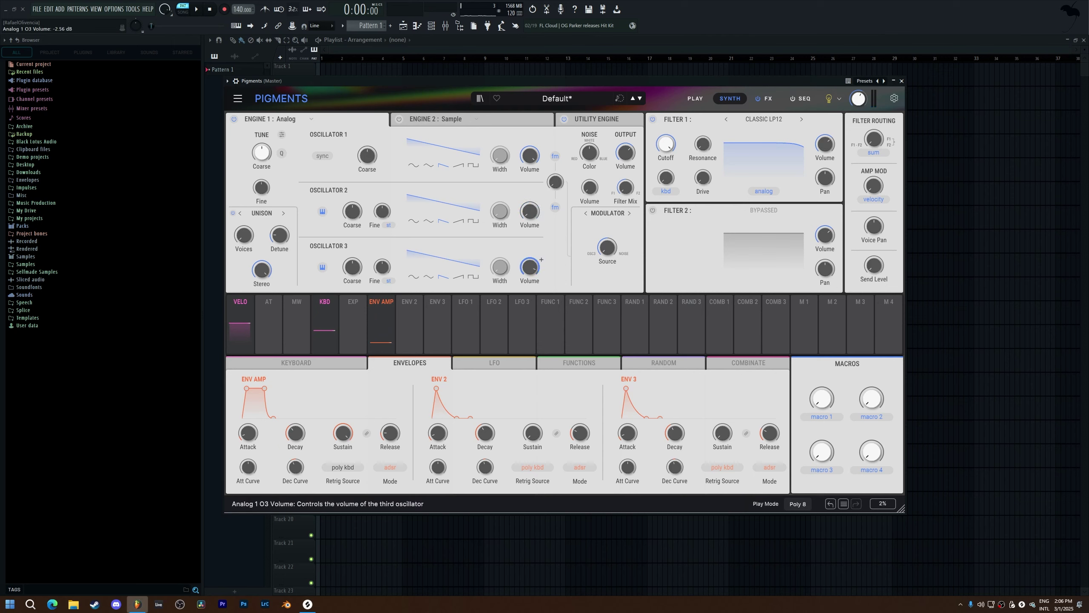
double_click(530, 267)
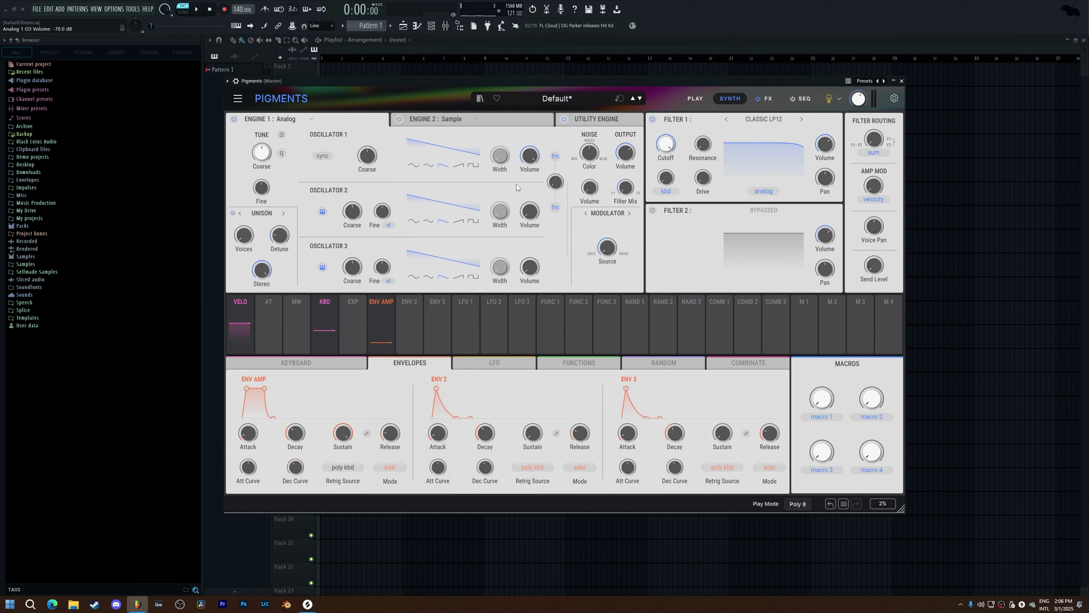
View Engine 1's crossmod source options and try the modulator source at 100% Noise.
click(610, 217)
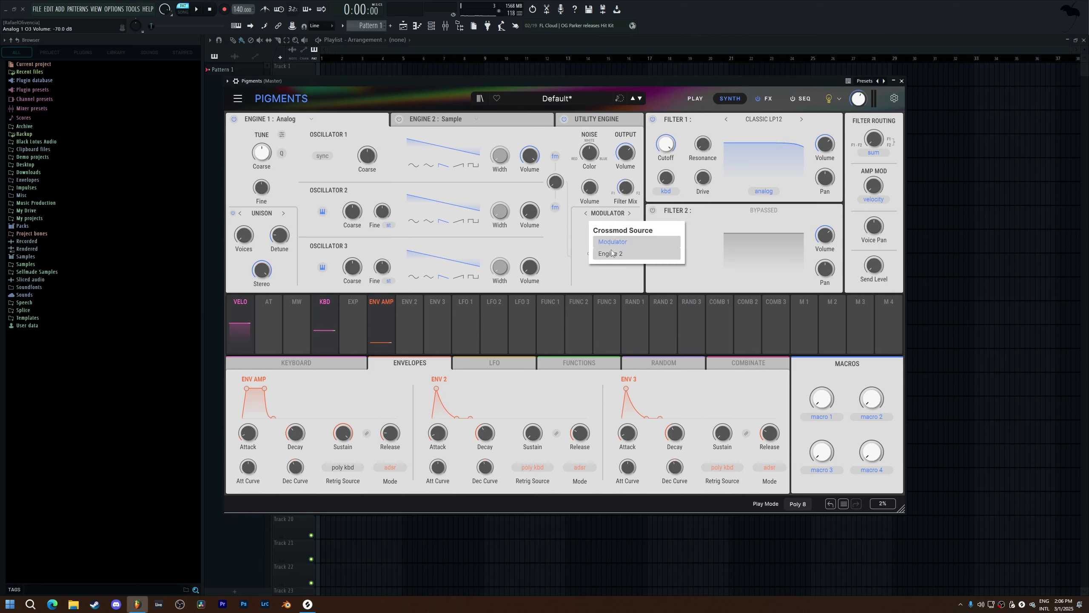
click(608, 276)
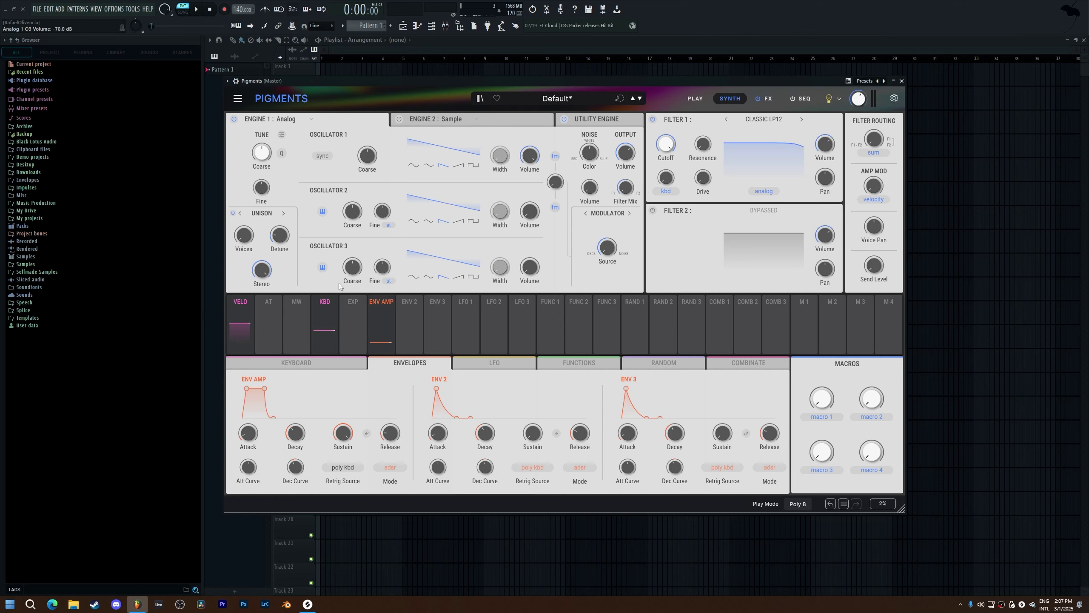
click(607, 247)
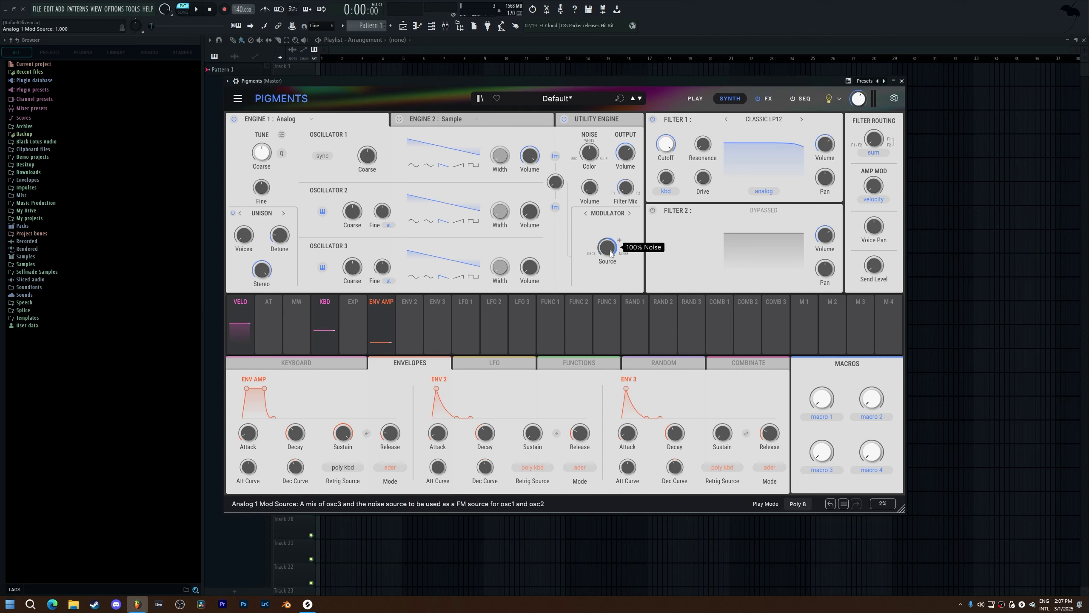
Turn FM off for Oscillator 1, leave it on for Oscillator 2, and raise Oscillator 2's volume to 0 dB.
click(555, 207)
click(555, 156)
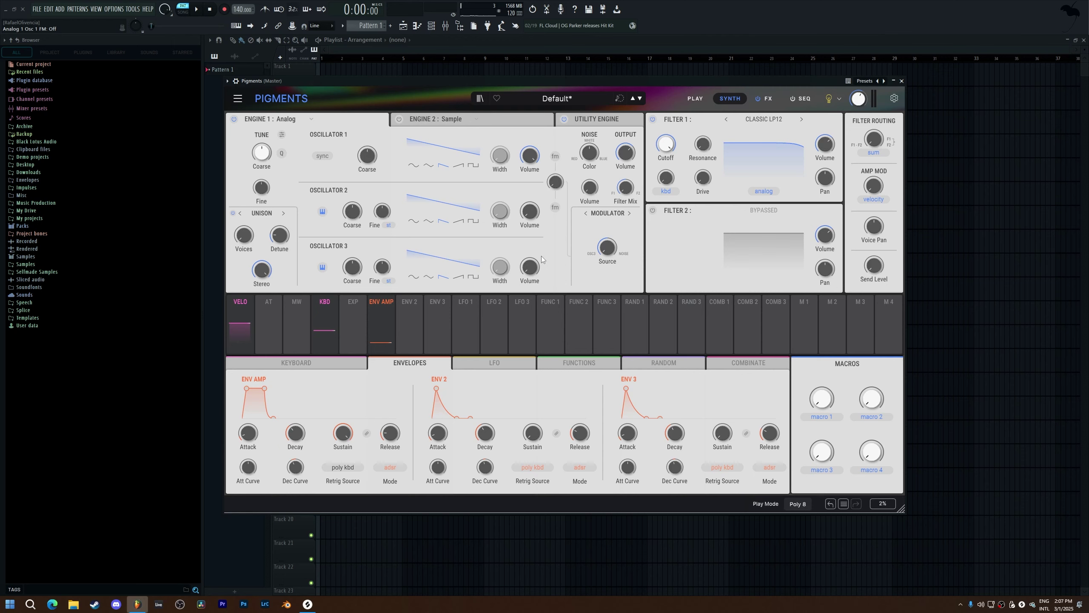
click(555, 207)
drag(539, 221, 539, 224)
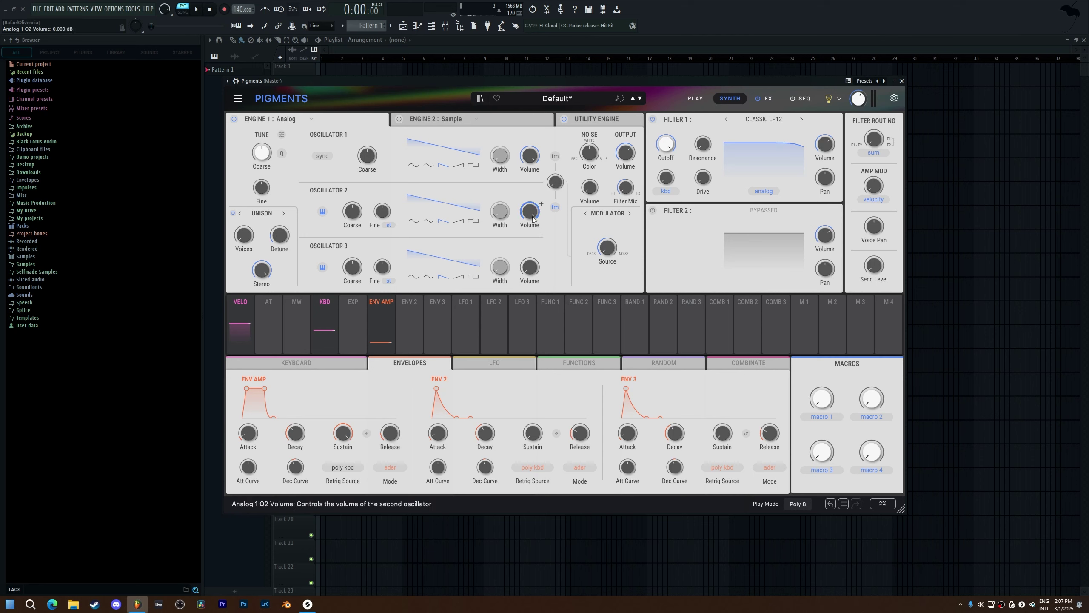
Set Oscillators 2 and 3 to sine waves and try the FM amount, briefly toggling FM on Oscillator 1.
click(413, 221)
click(414, 277)
drag(555, 182, 555, 180)
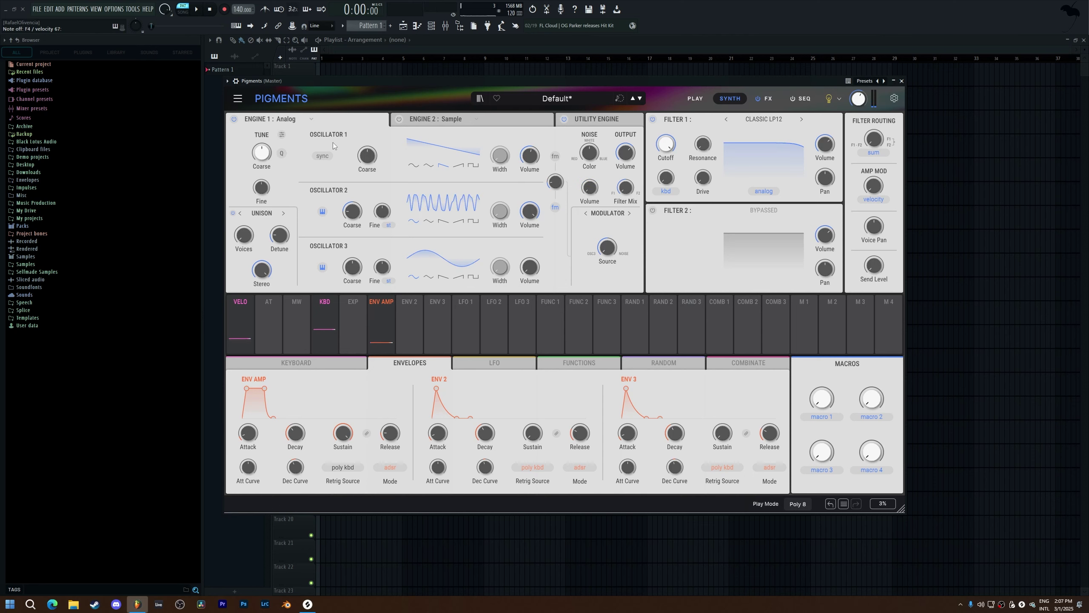
click(555, 157)
click(555, 156)
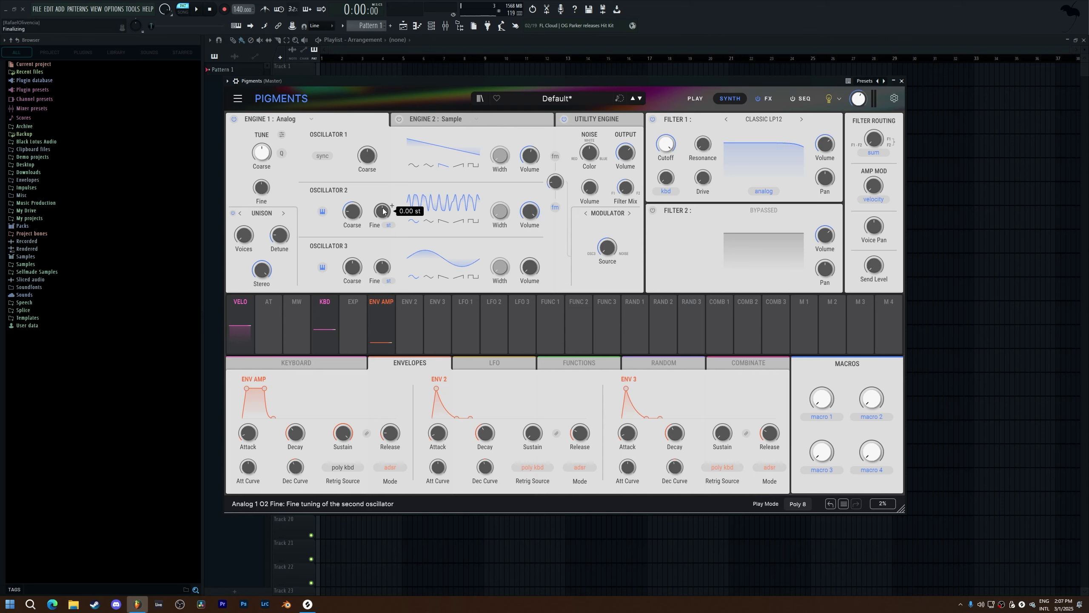
Set Engine 2's type to Analog, then go back to Engine 1 and keep its type as Analog.
click(433, 120)
click(440, 150)
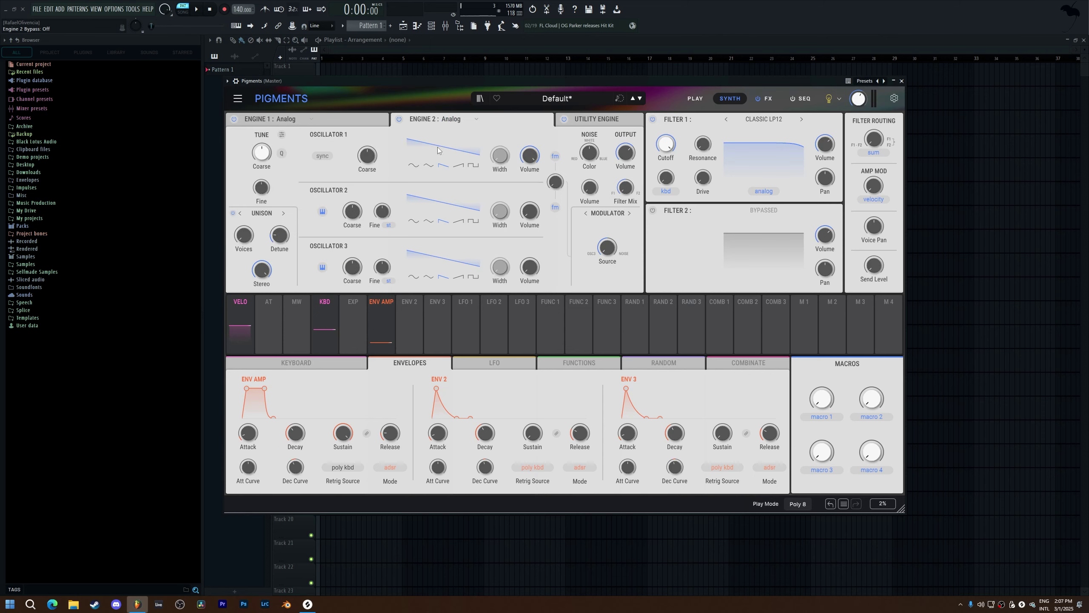
click(433, 119)
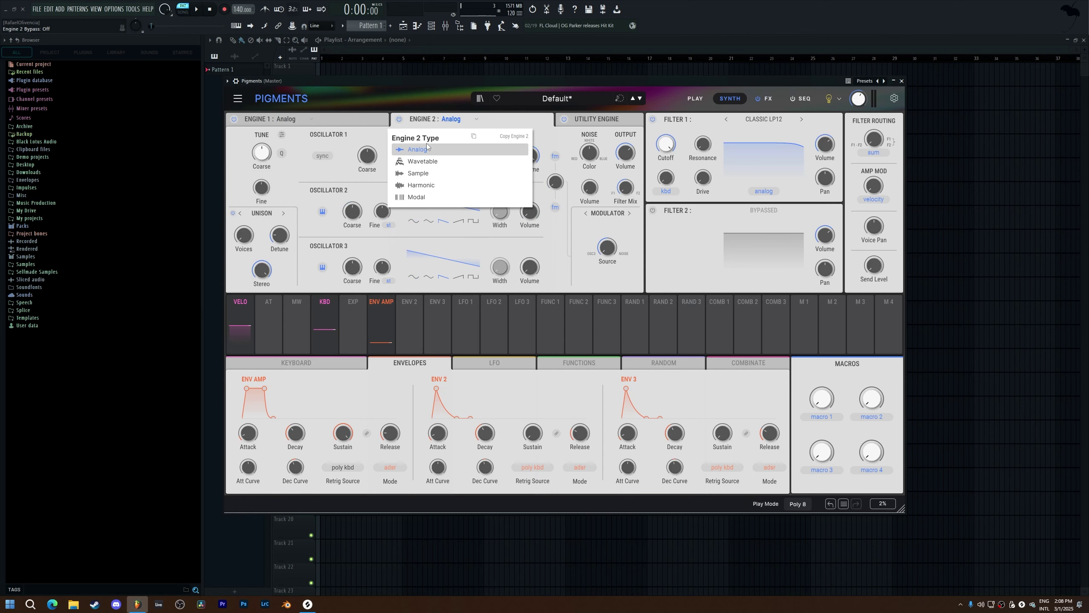
click(428, 148)
click(302, 124)
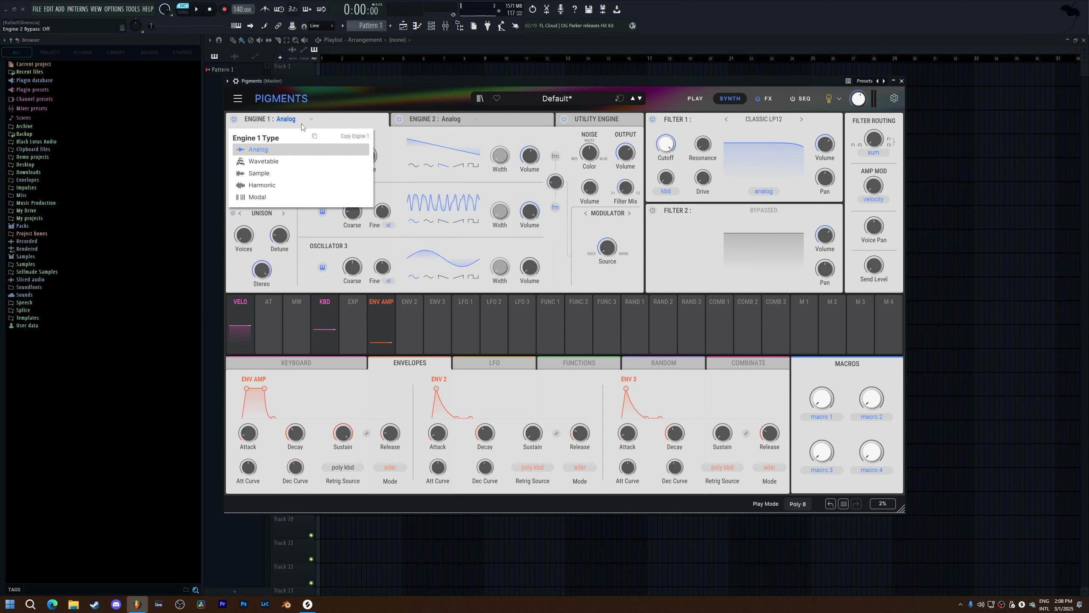
click(287, 150)
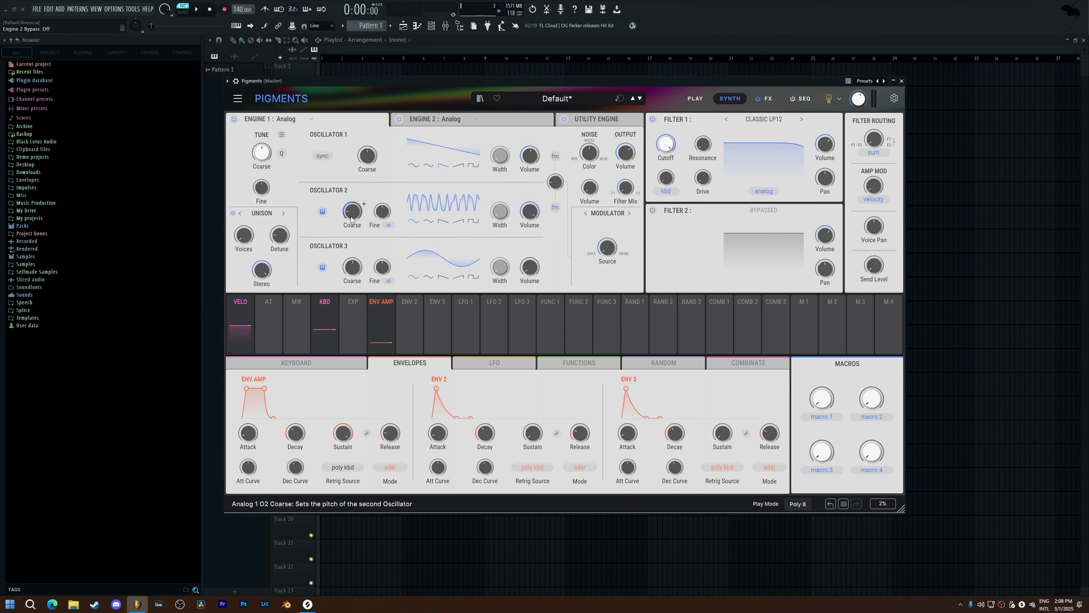
Set Oscillators 2 and 3 in Engine 1 to sawtooth waves and turn off Oscillator 2's FM.
click(440, 222)
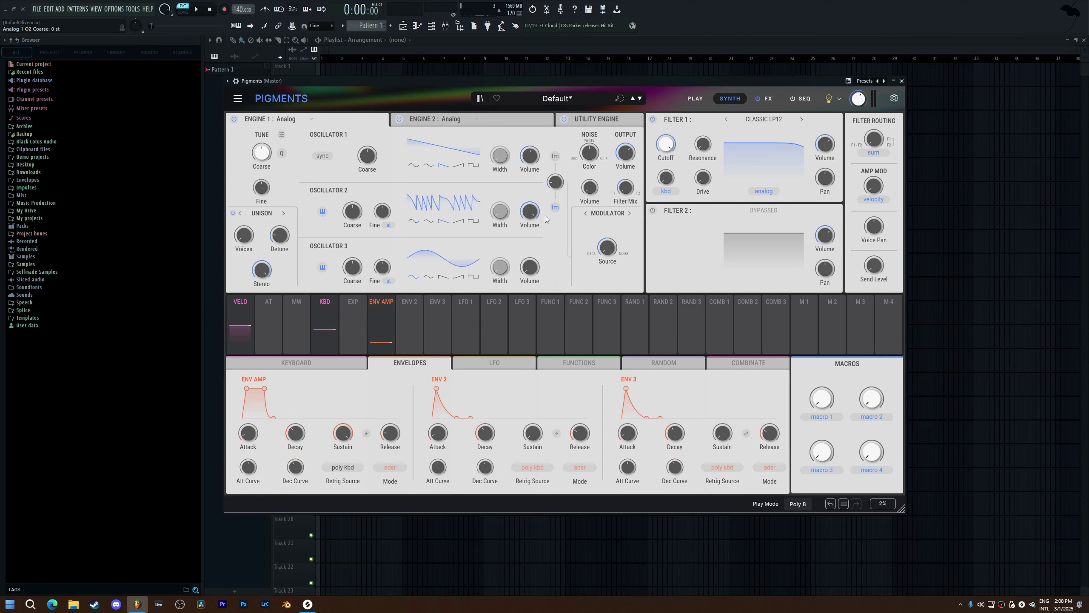
click(445, 277)
mouse_move(347, 278)
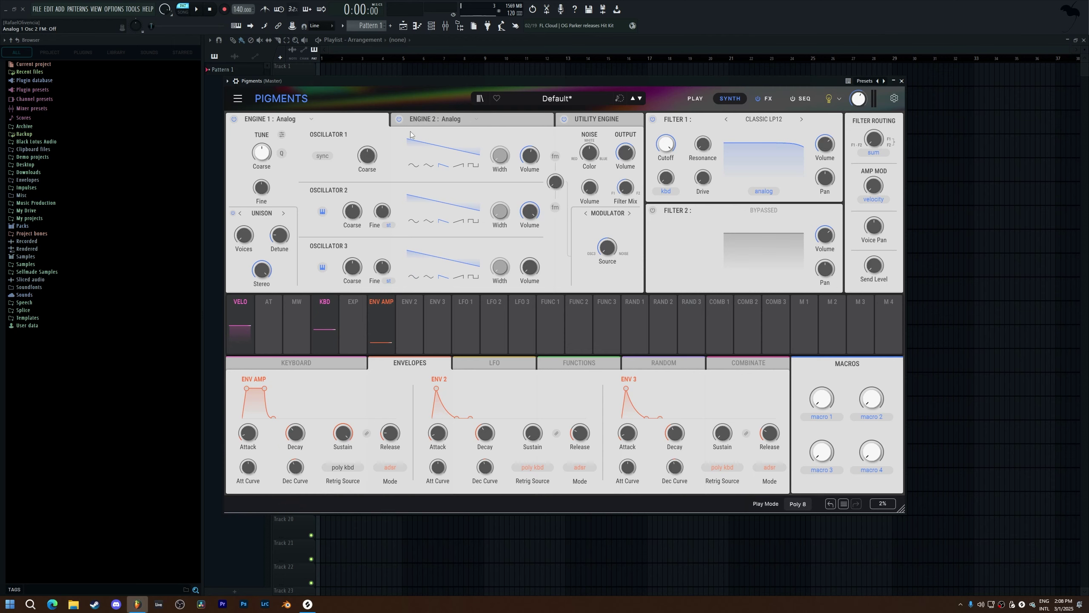
Change Engine 1's unison mode to Super.
click(270, 215)
click(273, 270)
mouse_move(255, 228)
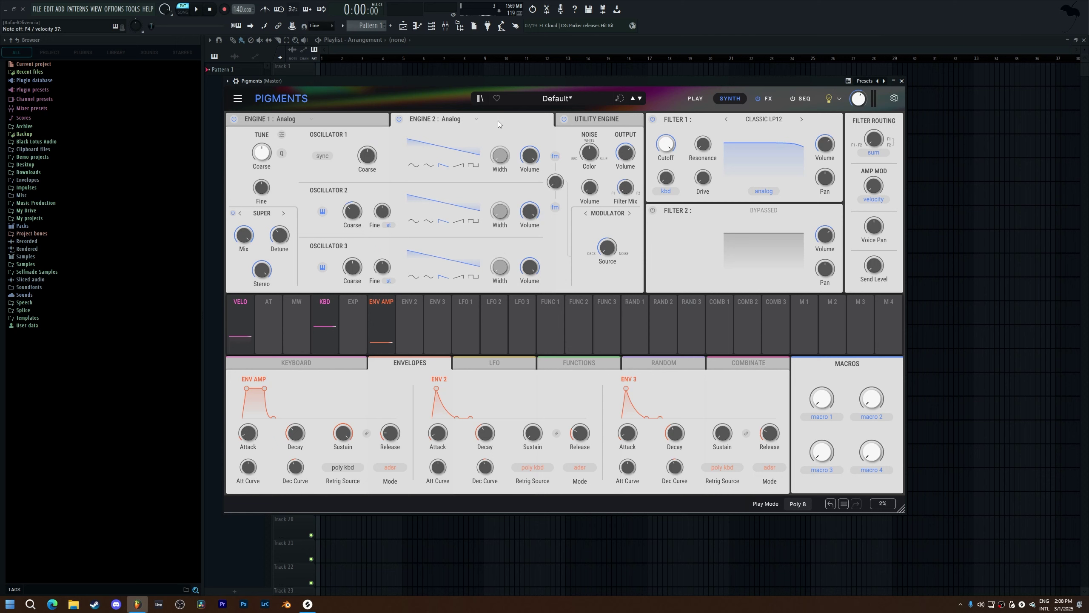
Set Oscillator 1 in Engine 1 to a square wave and increase its pulse width.
click(473, 165)
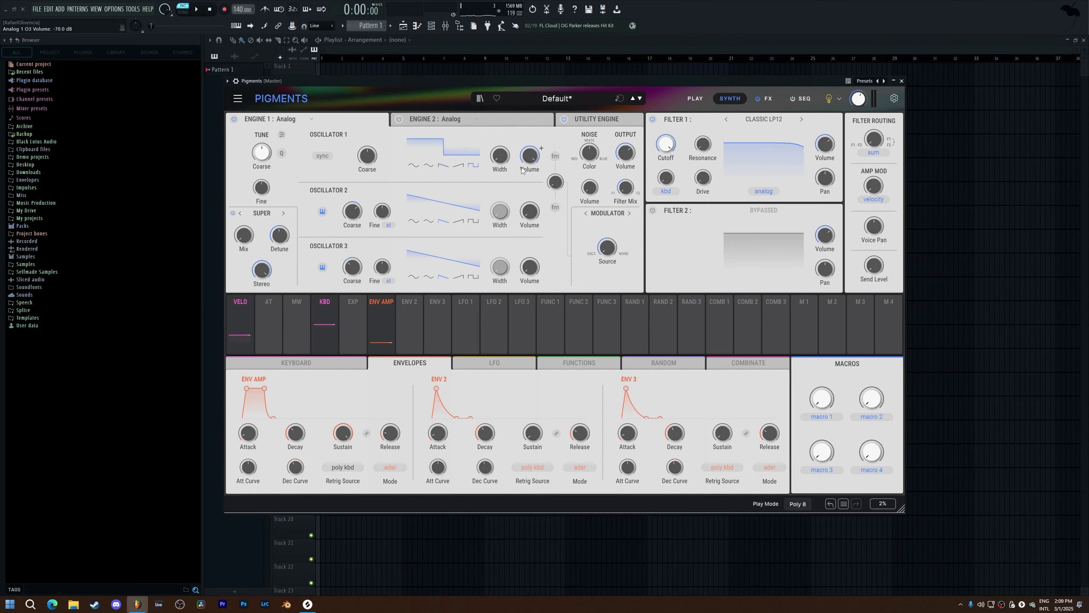
drag(500, 155, 499, 146)
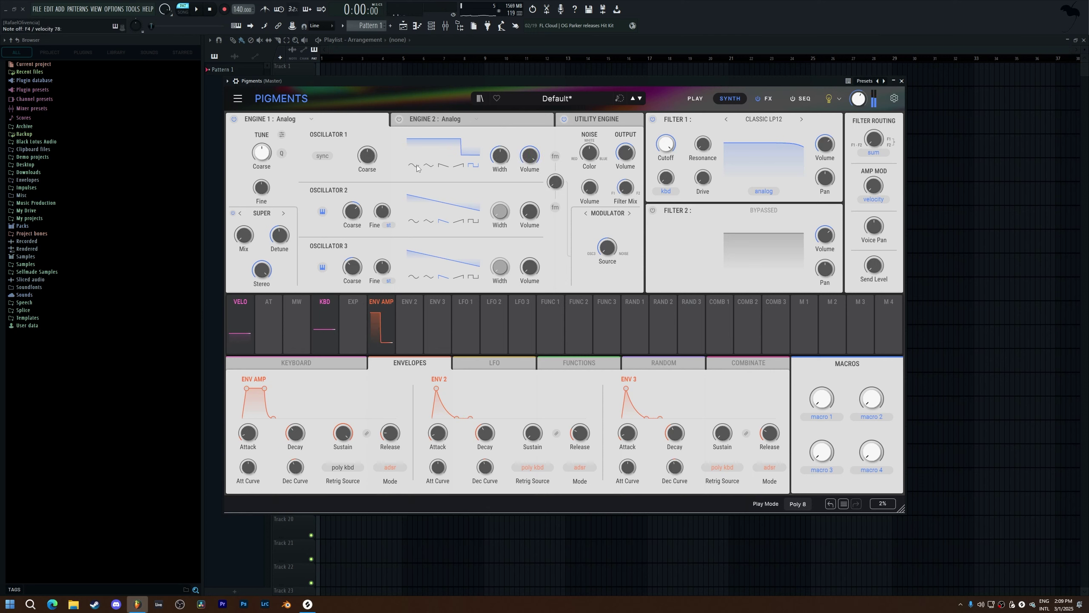
Vary Oscillator 1's pulse width in Engine 1 and switch its waveform to sawtooth.
scroll(378, 148, up, 3)
scroll(367, 156, down, 4)
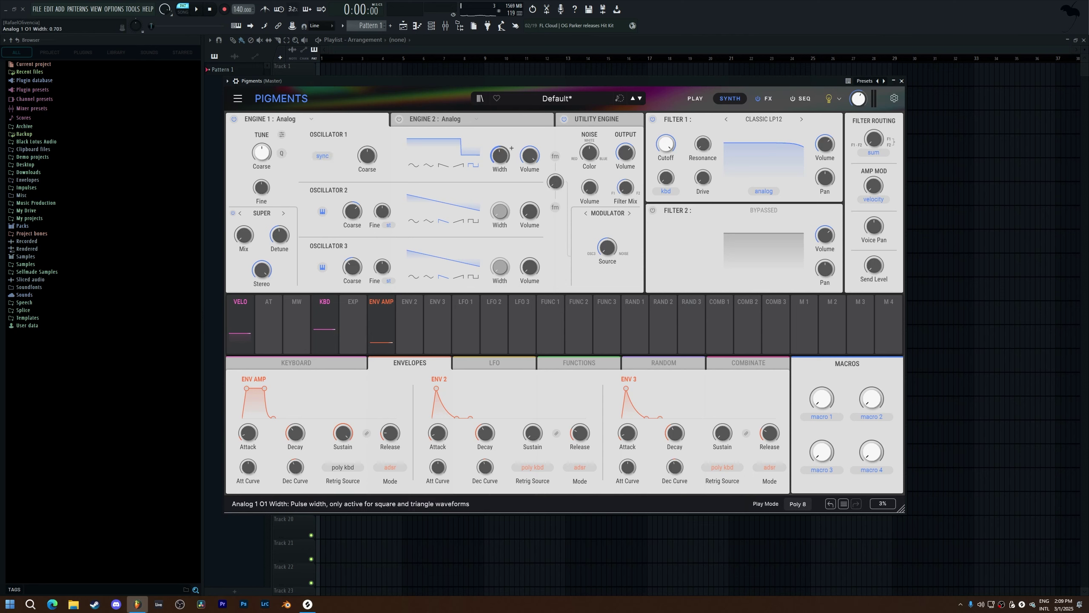
click(444, 165)
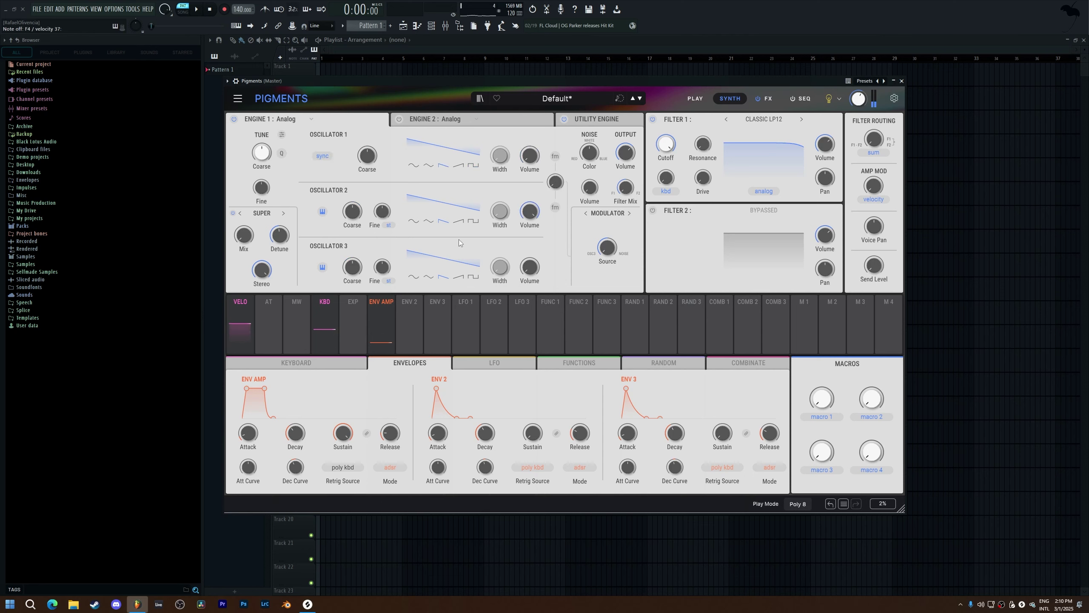
Set Engine 1's type to Sample and audition FM Bell from the Bells & Mallets samples for slot A.
click(292, 120)
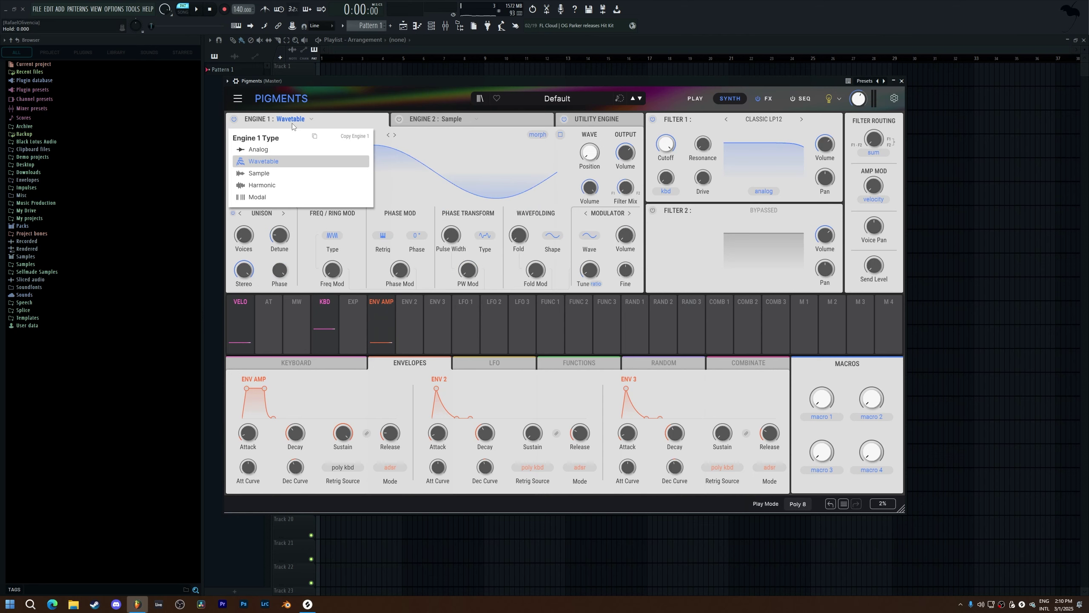
click(287, 173)
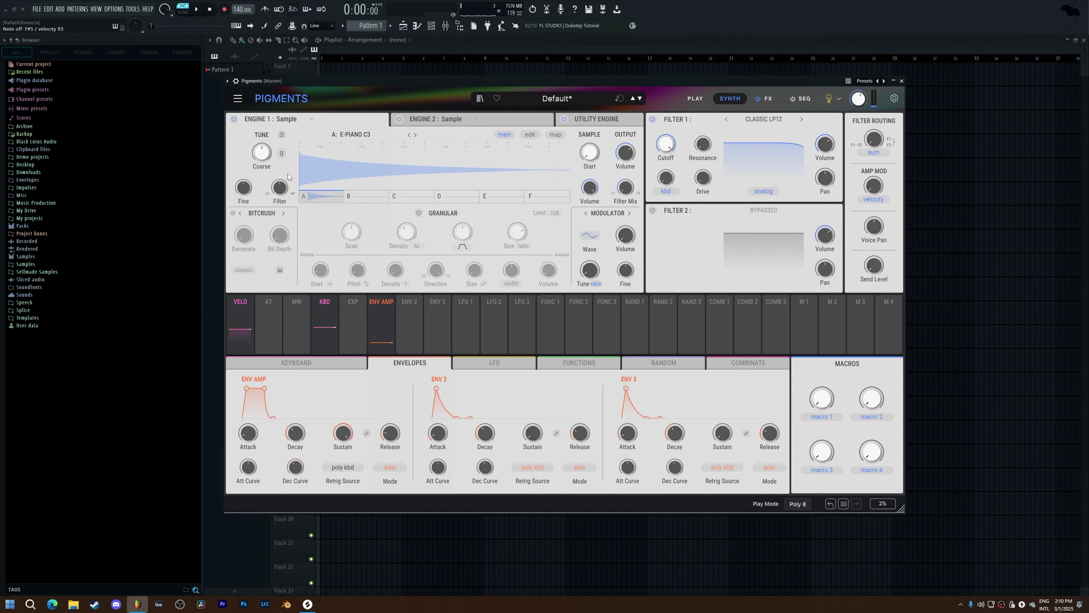
click(341, 136)
scroll(351, 185, up, 5)
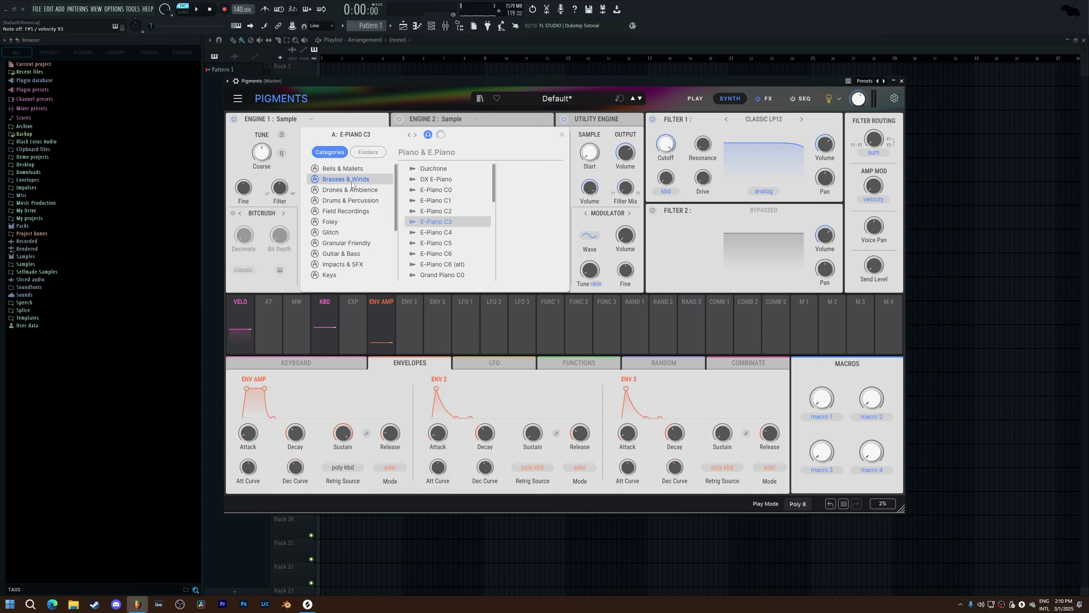
click(345, 168)
click(469, 254)
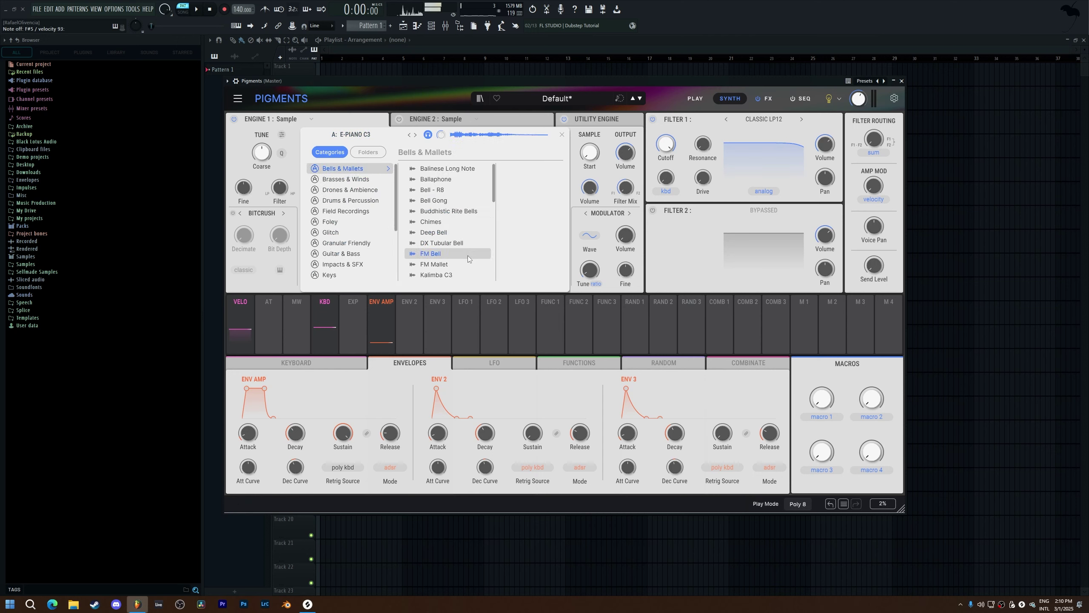
Load the Marimba C2 sample from Bells & Mallets into slot A of Engine 1.
scroll(453, 181, down, 3)
click(448, 220)
key(Down)
key(Down)
key(Down)
key(Return)
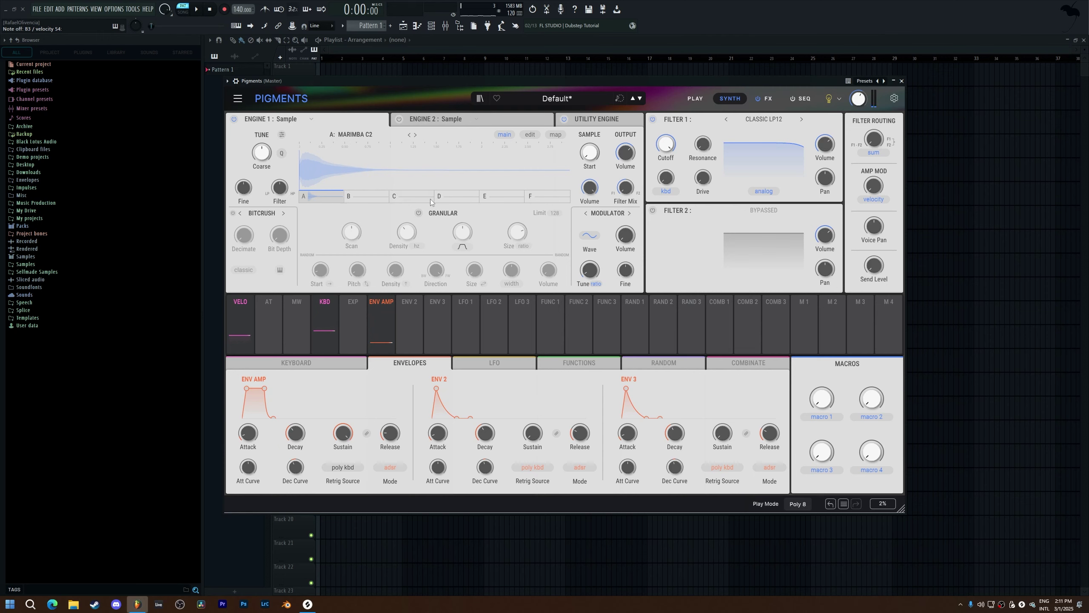
Select the empty sample slot B in Engine 1 and open its sample browser.
click(458, 196)
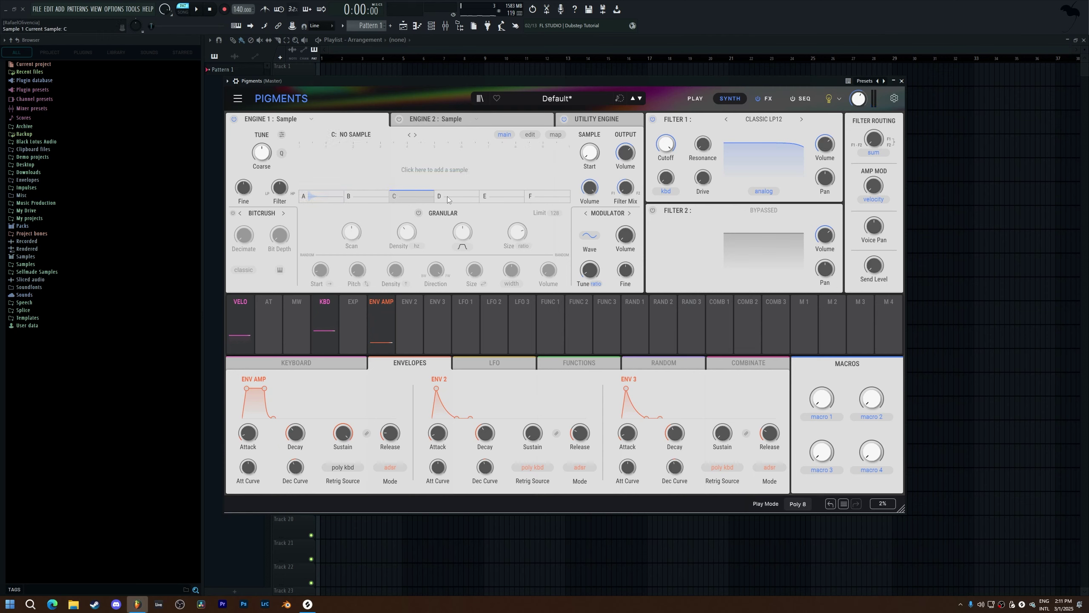
click(312, 200)
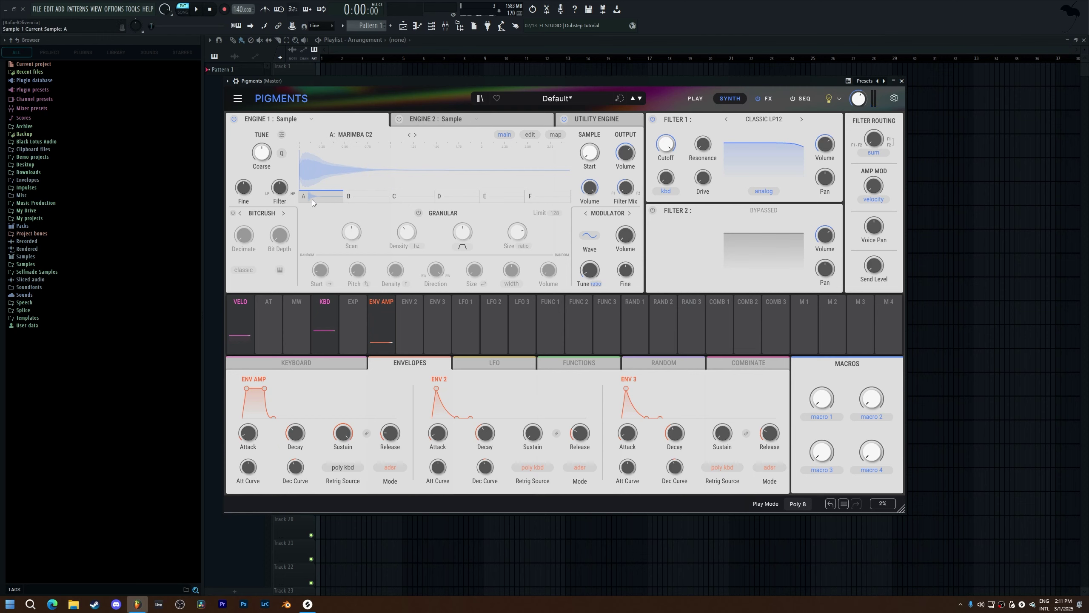
click(353, 196)
click(351, 159)
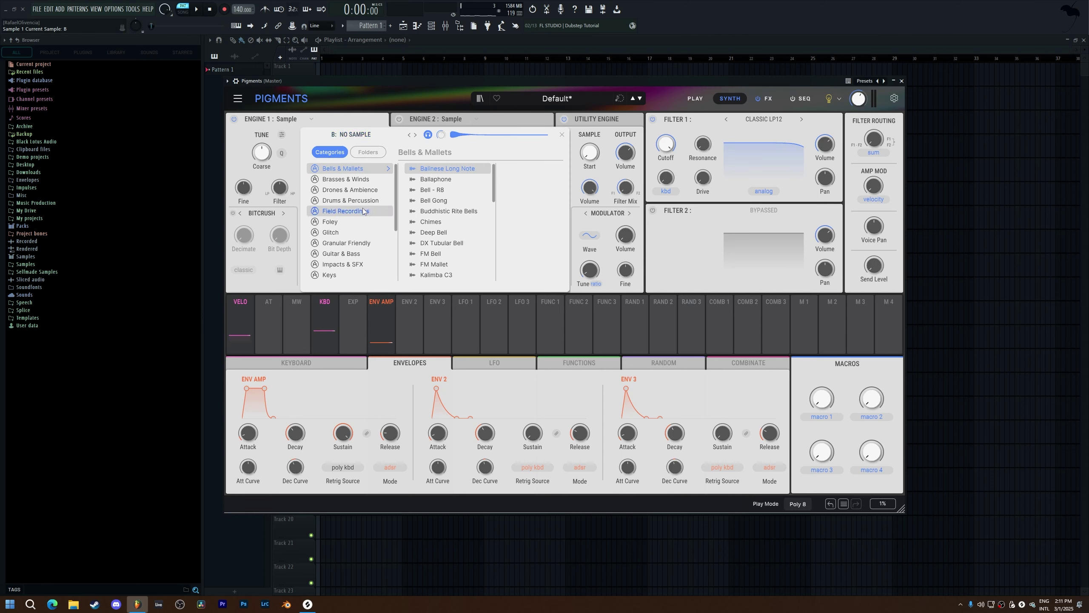
Audition several Pads samples and load Dripping into sample slot E.
scroll(449, 191, down, 15)
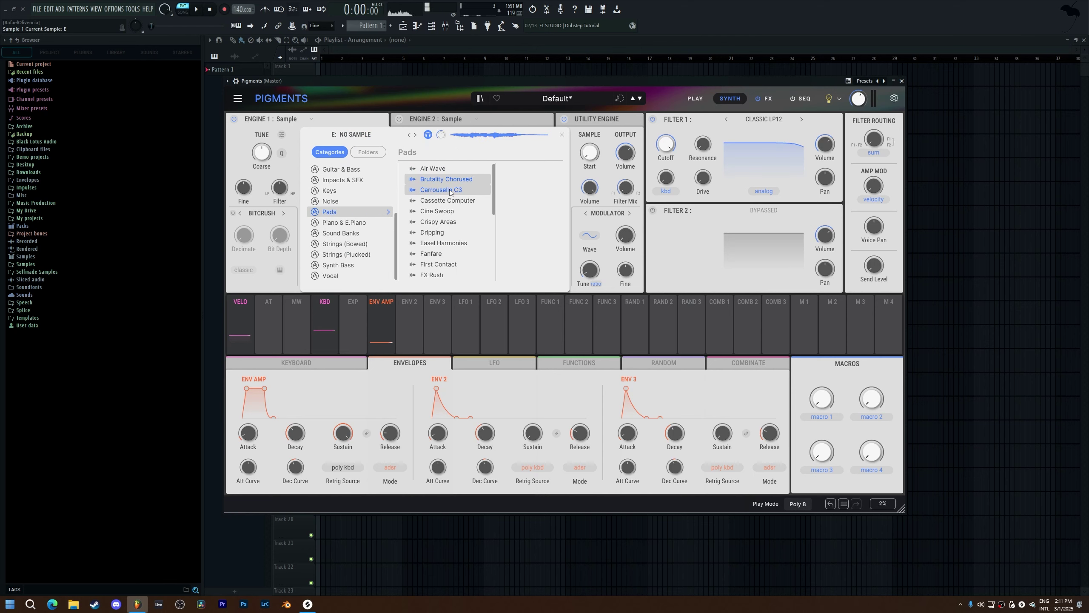
click(450, 211)
click(449, 222)
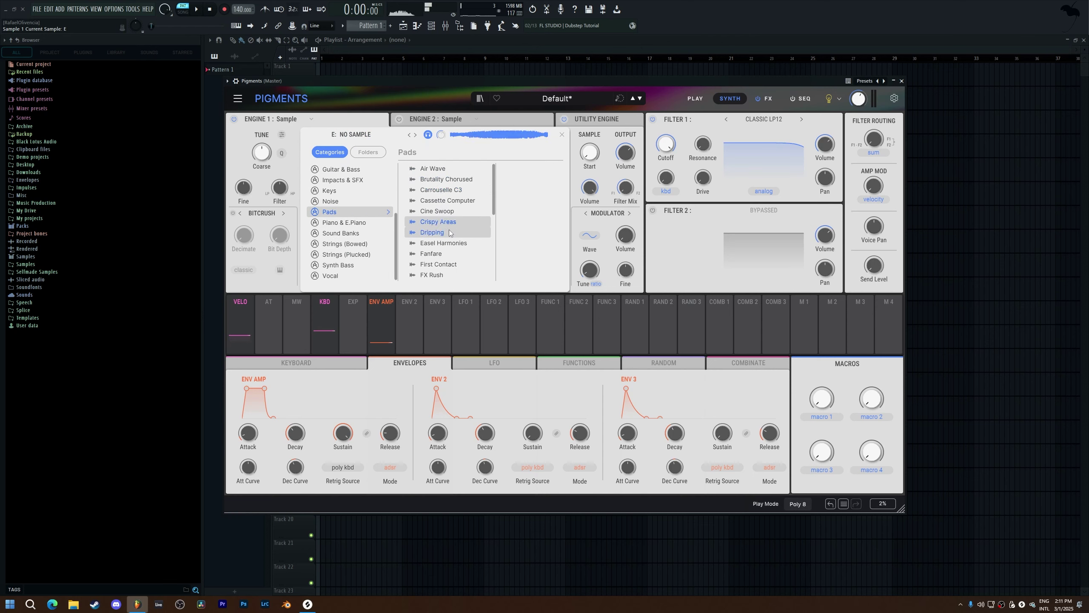
click(448, 232)
click(448, 243)
double_click(447, 232)
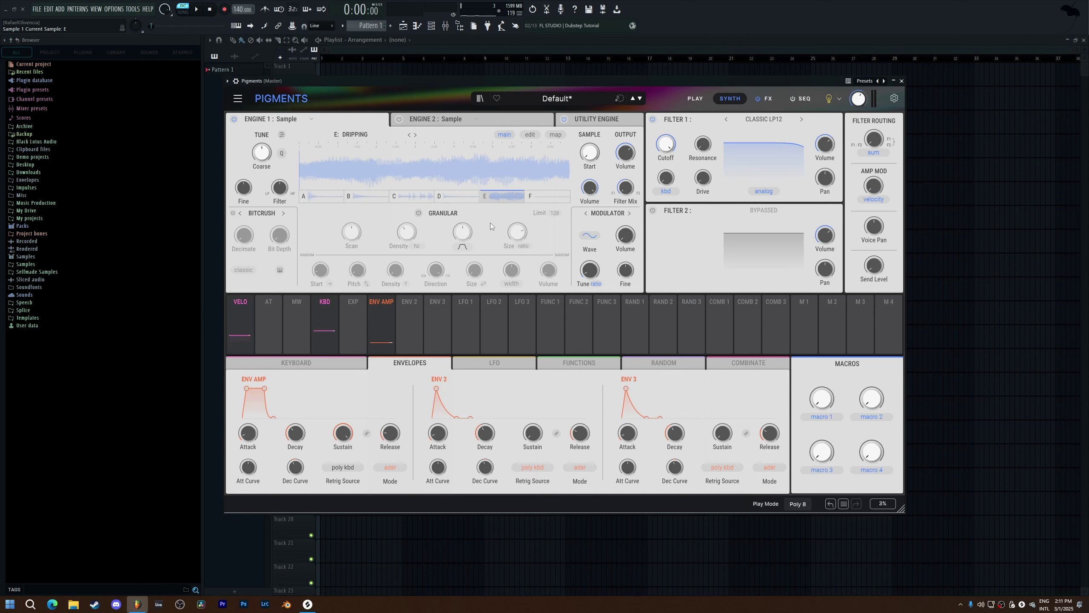
Load the E-Piano C3 sample from Piano & E.Piano into sample slot F.
click(545, 199)
click(433, 170)
scroll(373, 223, down, 3)
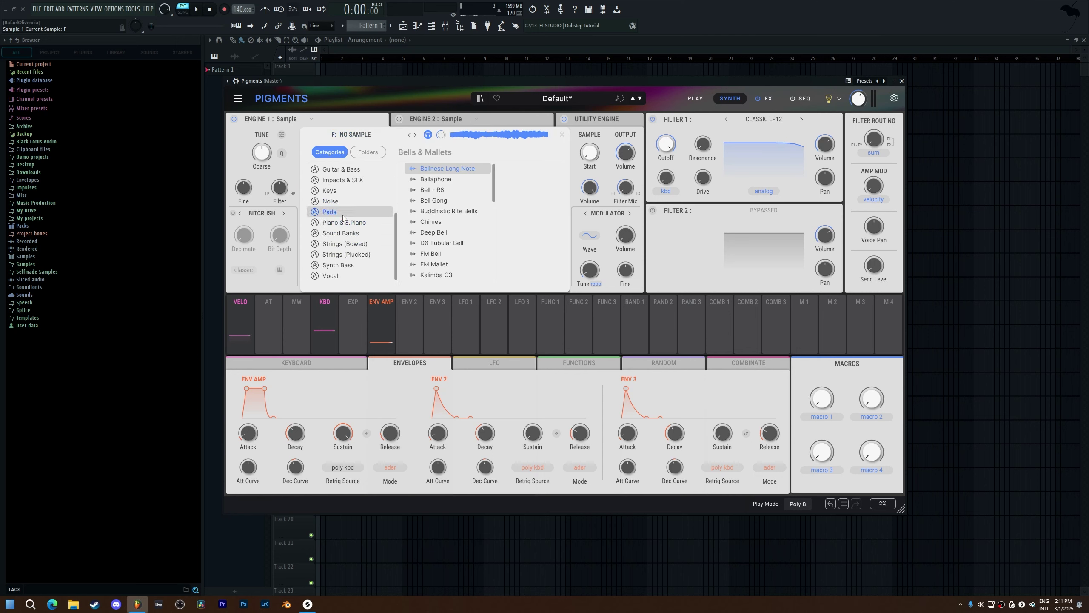
click(343, 221)
click(459, 232)
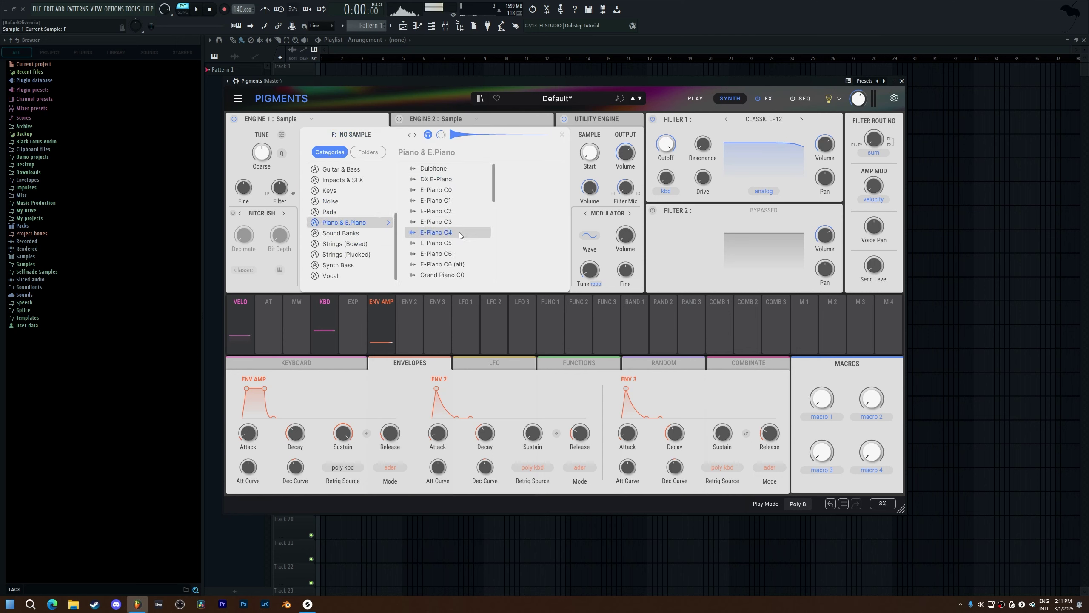
double_click(456, 222)
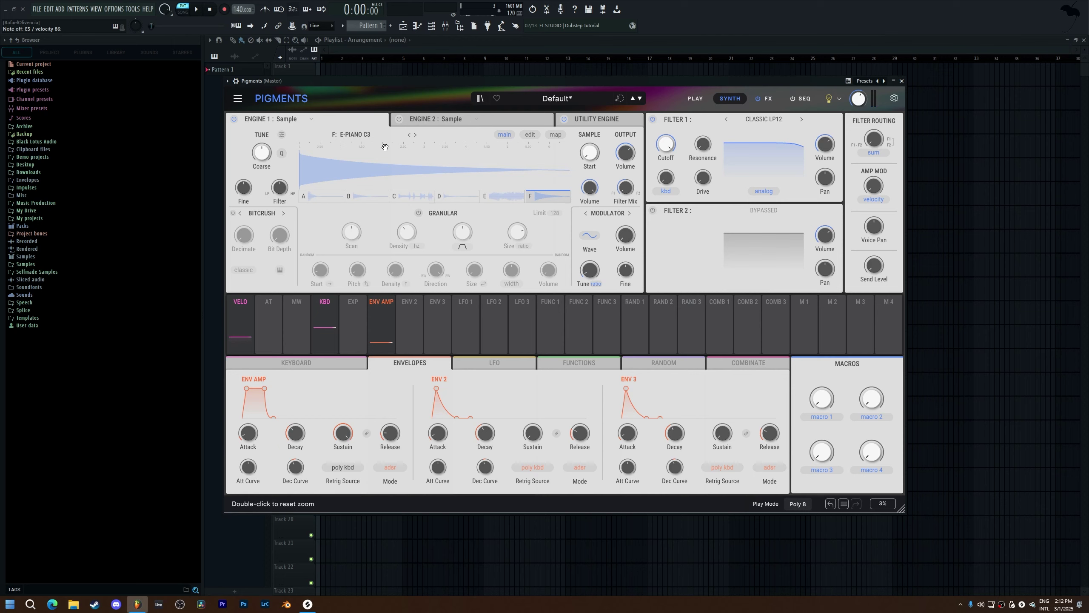
View Engine 1's sample edit settings and set the sample map mode to random.
click(530, 135)
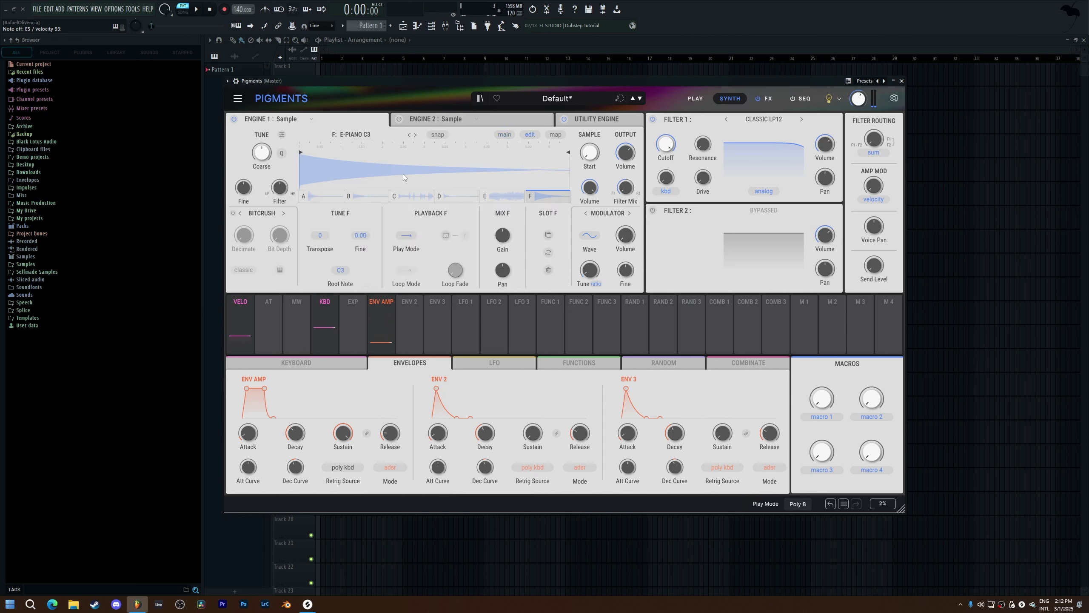
click(555, 134)
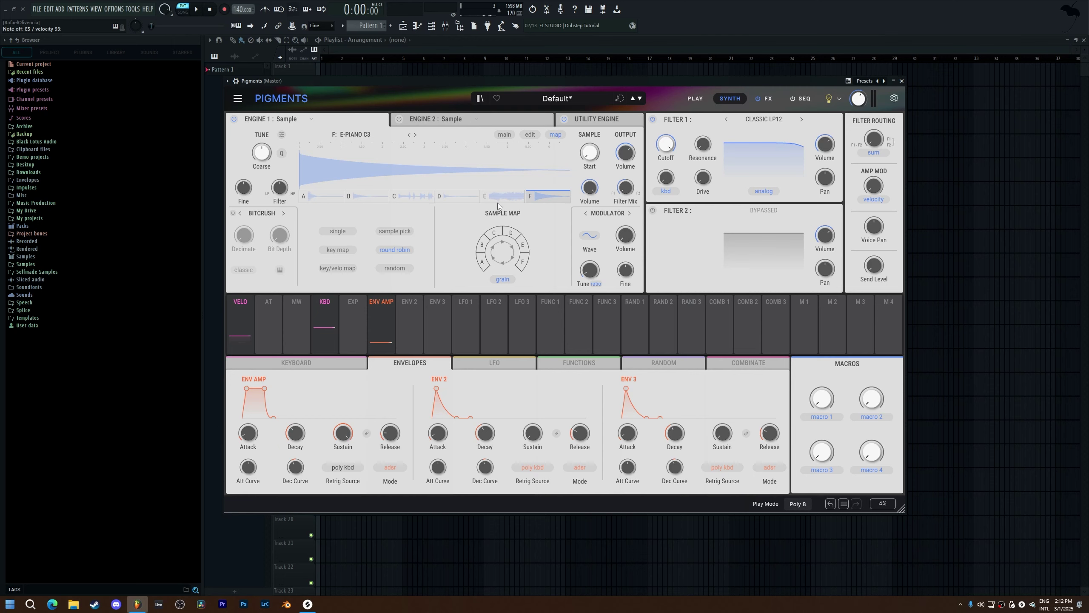
click(377, 269)
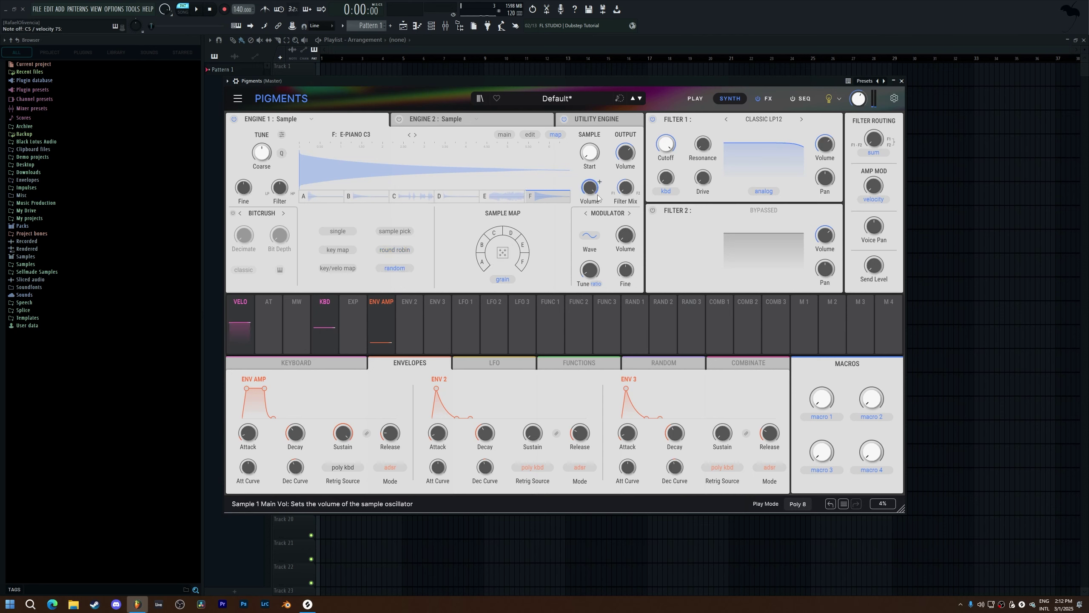
mouse_move(597, 194)
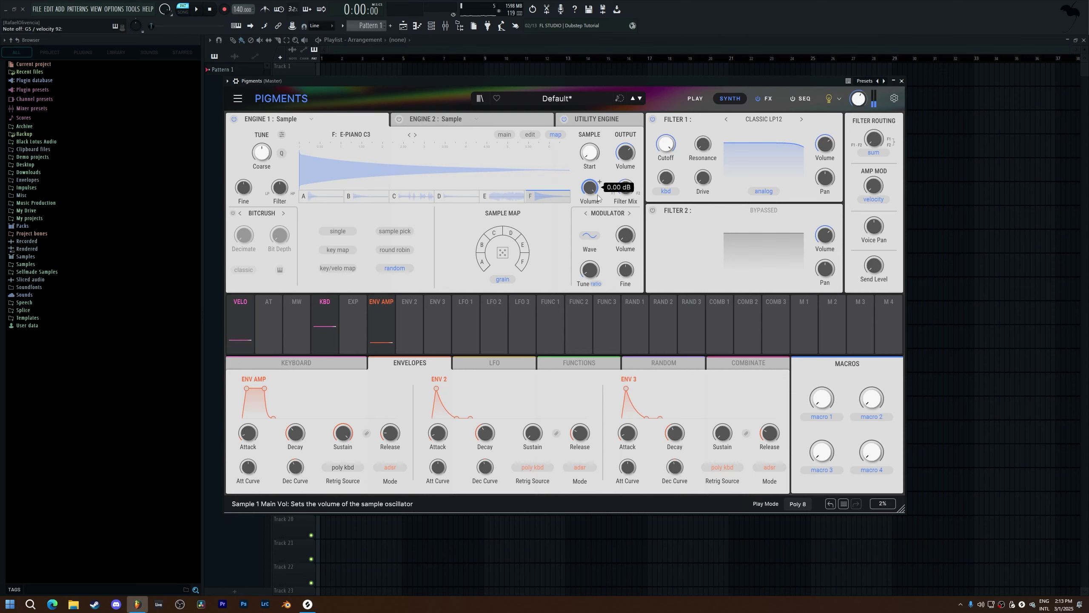
Start a new default preset and set Engine 1 to the Sample type with Granular enabled.
click(238, 98)
click(250, 115)
click(299, 120)
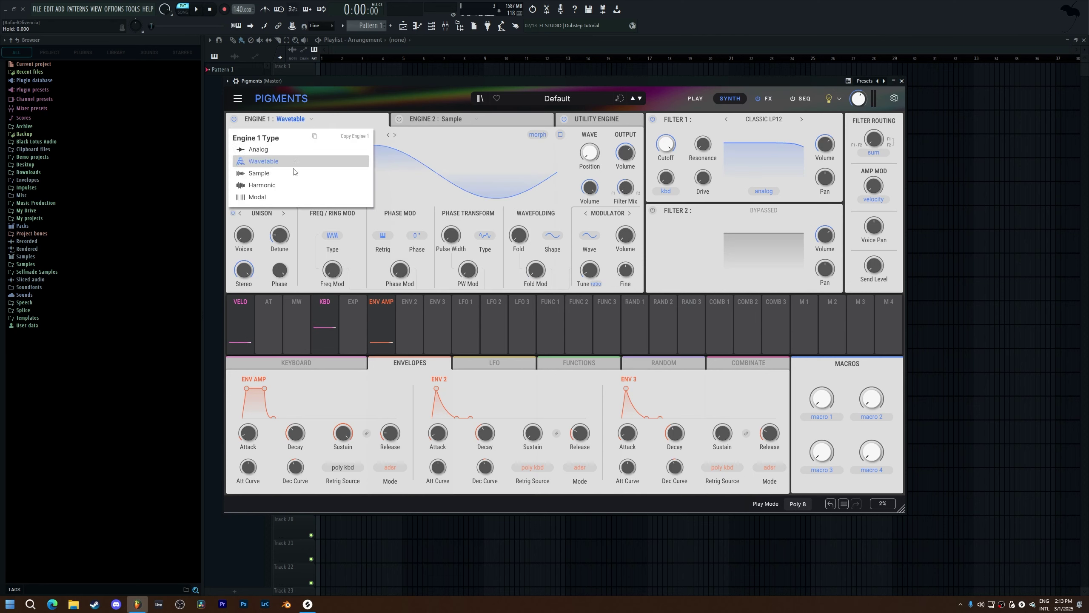
click(295, 173)
click(505, 135)
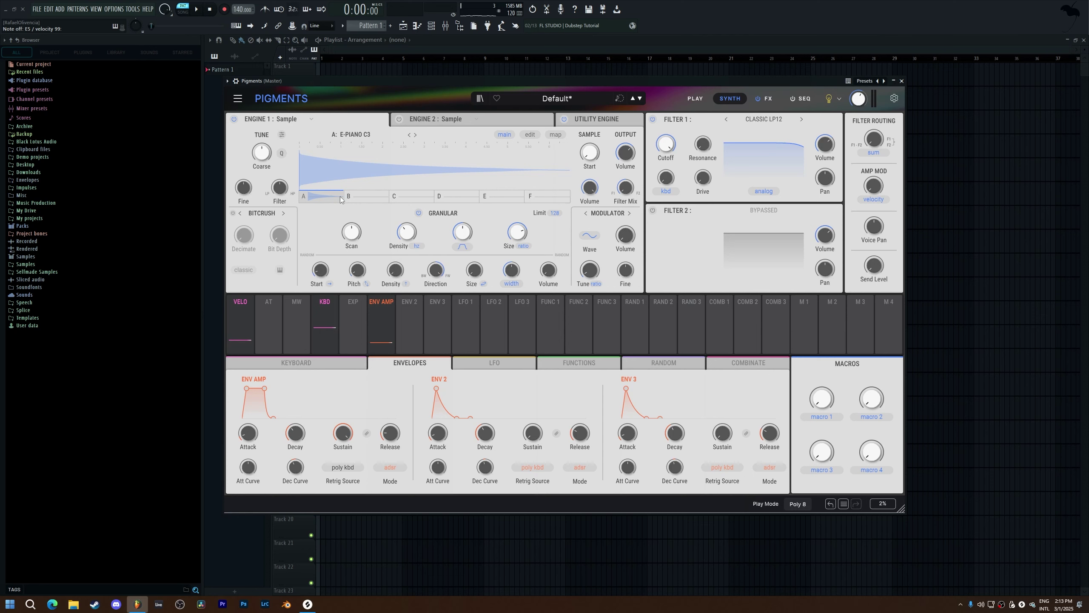
Adjust the granular Scan and Size, and try a grain limit of 12 before returning it to 128.
mouse_move(364, 225)
scroll(418, 225, down, 2)
mouse_move(519, 235)
scroll(519, 235, down, 10)
drag(554, 213, 554, 209)
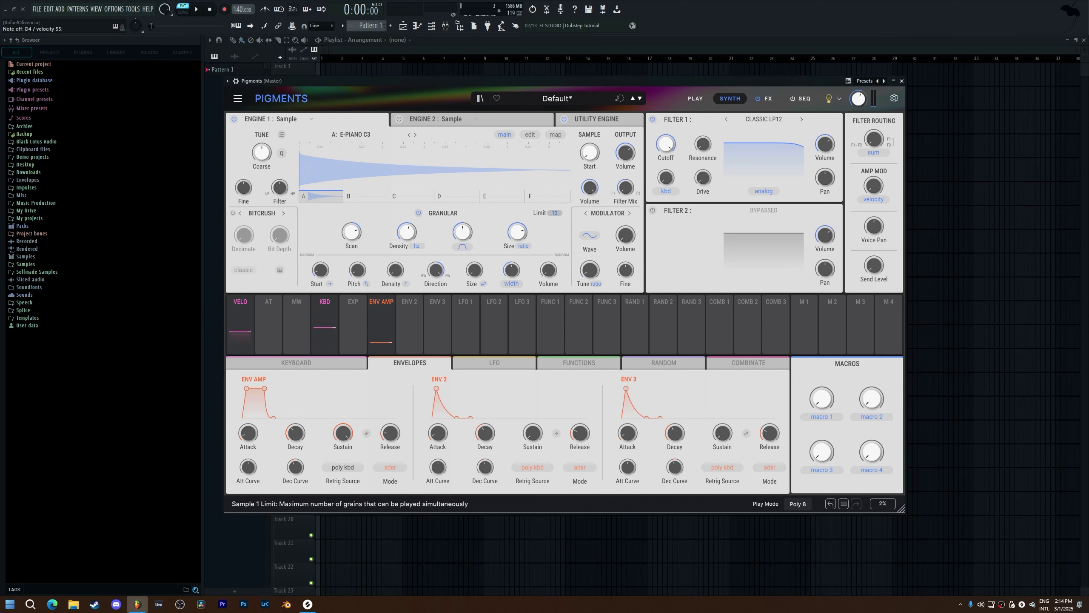
drag(555, 213, 527, 216)
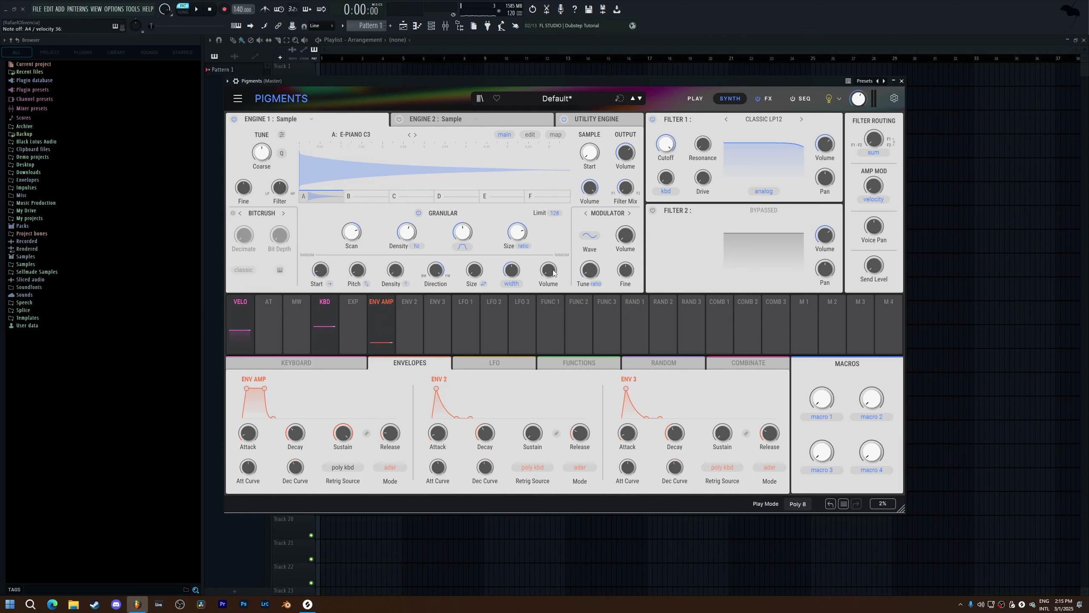
Set the granular Density randomization to about 0.324 and adjust the Start randomization.
drag(405, 266, 400, 276)
mouse_move(415, 233)
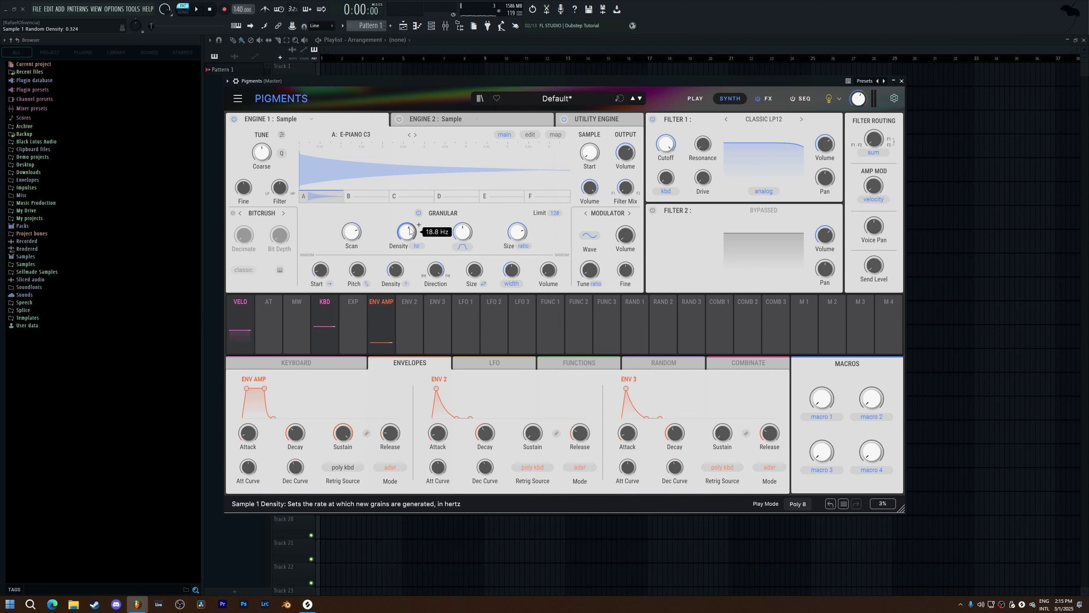
mouse_move(406, 265)
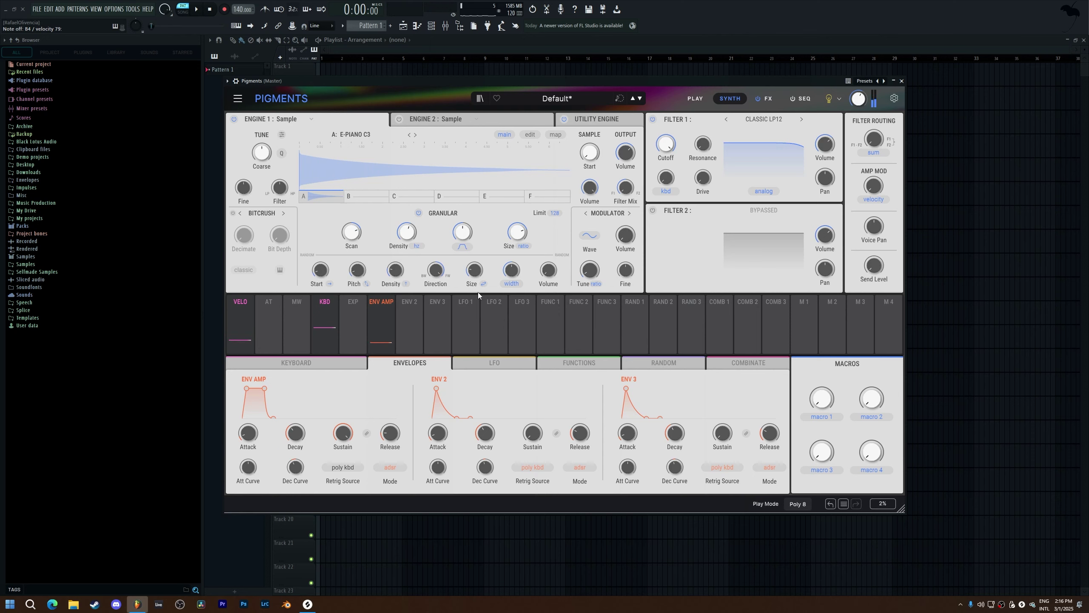
mouse_move(331, 265)
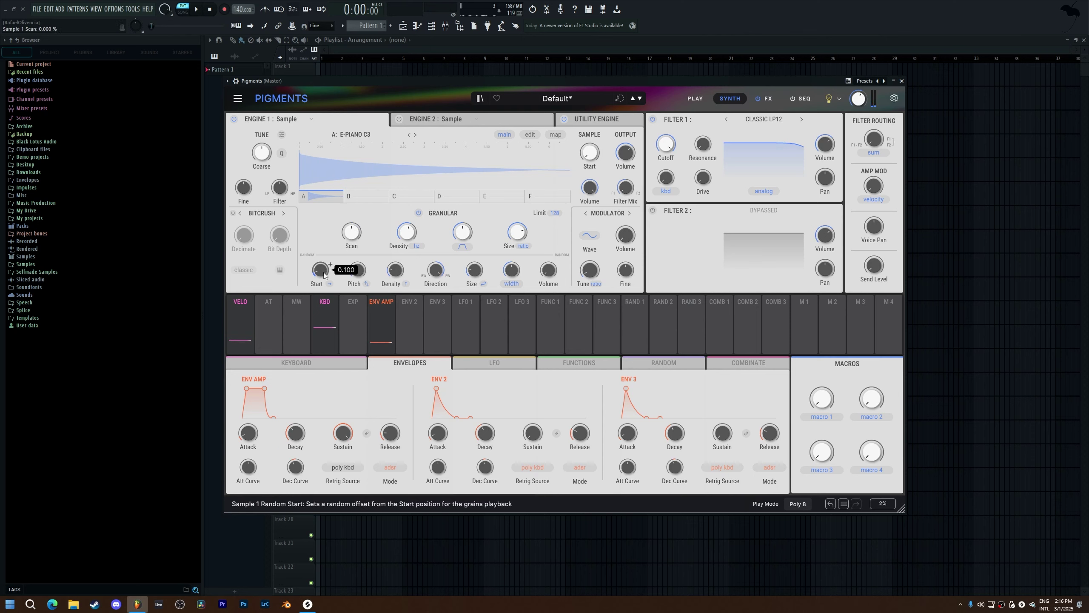
scroll(330, 264, up, 3)
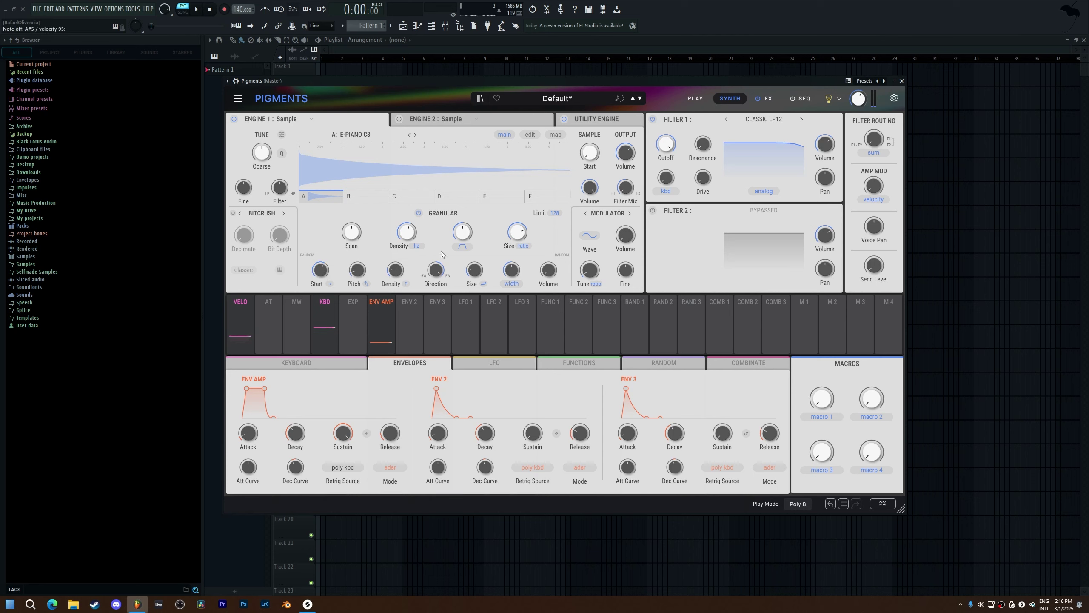
Keep Modulator as Engine 1's crossmod source and set the modulator wave to Sawtooth.
click(611, 213)
click(622, 241)
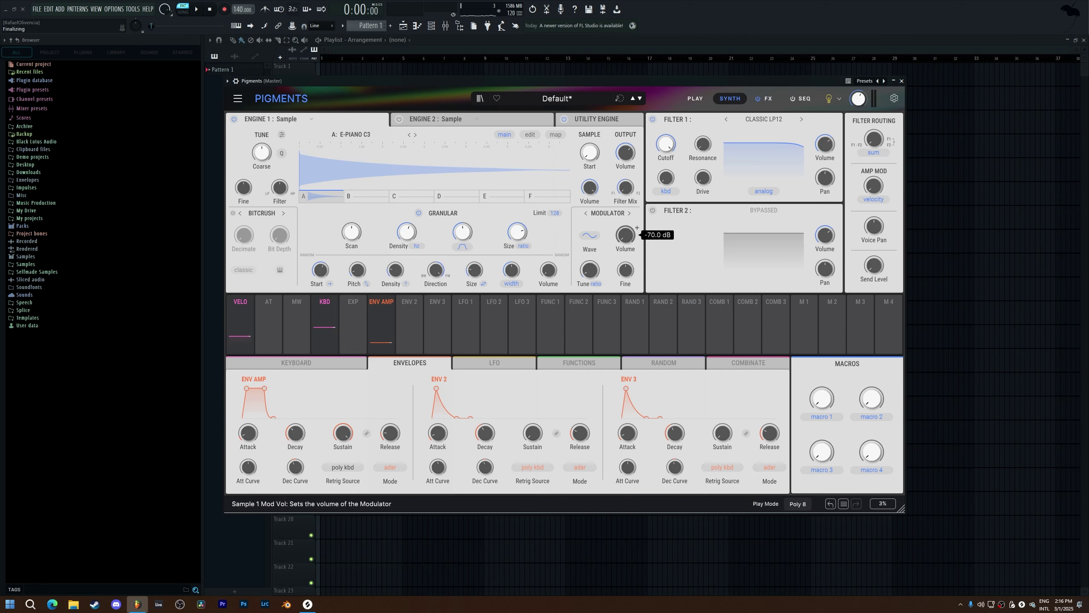
mouse_move(613, 239)
mouse_down()
mouse_move(613, 215)
mouse_move(613, 239)
mouse_up()
click(591, 236)
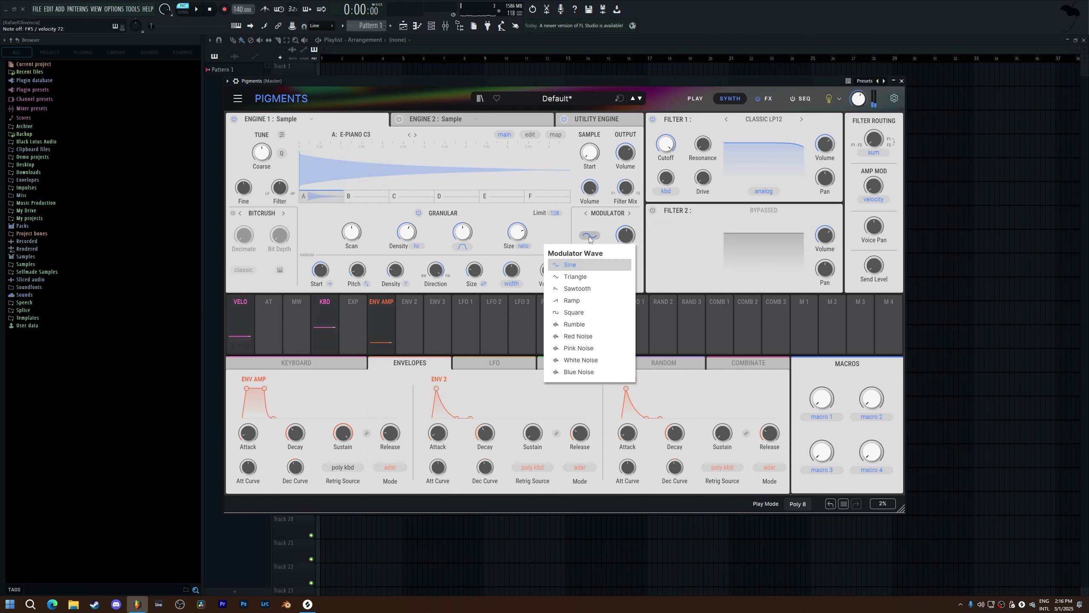
click(608, 289)
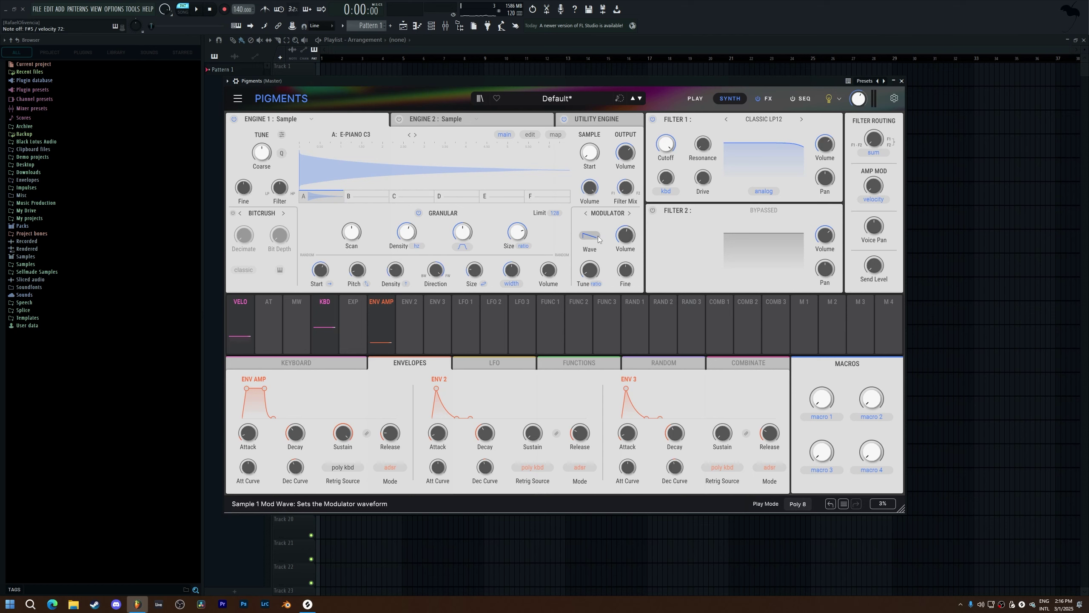
Set the modulator volume to -59.3 dB and change Engine 1's shaper mode to Unison.
right_click(599, 239)
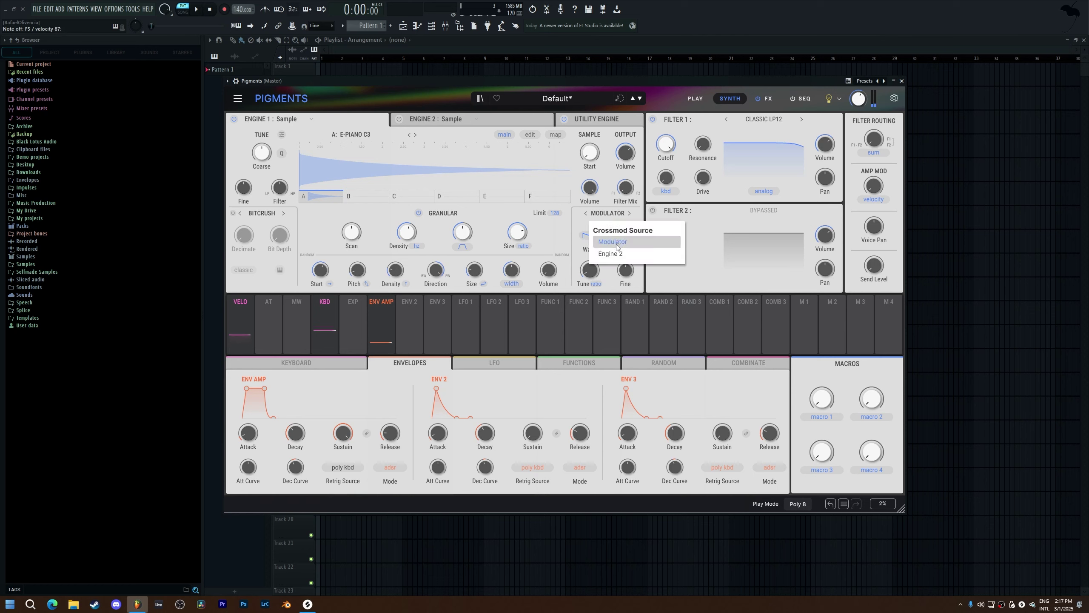
key(Escape)
click(268, 212)
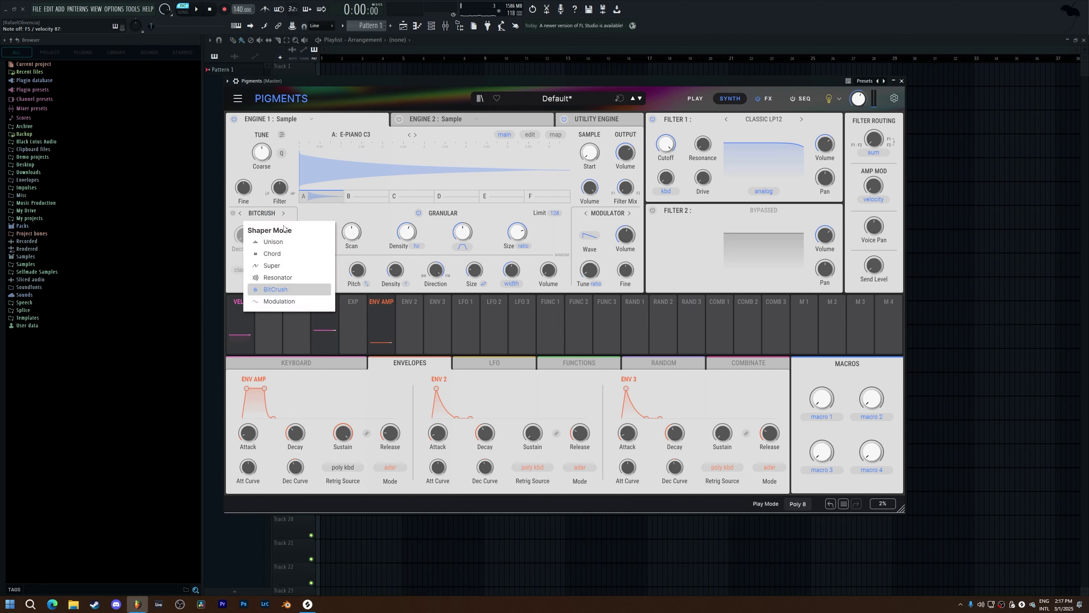
click(626, 236)
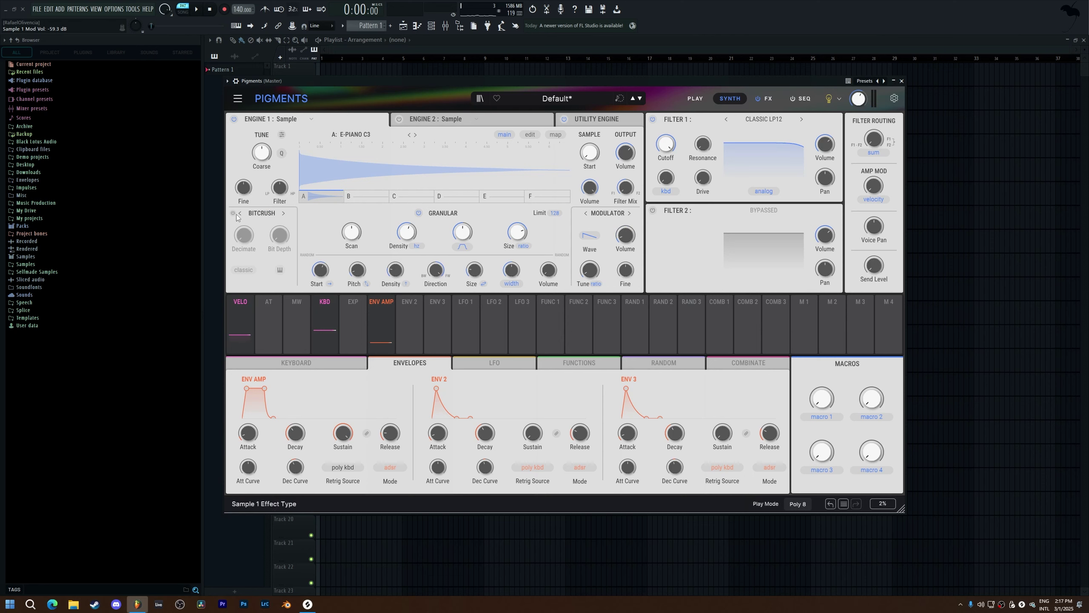
click(262, 213)
click(270, 243)
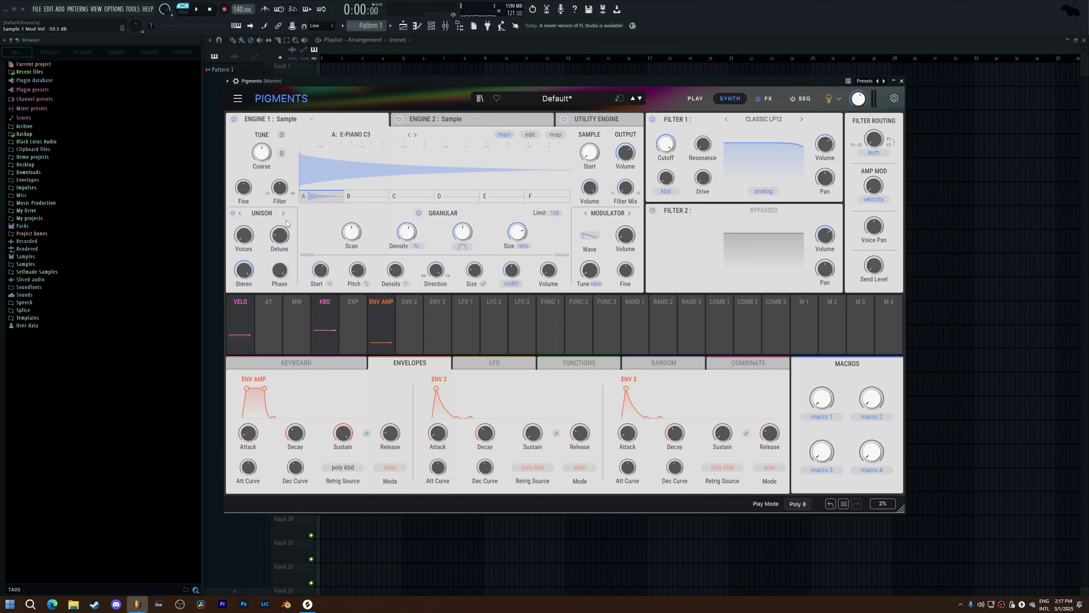
Change Engine 1's shaper mode from Unison to Resonator.
click(283, 213)
click(283, 213)
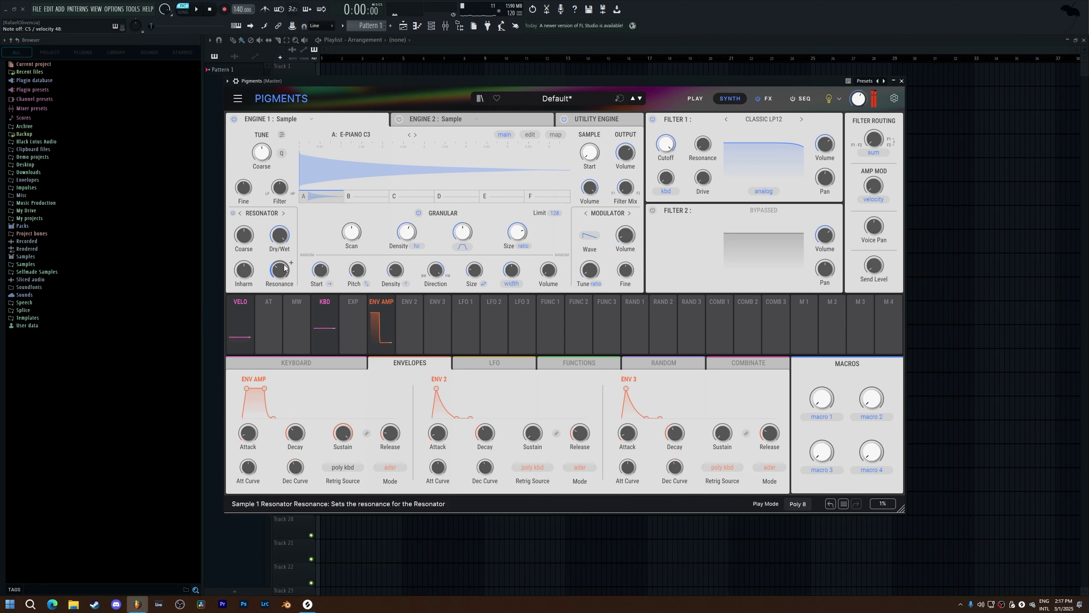
mouse_move(285, 268)
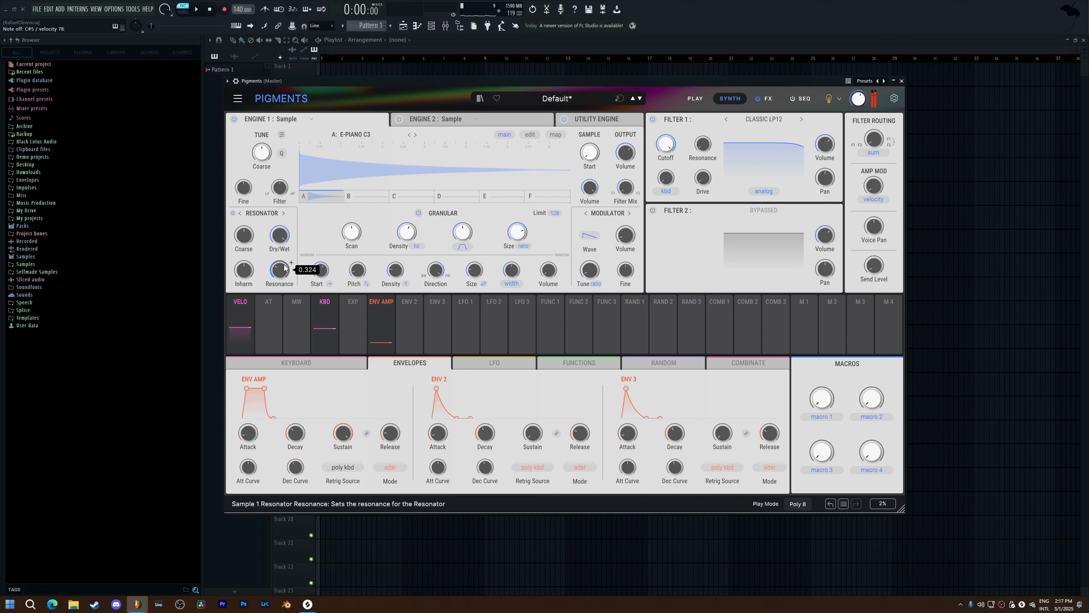
Turn off Engine 1's granular playback and try the Resonator's Resonance and Inharmonicity, returning Inharmonicity to 0.
click(419, 213)
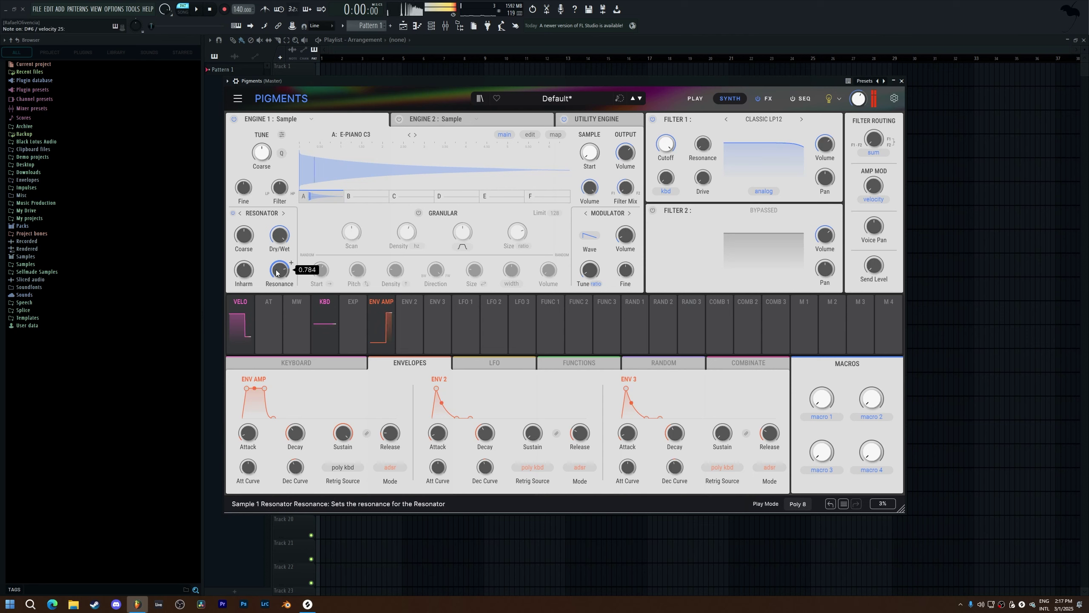
scroll(244, 270, down, 10)
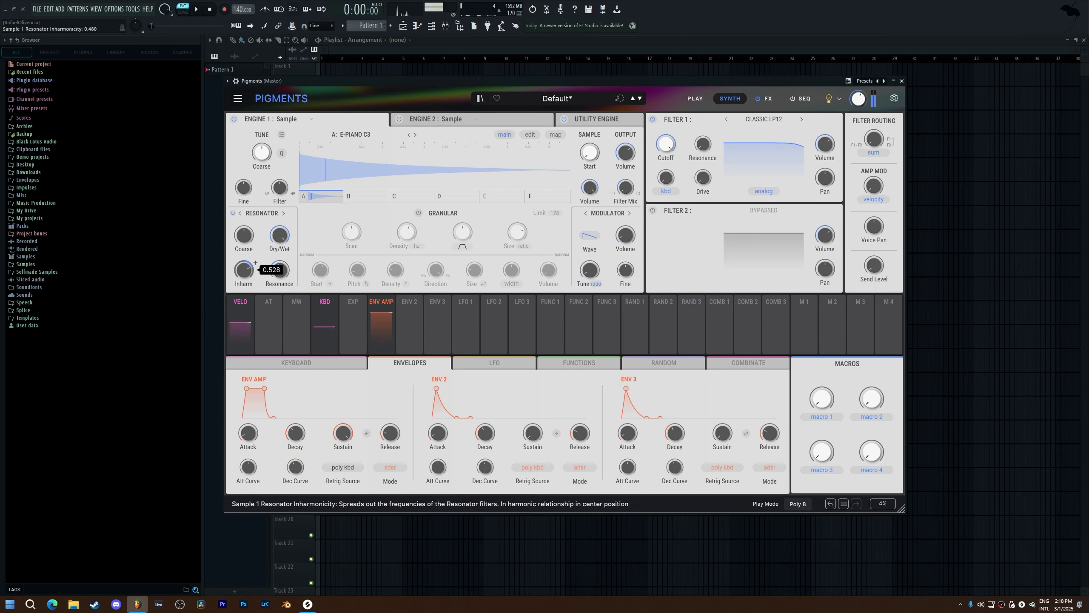
scroll(244, 270, down, 2)
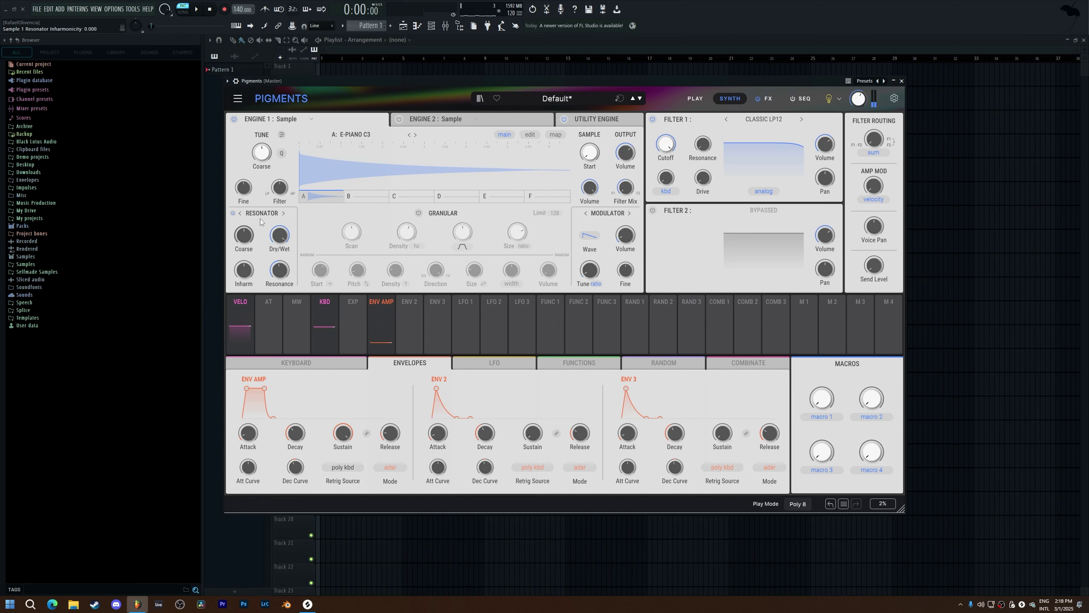
Change Engine 1's shaper mode to Bitcrush, with Decimate about 0.812 and Bit Depth about 9.74.
click(283, 213)
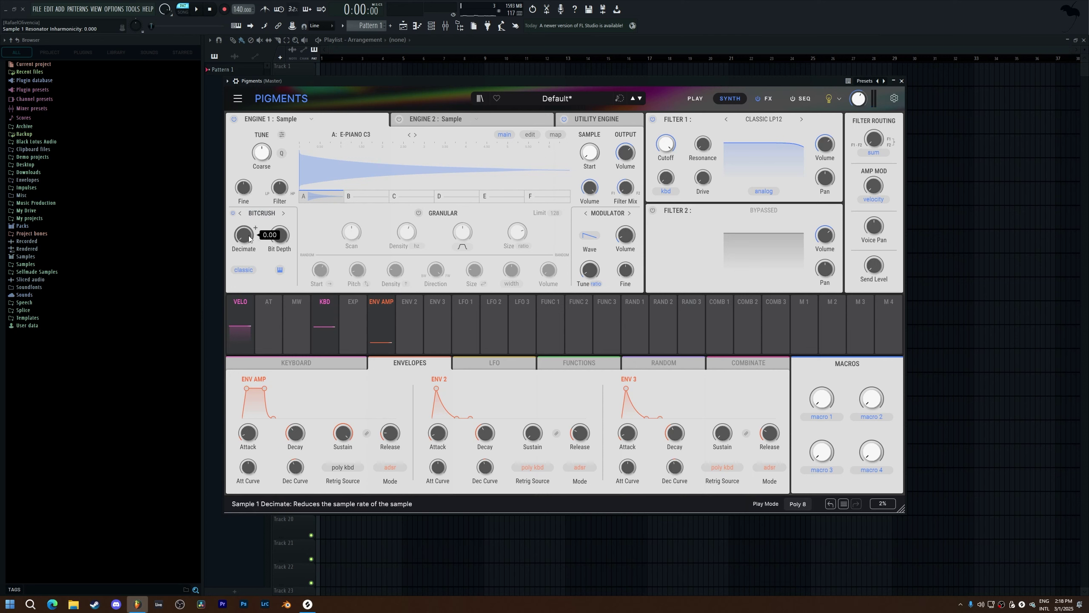
scroll(246, 240, up, 8)
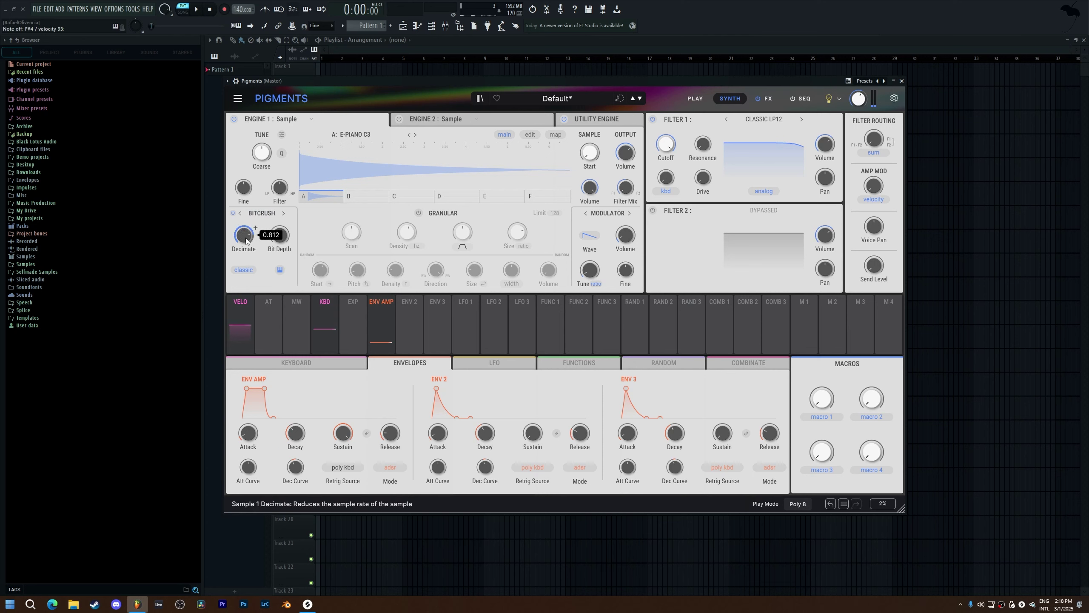
drag(279, 236, 279, 251)
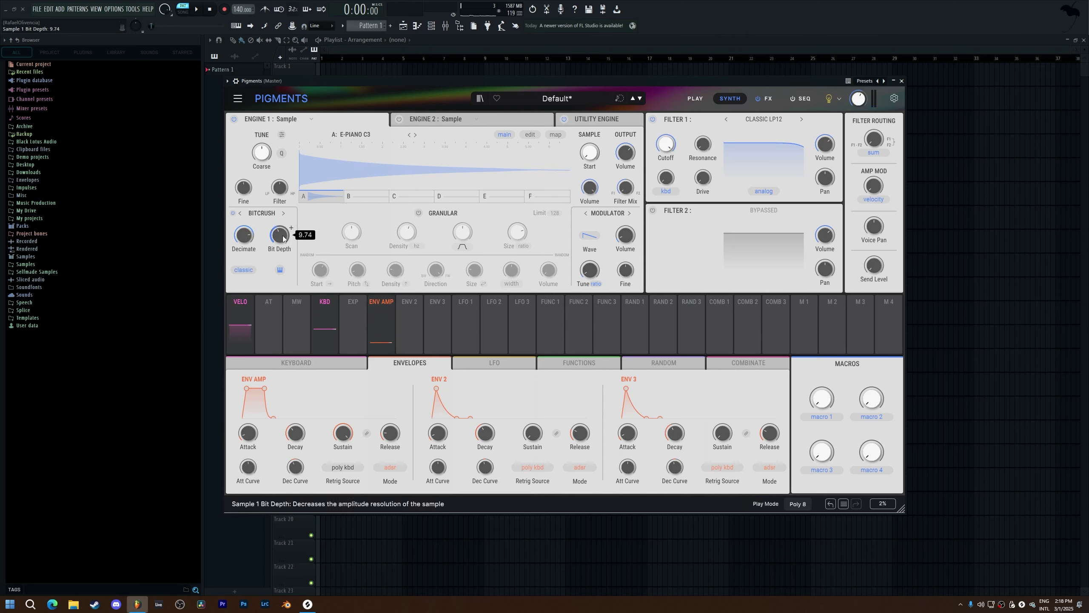
Change Engine 1's shaper mode to Modulation, set Freq Mod to about 0.400 and choose a sine wave for the modulator.
click(283, 213)
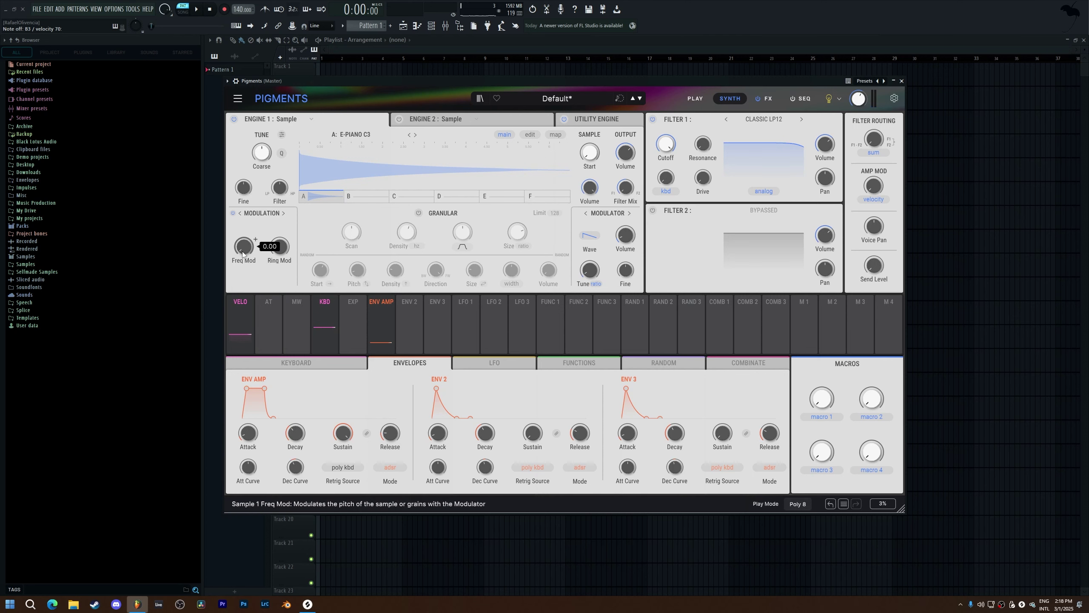
mouse_move(283, 251)
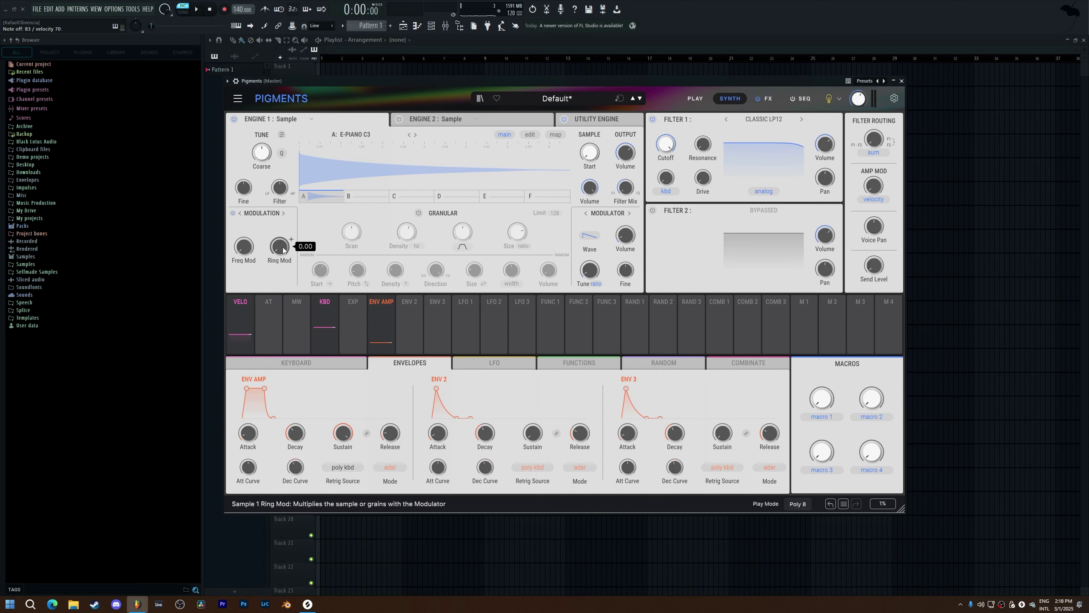
mouse_move(238, 255)
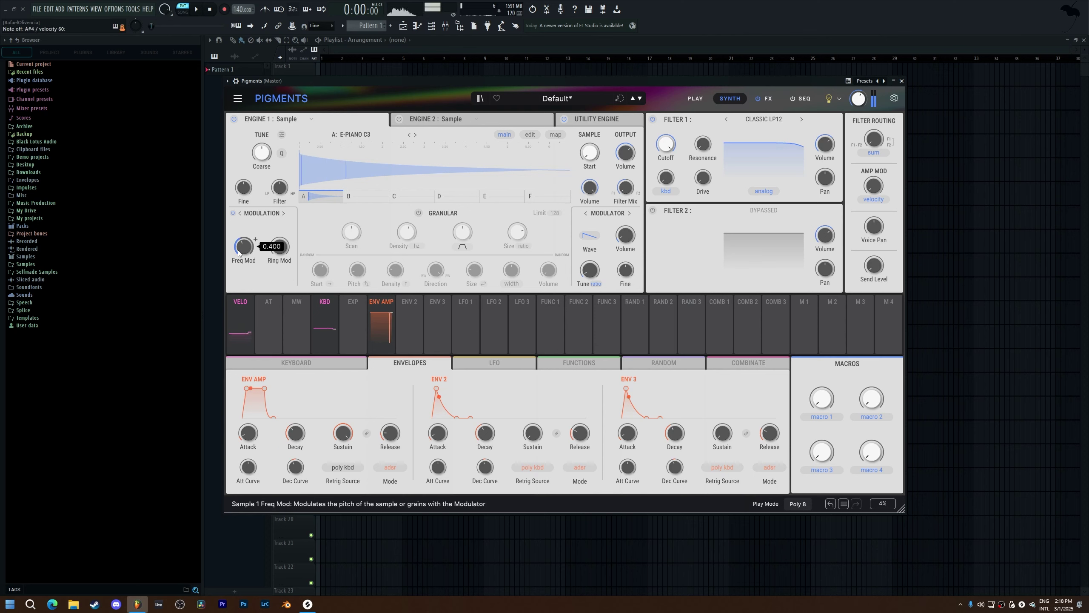
click(601, 239)
click(595, 265)
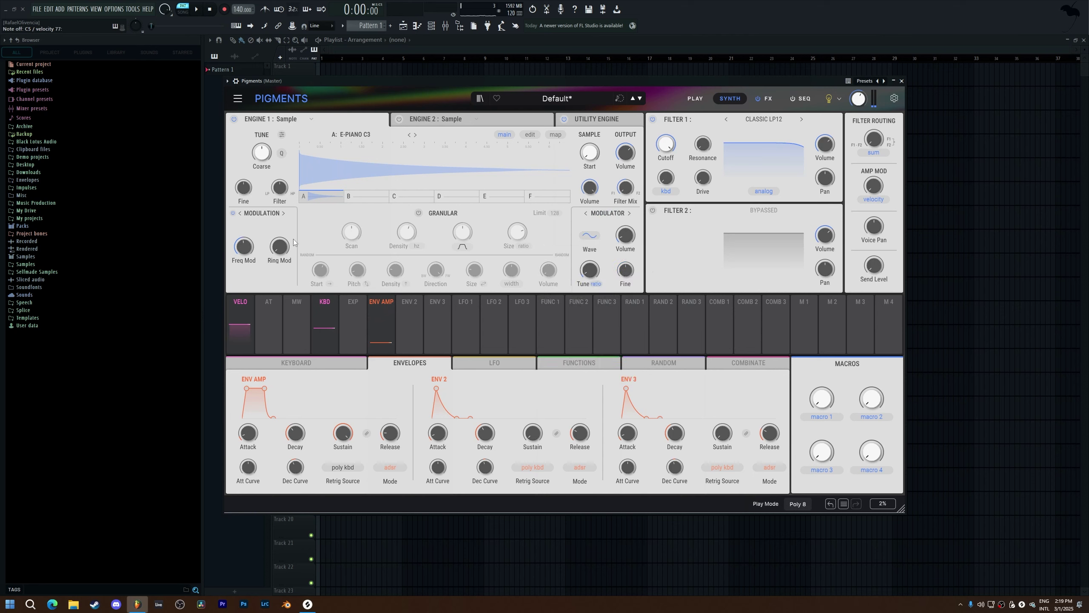
Load the 1 2 3 Jump sample from the Vocal category into slot A.
click(355, 135)
click(332, 275)
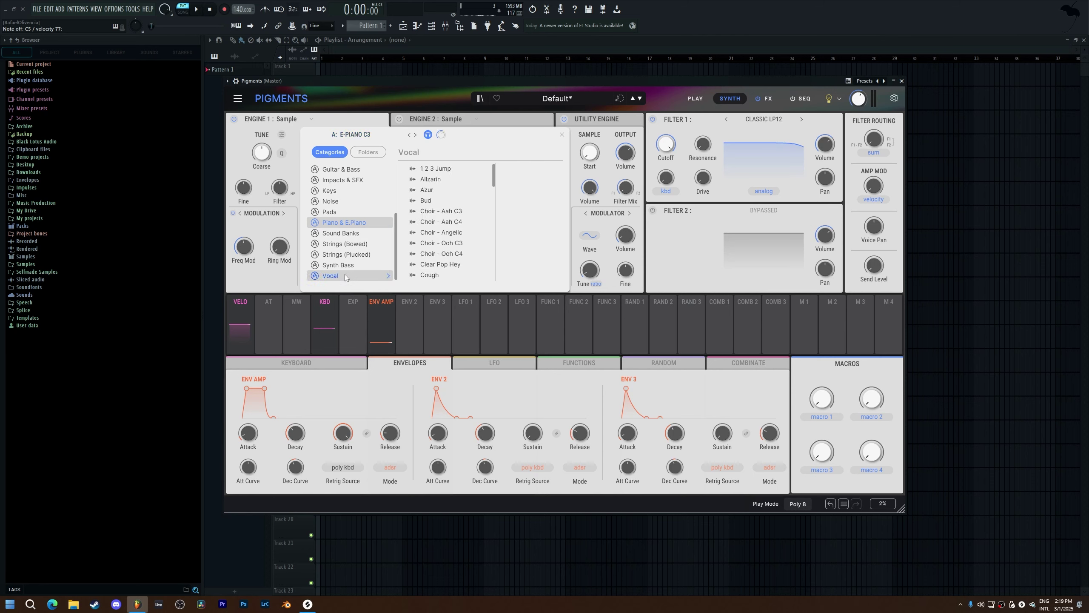
double_click(456, 169)
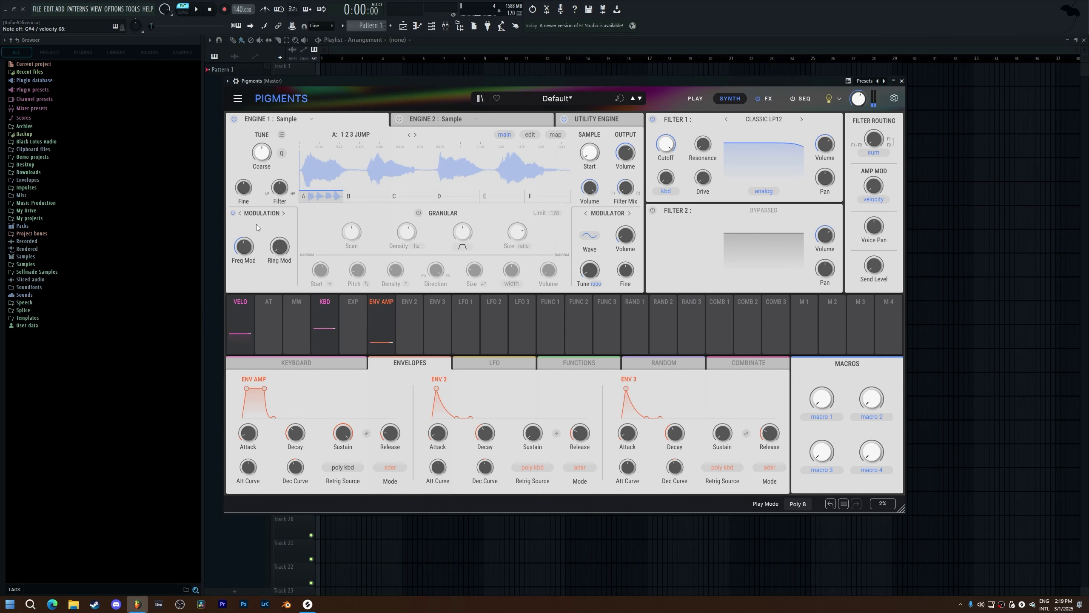
Try a Freq Mod of about 0.176 on the vocal sample and set Ring Mod to 1.00.
drag(243, 246, 243, 256)
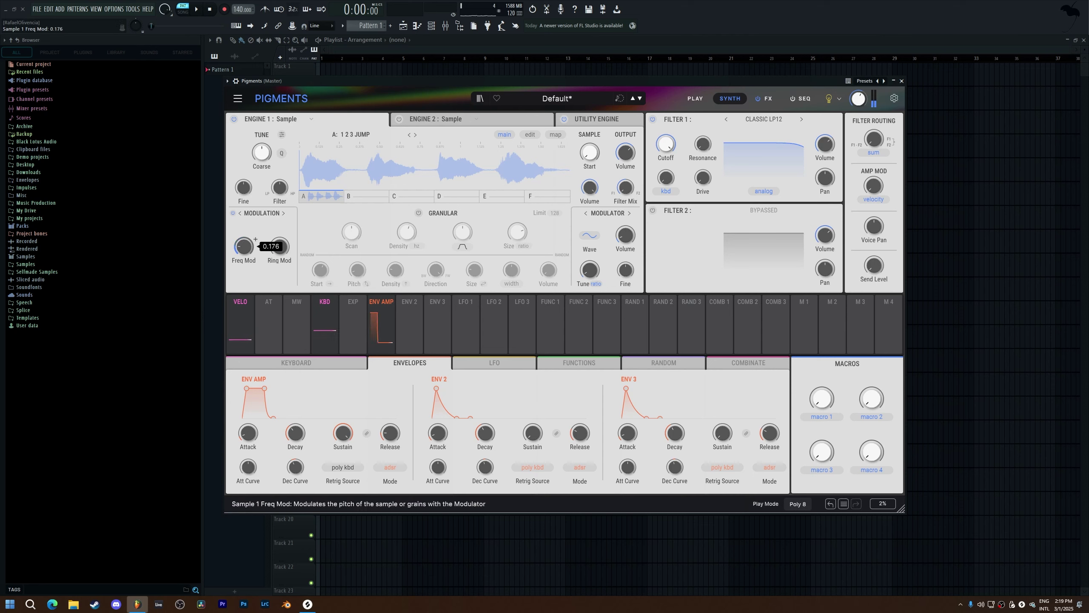
drag(287, 249, 281, 247)
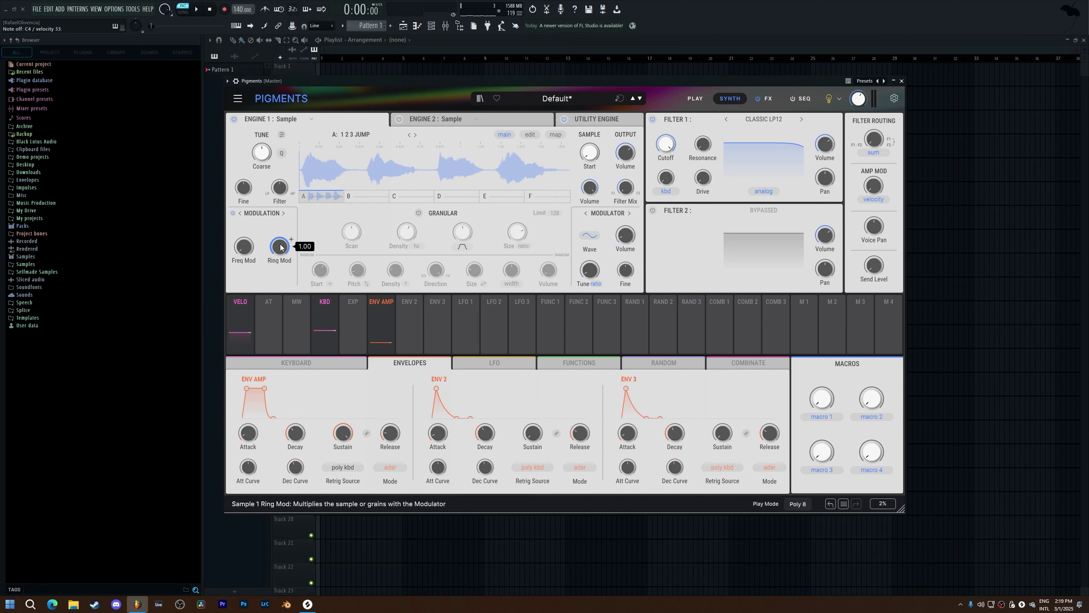
click(365, 134)
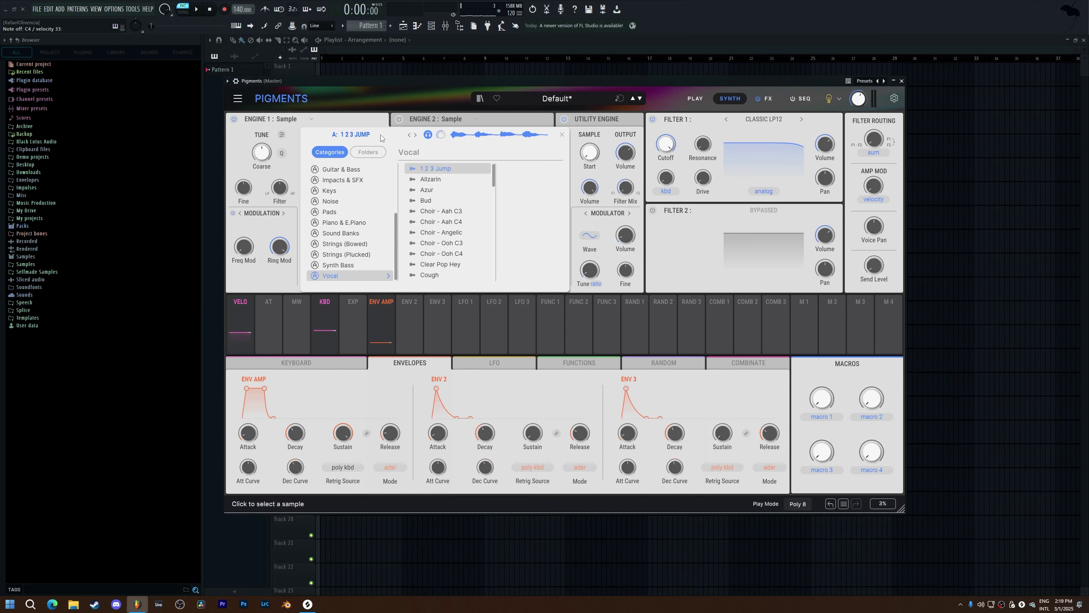
click(562, 135)
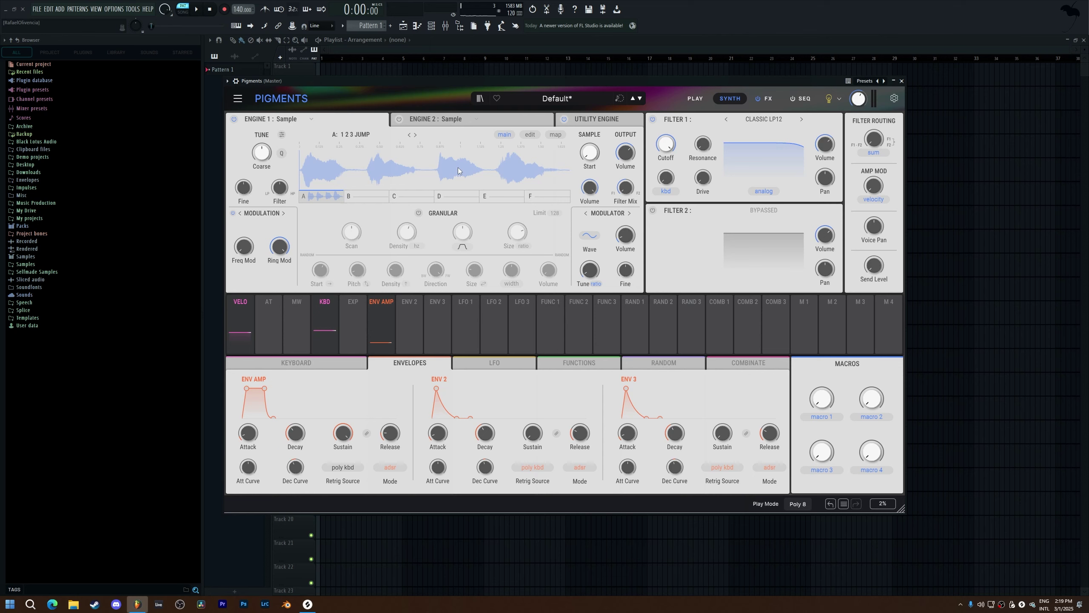
Change Engine 1's type to Harmonic and sweep its number of partials from 1 up to the maximum.
click(286, 120)
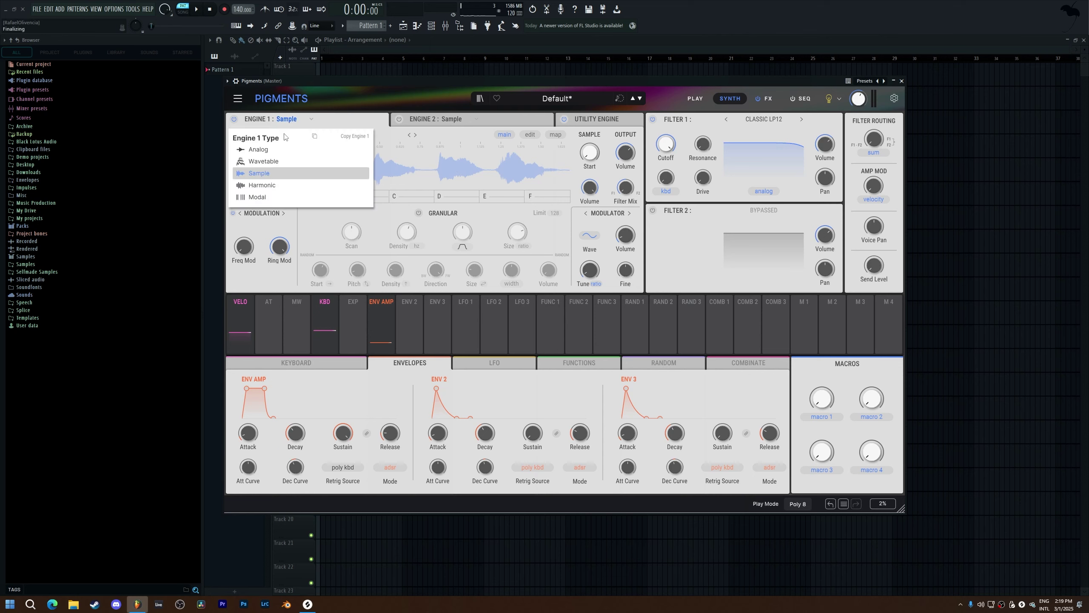
click(276, 189)
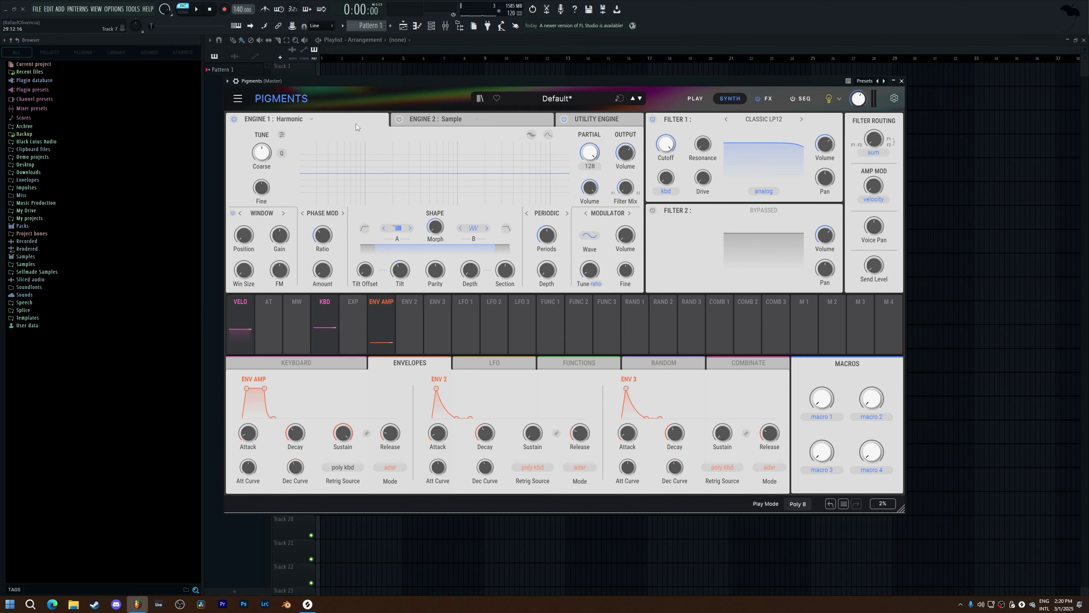
mouse_move(596, 149)
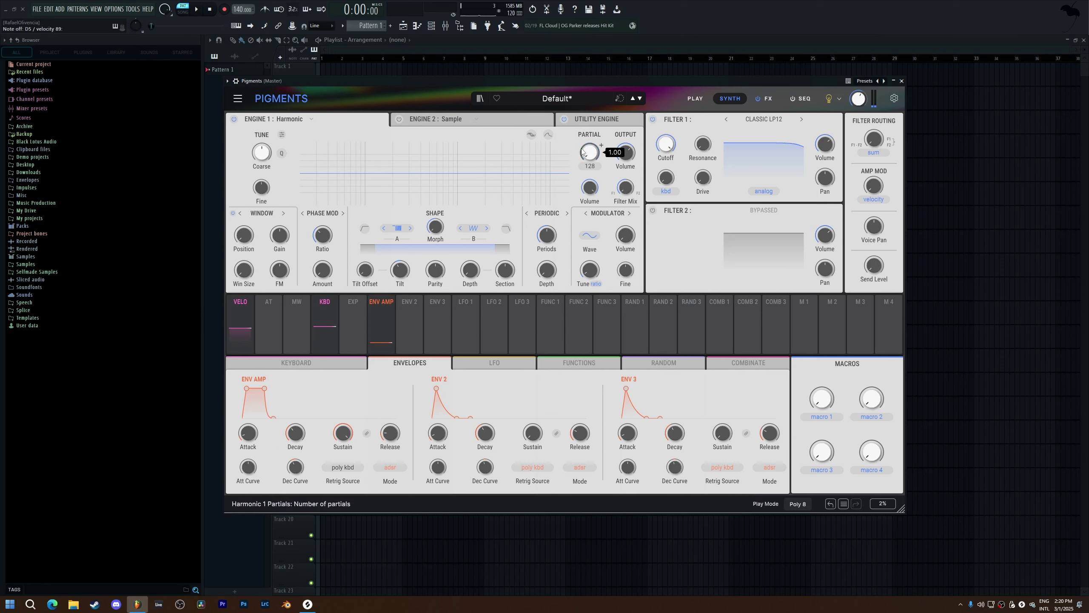
drag(582, 153, 582, 144)
mouse_move(594, 156)
mouse_down()
mouse_move(593, 116)
mouse_move(594, 139)
mouse_up()
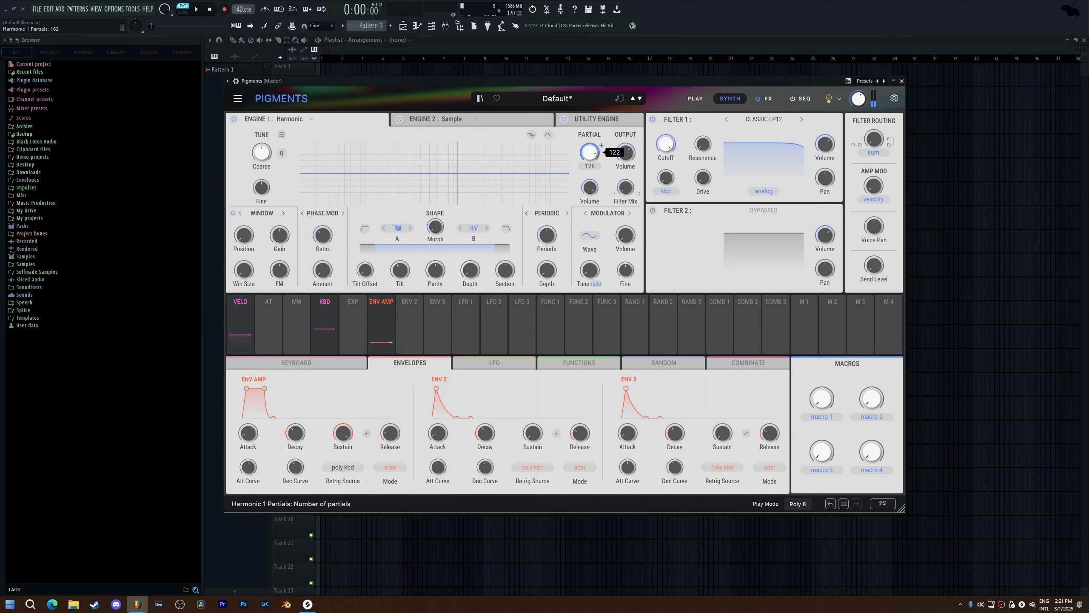
Set the Harmonic engine's Partial Limit to 16 and lower the number of partials.
click(591, 165)
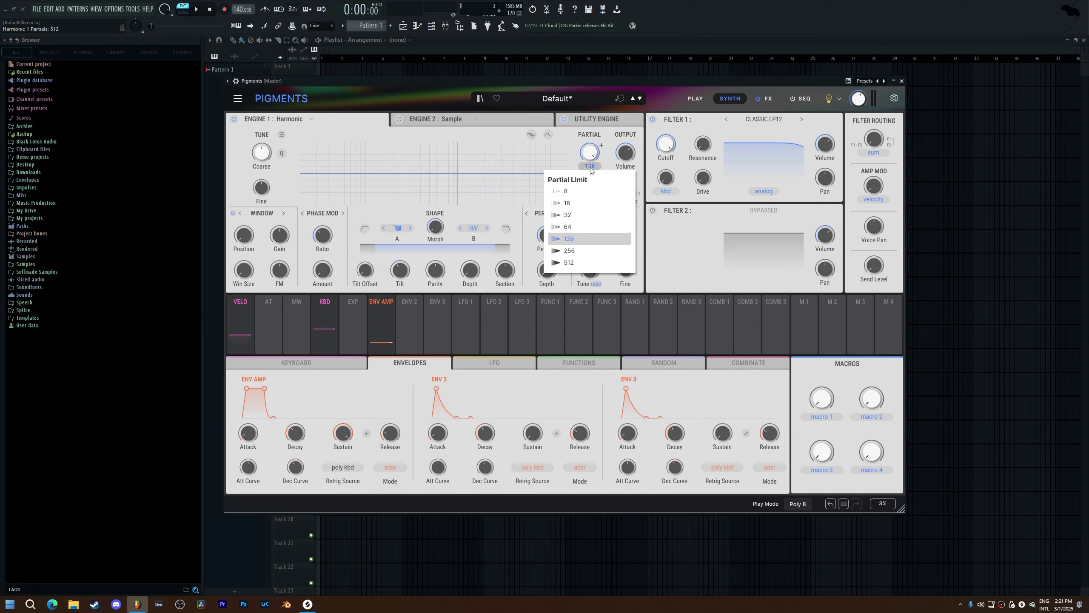
click(589, 191)
click(591, 166)
click(589, 200)
mouse_move(584, 154)
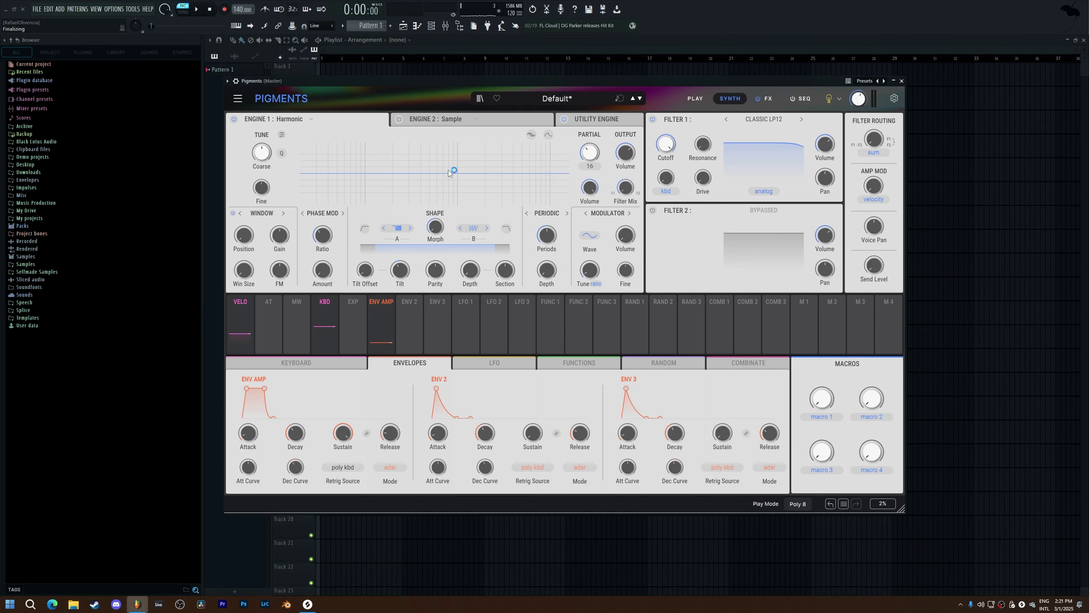
Keep Window as the partial modulation mode and sweep the Win Size from 1.00 up to about 13.4.
click(261, 213)
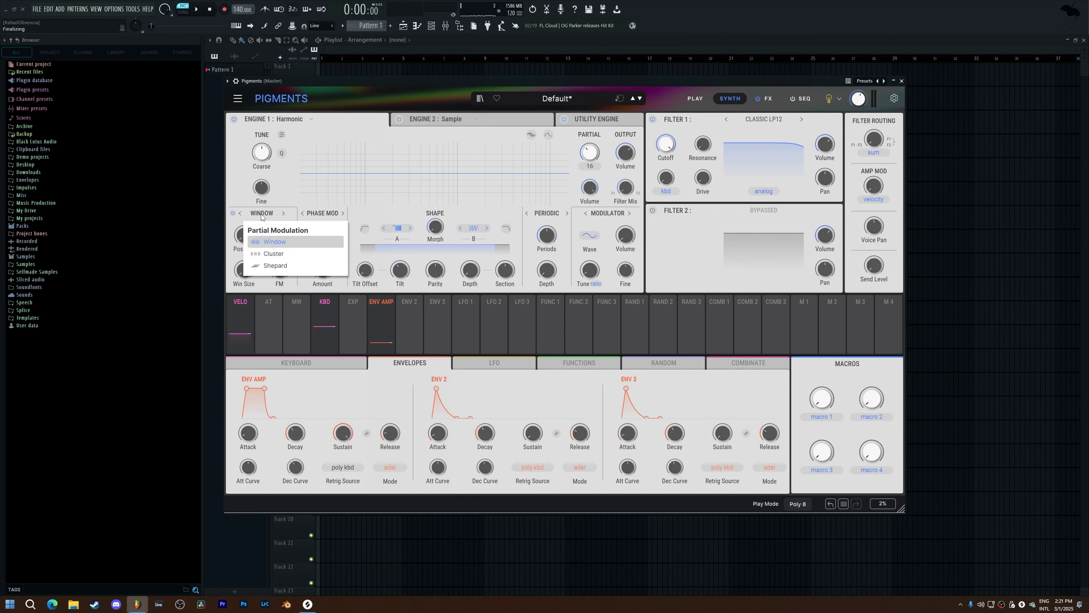
click(320, 243)
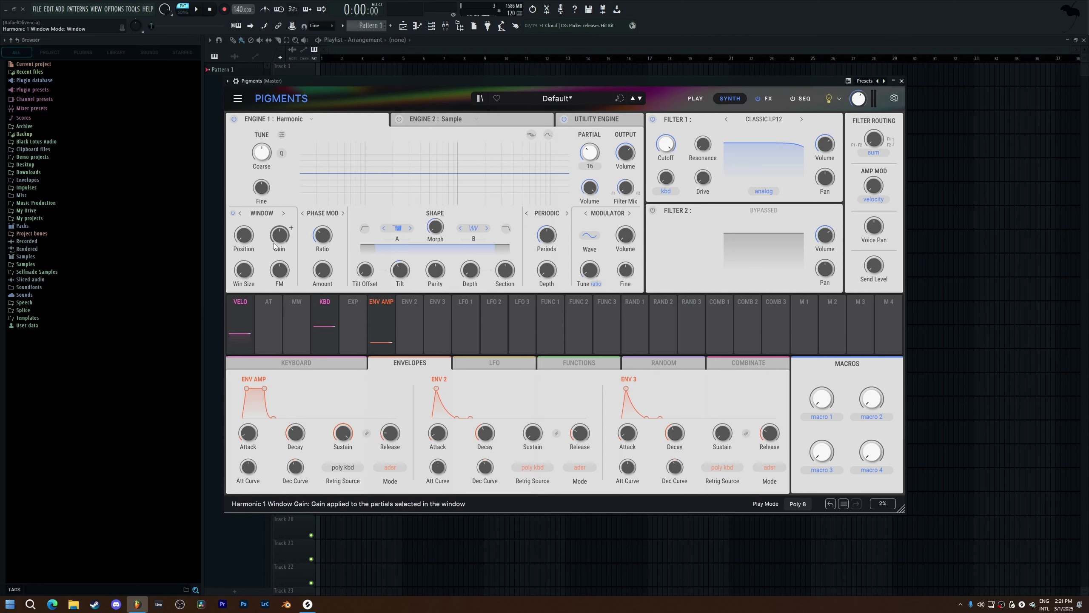
double_click(256, 263)
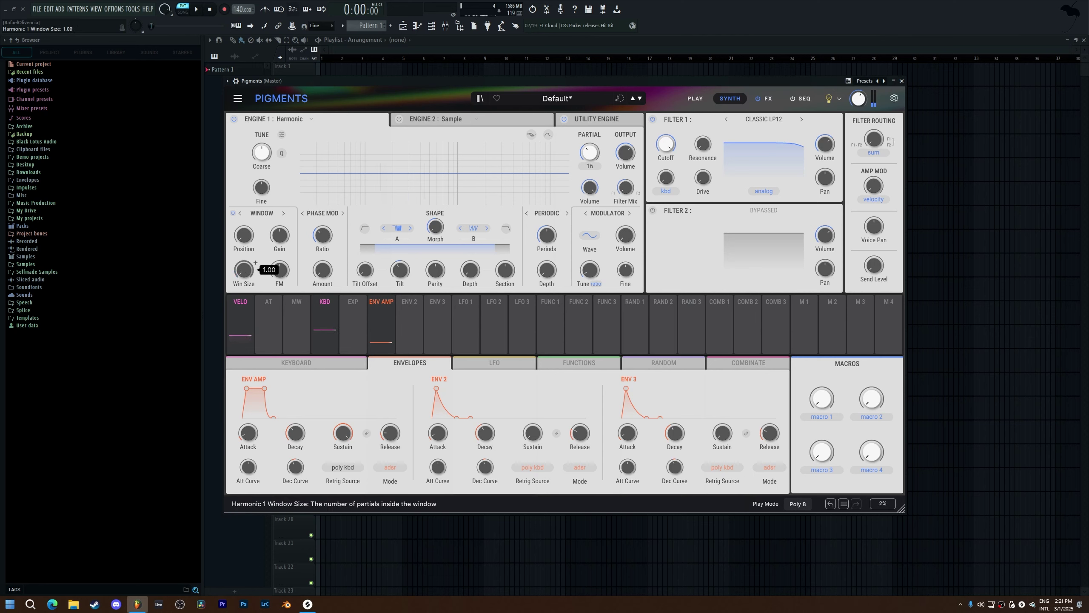
scroll(256, 263, up, 3)
scroll(256, 262, down, 5)
scroll(256, 262, down, 4)
scroll(256, 263, up, 10)
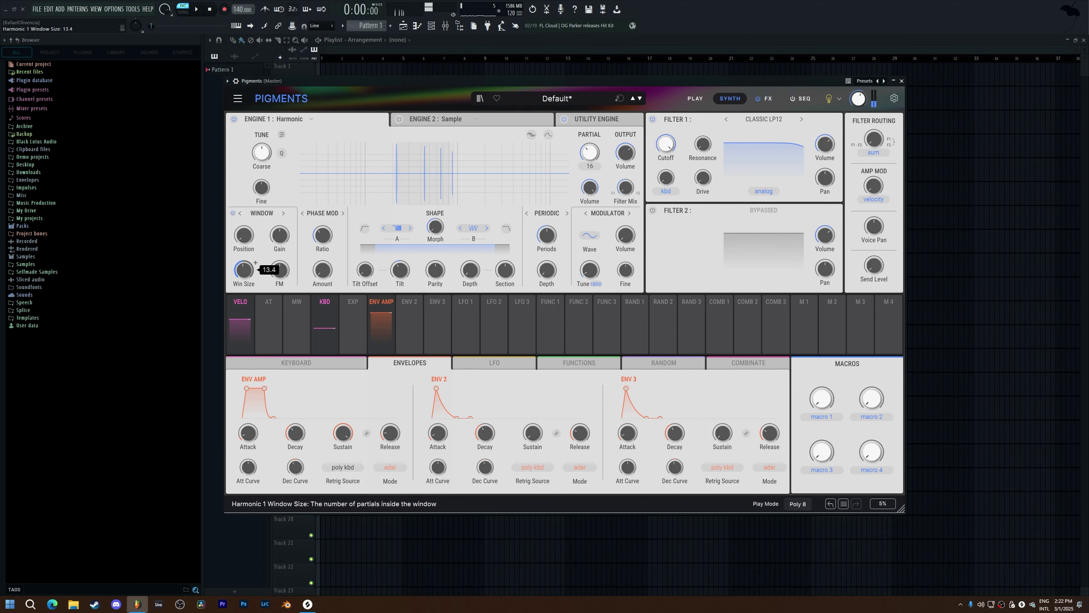
Raise the number of partials to the maximum and return the Win Size to 1.00.
scroll(256, 262, up, 2)
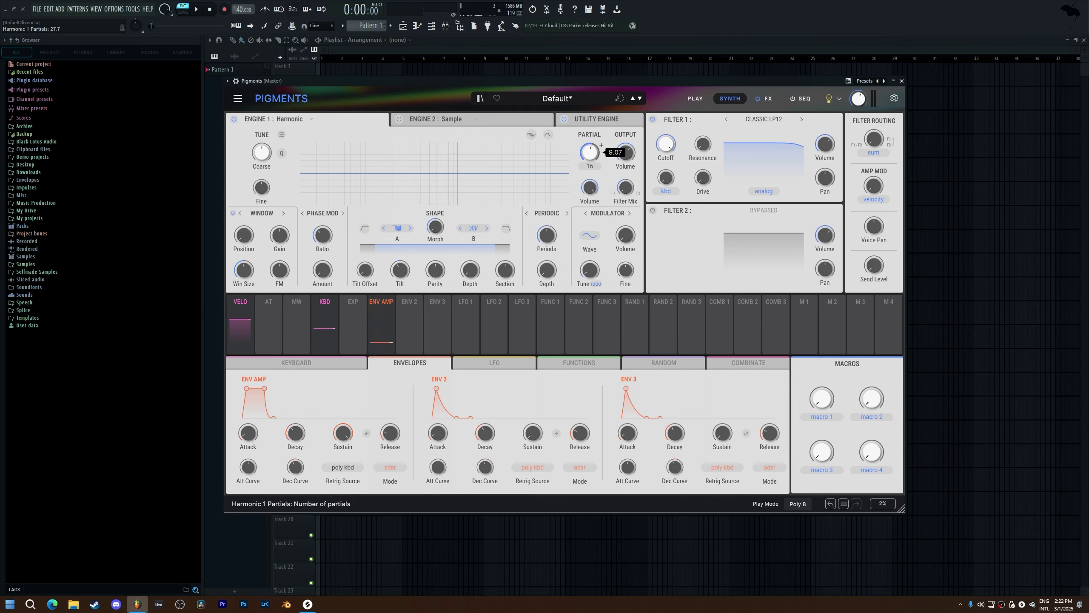
scroll(256, 263, down, 10)
scroll(256, 263, down, 2)
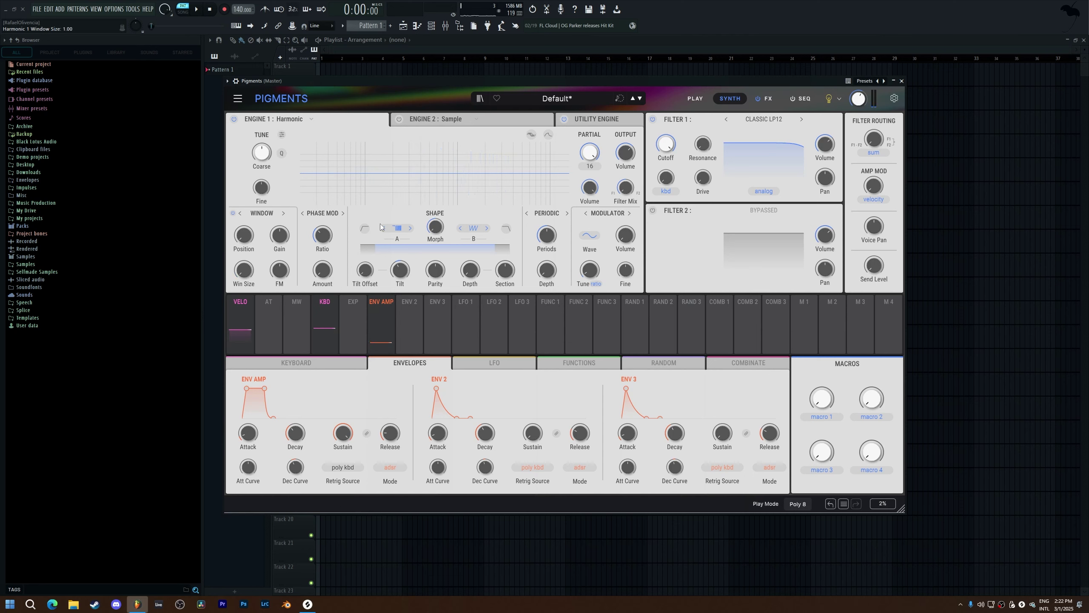
Sweep the window Position up to about 4.19 and back down to its minimum.
scroll(256, 227, up, 3)
scroll(257, 228, up, 4)
scroll(256, 227, up, 5)
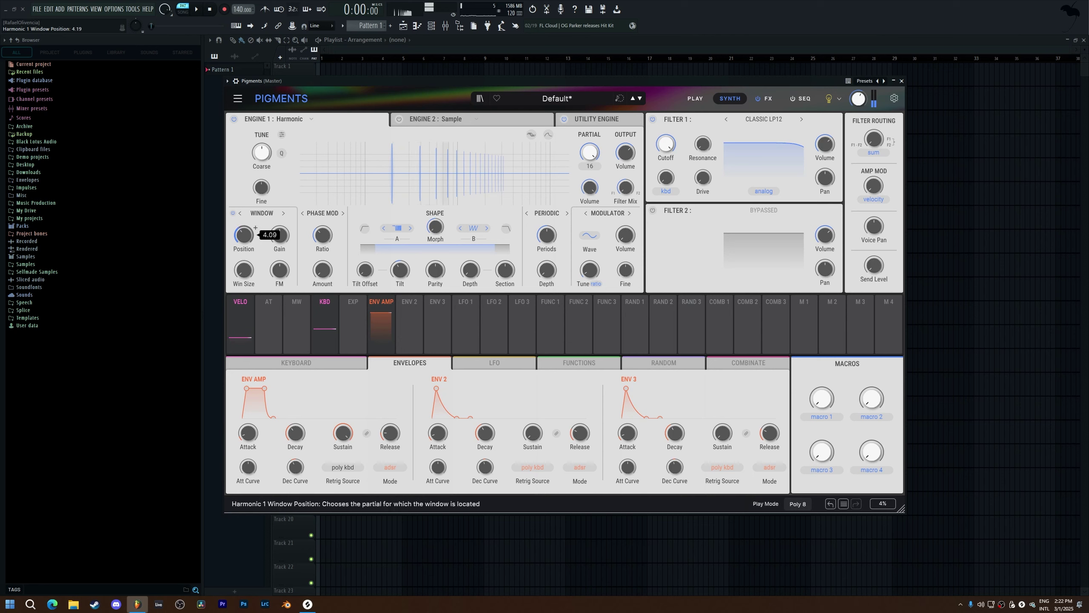
scroll(256, 228, down, 20)
Raise the window Gain to 60.0 dB and adjust the window FM around 0.360.
mouse_move(291, 227)
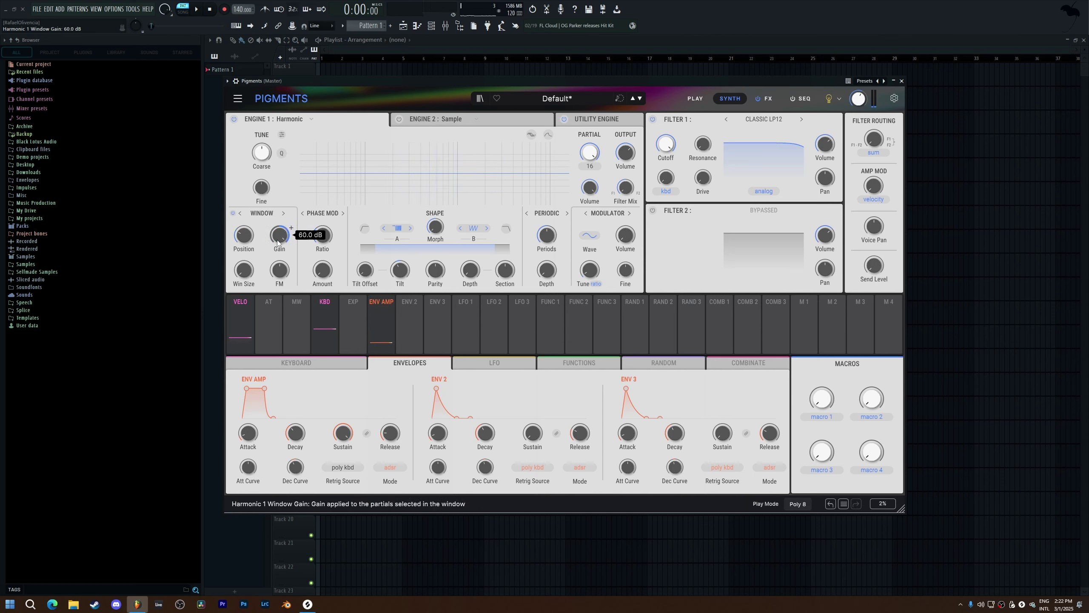
mouse_move(280, 270)
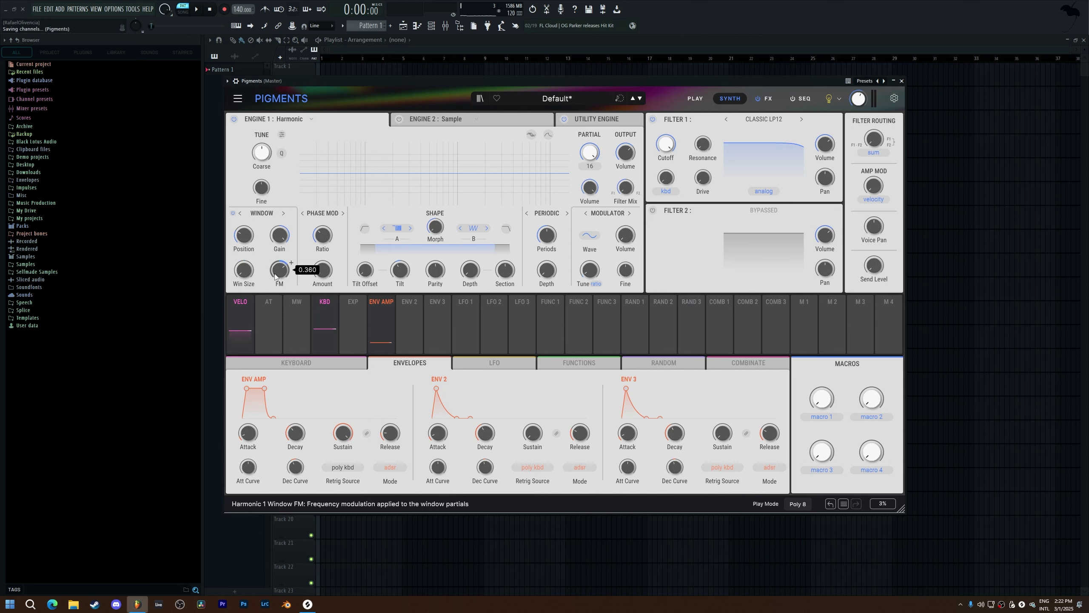
drag(280, 274, 281, 266)
Change the partial modulation mode to Cluster and set Clusters to 512.
click(261, 213)
click(272, 251)
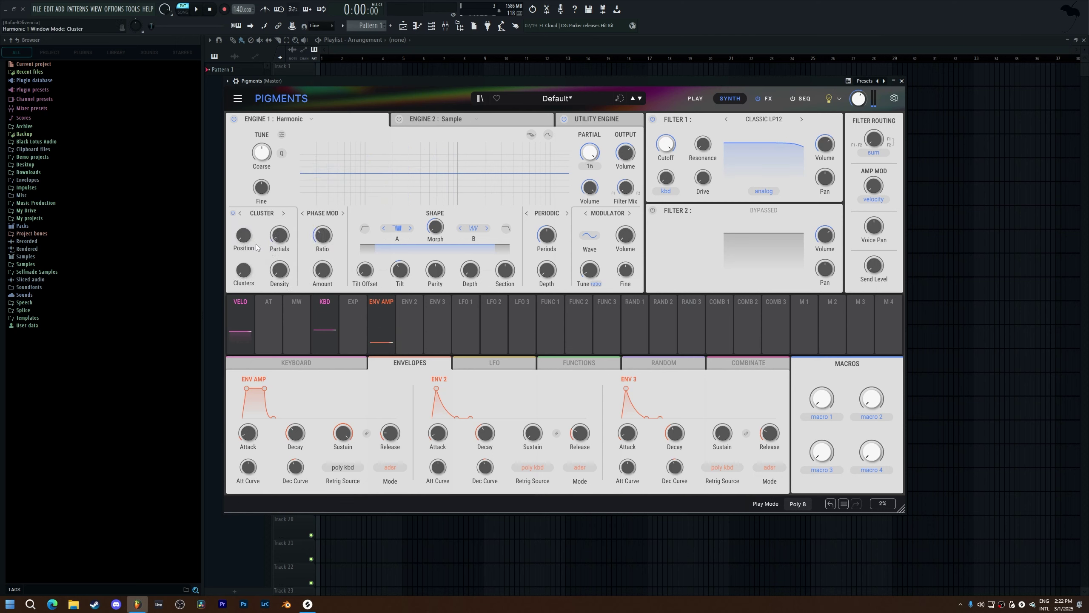
mouse_move(248, 271)
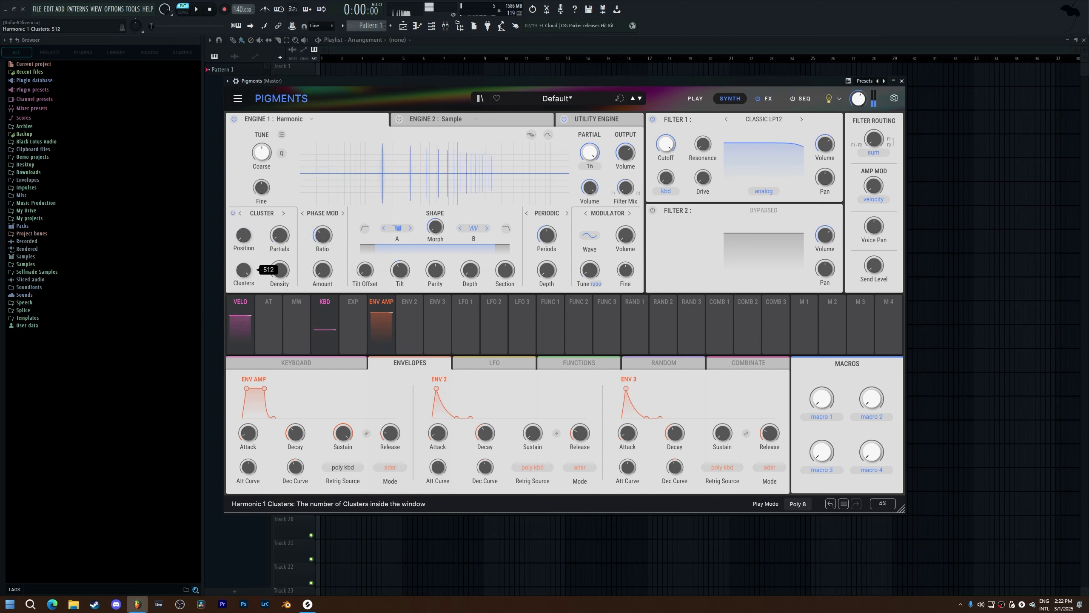
Raise the Density of the Cluster partial modulation and sweep it through different settings.
drag(279, 270, 279, 232)
drag(269, 280, 291, 262)
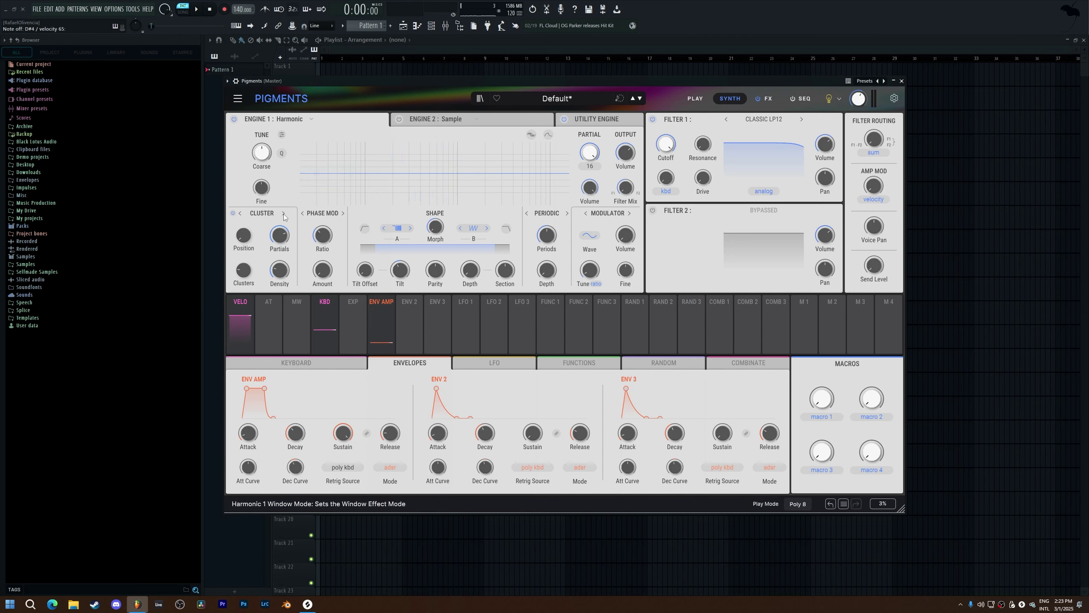
Try the Shepard partial modulation with adjustments to Position and Phi, and switch the mode back to Window.
click(283, 215)
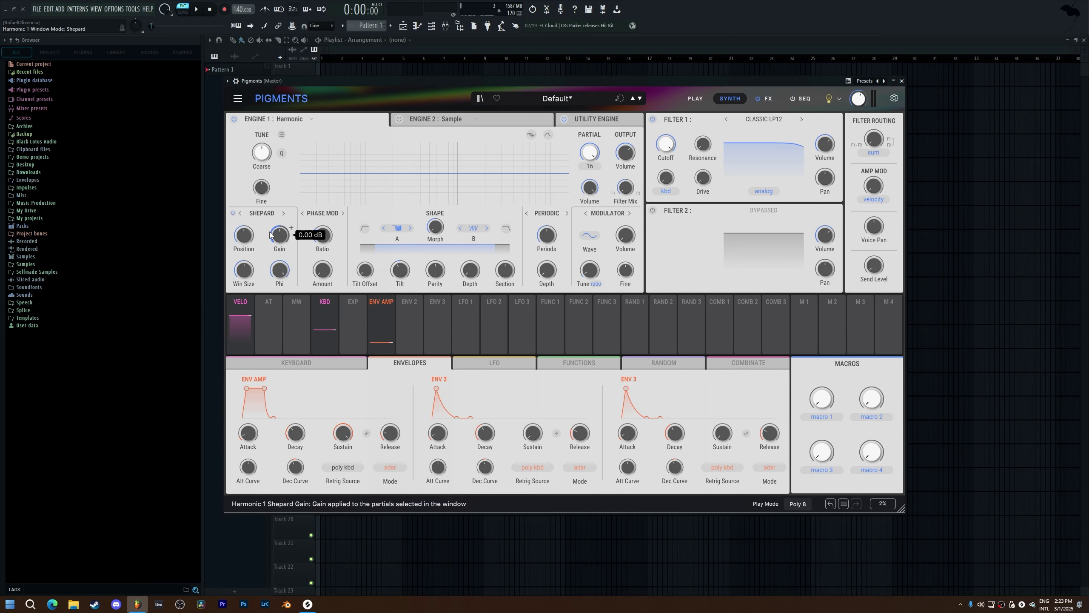
drag(244, 235, 243, 229)
drag(291, 264, 286, 265)
click(275, 214)
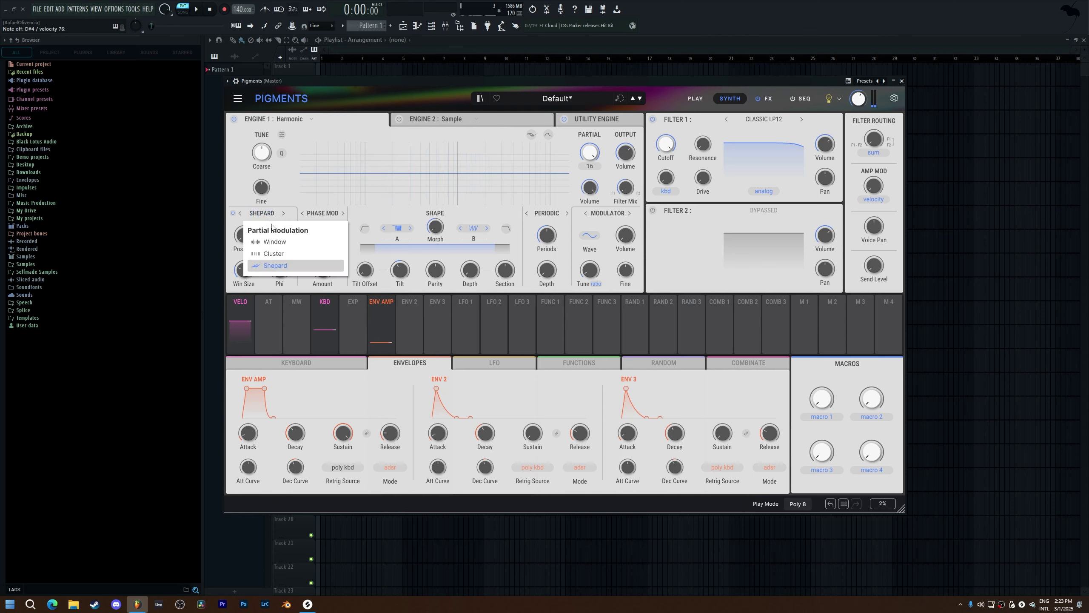
click(275, 239)
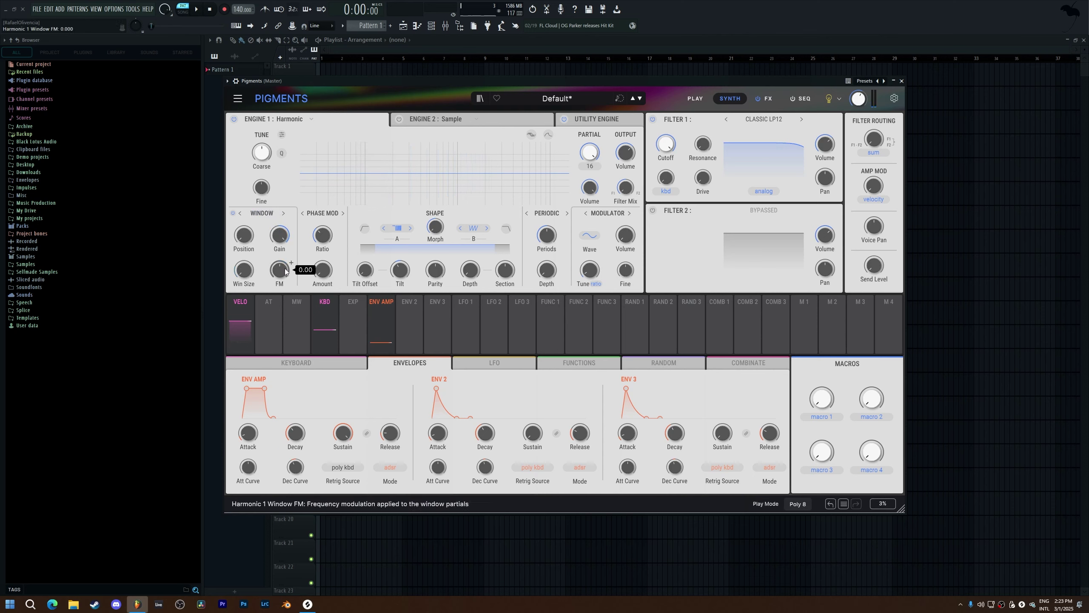
Compare Freq Mod with Phase Mod as the modulation type, keep Phase Mod and raise its Amount.
click(319, 213)
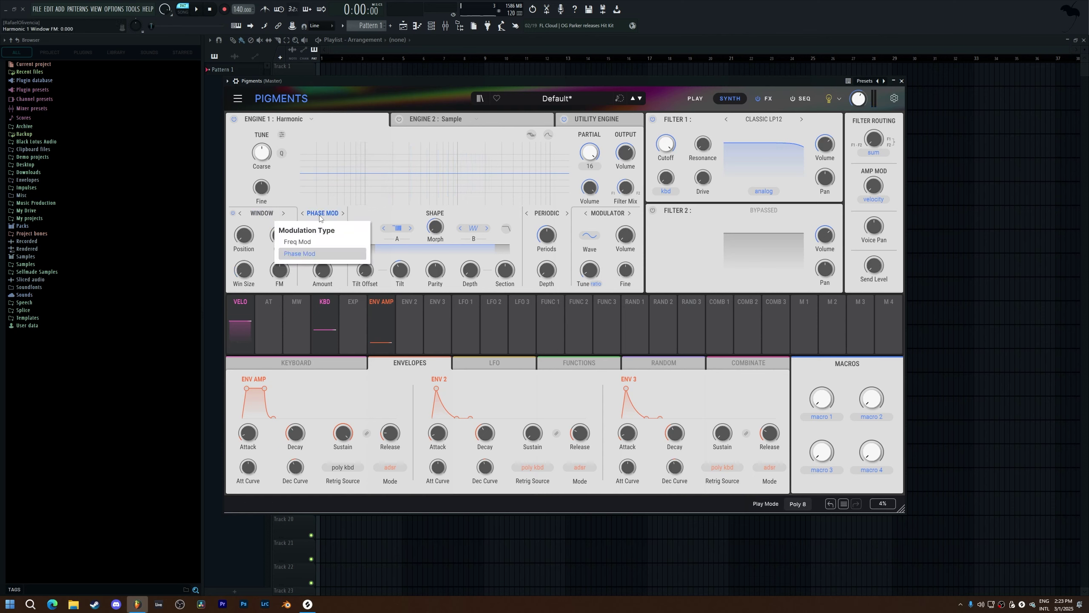
click(323, 241)
click(328, 214)
click(323, 253)
drag(323, 269, 334, 263)
Set the Win Size to 1.27 and keep Phase Mod as the modulation type.
drag(254, 268, 255, 262)
scroll(256, 262, down, 3)
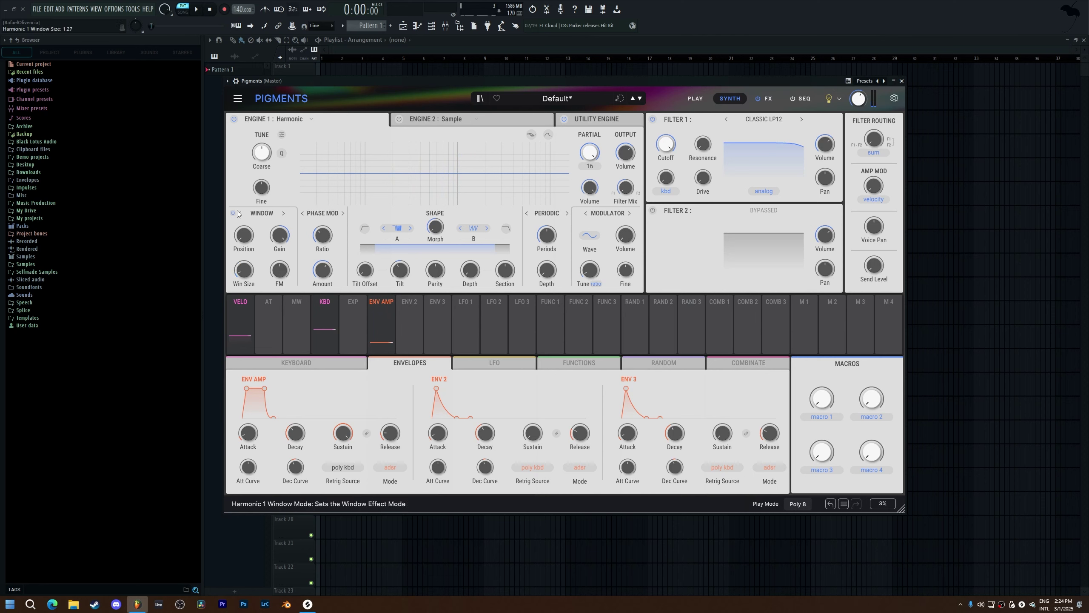
click(326, 211)
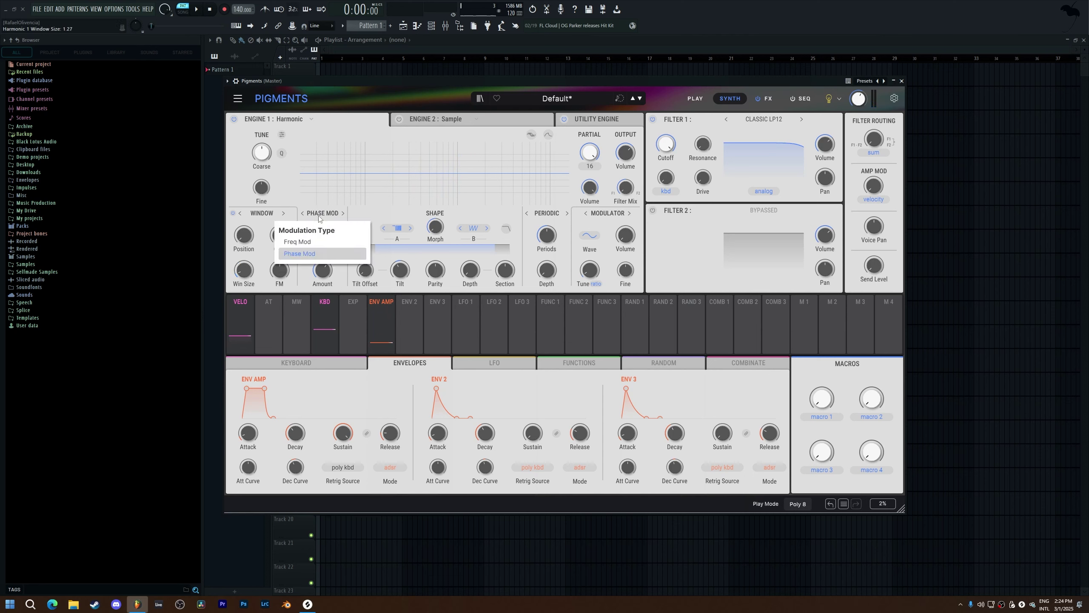
click(300, 253)
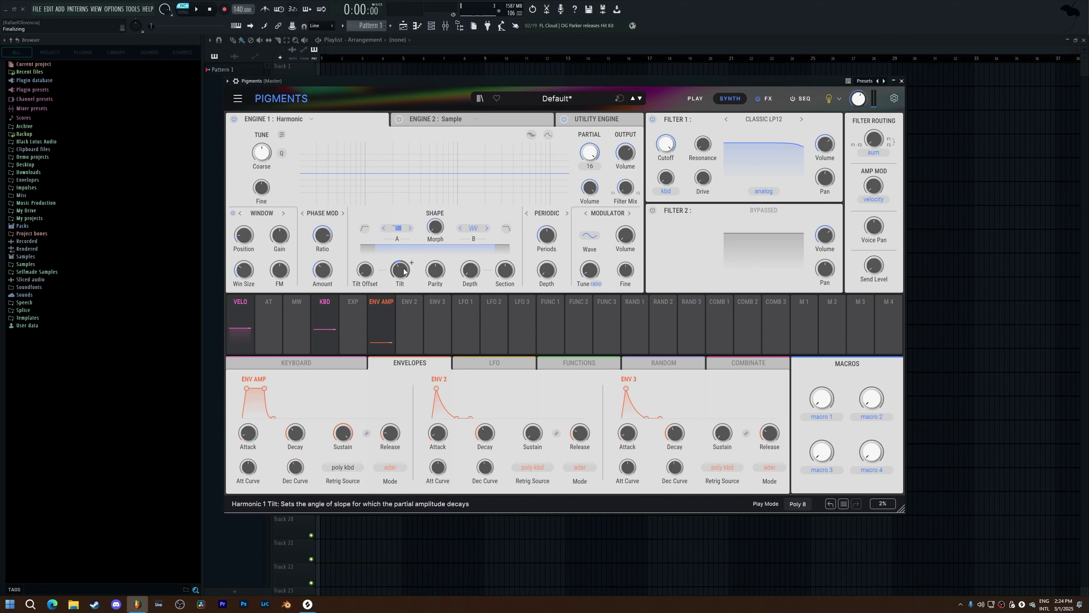
Set the partial limit of the harmonic engine to 256.
click(598, 171)
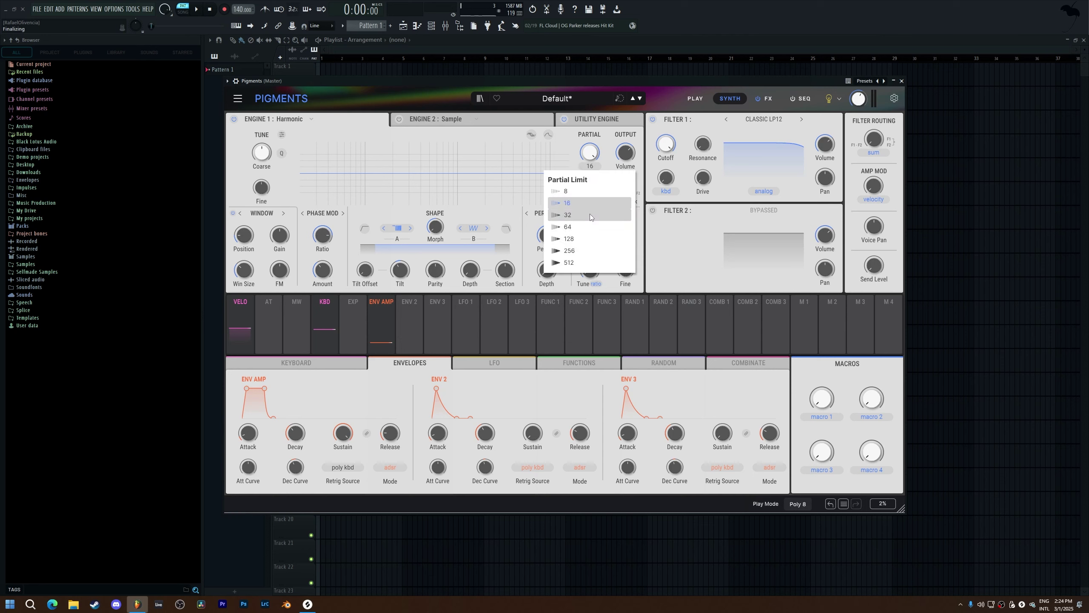
click(586, 262)
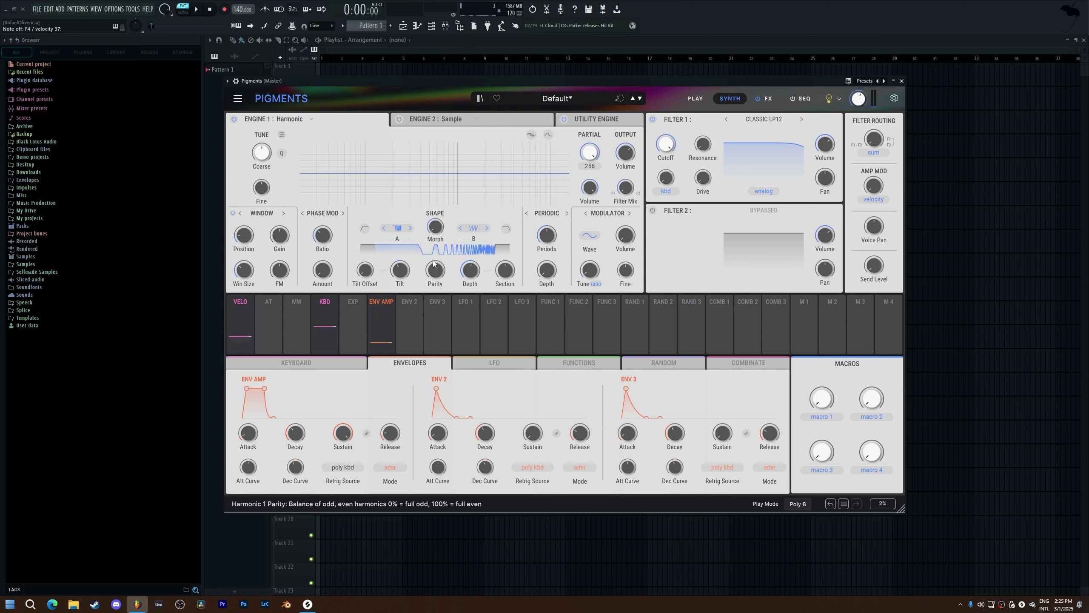
Try Comb2 and a neighbouring shape for Spectrum A, and reset the shape Depth to 0%.
click(399, 229)
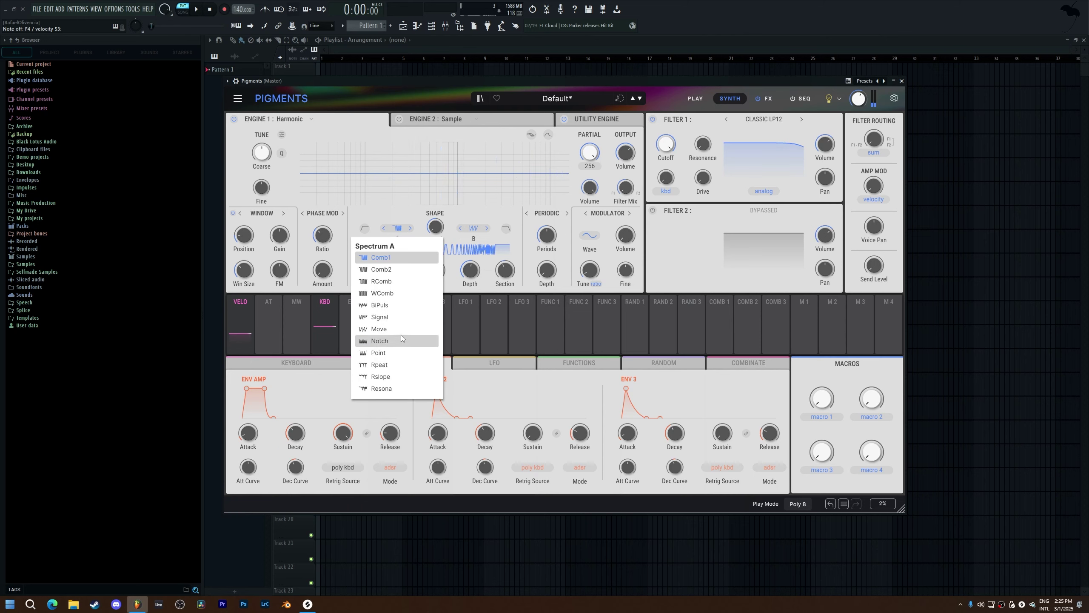
click(411, 269)
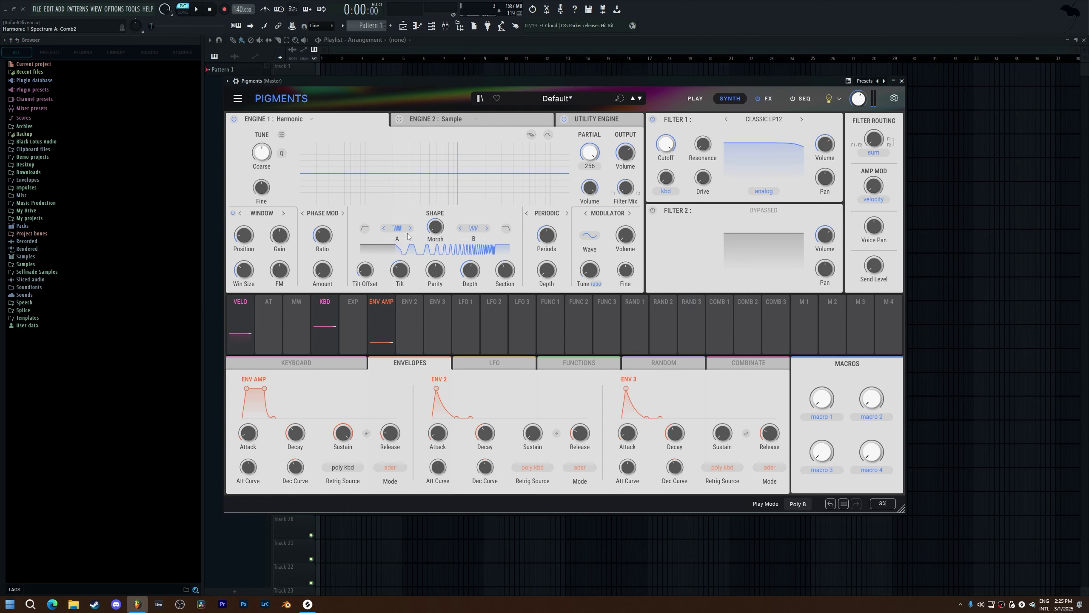
click(411, 227)
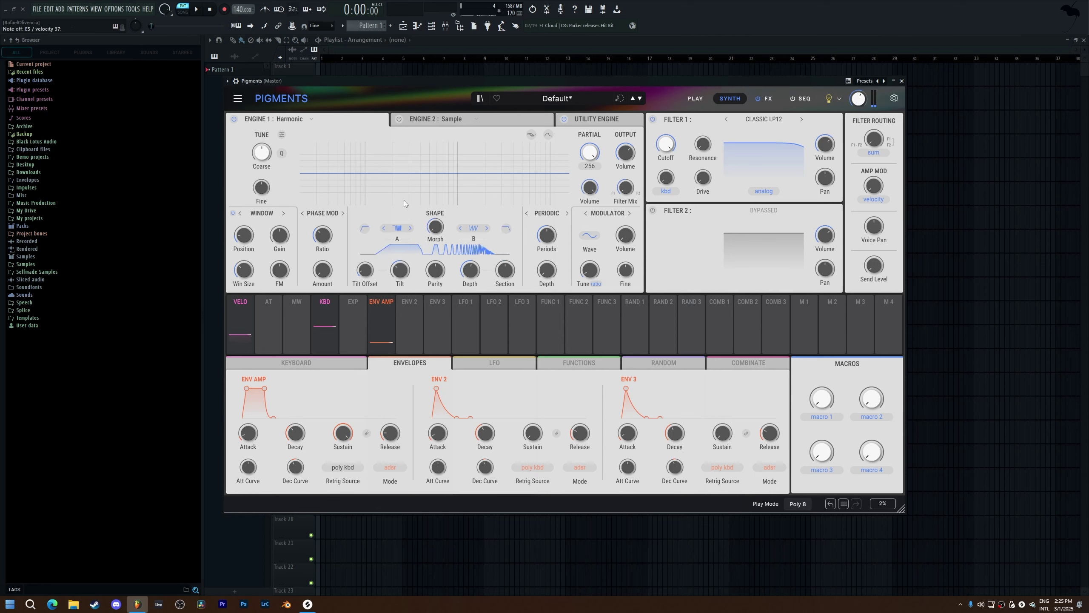
double_click(471, 269)
Try the Random partial modulation mode with different knob settings in place of Periodic, and change the mode to Split.
click(547, 214)
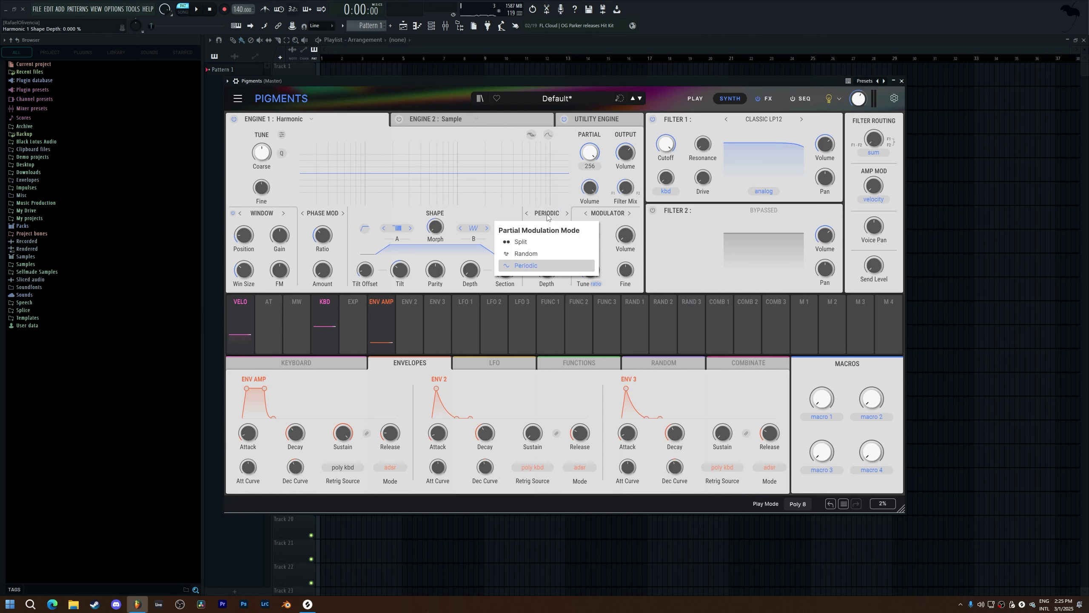
click(547, 217)
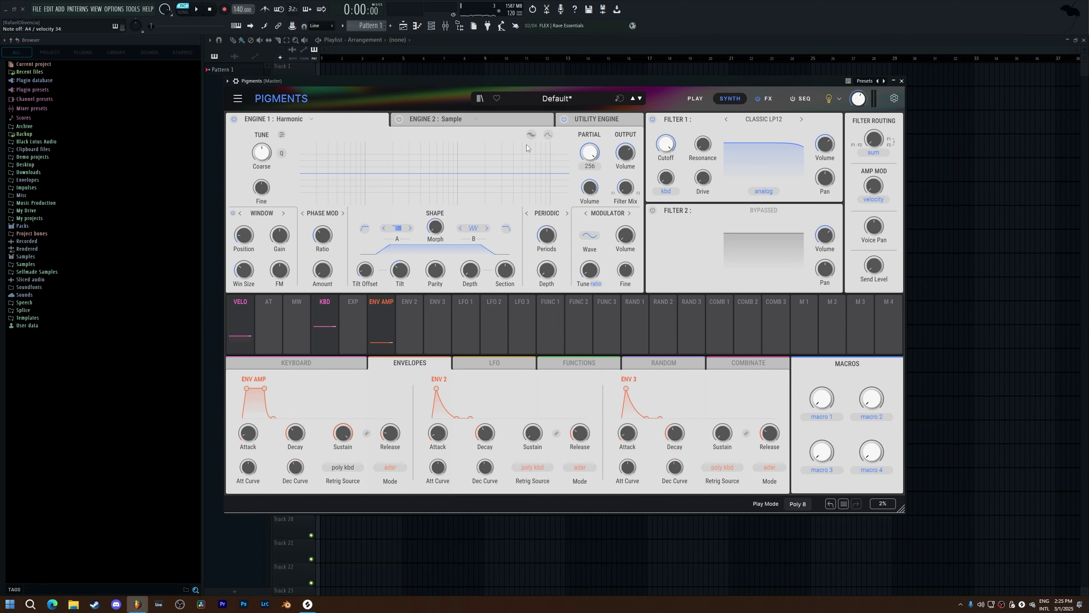
click(546, 214)
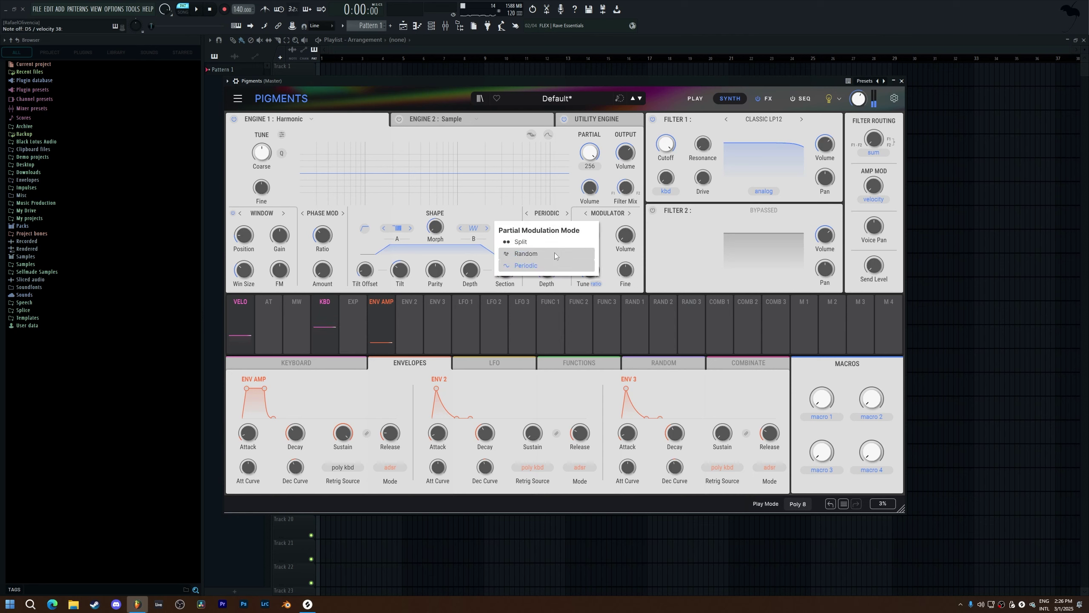
click(552, 249)
drag(547, 269, 548, 253)
mouse_move(550, 279)
drag(548, 235, 550, 246)
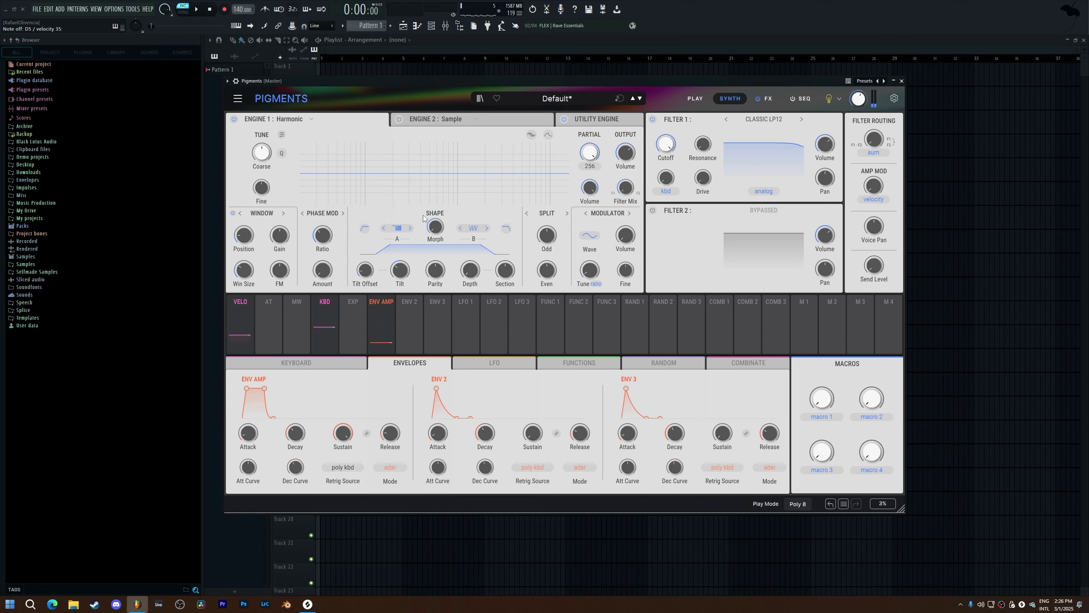
Review the crossmod source options, keeping Modulator selected, and the available modulation types.
click(617, 214)
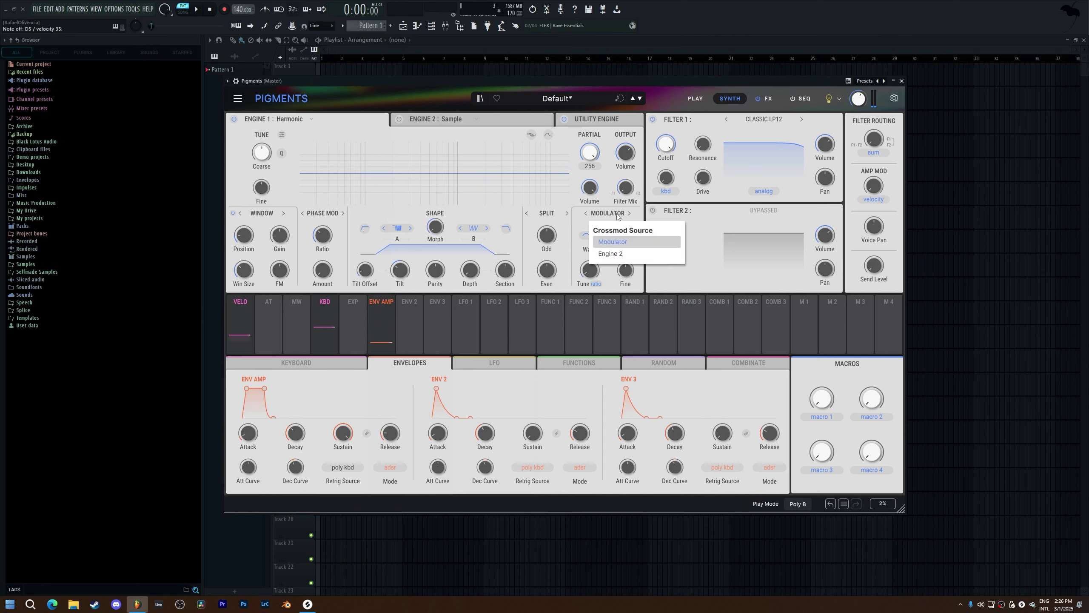
click(629, 241)
click(323, 213)
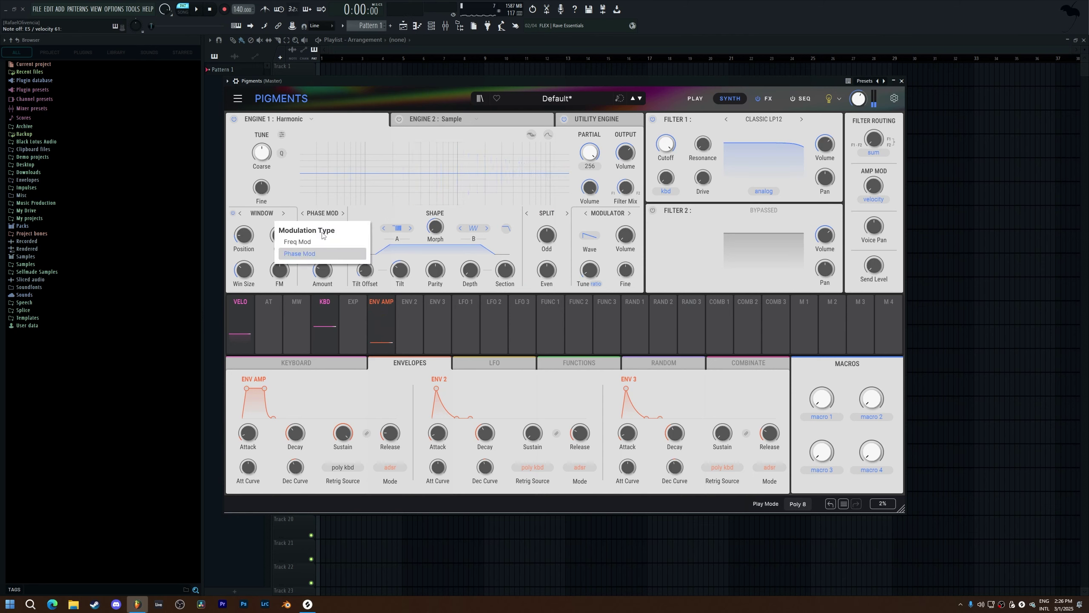
Change Engine 1 to the Modal type and set its resonator type to Beam.
click(291, 118)
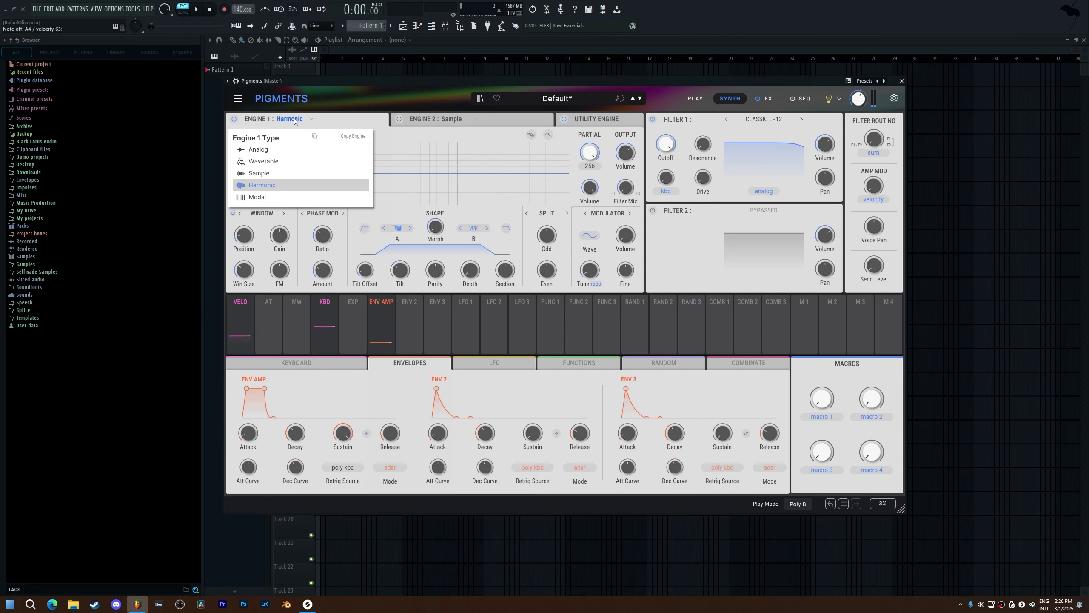
click(310, 197)
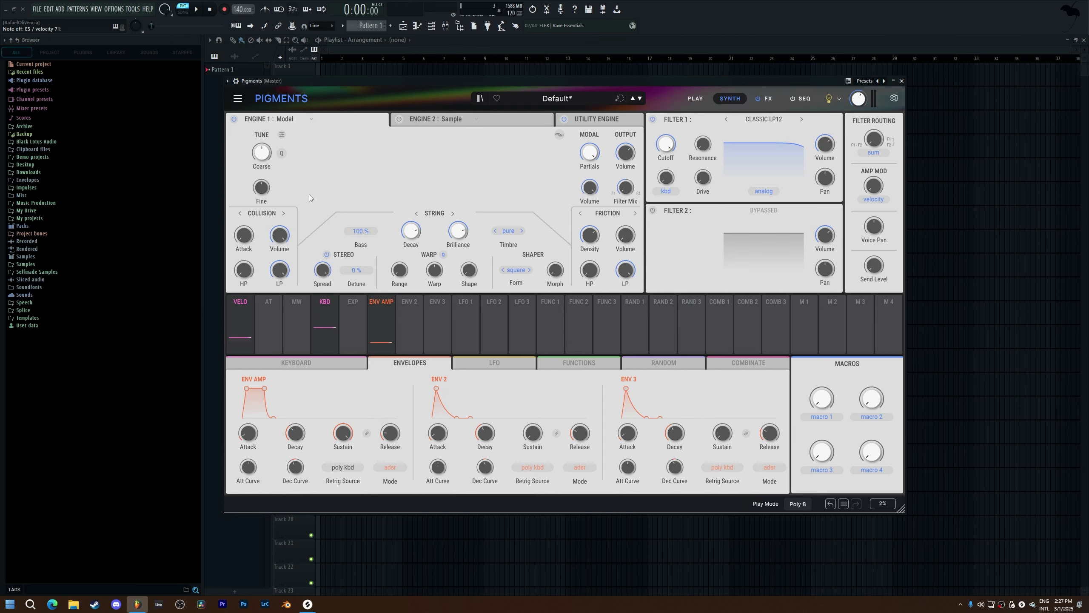
click(446, 214)
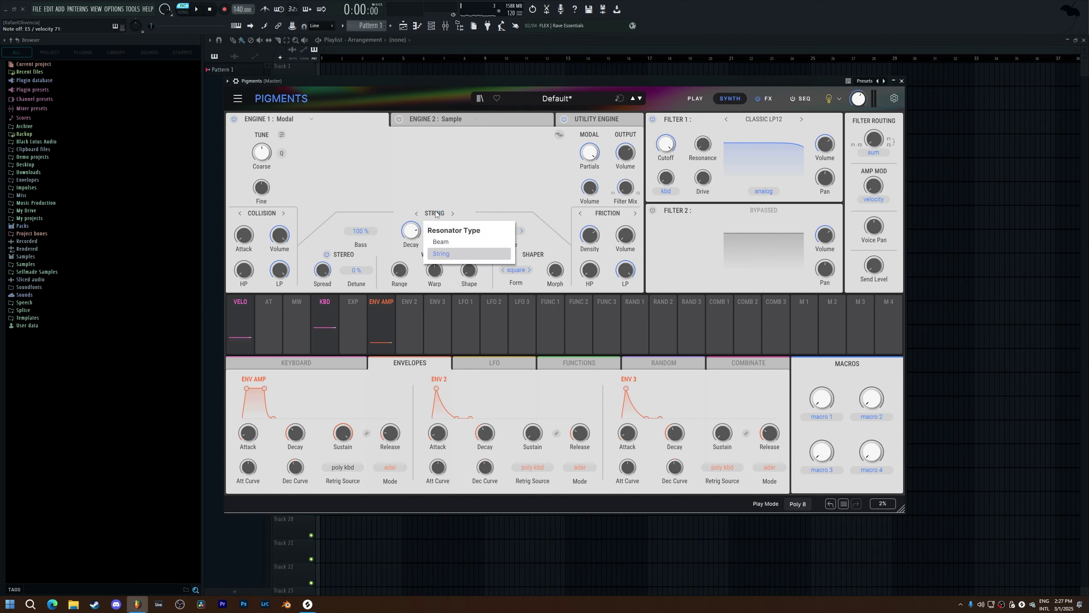
click(452, 244)
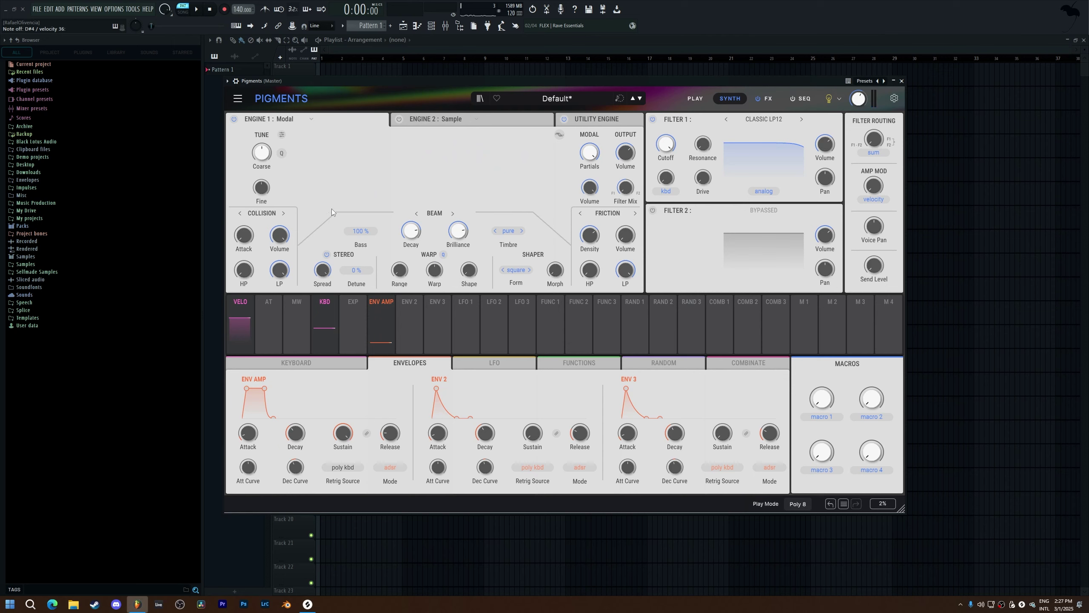
Keep the Collision exciter mode, try its Attack at about 0.662 and reset the Attack to 0.00.
click(263, 214)
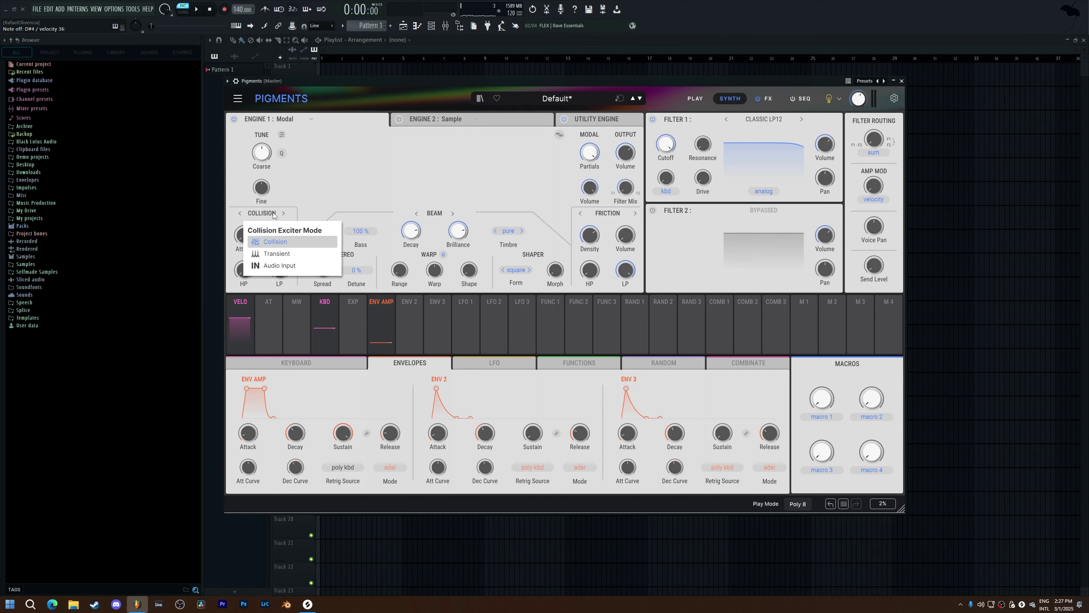
click(295, 243)
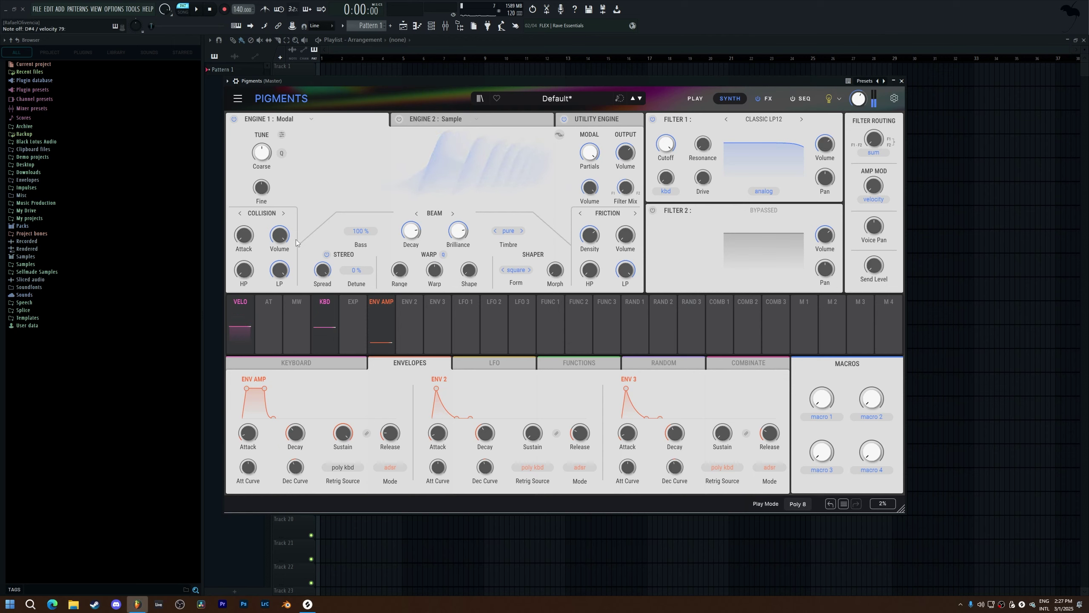
mouse_move(244, 235)
mouse_down()
mouse_move(256, 228)
mouse_move(243, 240)
mouse_up()
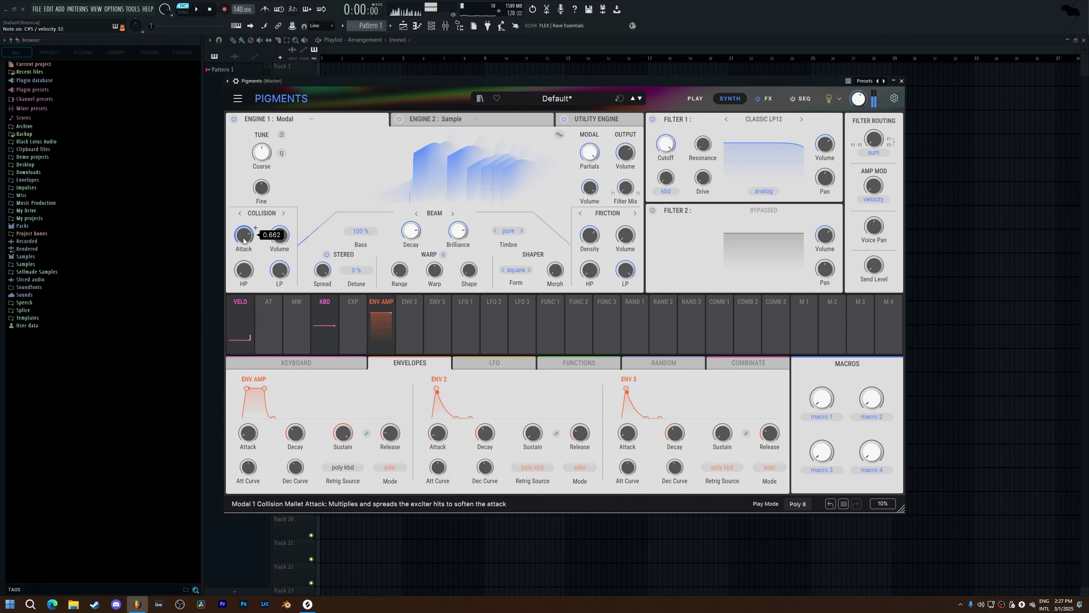
double_click(243, 241)
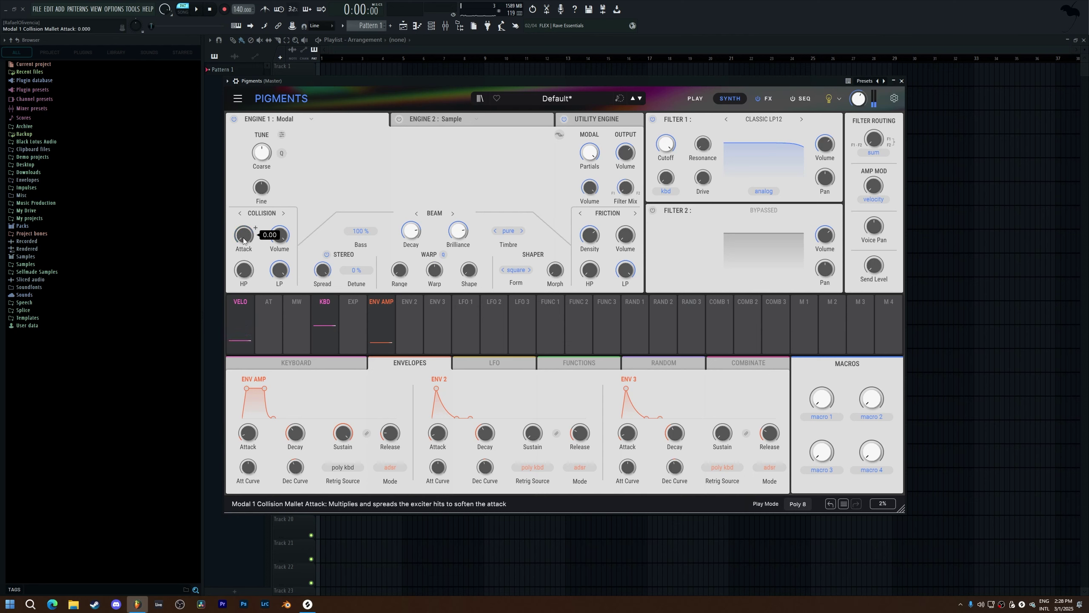
Change the exciter mode to Transient, browse its sample list and switch the transient sample to Bright.
click(258, 214)
click(277, 254)
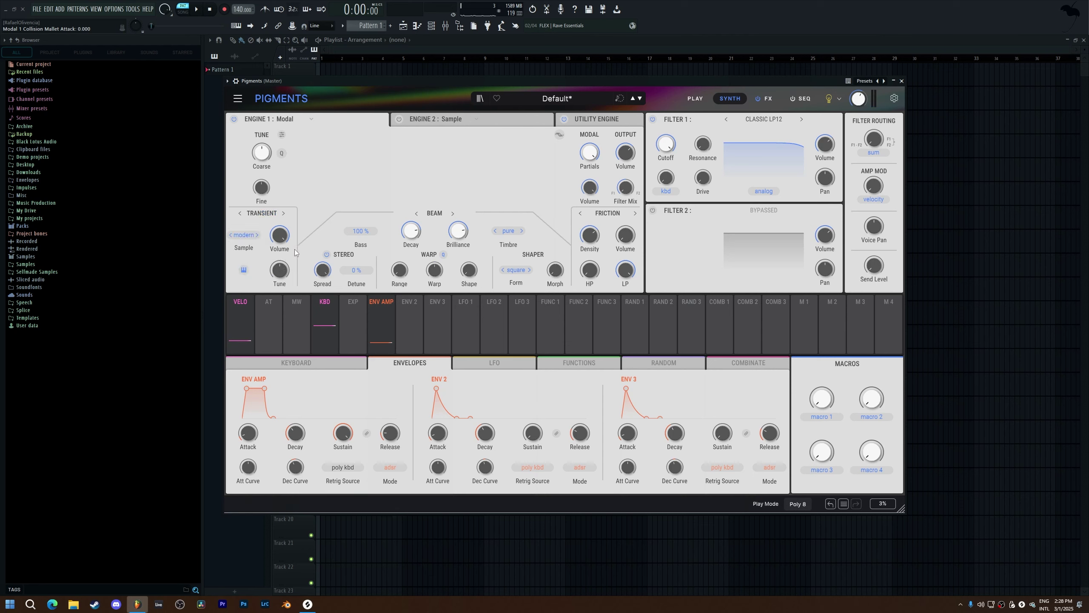
mouse_move(270, 275)
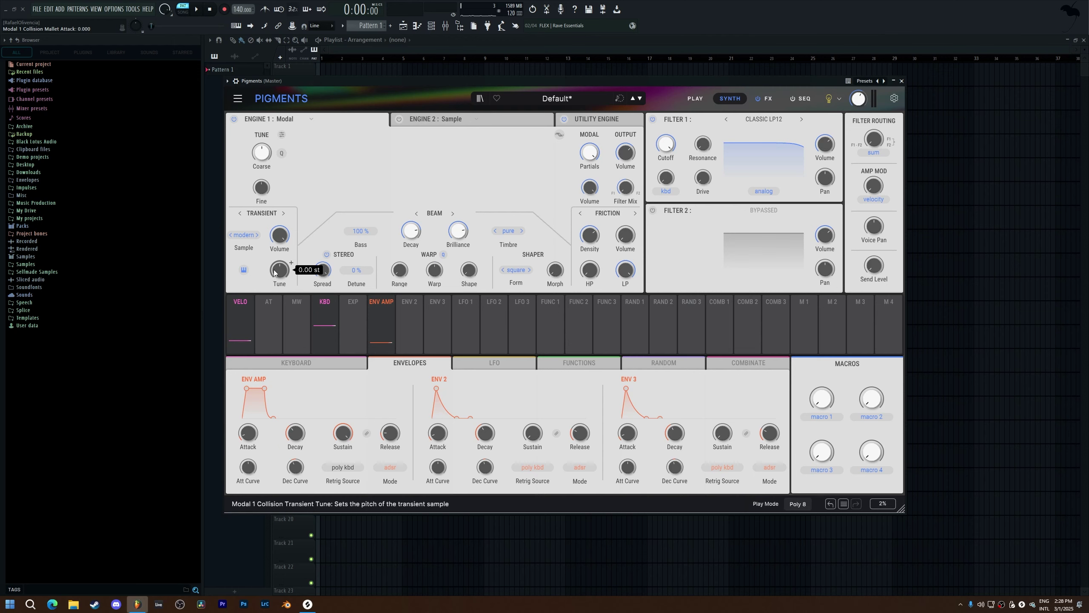
click(243, 234)
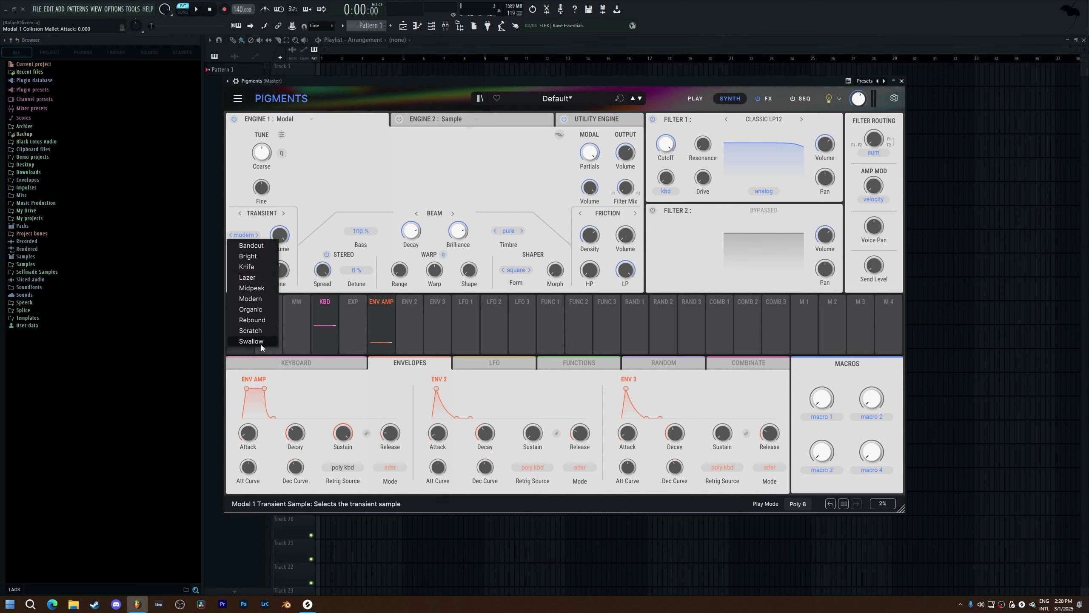
click(256, 223)
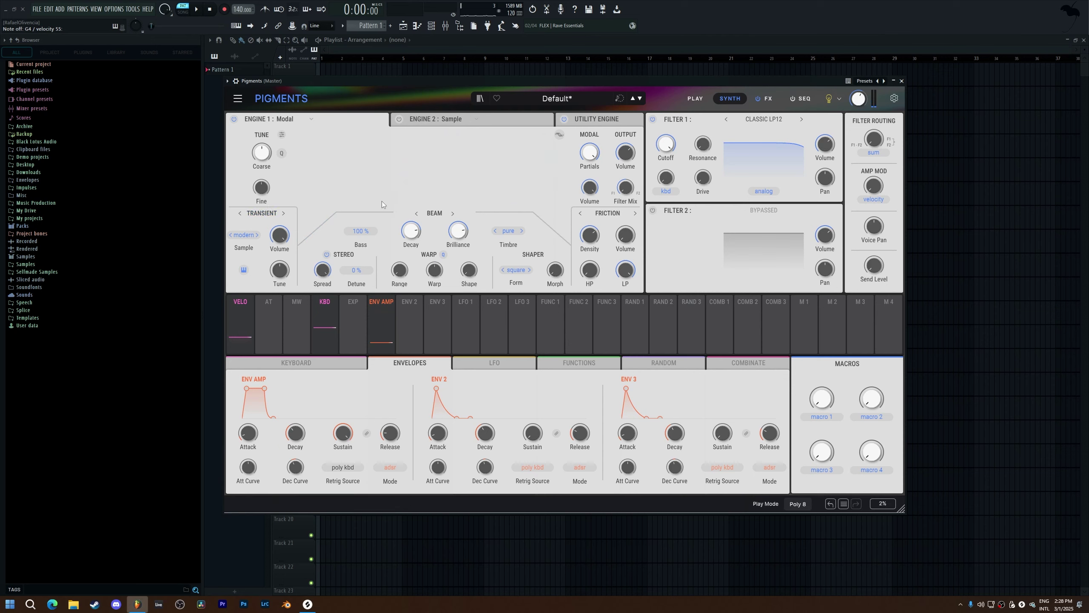
click(257, 235)
Change the resonator type to String, use the Organic transient sample and play a test note.
click(446, 212)
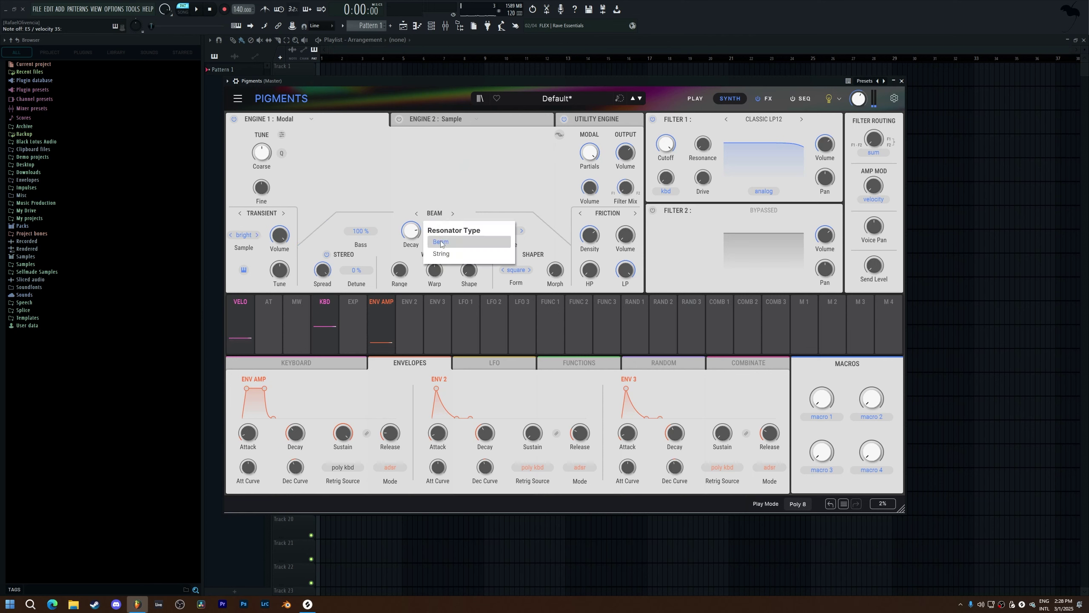
click(442, 254)
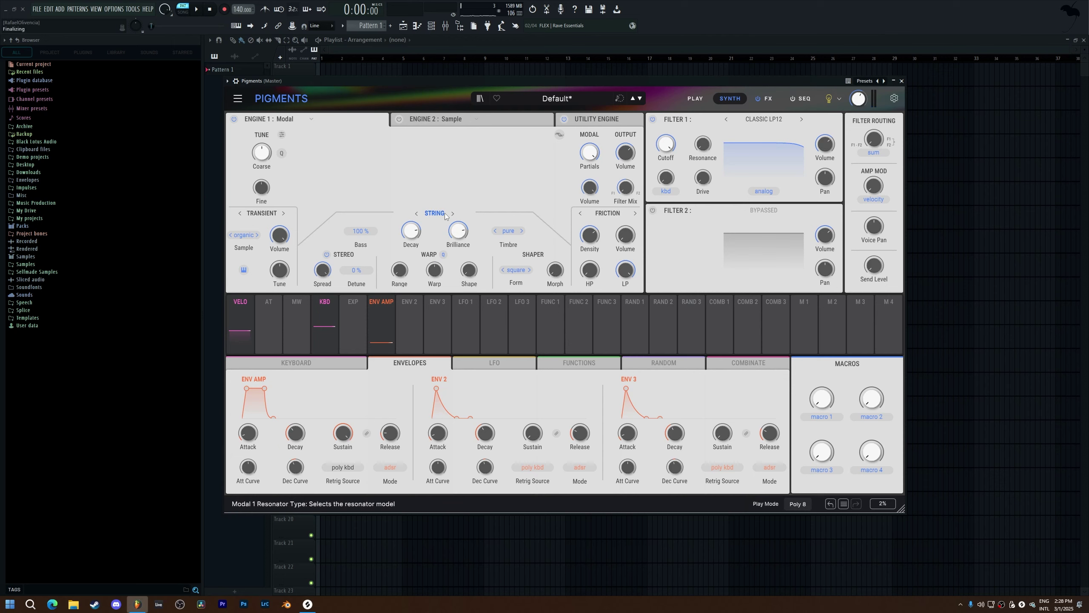
key(c)
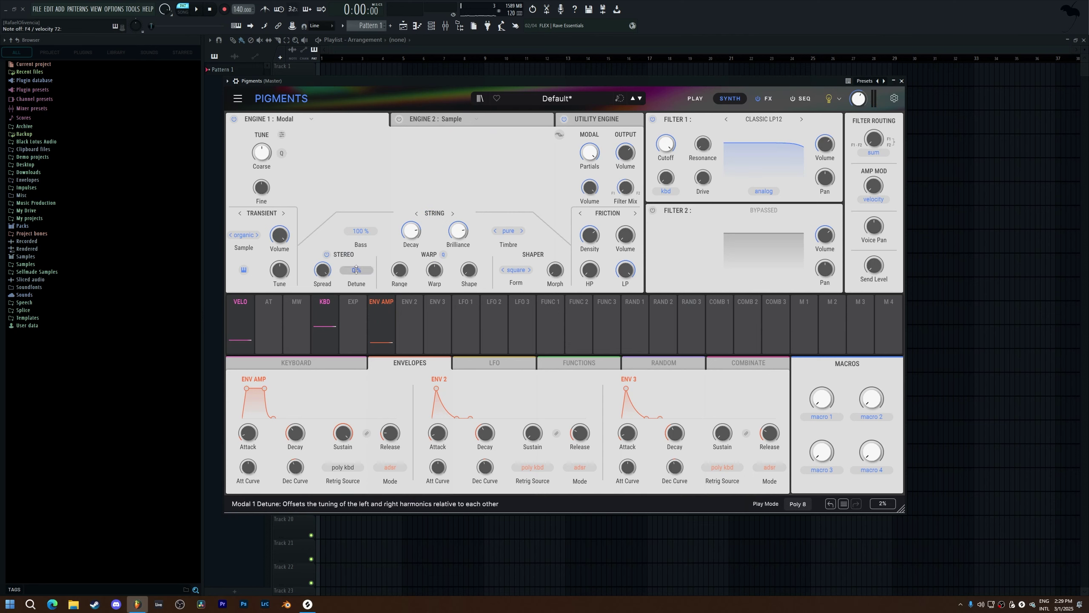
Try the stereo Detune and reset it to 0%, and adjust the resonator Bass to 50.0%.
drag(360, 272, 359, 260)
double_click(360, 271)
drag(361, 231, 412, 233)
double_click(361, 231)
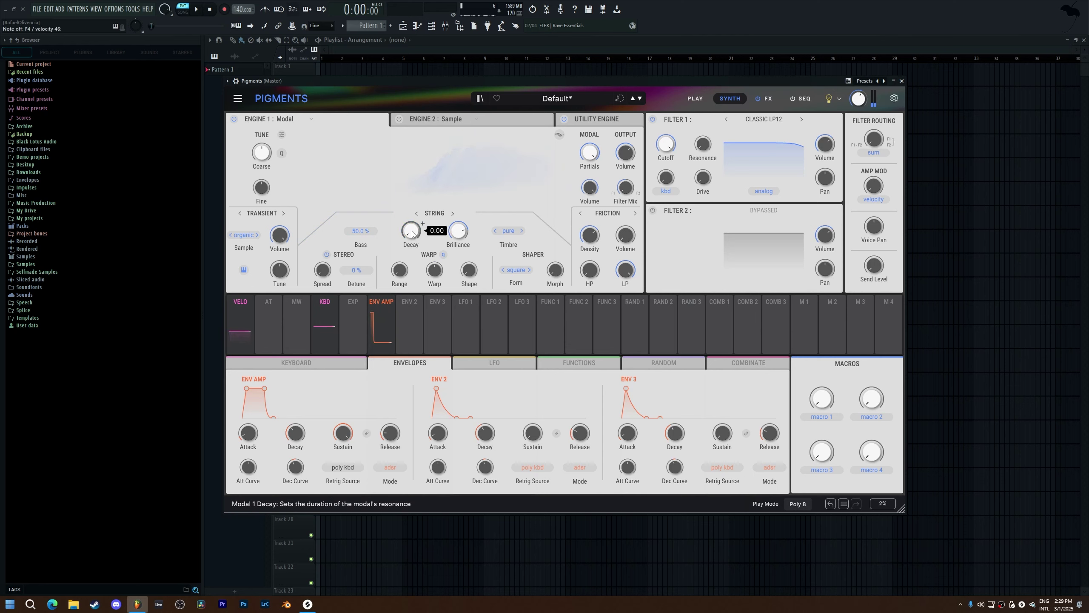
Switch the transient sample to Modern and raise the String resonator's Decay, passing about 0.204.
click(257, 235)
drag(411, 232, 423, 223)
scroll(422, 223, up, 3)
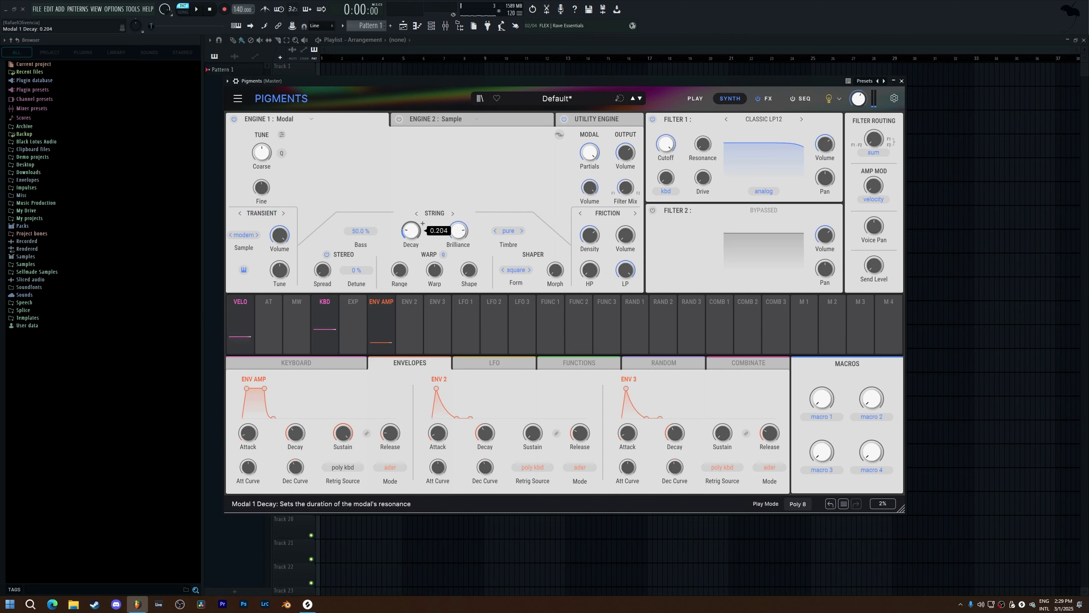
scroll(422, 223, up, 5)
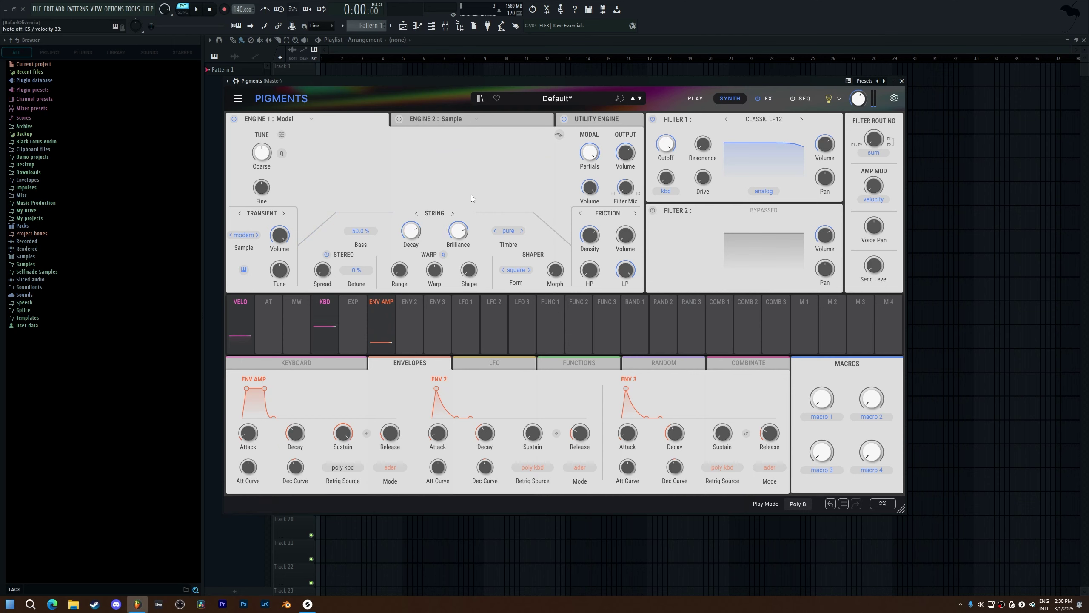
Lower the String resonator's Brilliance and change its Timbre to Full.
scroll(458, 231, down, 5)
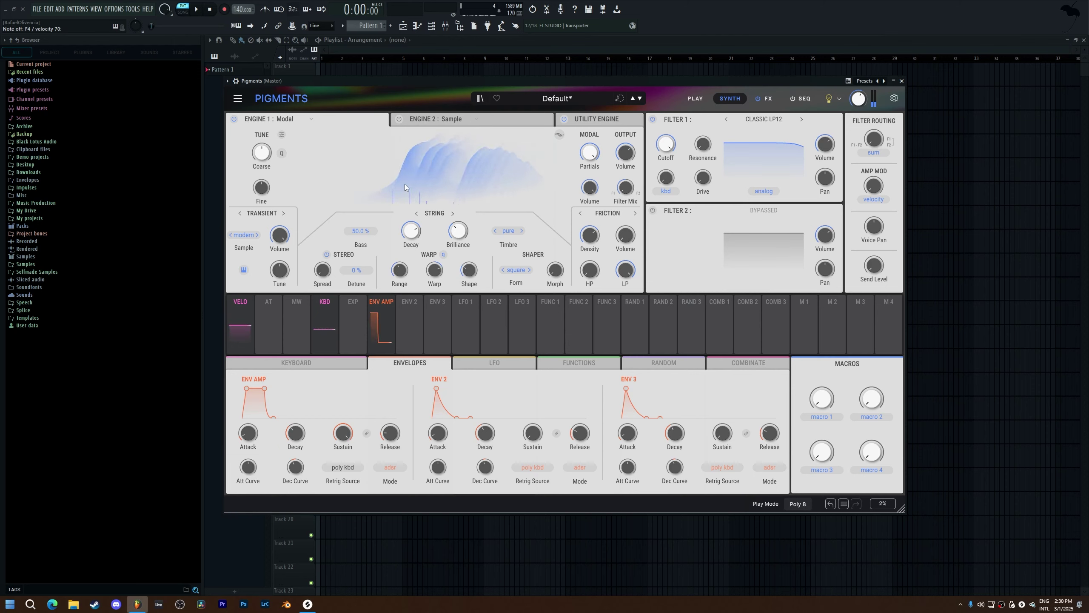
mouse_move(432, 275)
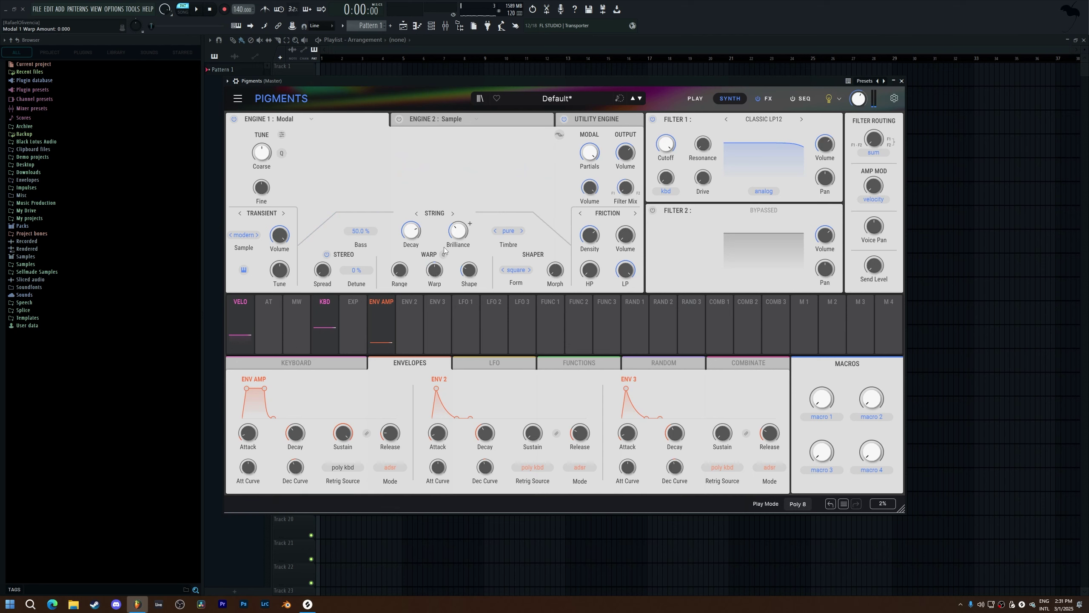
click(514, 237)
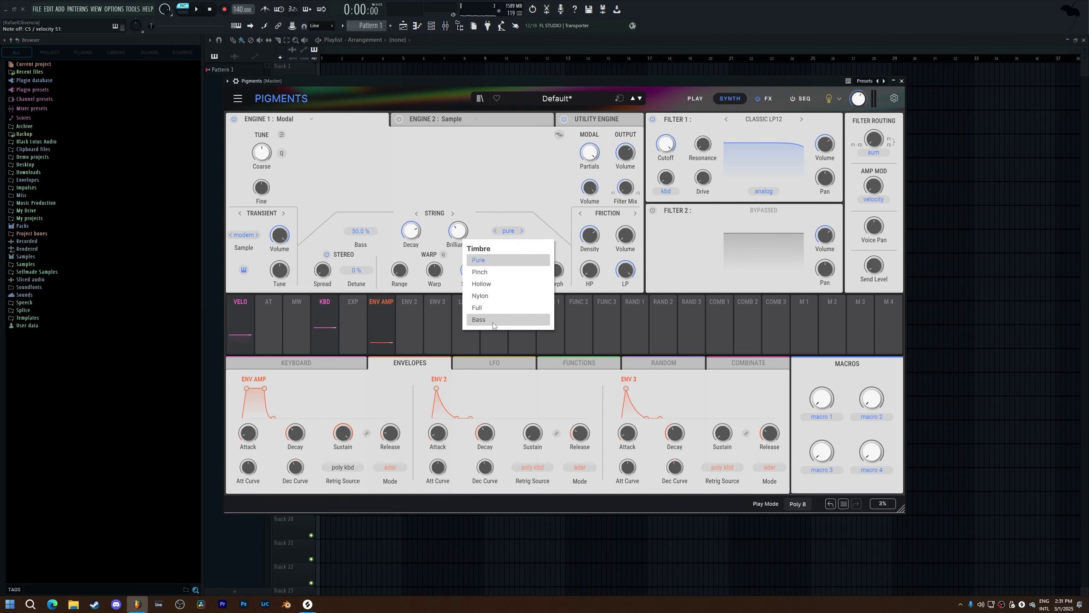
click(483, 296)
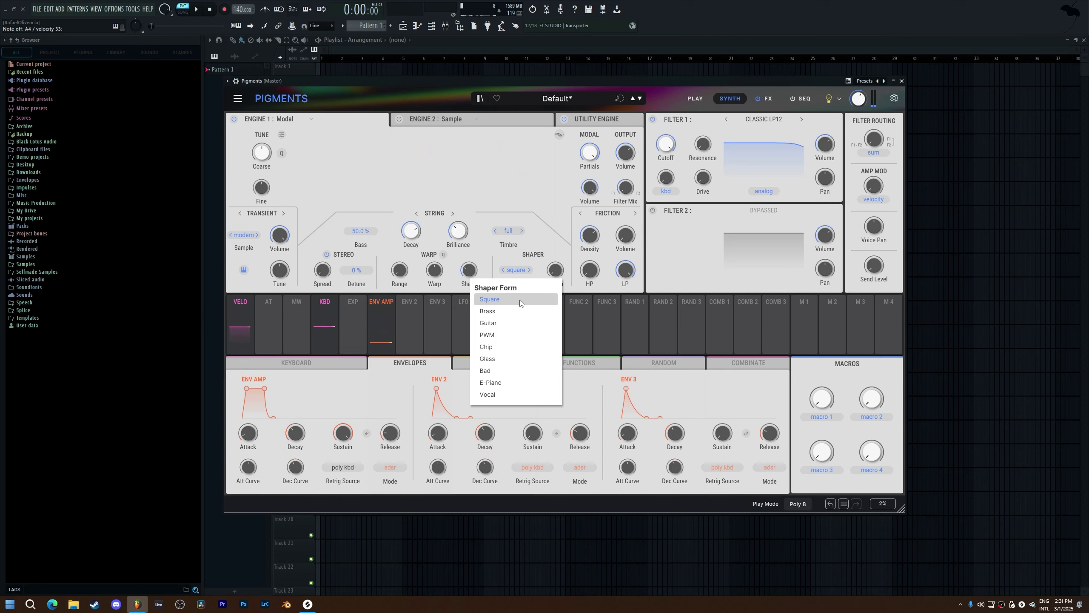
Set the Shaper Morph to 1.00, try the Brass, Glass and Bad forms, and choose Guitar.
click(487, 310)
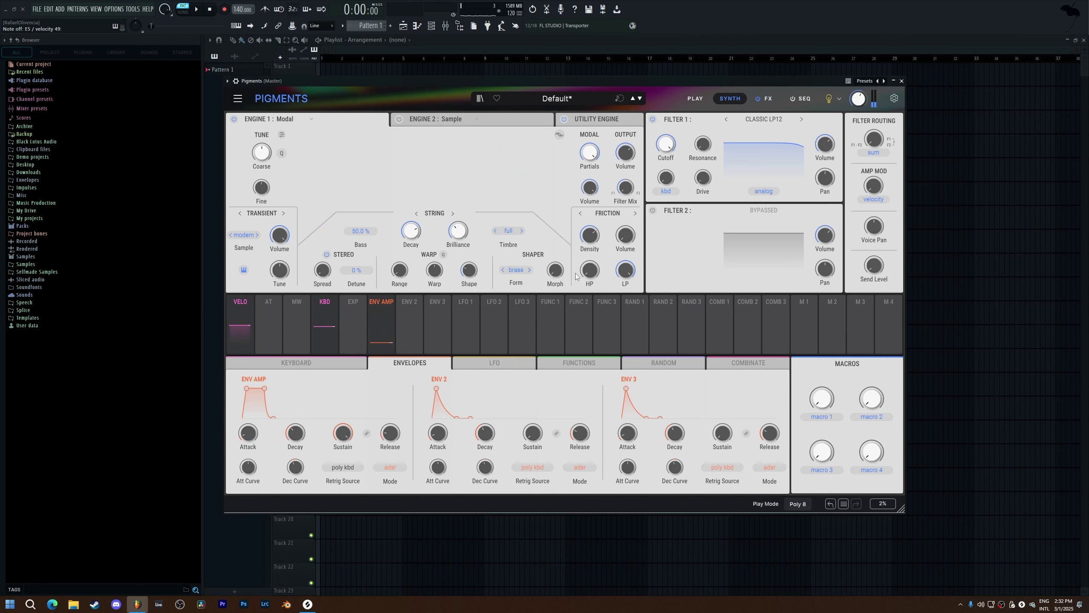
drag(566, 281, 565, 264)
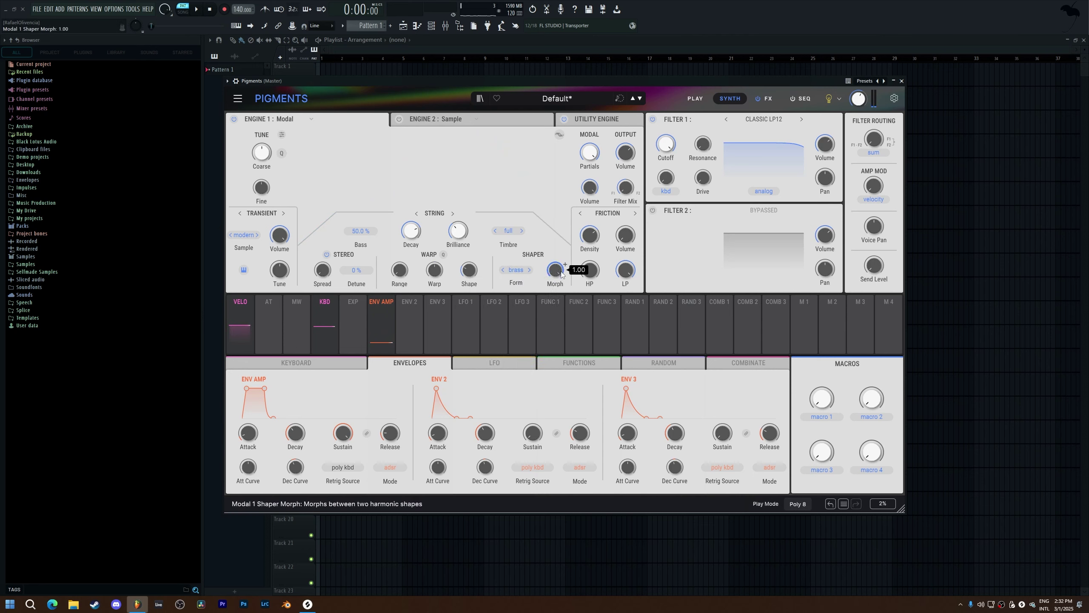
click(503, 270)
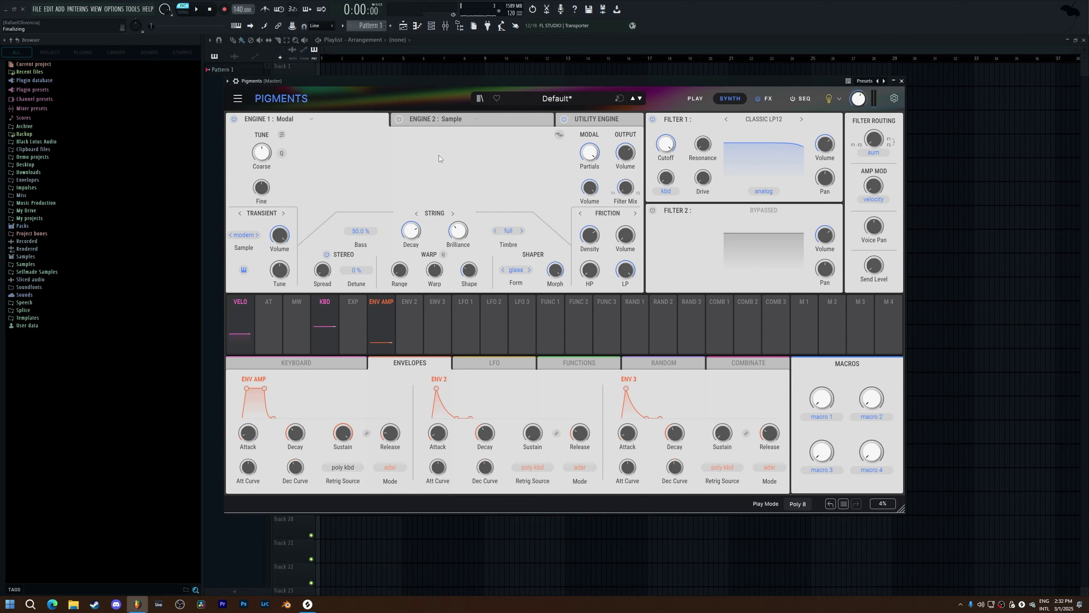
click(503, 269)
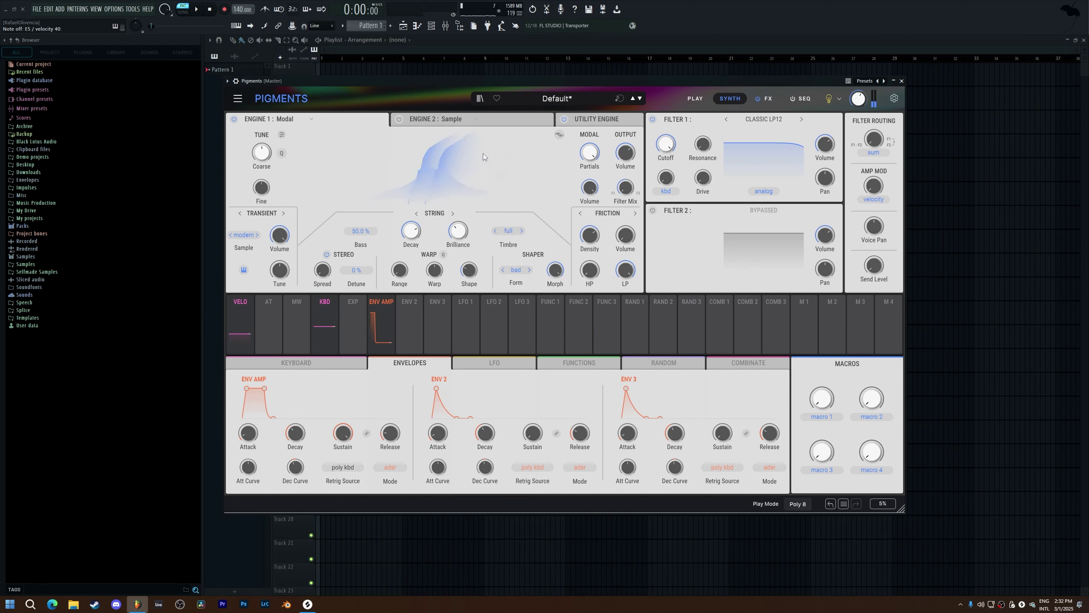
click(532, 271)
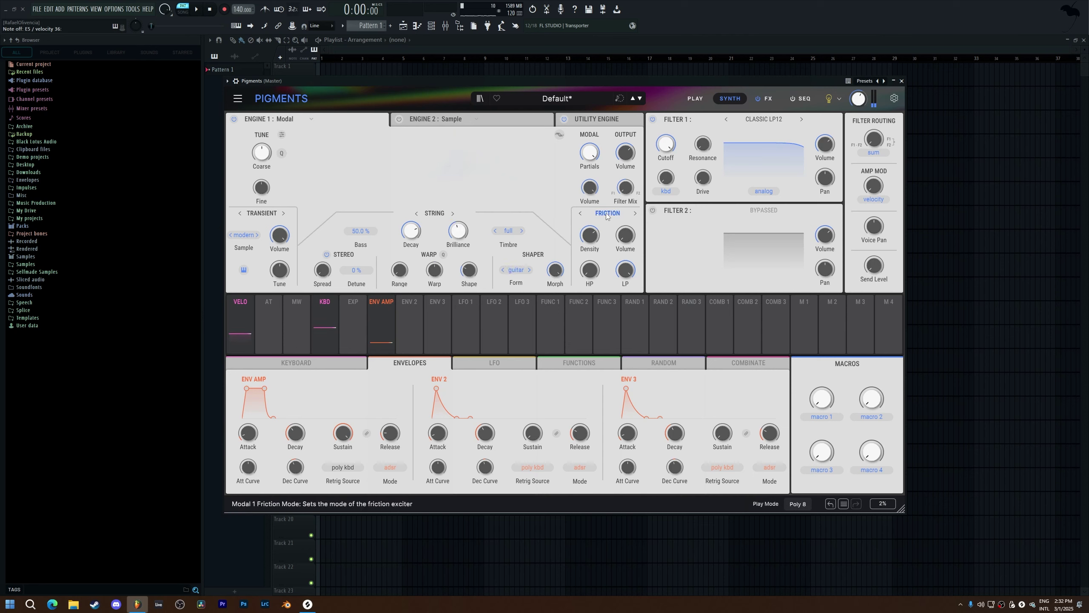
Examine the Friction exciter's mode choices and controls, and compare them with the Transient exciter.
click(607, 214)
click(607, 214)
mouse_move(624, 245)
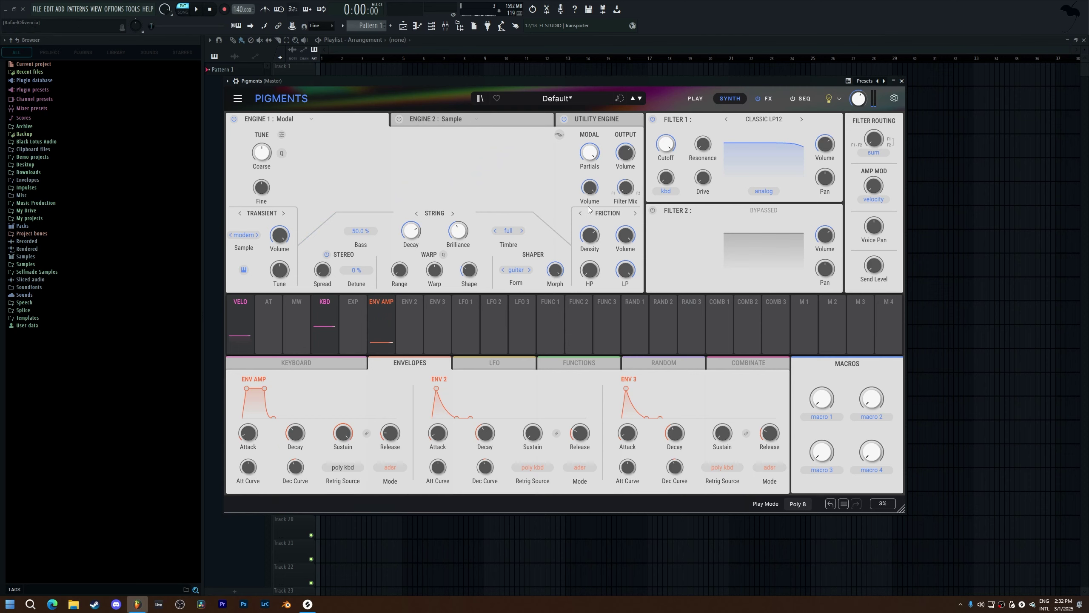
click(275, 213)
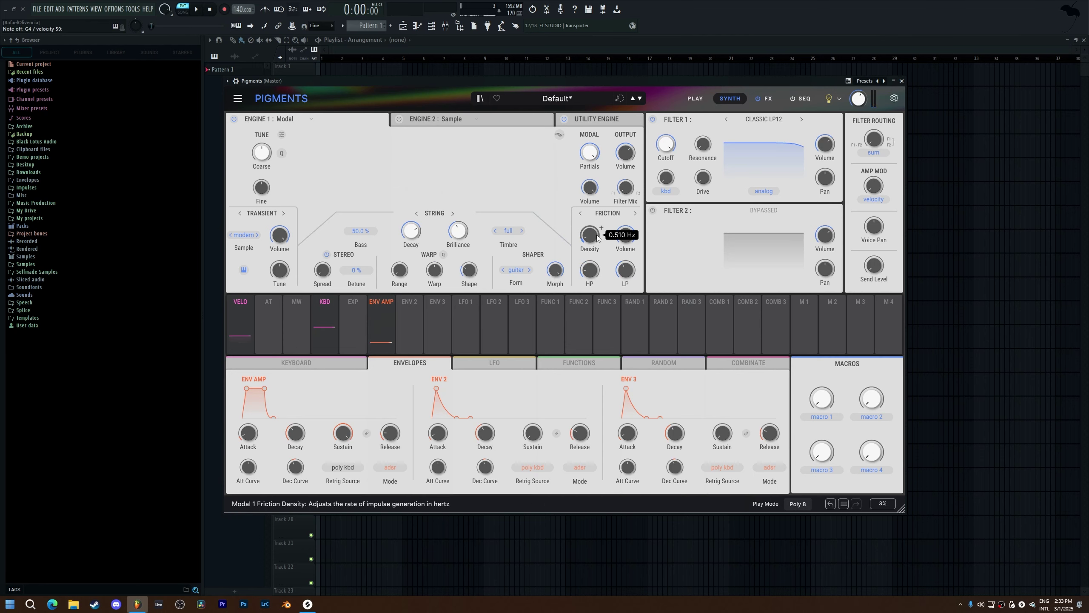
Raise the Friction Density and try the String Brilliance at 0.800.
drag(597, 237, 597, 215)
drag(468, 232, 458, 225)
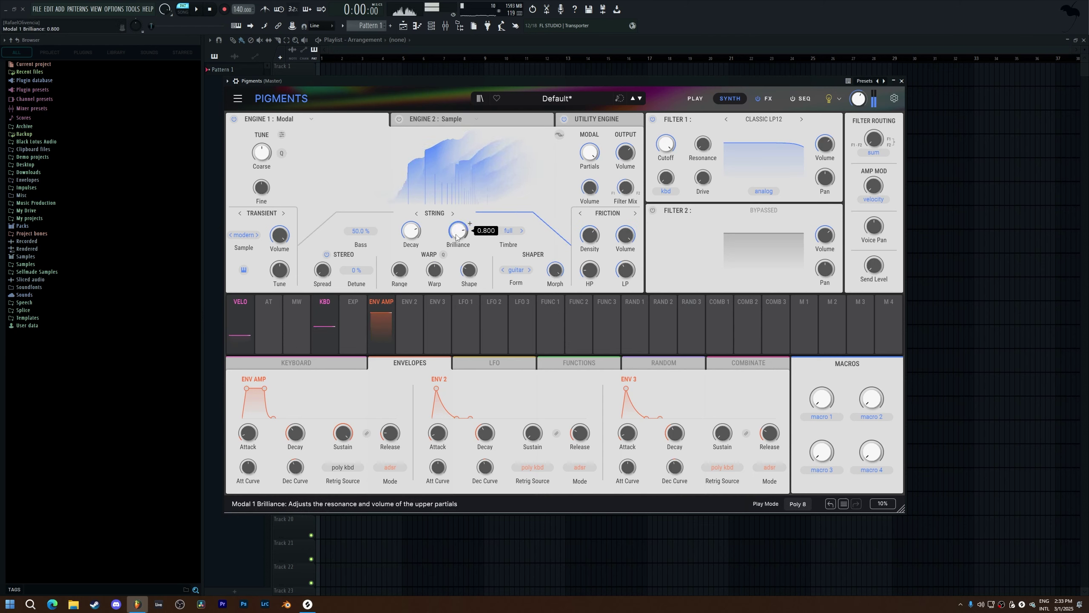
Change the exciter mode from Transient to Collision and adjust its exciter settings.
click(261, 213)
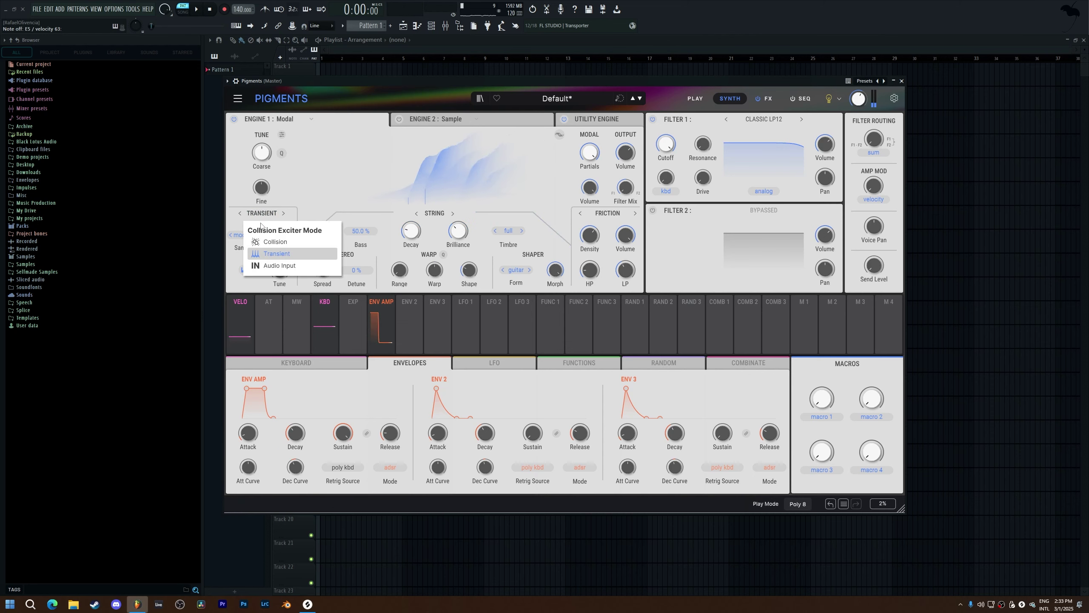
click(265, 242)
drag(255, 231, 255, 226)
Open the Utility Engine, browse the Noise 1 sample categories, and enable Noise 1 and Noise 2.
click(635, 120)
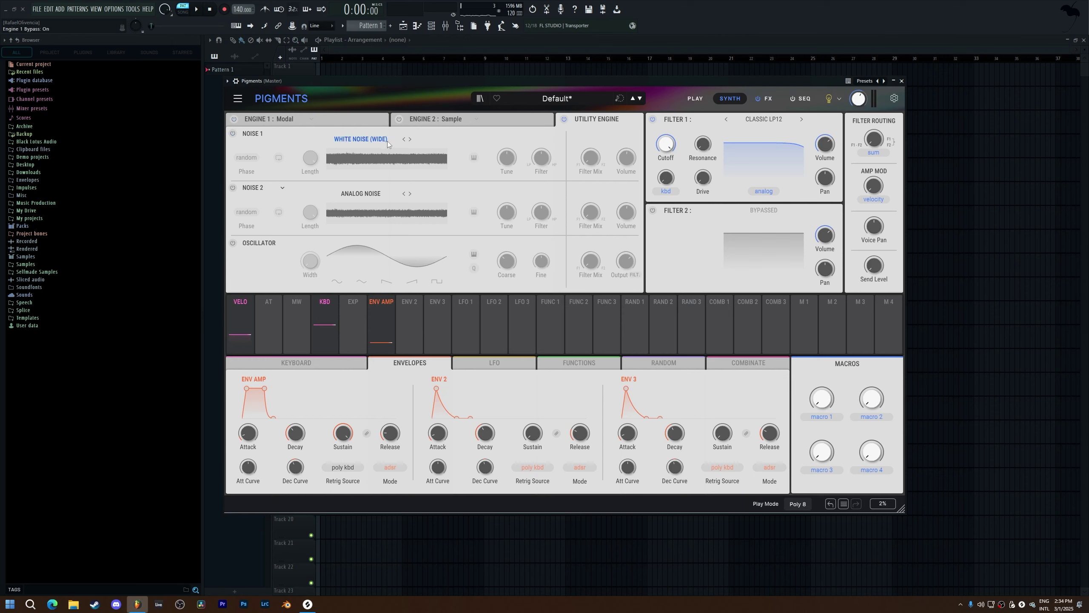
click(371, 140)
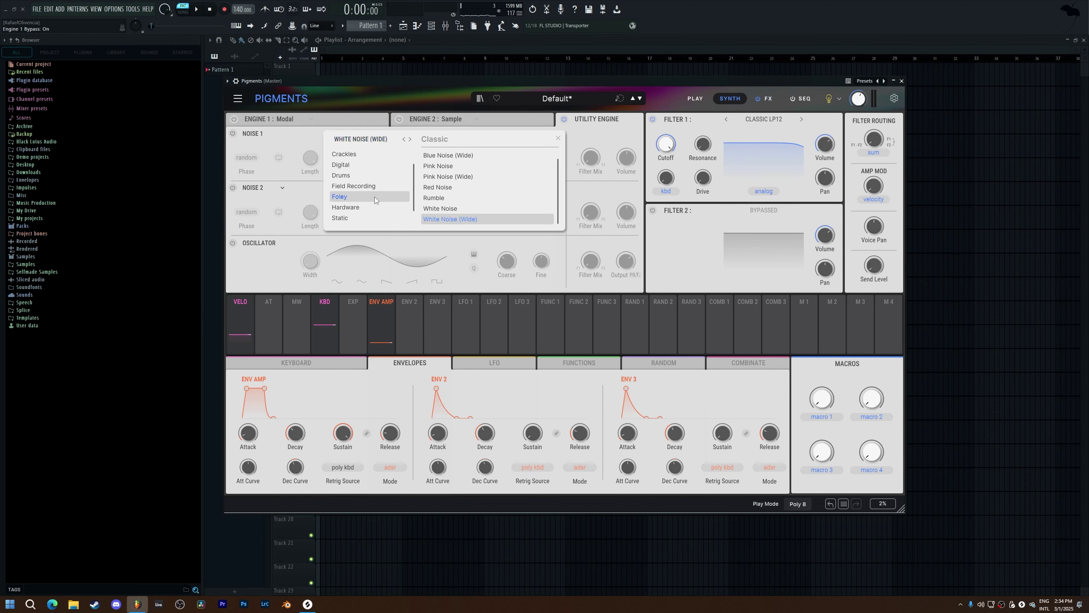
click(232, 133)
click(232, 187)
Enable the utility oscillator with a sawtooth waveform and turn both noise sources off.
click(240, 243)
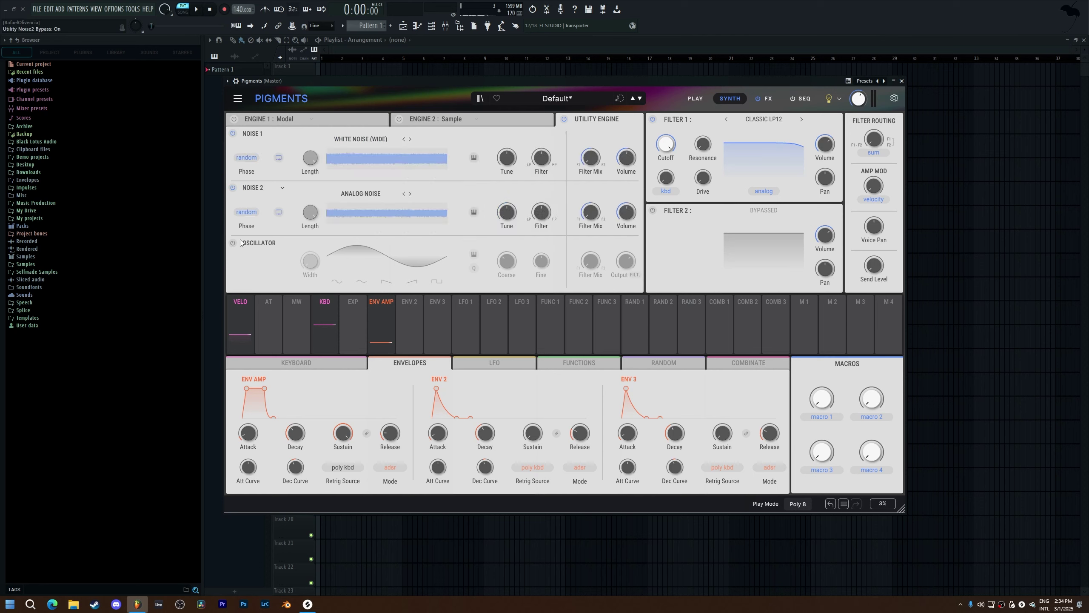
click(232, 188)
click(232, 134)
click(386, 282)
Change the utility oscillator to a square wave with Coarse at -12 st and Width at about 0.610.
mouse_move(517, 255)
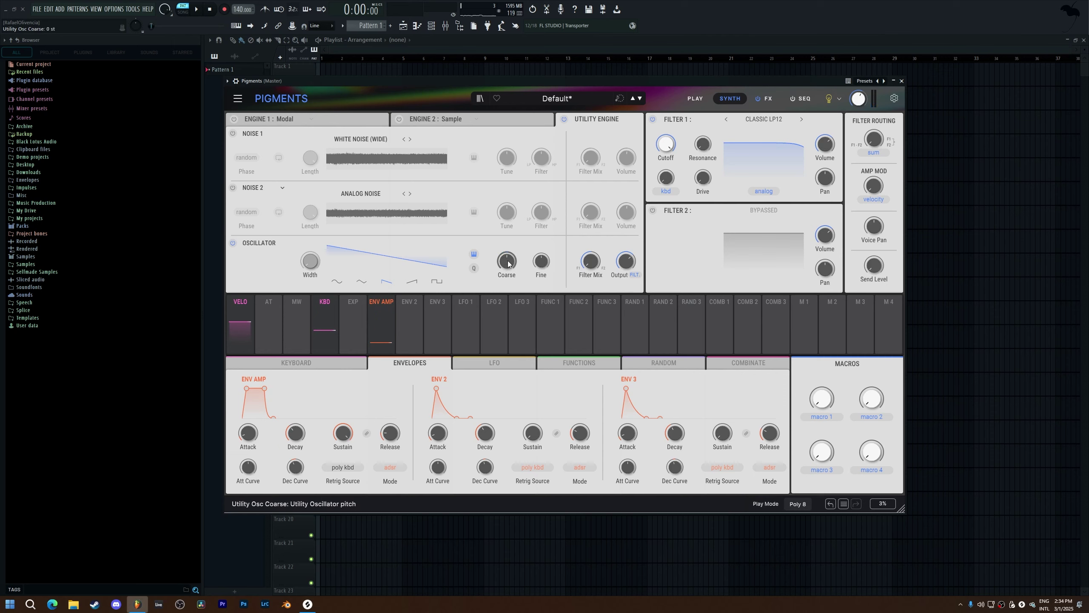
drag(518, 253, 518, 292)
click(435, 282)
mouse_move(317, 273)
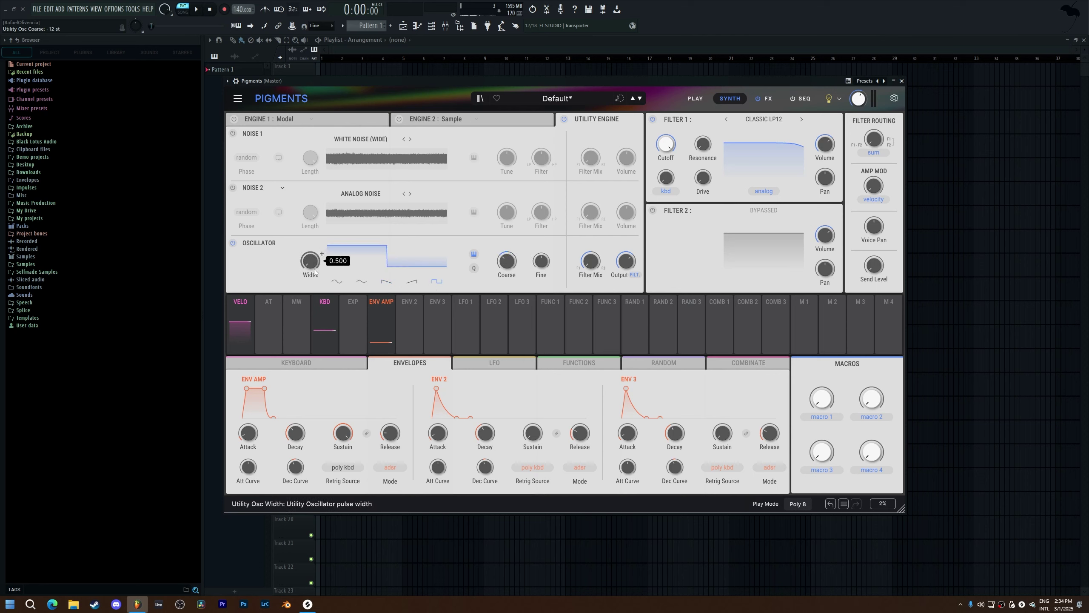
drag(314, 271, 317, 259)
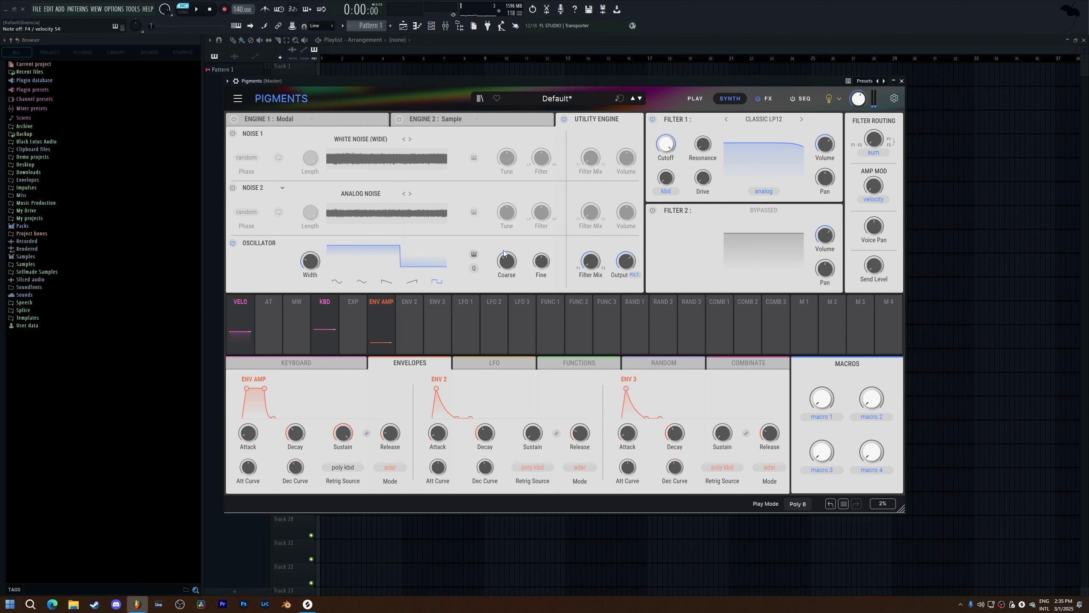
Try the oscillator's Coarse pitch at -5 st, return it to -12 st, and restore the sawtooth waveform.
mouse_move(312, 269)
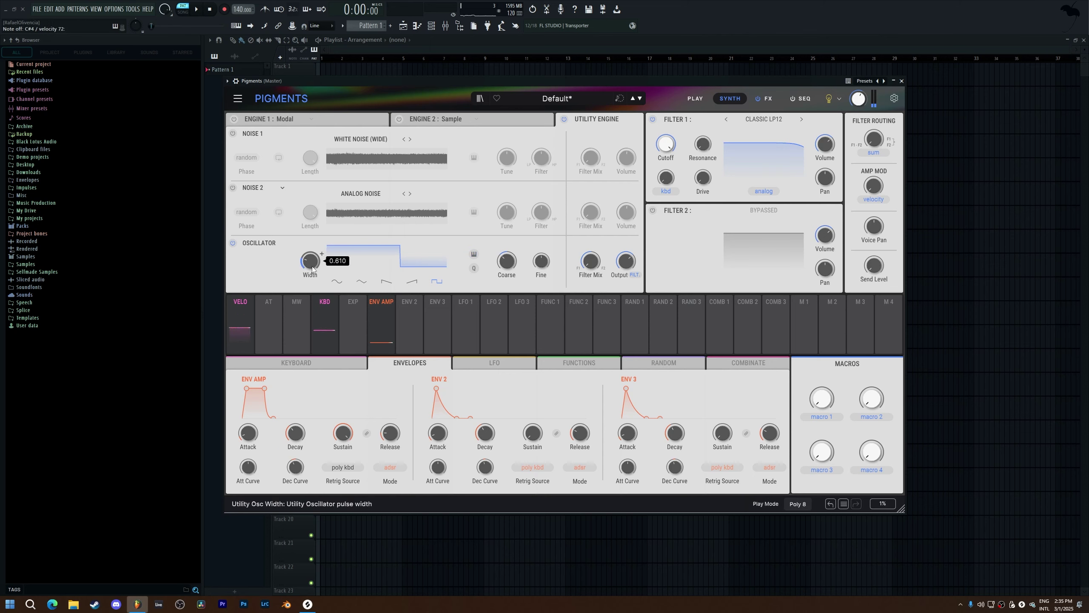
drag(506, 260, 506, 269)
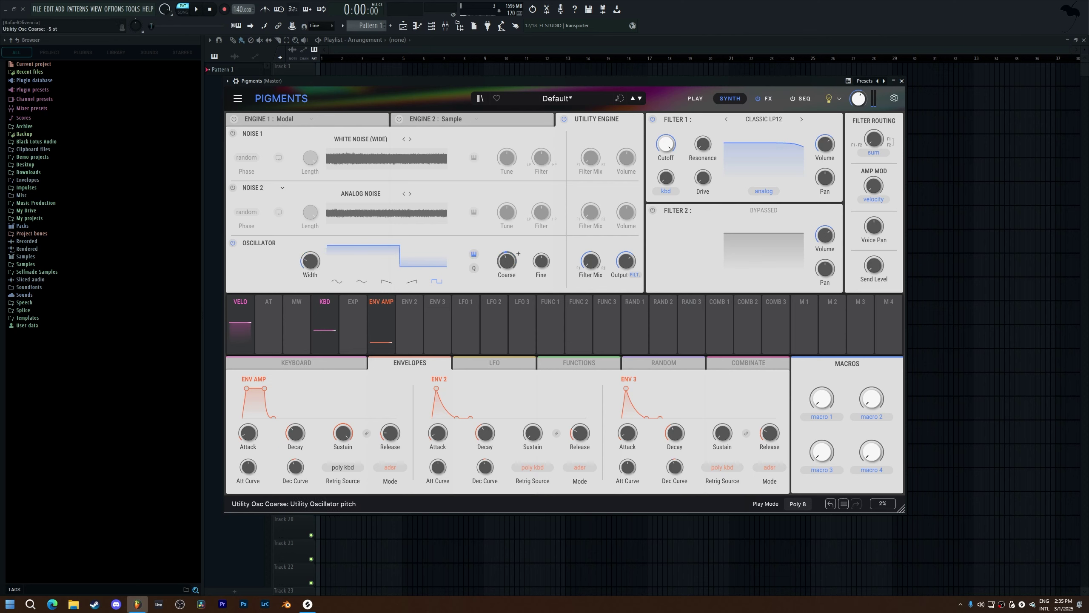
click(476, 271)
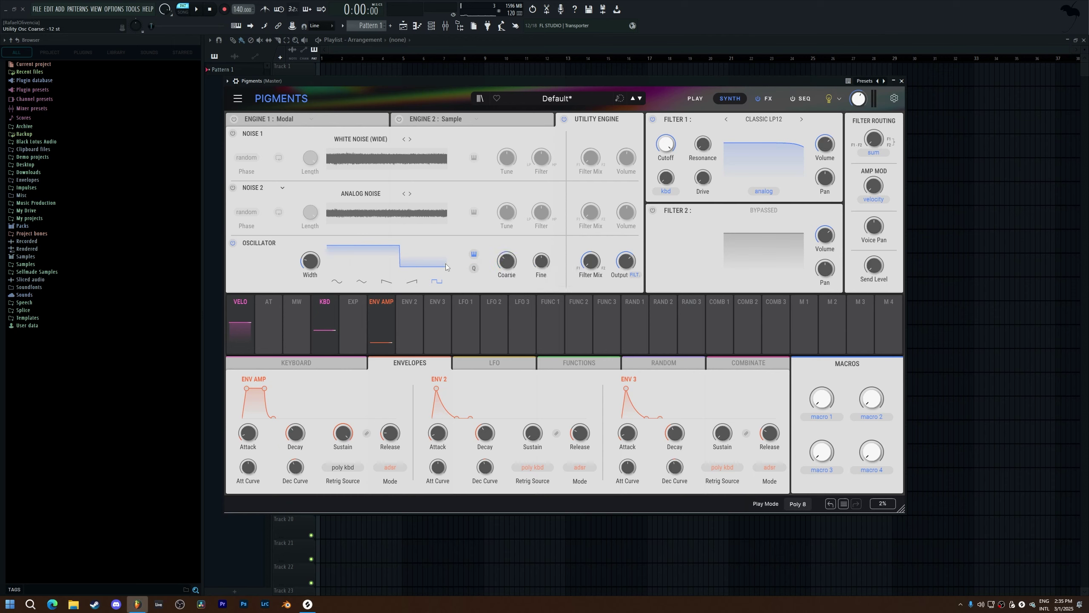
scroll(445, 266, down, 2)
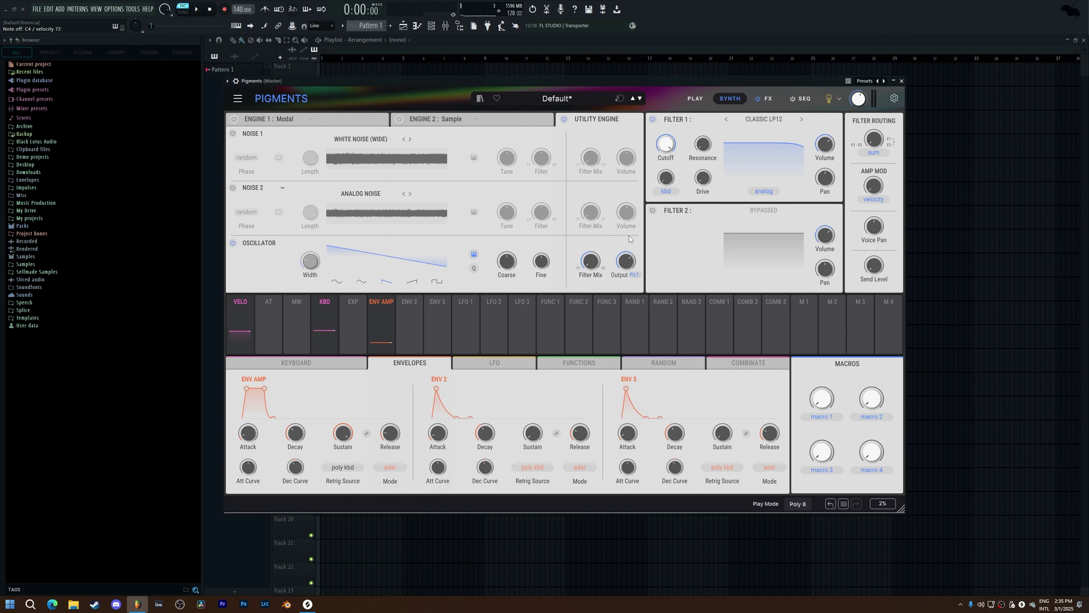
Try the utility oscillator's Filter Mix, enable Filter 2, and adjust the filter routing blend.
mouse_move(591, 269)
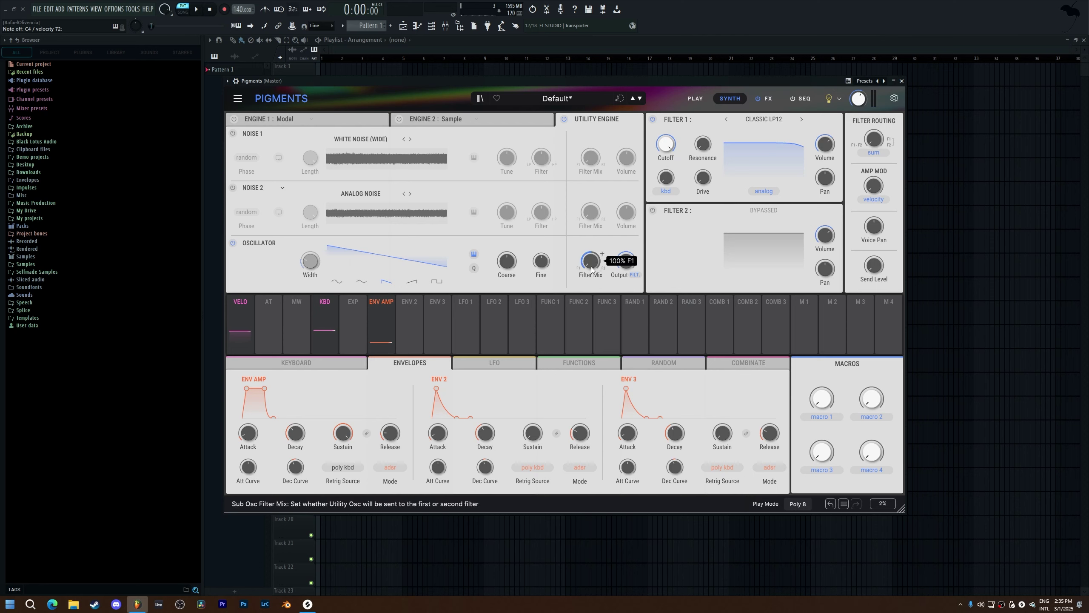
mouse_move(592, 262)
mouse_down()
mouse_move(592, 251)
mouse_move(592, 261)
mouse_up()
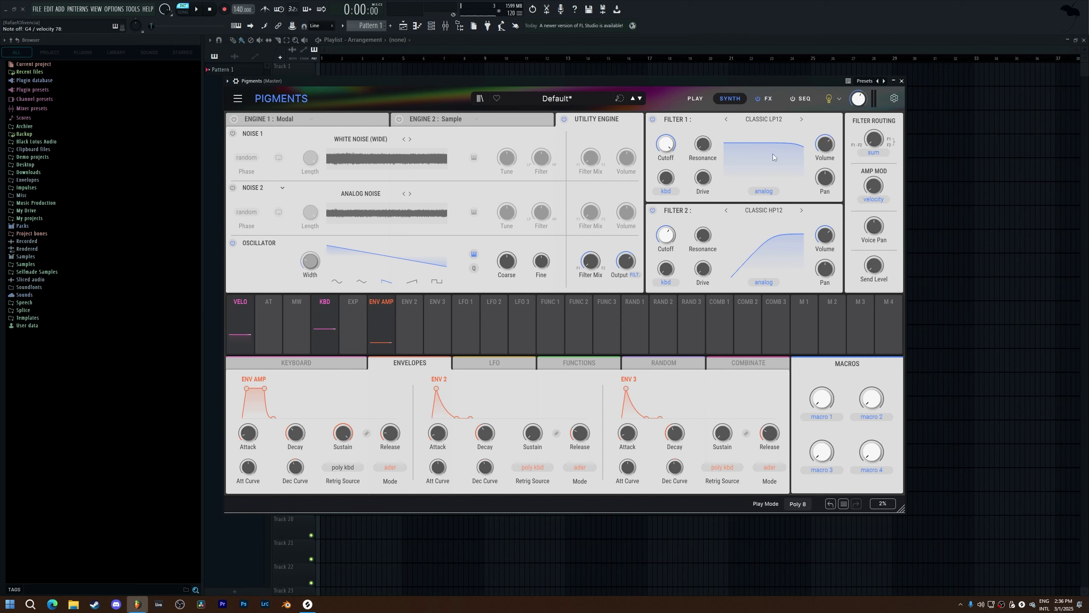
click(885, 132)
drag(874, 139, 874, 124)
Try the Split filter routing, return it to Sum, and adjust the utility oscillator's Filter Mix.
click(874, 152)
click(842, 188)
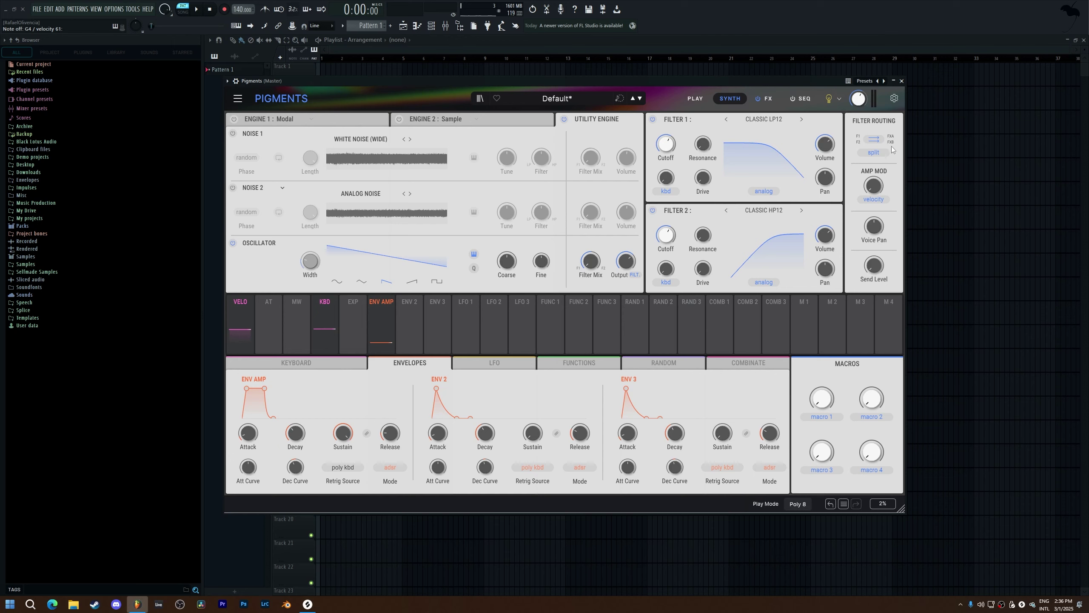
click(874, 153)
click(841, 177)
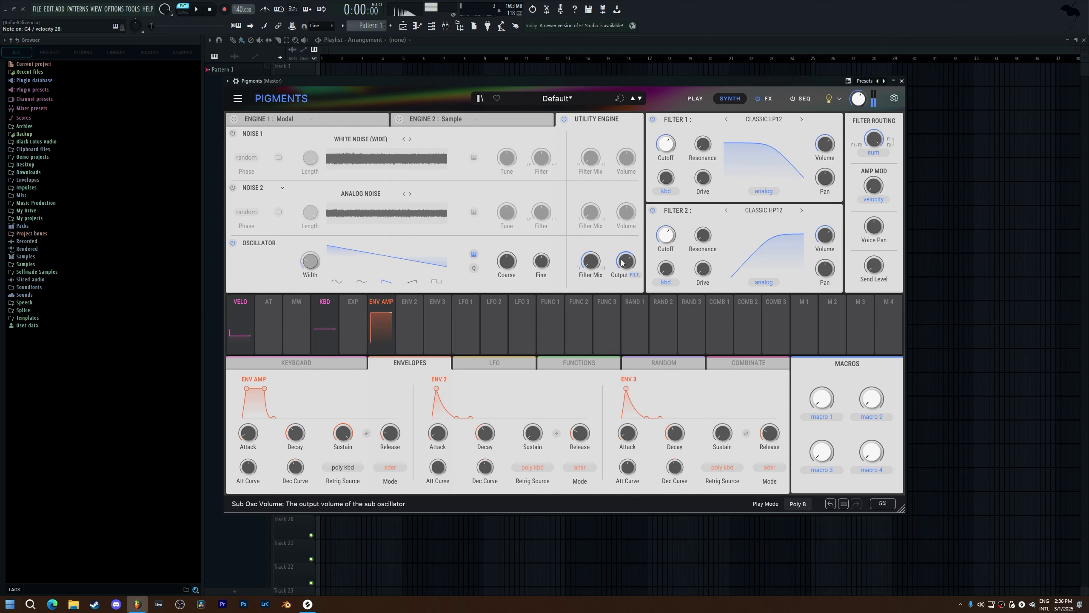
drag(591, 260, 602, 253)
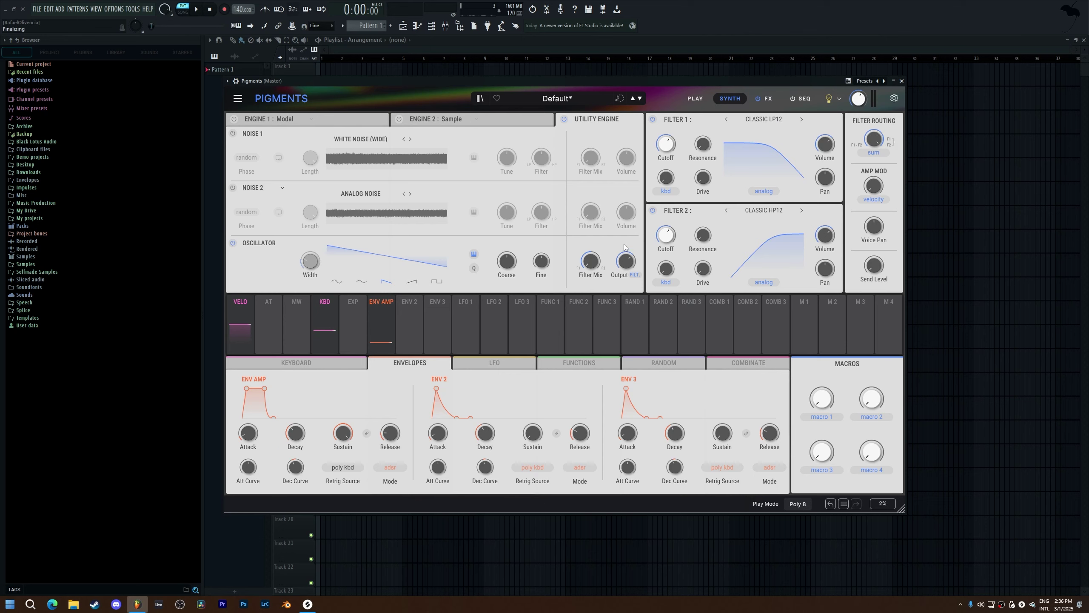
Browse the Filter 1 types, keep Classic Lowpass 12, and set its resonance mode to digital.
click(756, 121)
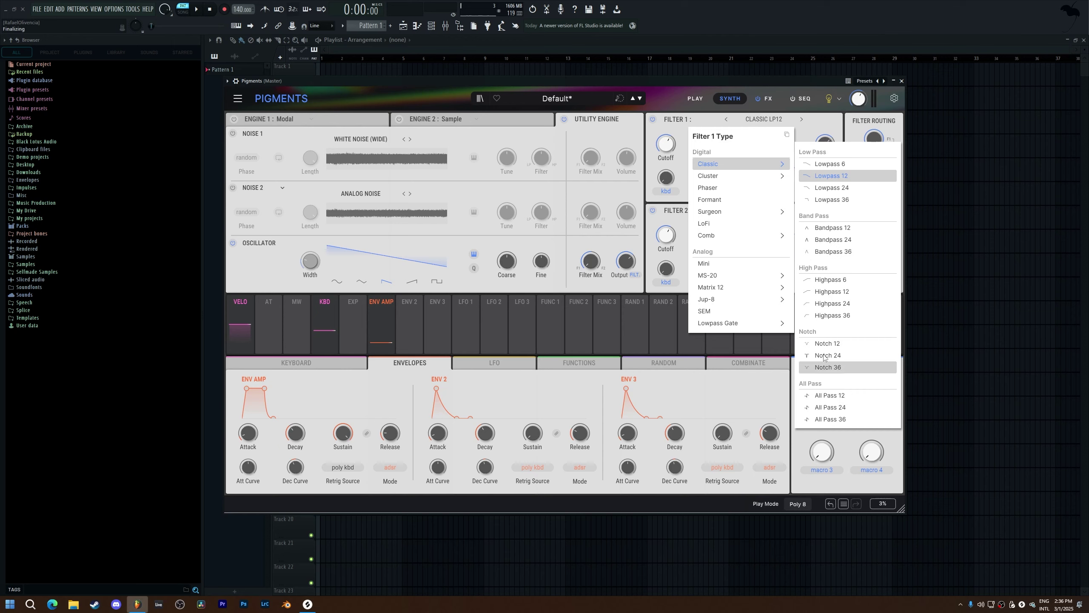
click(843, 180)
click(772, 193)
click(773, 192)
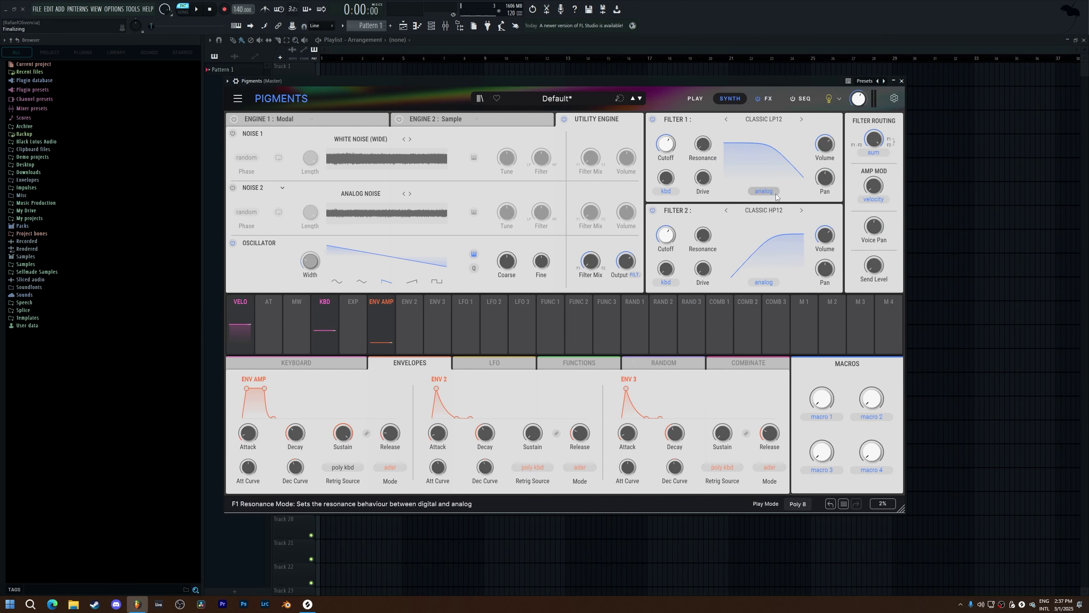
click(774, 193)
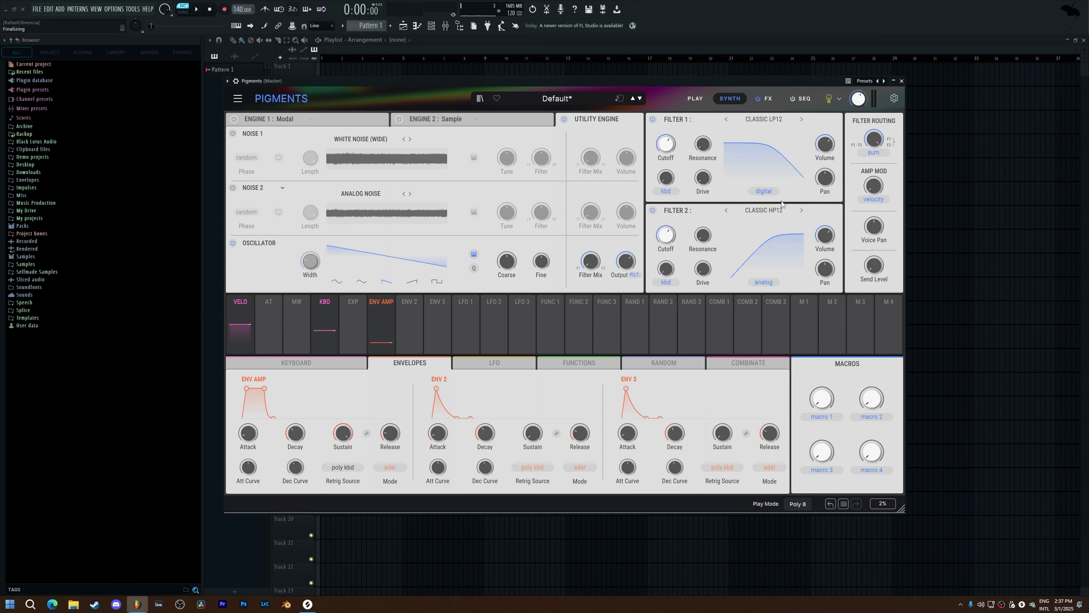
Adjust Filter 1's Resonance and Cutoff, and set the utility oscillator's Coarse pitch to -24 st.
drag(703, 148, 704, 142)
drag(673, 143, 673, 147)
drag(507, 261, 518, 254)
scroll(518, 255, up, 5)
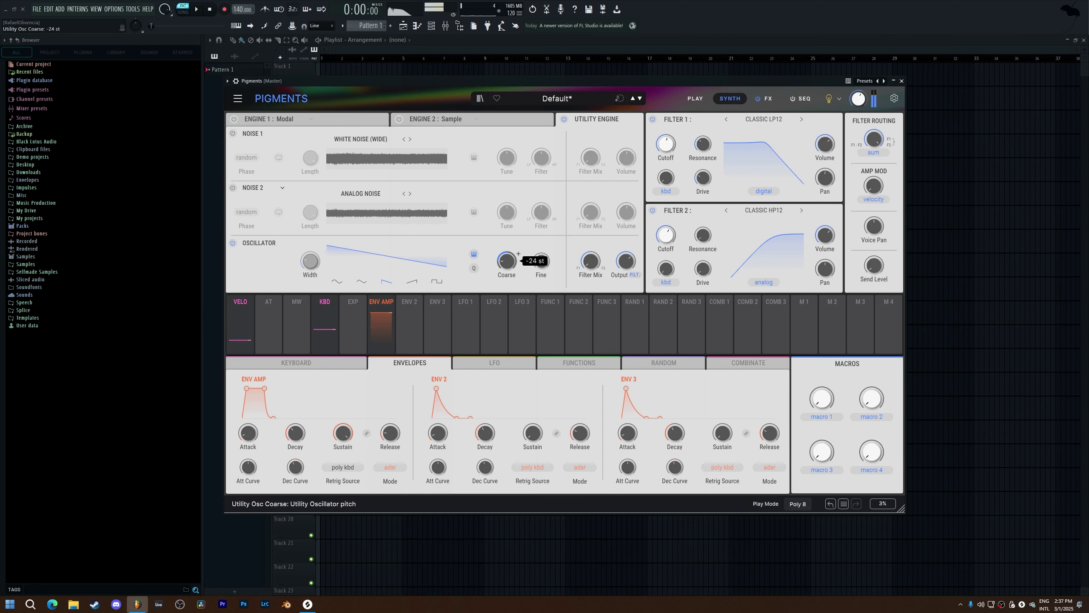
Raise Filter 1's Resonance further and switch its resonance mode back to analog.
scroll(703, 144, up, 5)
click(770, 192)
click(770, 192)
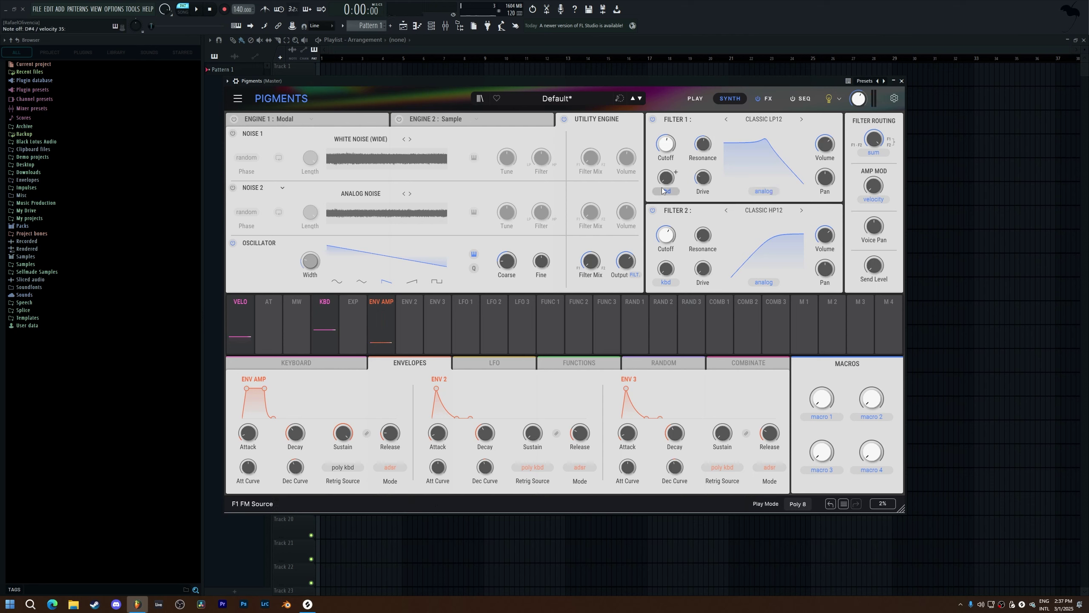
Set Filter 1's resonance mode to digital and try the Cluster types from Peak 9 to Lowpass + Highpass 12, adjusting Spread.
click(774, 194)
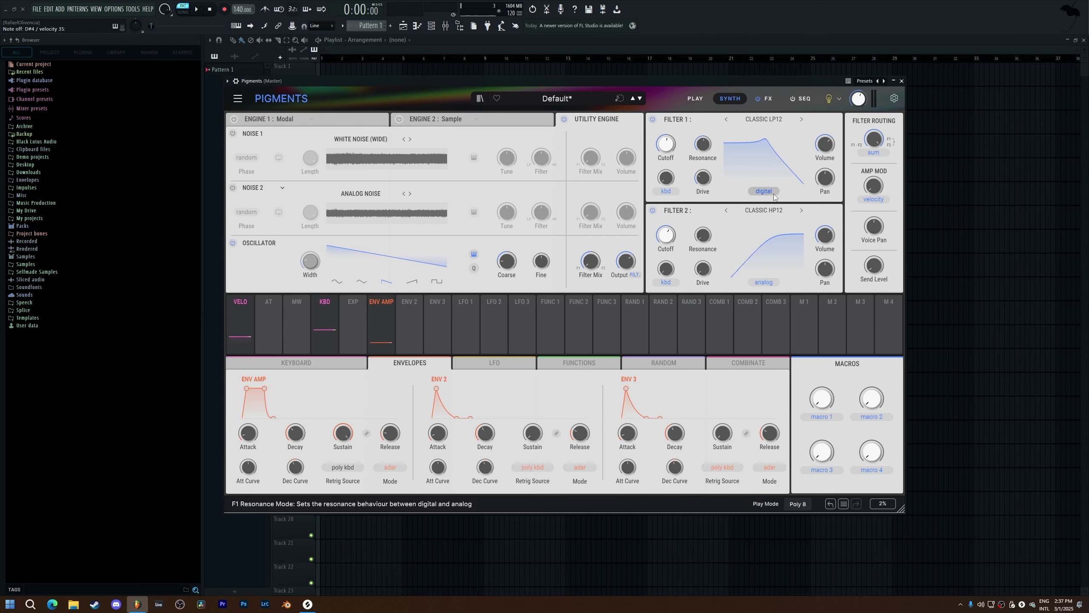
click(735, 180)
mouse_move(752, 178)
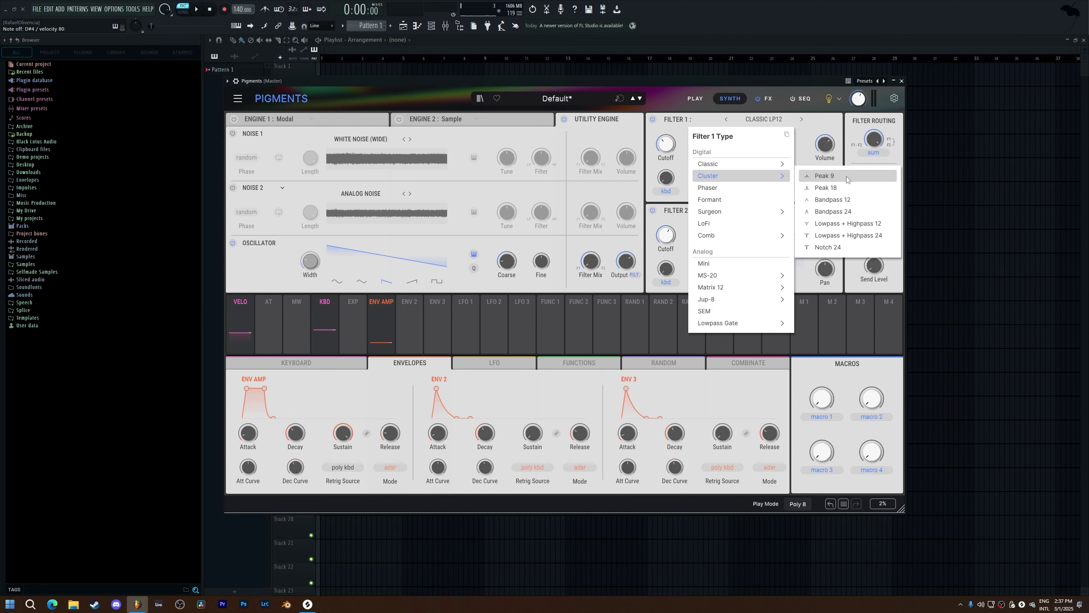
click(827, 177)
drag(705, 180, 751, 162)
click(800, 120)
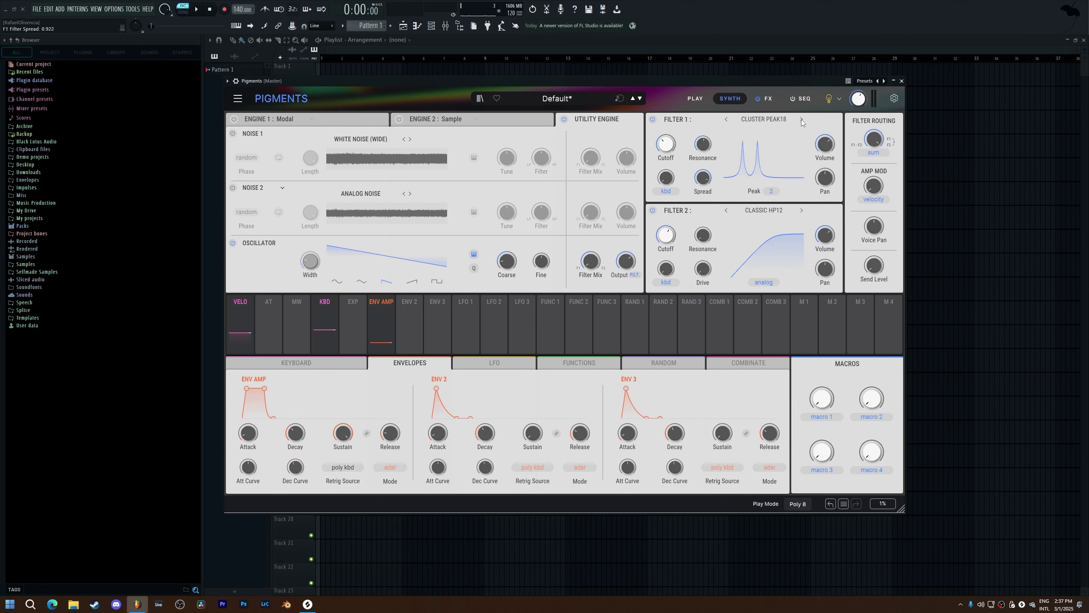
click(802, 121)
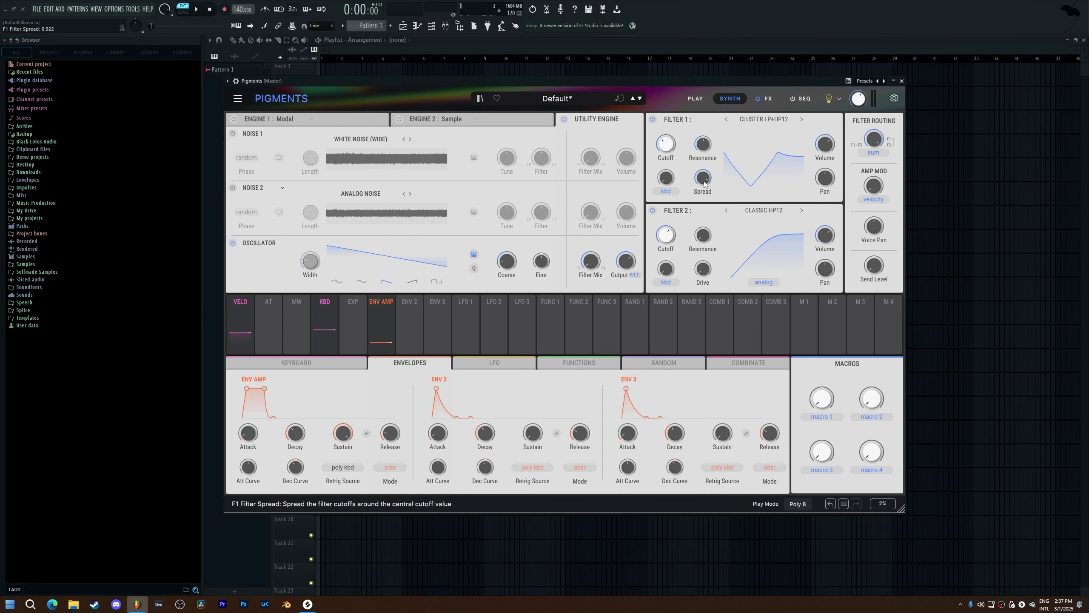
Try the Phaser type on Filter 1 with 12 poles, adjusting its Cutoff and Feedback.
click(768, 145)
click(761, 194)
drag(685, 160, 685, 155)
drag(772, 191, 745, 152)
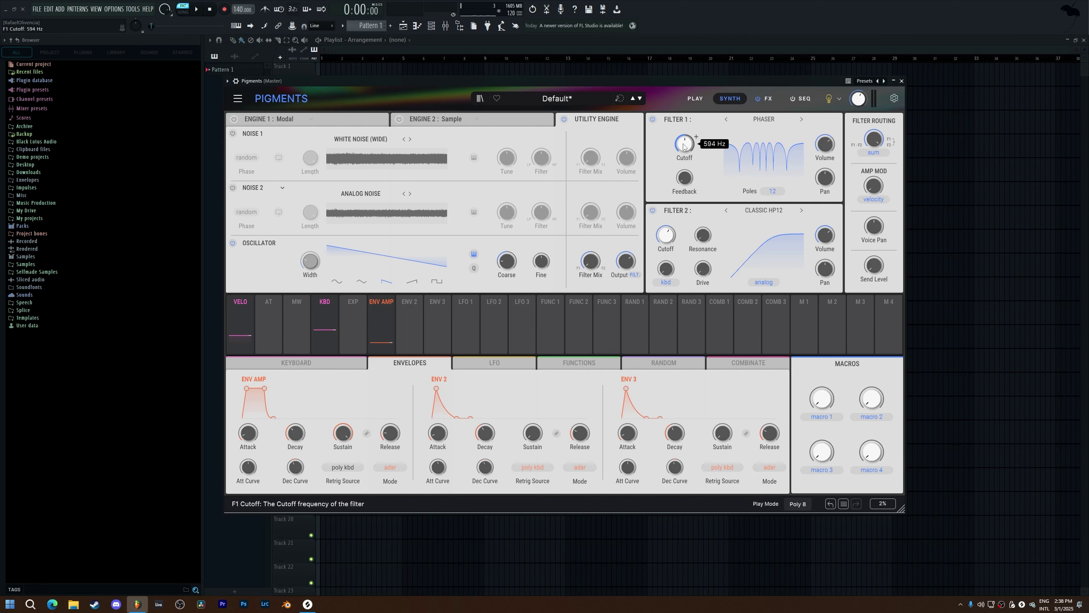
drag(686, 182, 693, 172)
drag(696, 133, 696, 136)
scroll(696, 137, up, 10)
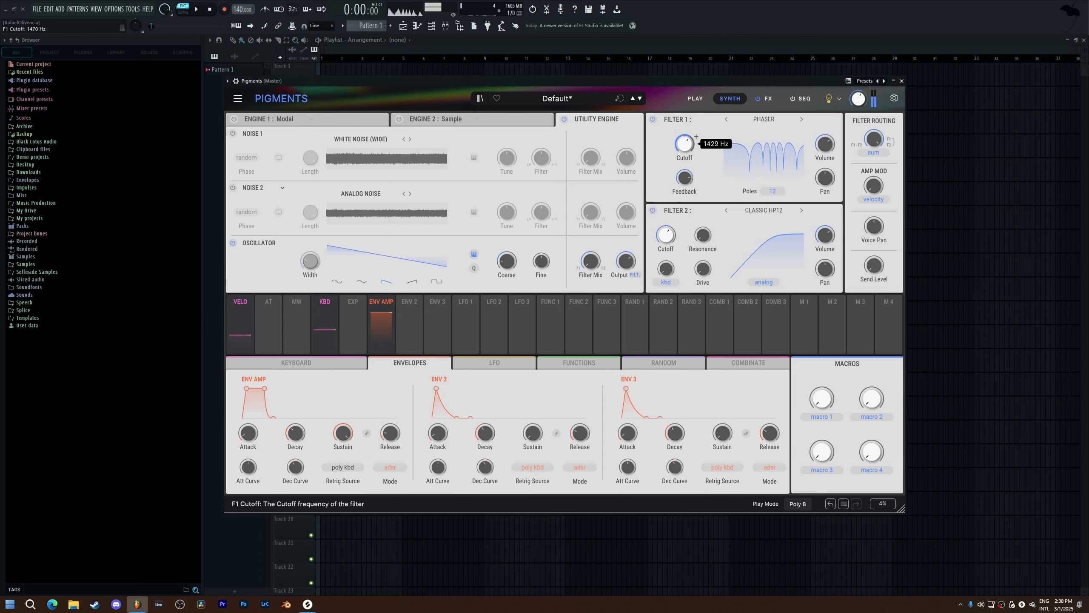
Try the Formant type on Filter 1, adjusting Freq Shift and sweeping Morph up and down to about 0.468.
click(764, 119)
mouse_move(760, 170)
click(750, 200)
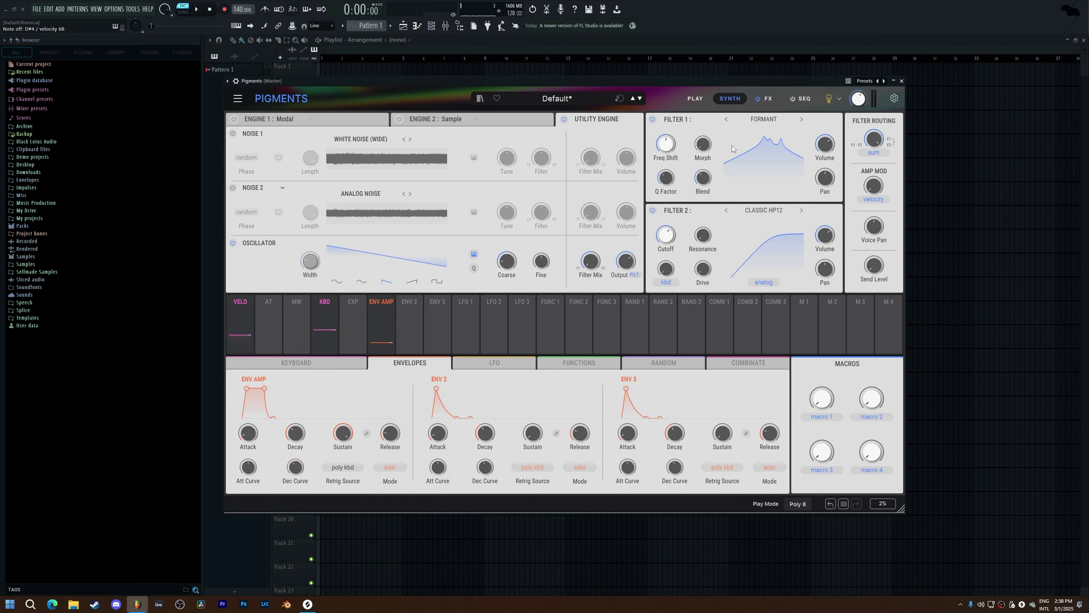
mouse_move(677, 138)
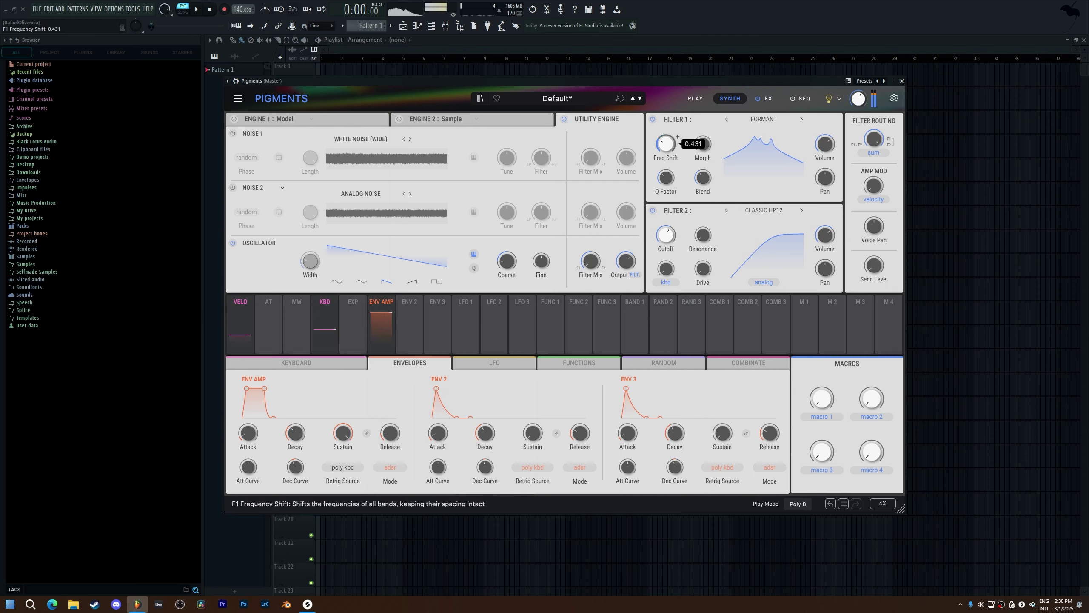
scroll(713, 138, up, 5)
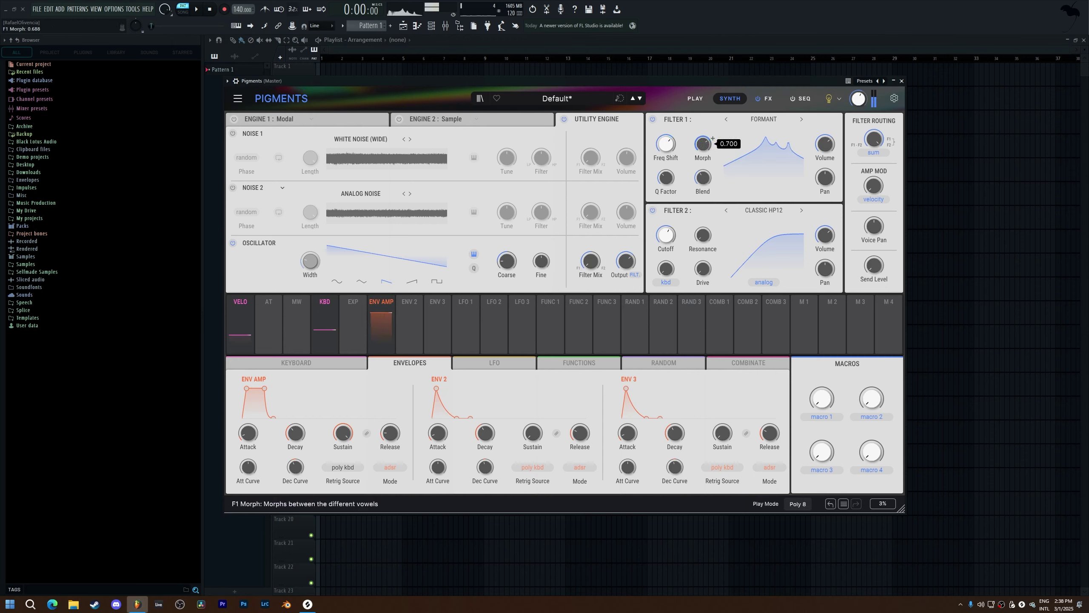
scroll(713, 138, up, 10)
scroll(713, 138, down, 8)
scroll(713, 138, up, 20)
scroll(702, 143, down, 15)
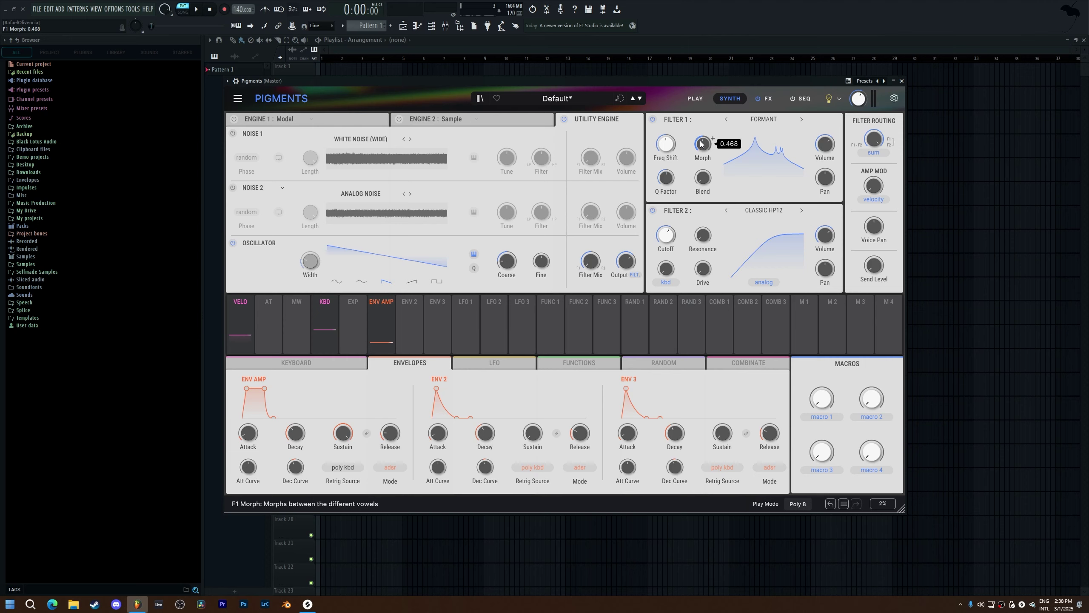
Try the Surgeon lowpass type on Filter 1 and lower its Cutoff.
click(764, 119)
click(818, 218)
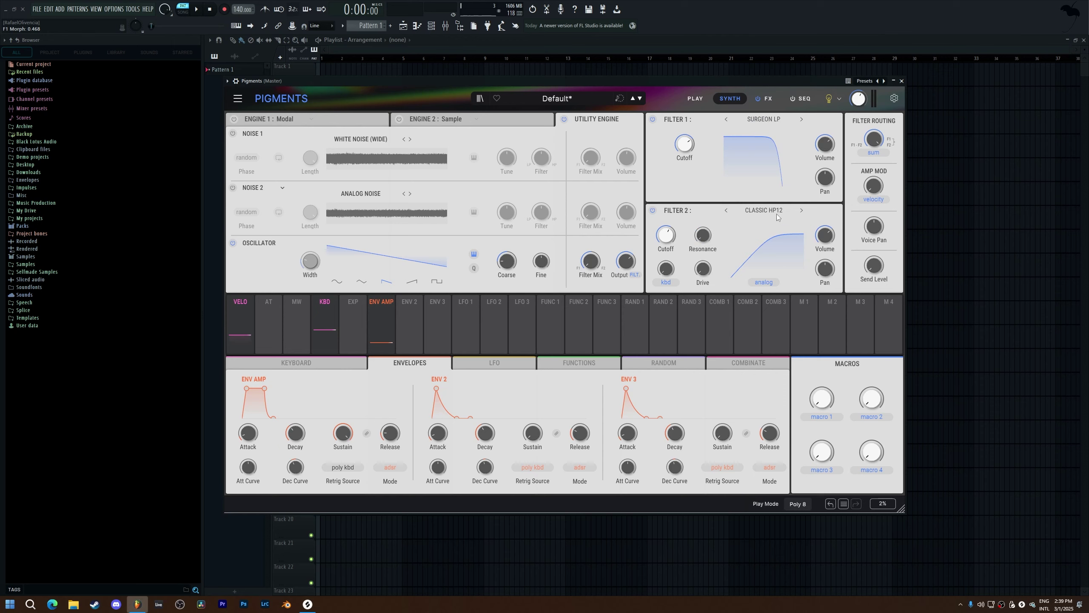
drag(783, 184, 770, 169)
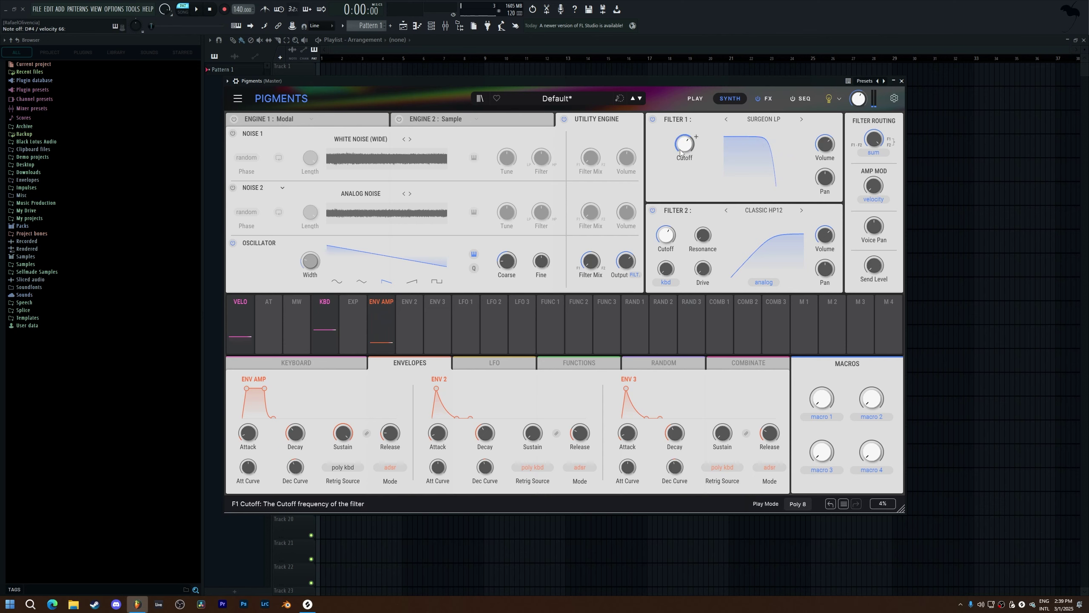
Try the LoFi type on Filter 1, toggling its Post-Filter and adjusting Freq to about 982 Hz.
click(763, 119)
click(750, 224)
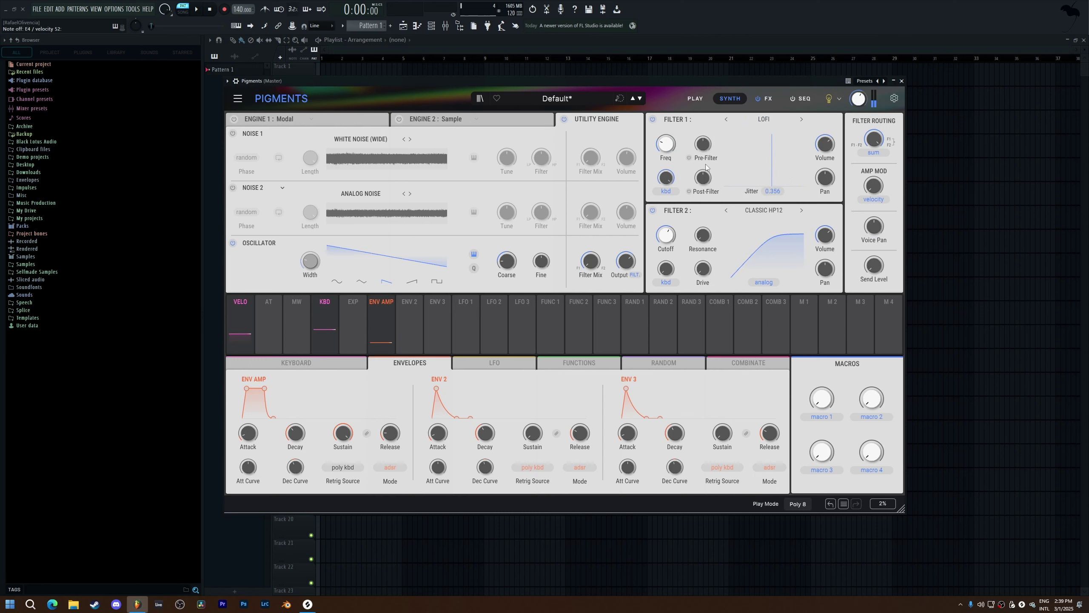
click(689, 191)
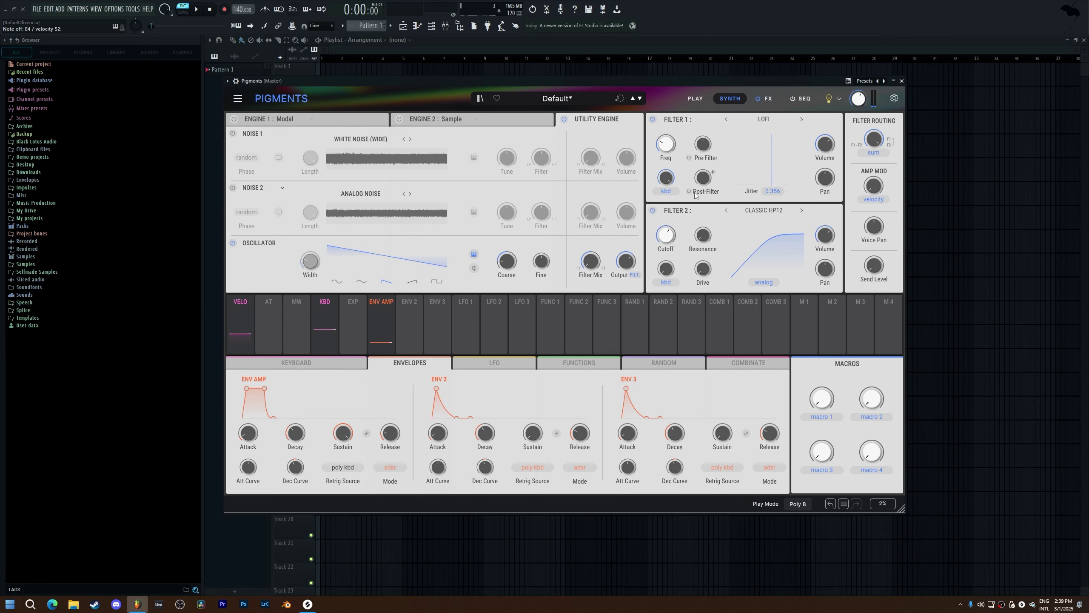
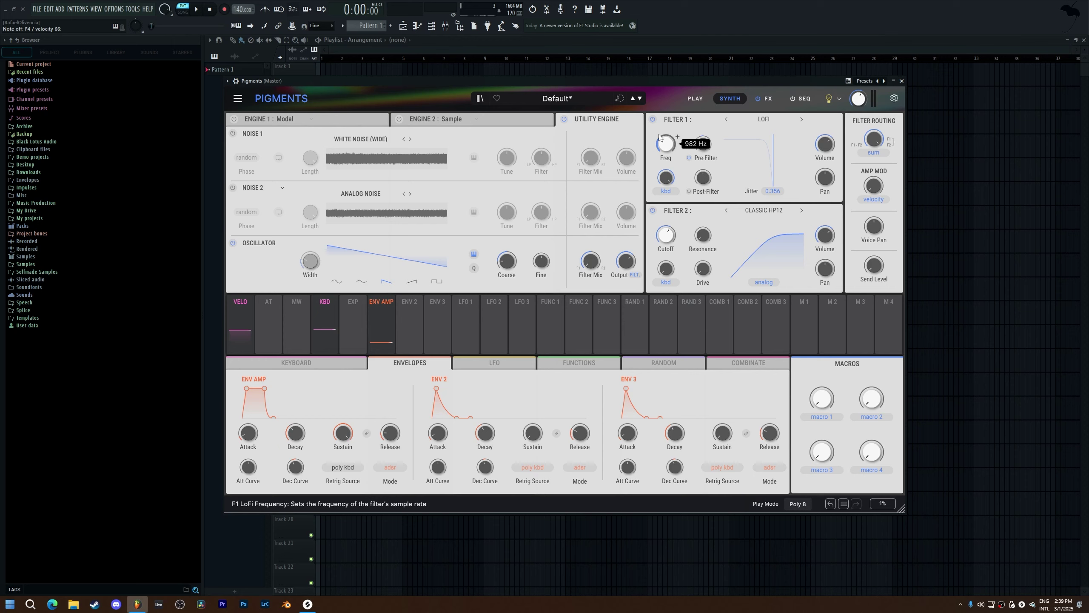
Try Comb Lowpass 6 and Mini as Filter 1's type, setting Mini's Resonance to about 0.368.
click(756, 122)
mouse_move(750, 235)
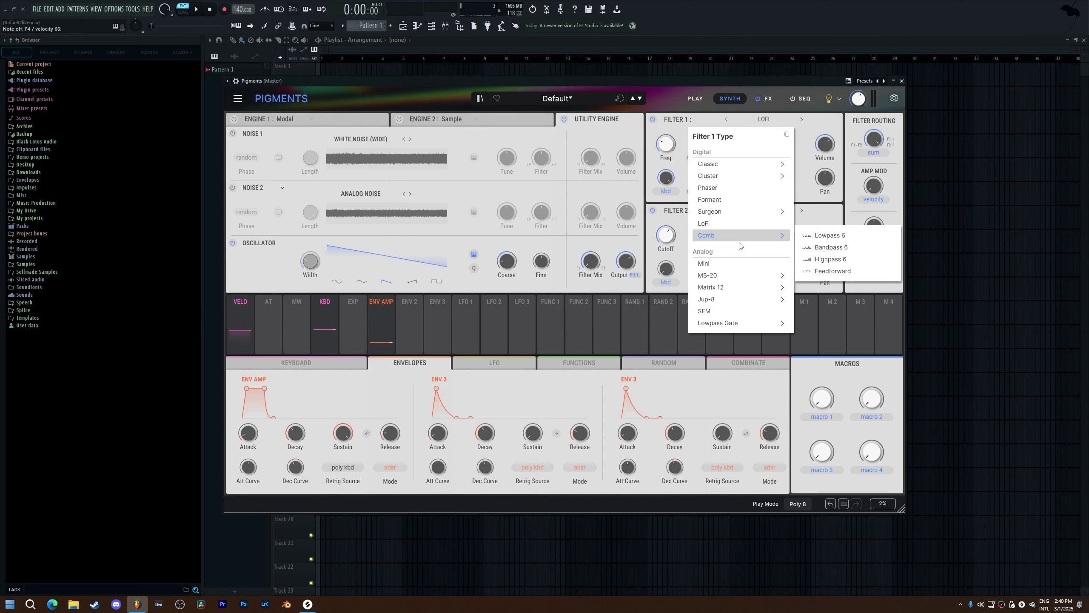
click(799, 237)
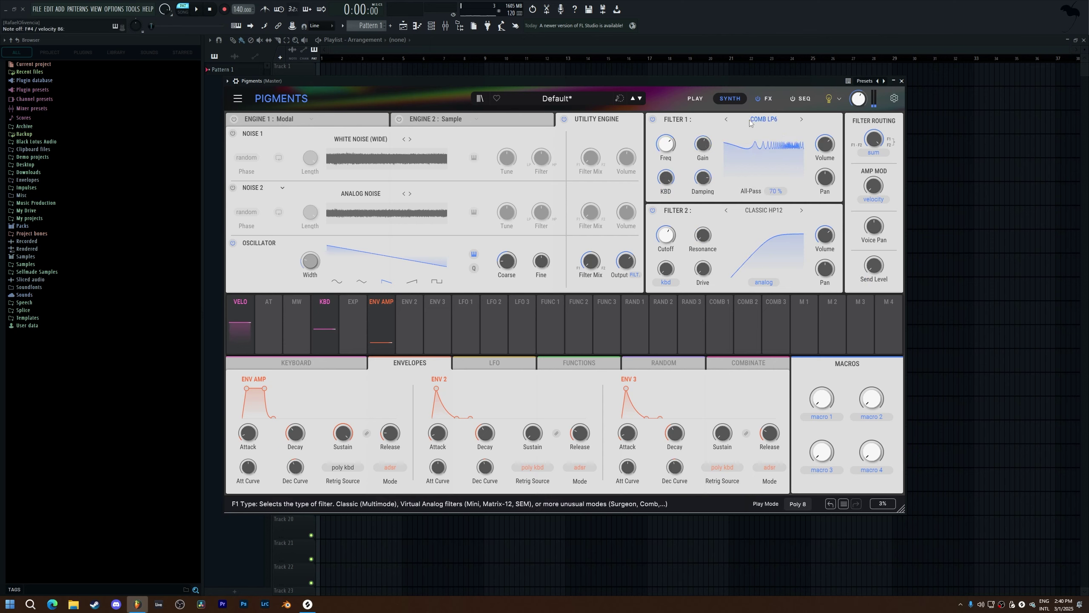
click(764, 119)
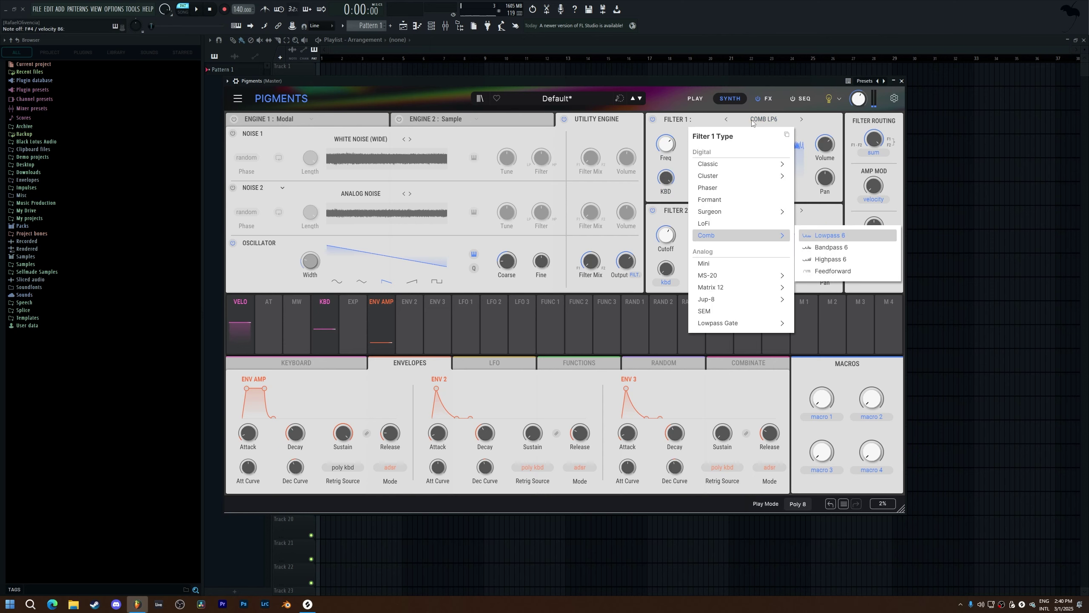
click(740, 263)
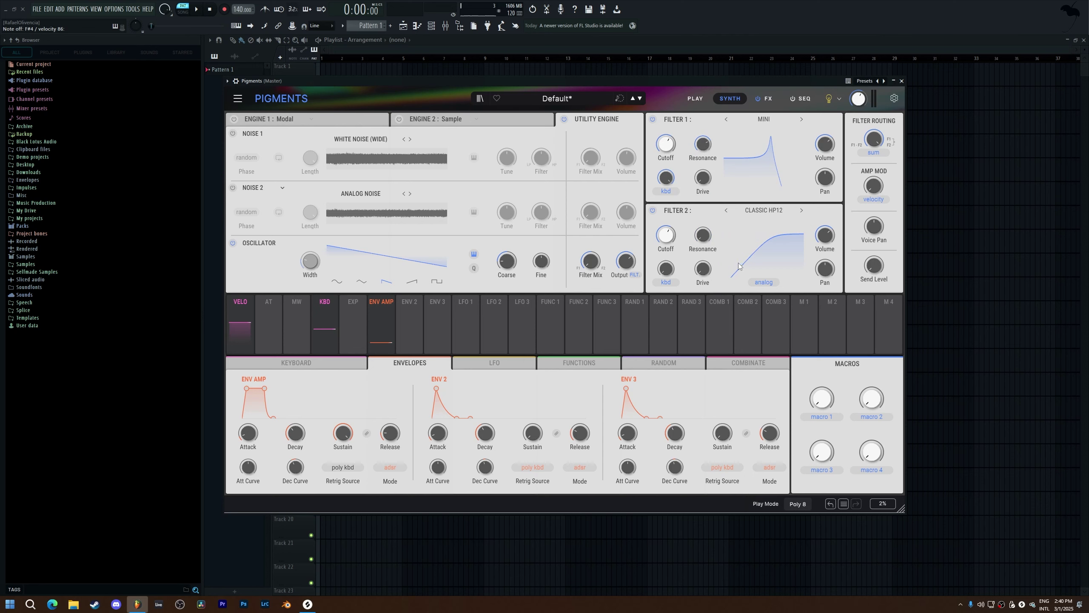
click(764, 119)
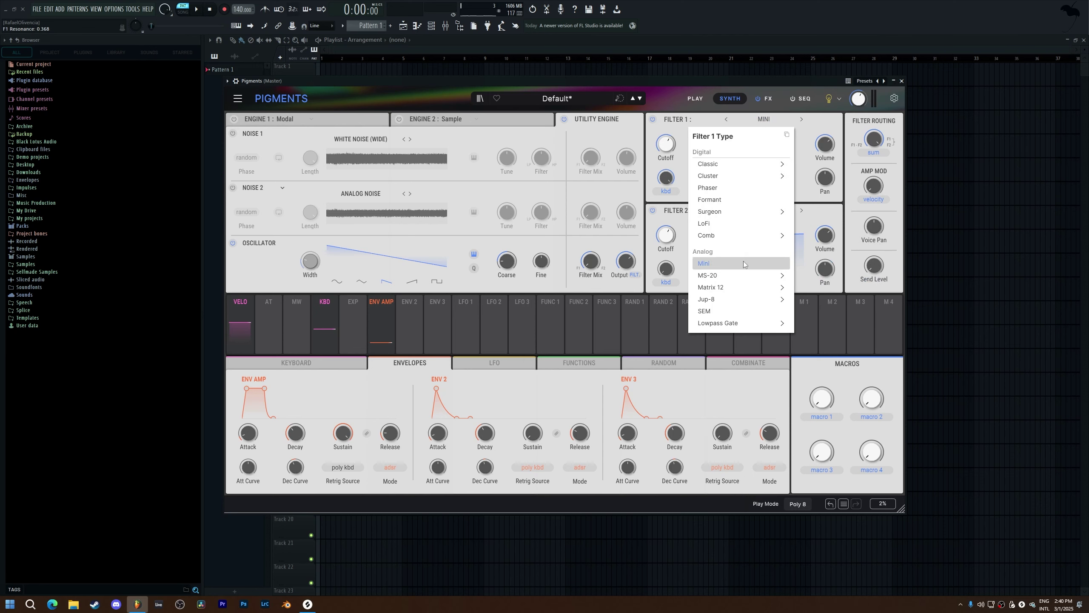
click(721, 269)
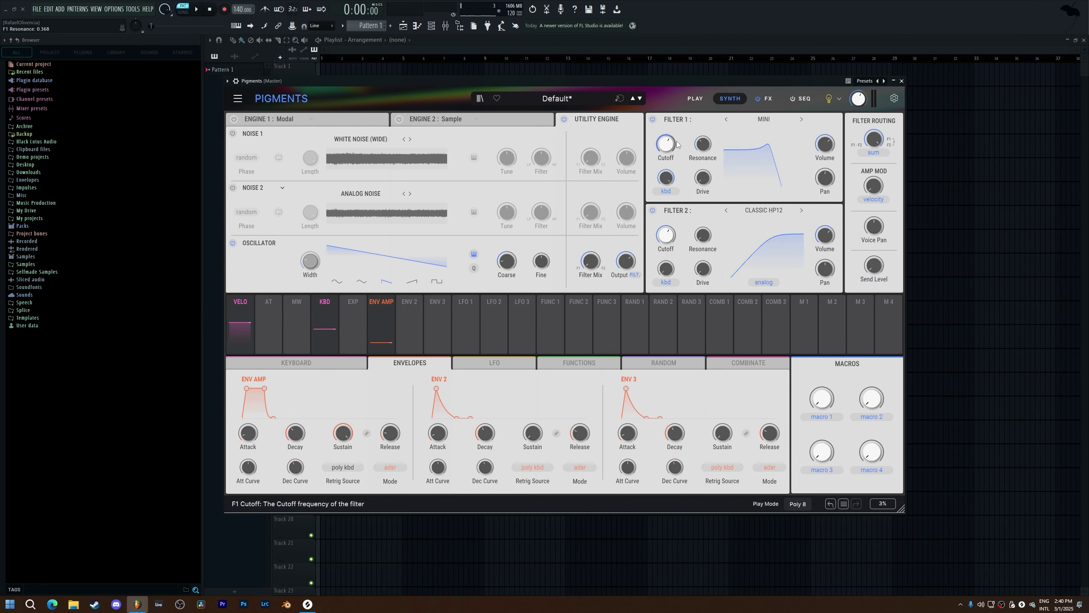
Try the MS-20 Lowpass 12 and the Matrix 12 types up to Bandpass 24 on Filter 1.
click(802, 119)
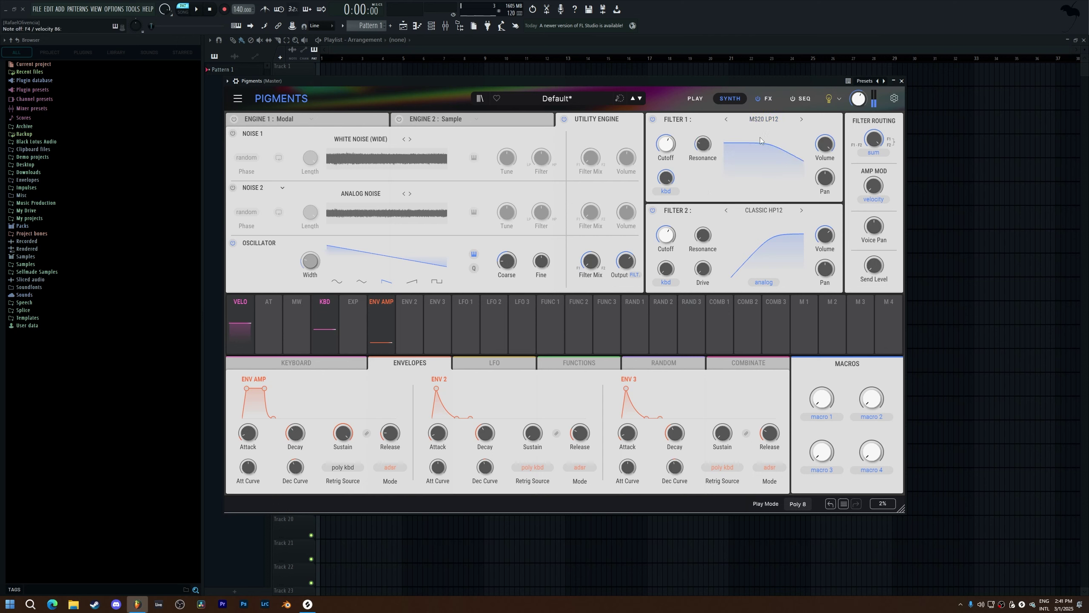
click(726, 119)
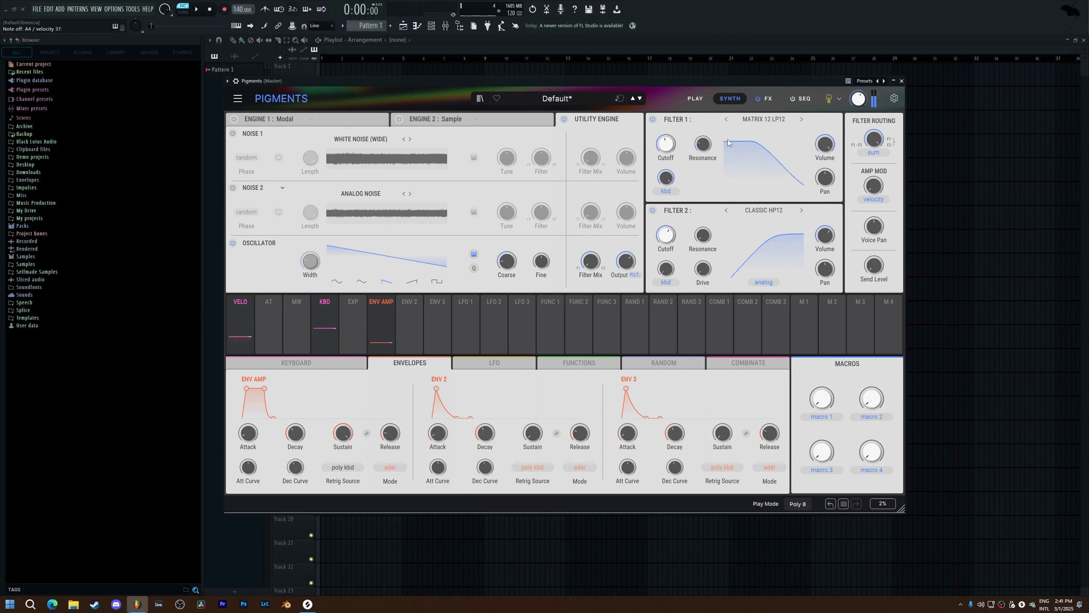
click(802, 119)
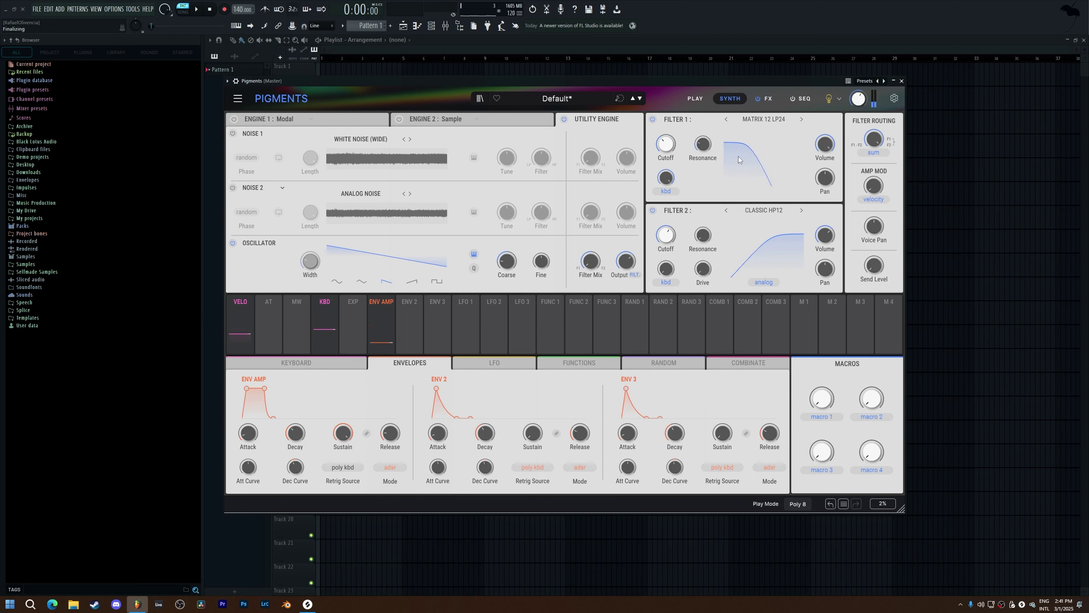
click(801, 119)
Try the SEM type and the Lowpass Gate VCA type on Filter 1, adjusting the gate's Level.
click(763, 119)
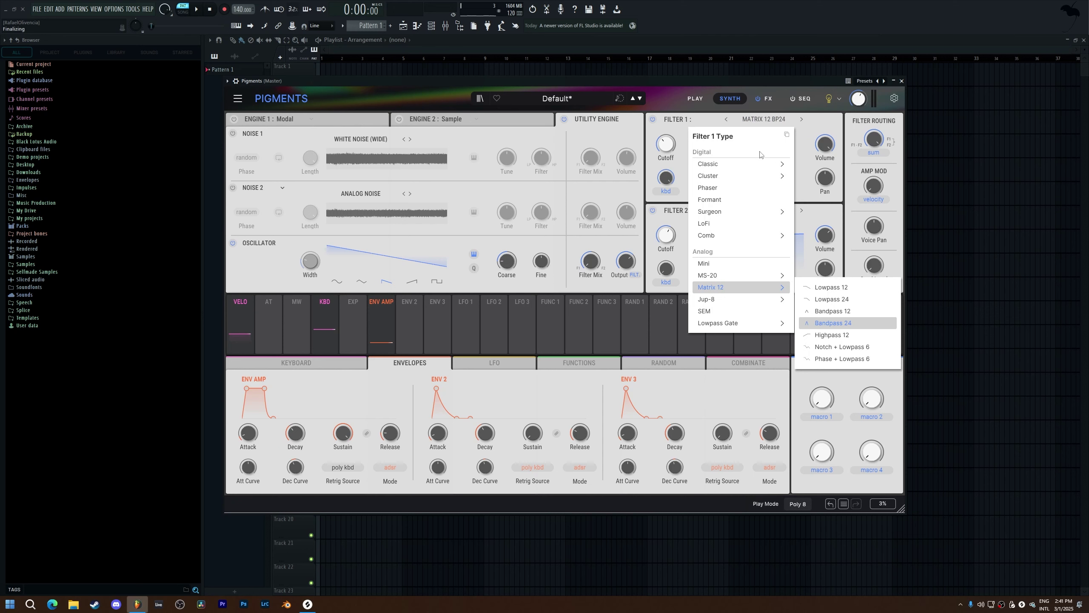
mouse_move(725, 302)
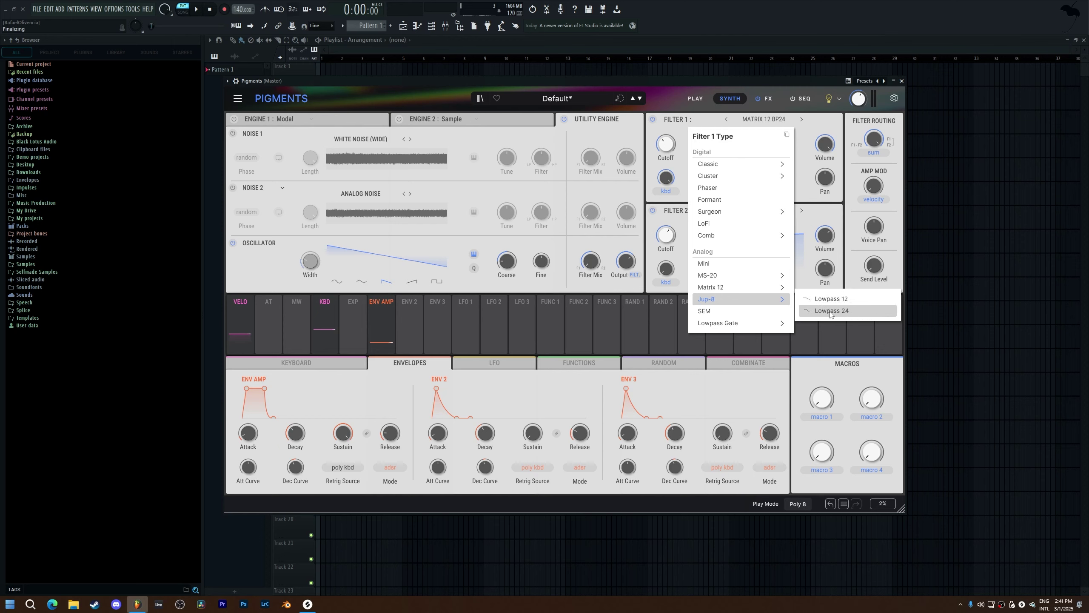
click(721, 311)
click(764, 119)
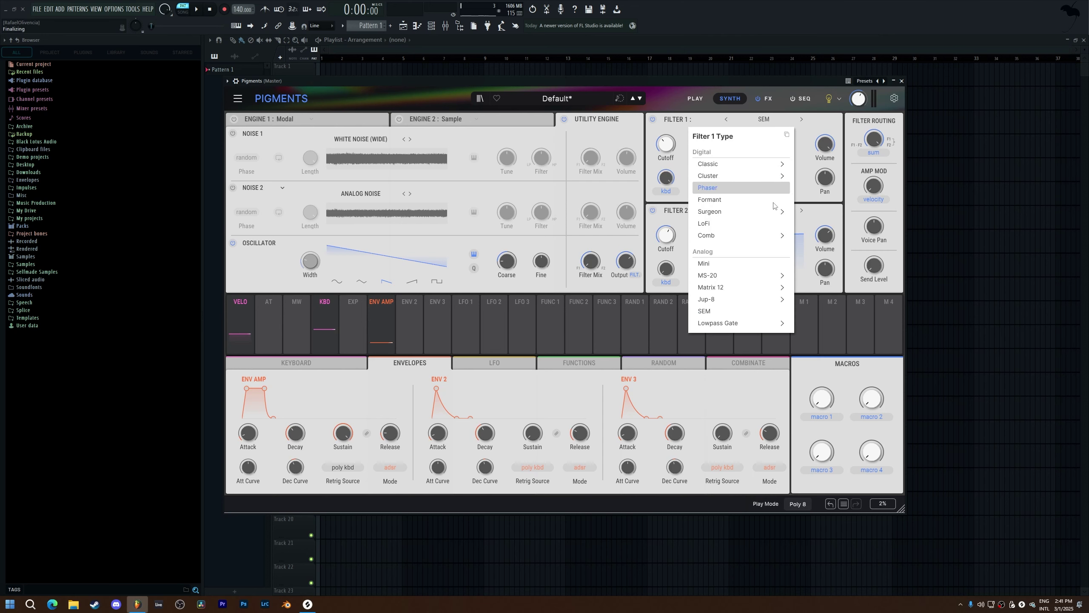
mouse_move(767, 329)
click(811, 322)
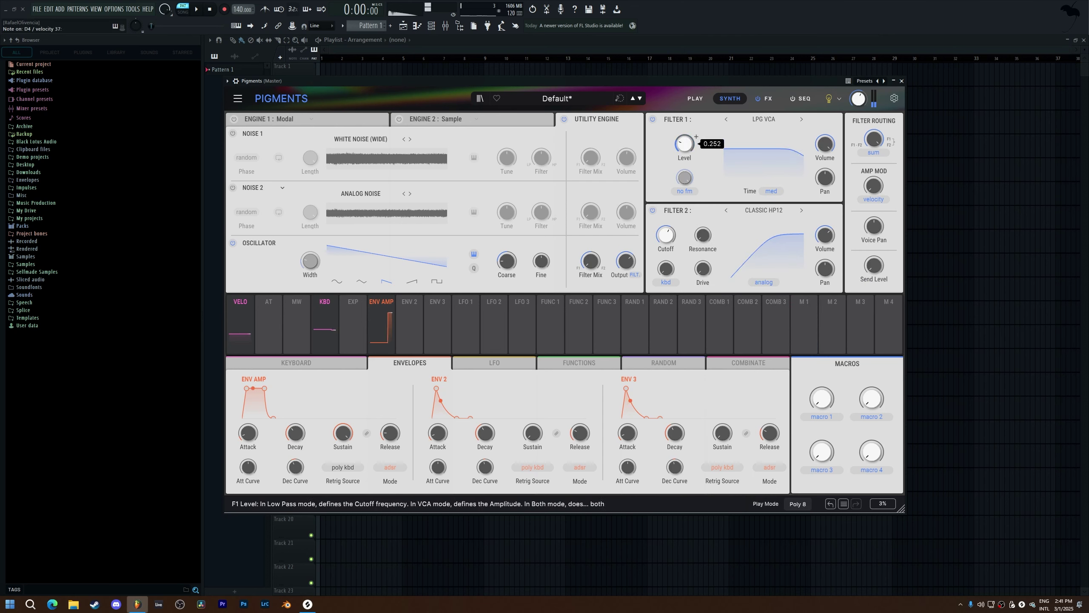
View Filter 1's FM source choices and change its type to Classic Lowpass 12.
click(685, 191)
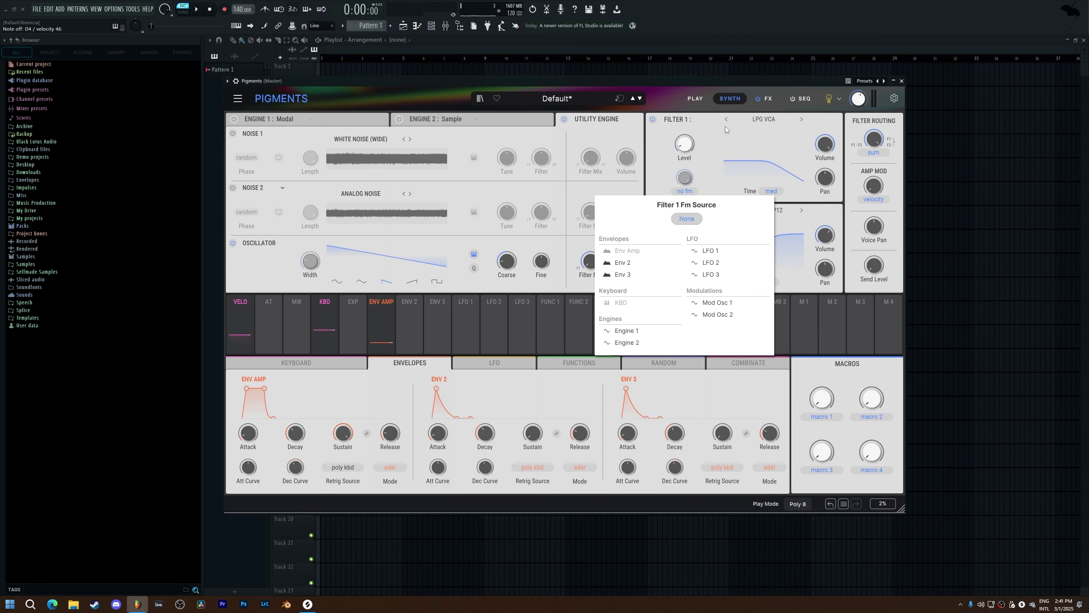
click(772, 122)
mouse_move(751, 165)
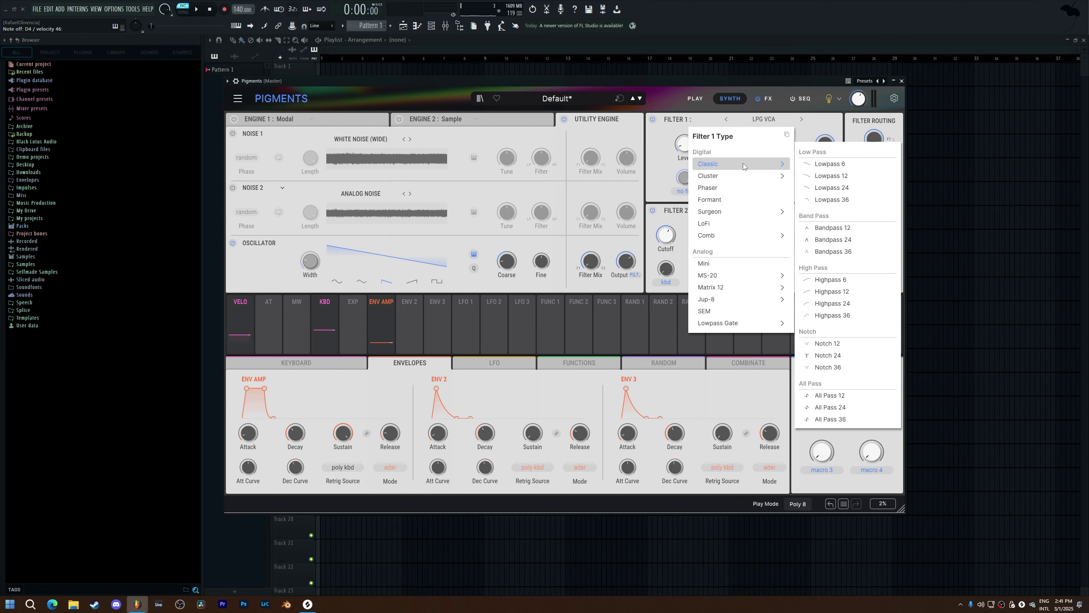
click(831, 175)
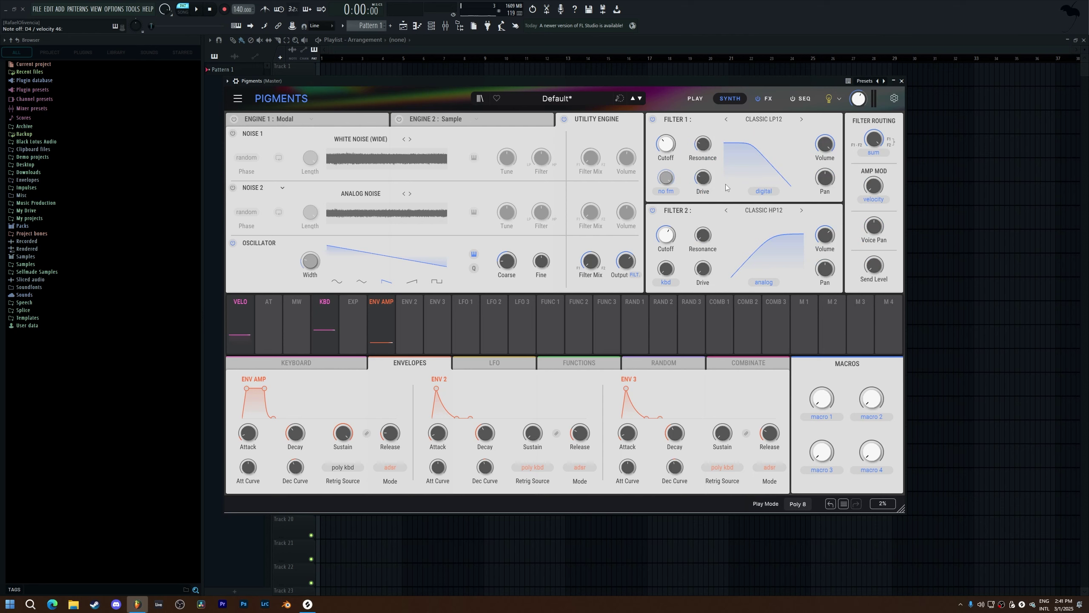
Raise Filter 1's Cutoff to about 1350 Hz and set its FM source to LFO 1 with an FM Amount of about 0.288.
click(666, 191)
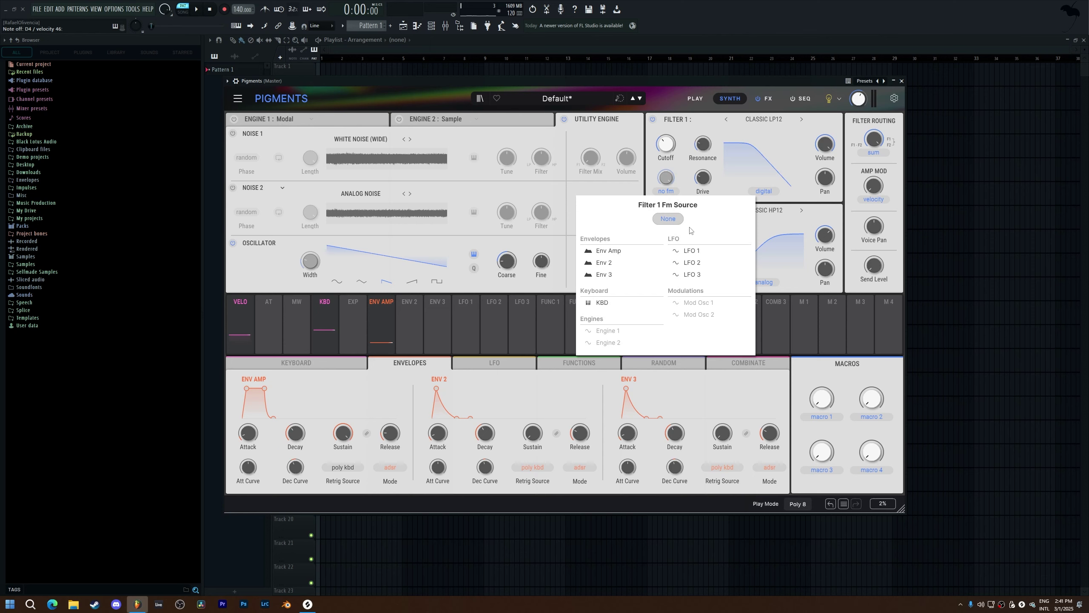
click(682, 180)
scroll(666, 144, up, 2)
click(667, 191)
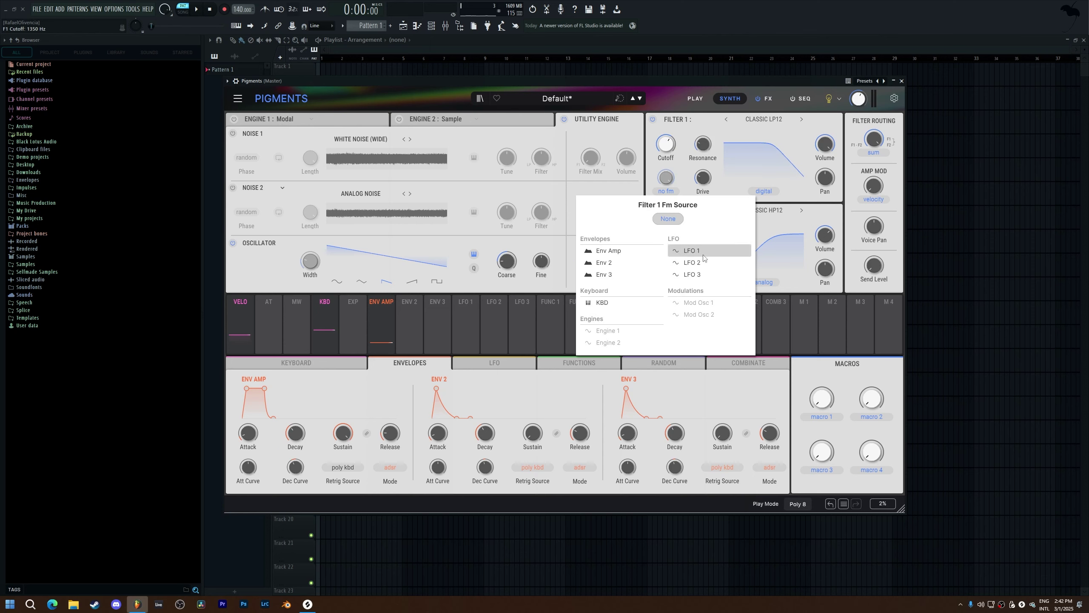
click(691, 251)
scroll(663, 177, up, 3)
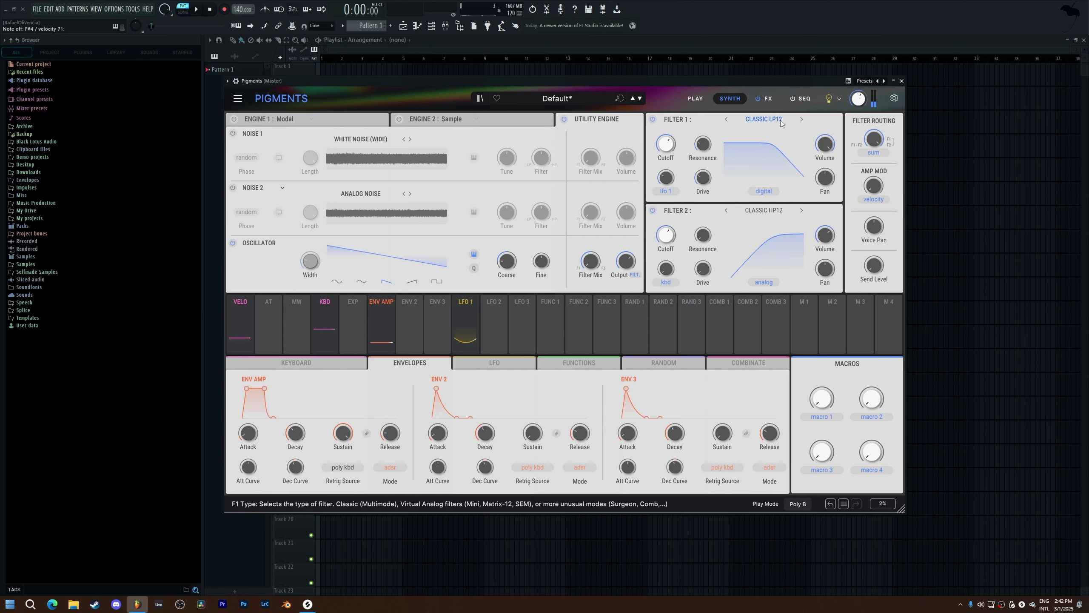
click(666, 191)
Change Filter 1 to the Lowpass Gate VCA type and set its FM source to Engine 1.
click(764, 120)
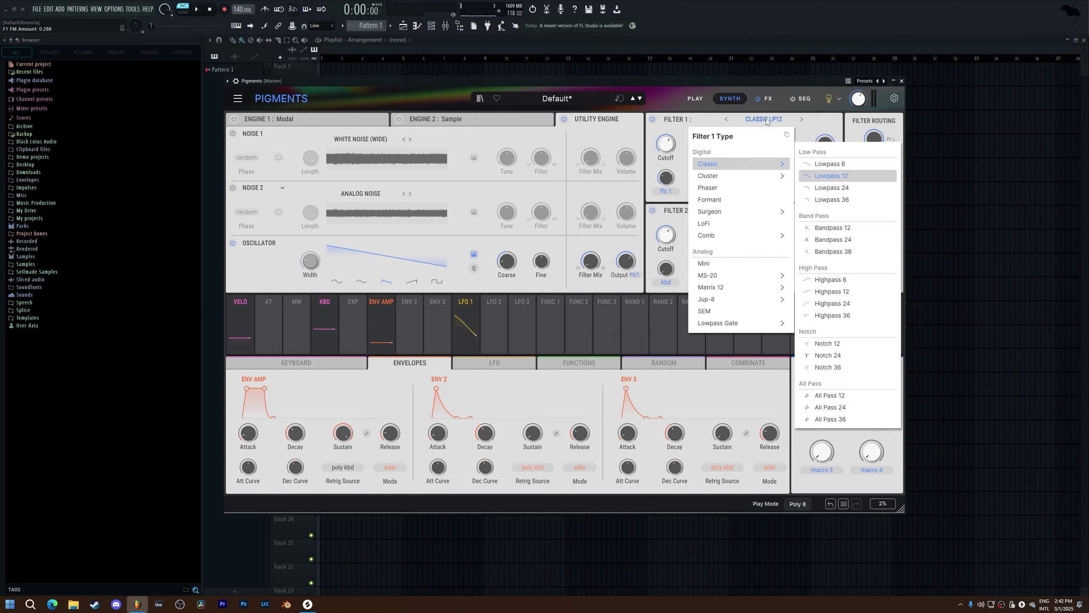
mouse_move(746, 326)
click(840, 327)
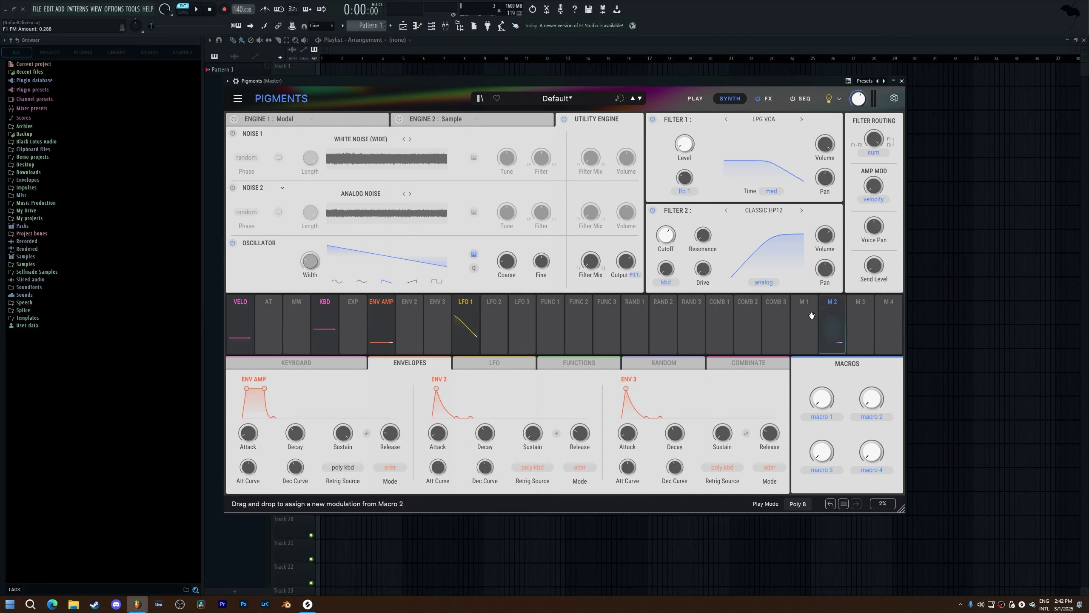
click(684, 191)
click(631, 330)
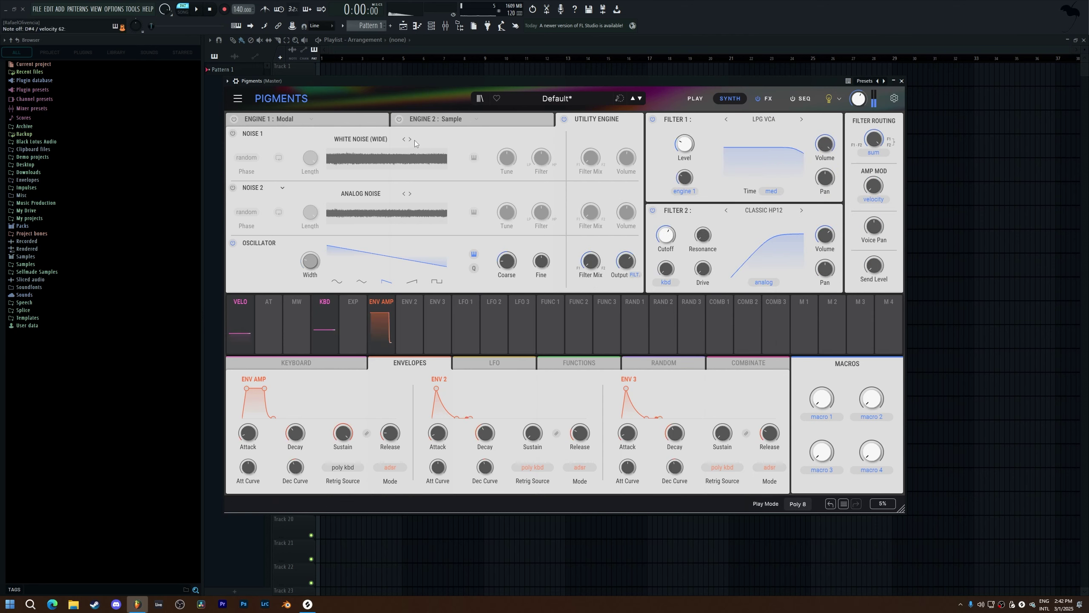
Change Engine 1's type to Analog and bypass both Filter 1 and Filter 2.
click(306, 123)
click(299, 121)
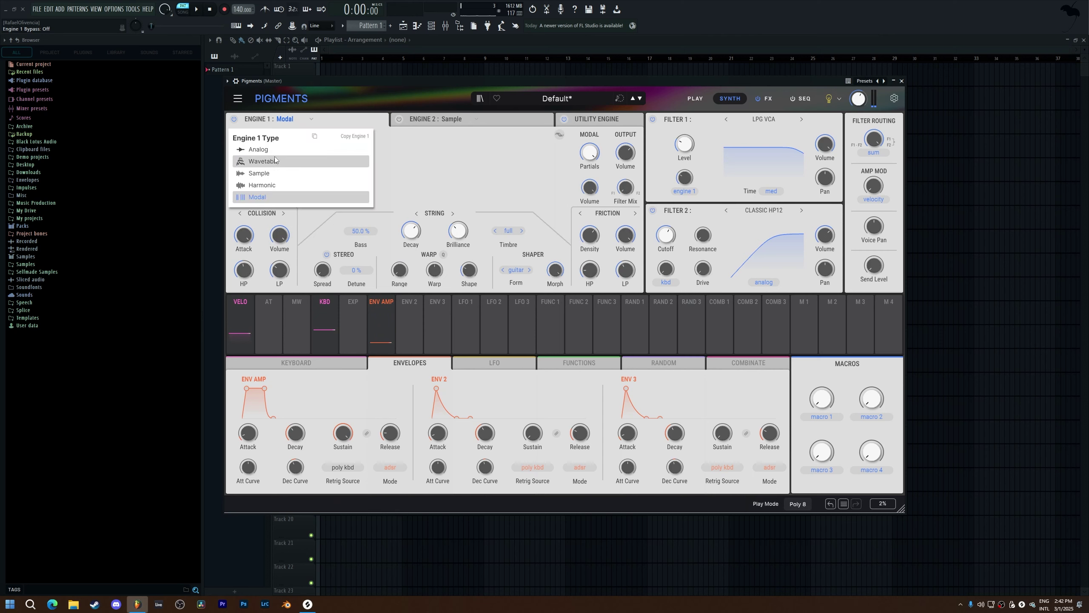
click(251, 161)
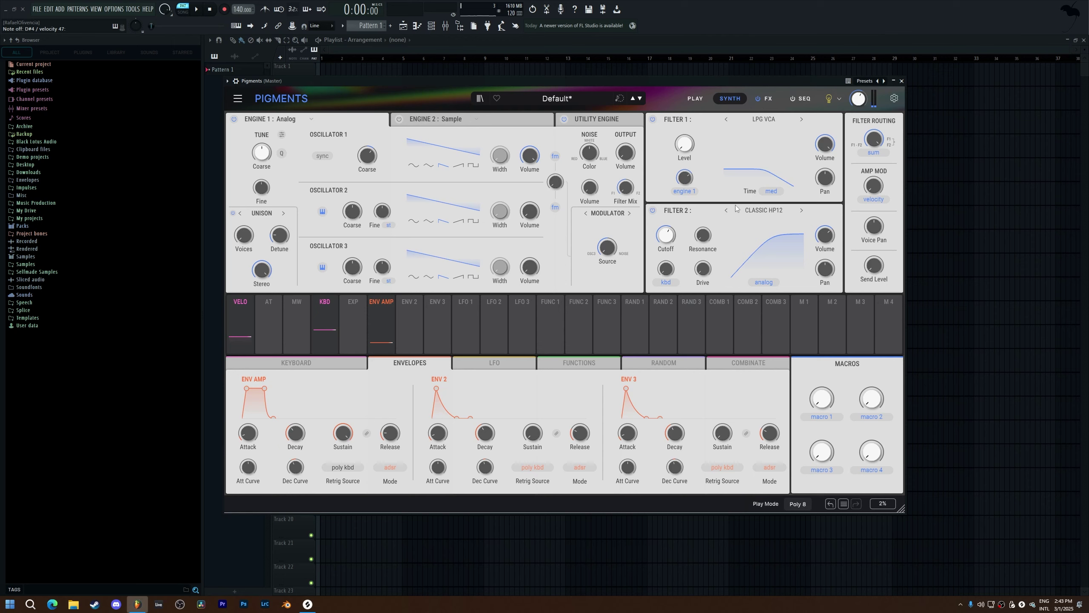
click(653, 120)
click(652, 211)
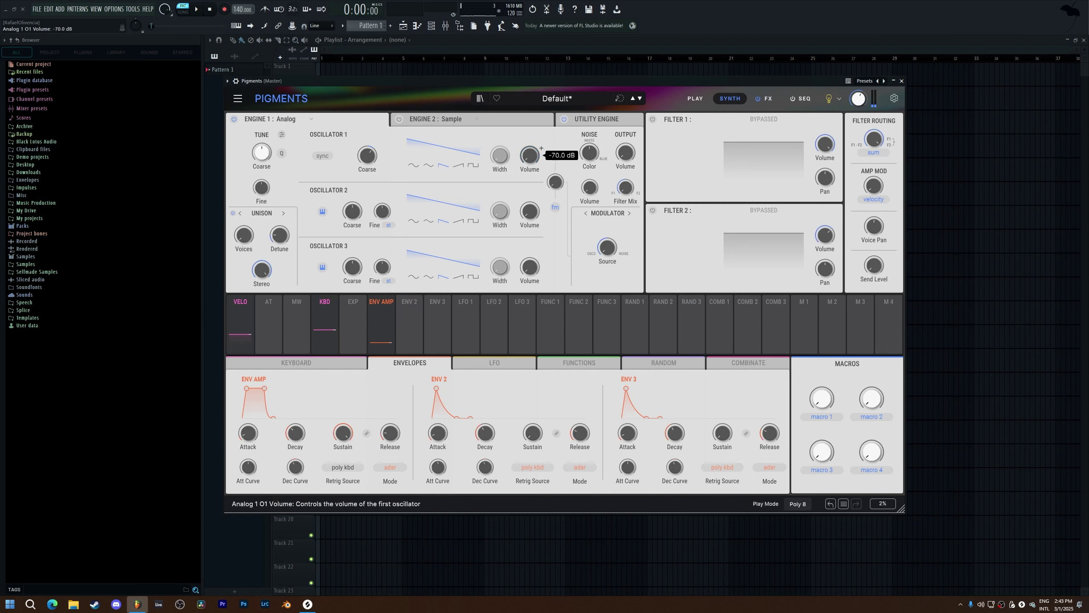
Modulate Oscillator 1's Volume with Env 2 at an amount of 1.00.
click(409, 301)
drag(529, 155, 530, 138)
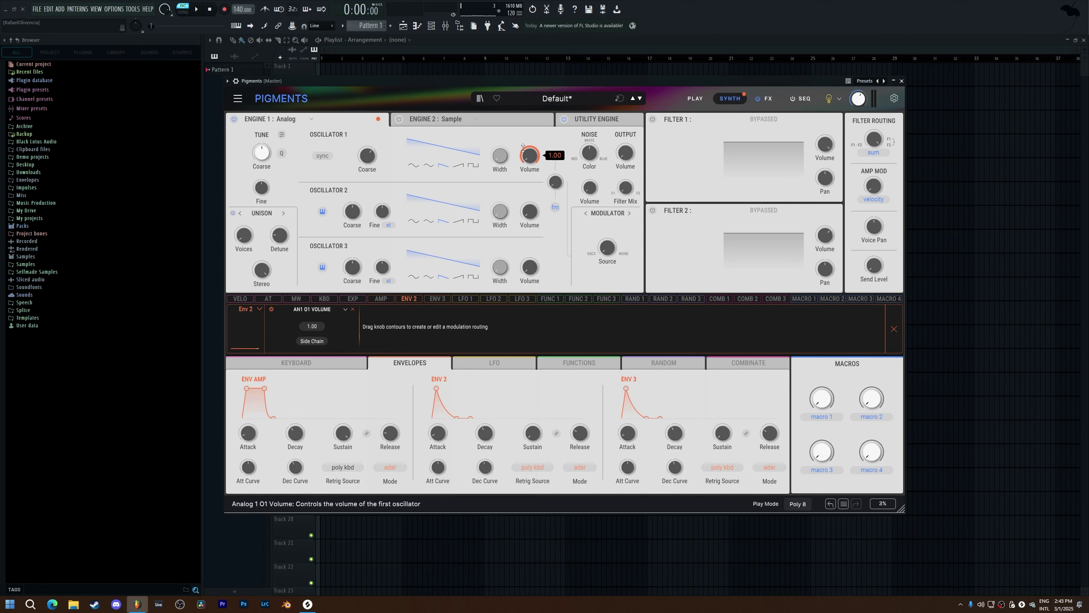
click(459, 299)
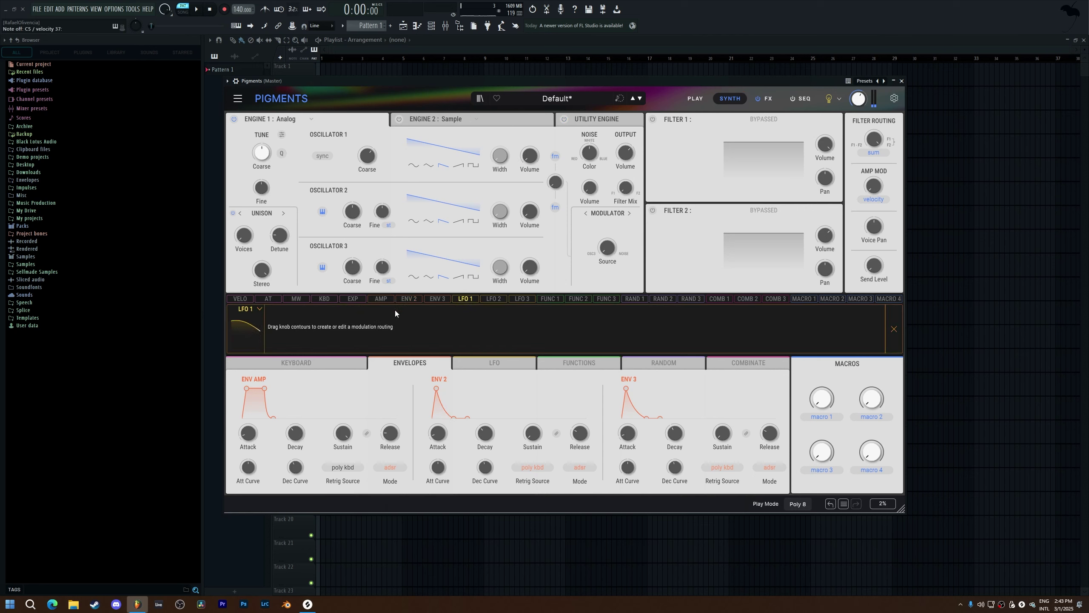
Set Oscillator 1 to a square wave and its Coarse tuning to 12 st.
click(470, 298)
click(472, 165)
drag(375, 158, 379, 148)
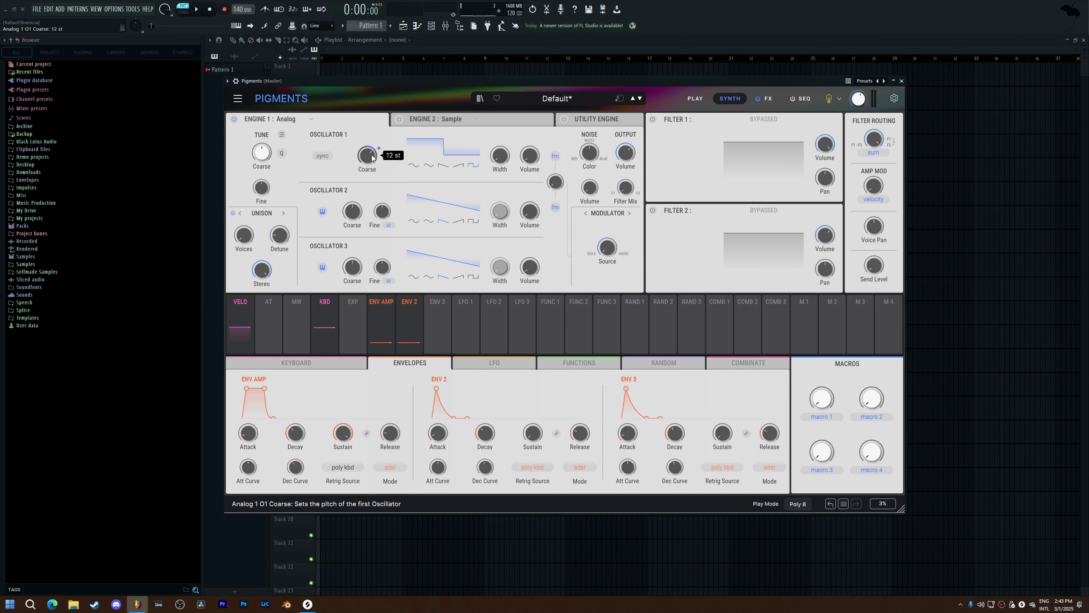
Modulate Oscillator 1's Width with LFO 1 at an amount of 0.20 and adjust LFO 1's Rate.
click(464, 318)
drag(501, 165, 502, 148)
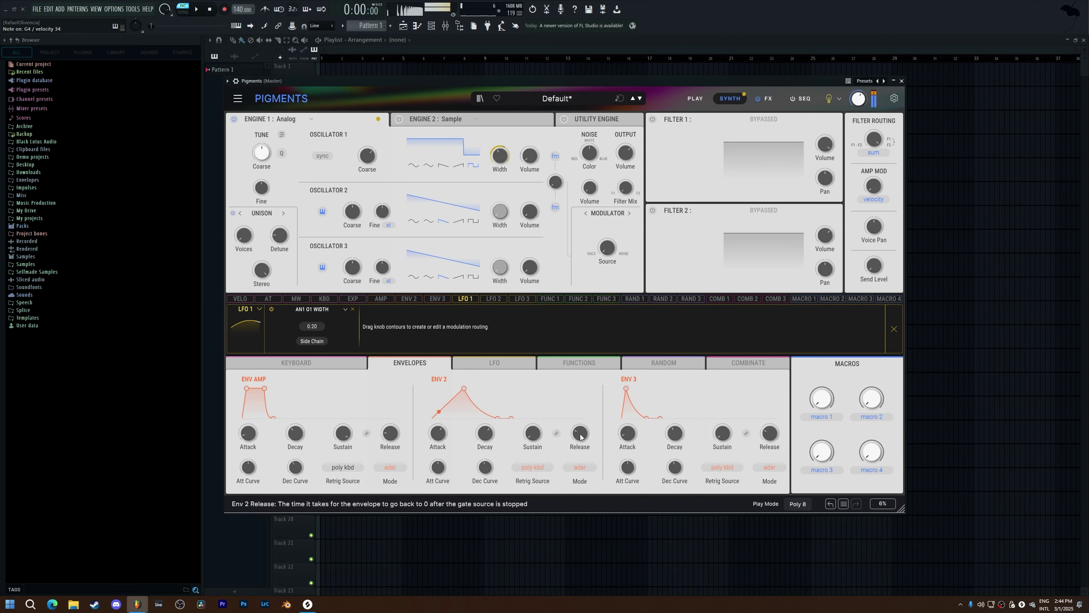
click(517, 362)
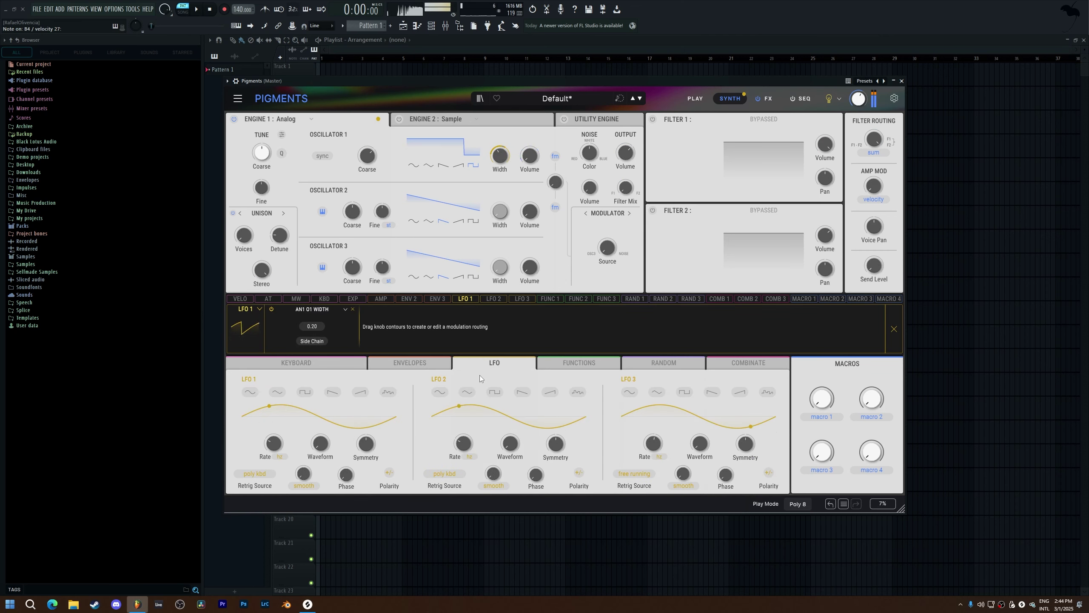
drag(278, 448, 279, 440)
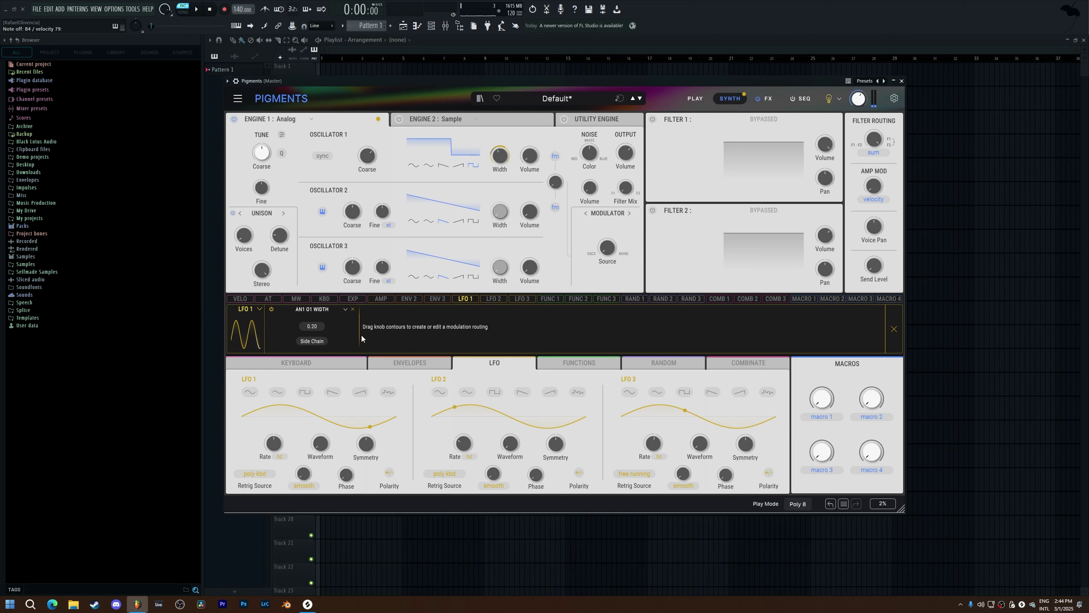
Reshape Function 1's curve with an extra early peak, a dip before the midpoint and a curved final slope.
click(549, 298)
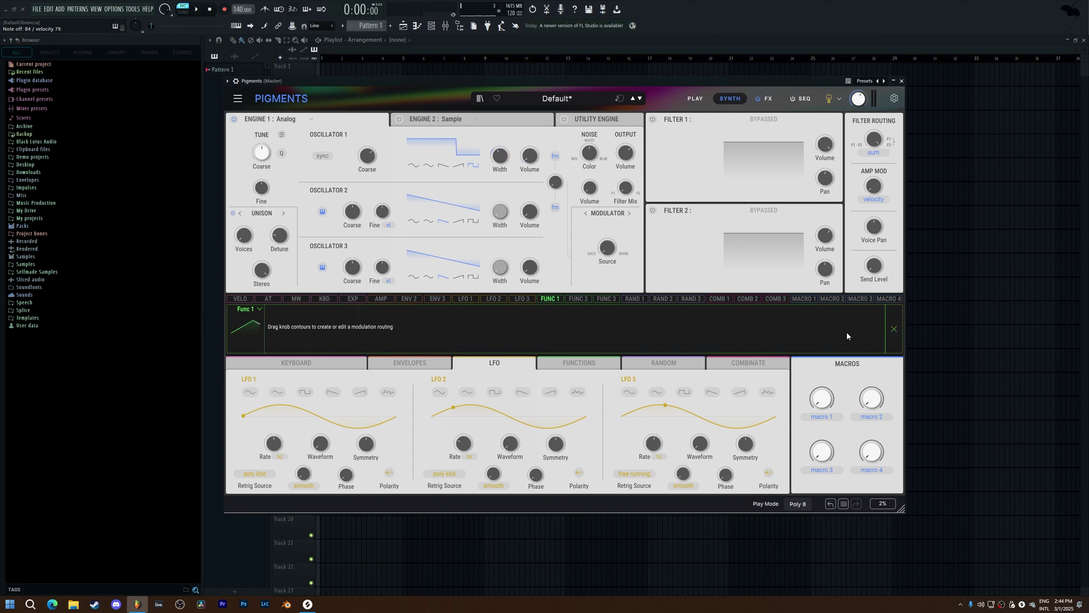
click(579, 362)
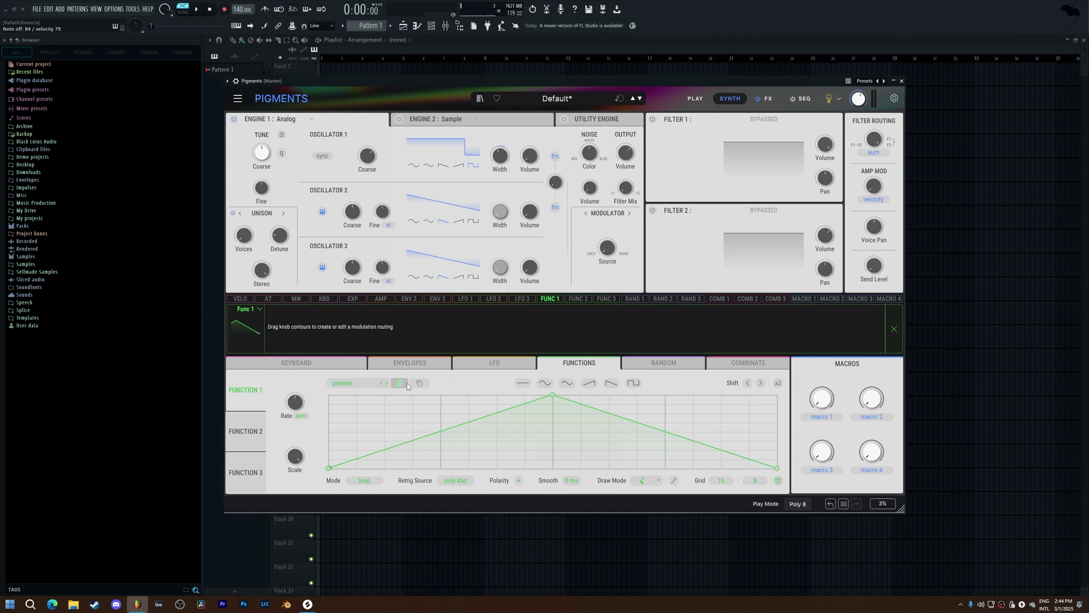
drag(371, 454, 371, 413)
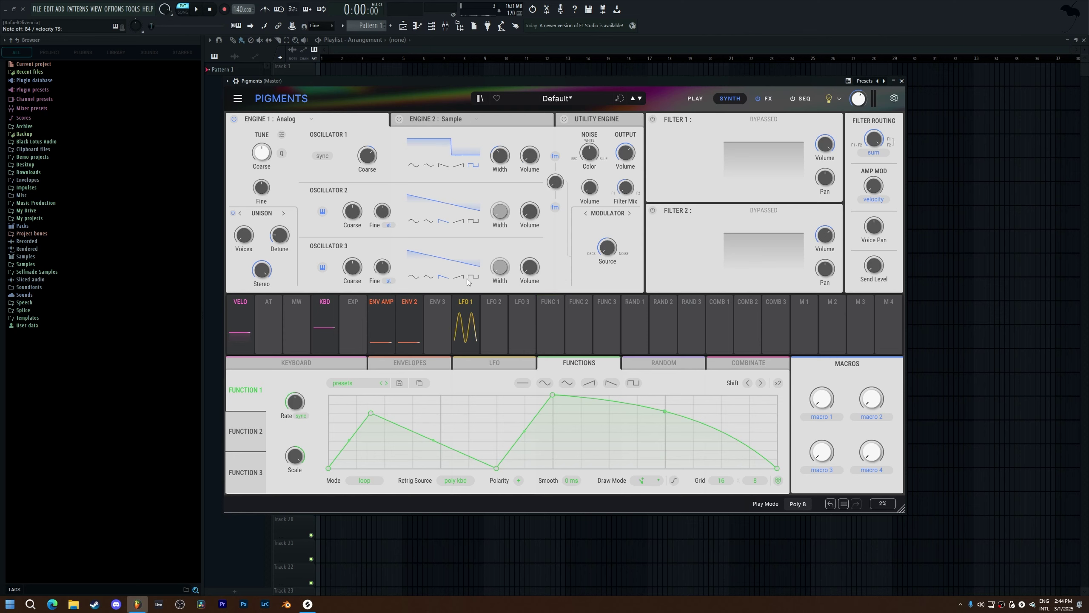
Modulate Oscillator 1's Coarse tuning with Func 1 at an amount of 0.30.
click(551, 310)
drag(367, 150, 356, 160)
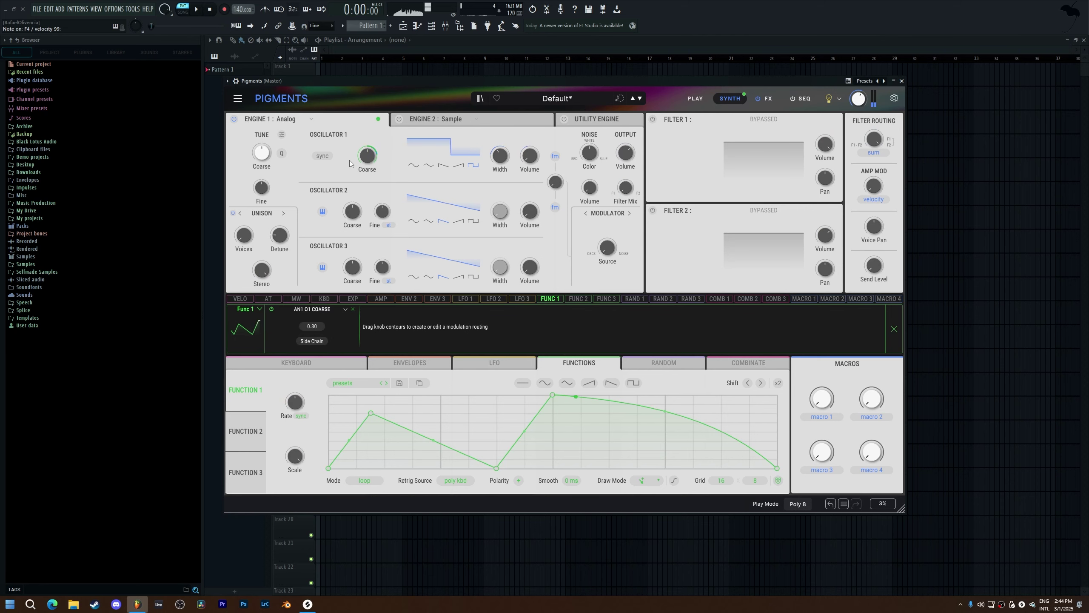
click(550, 299)
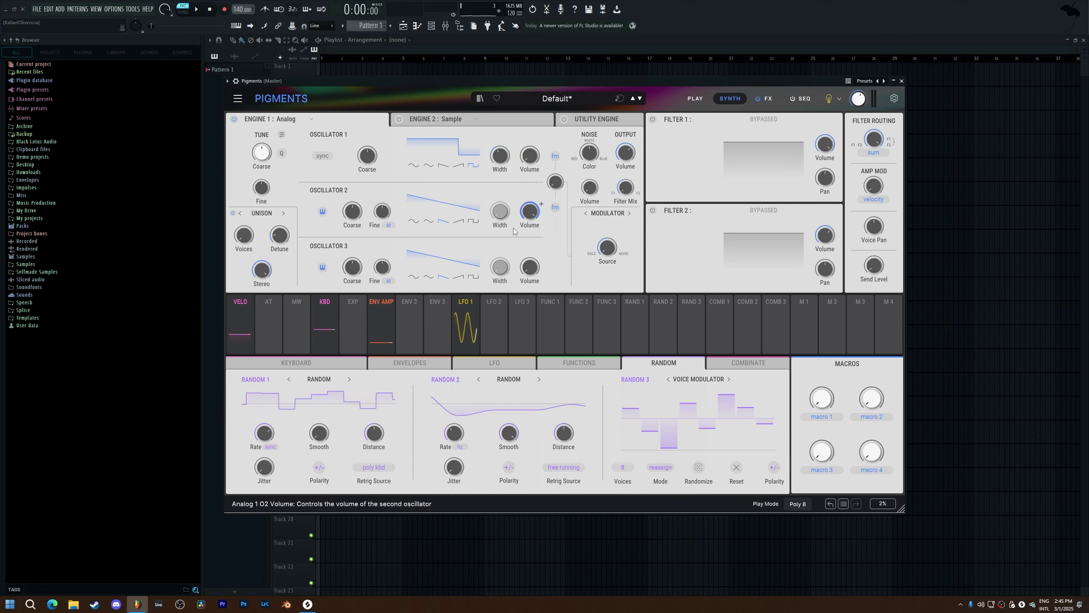
Set Oscillator 2 to a square wave and modulate its Coarse tuning with Rand 1 at an amount of 0.22.
click(473, 221)
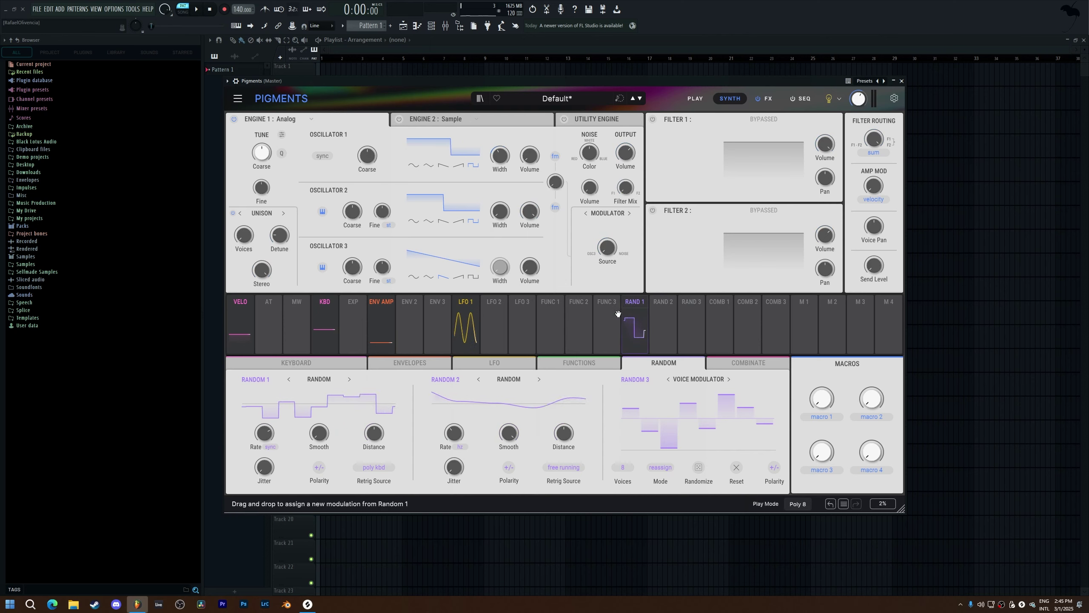
click(643, 305)
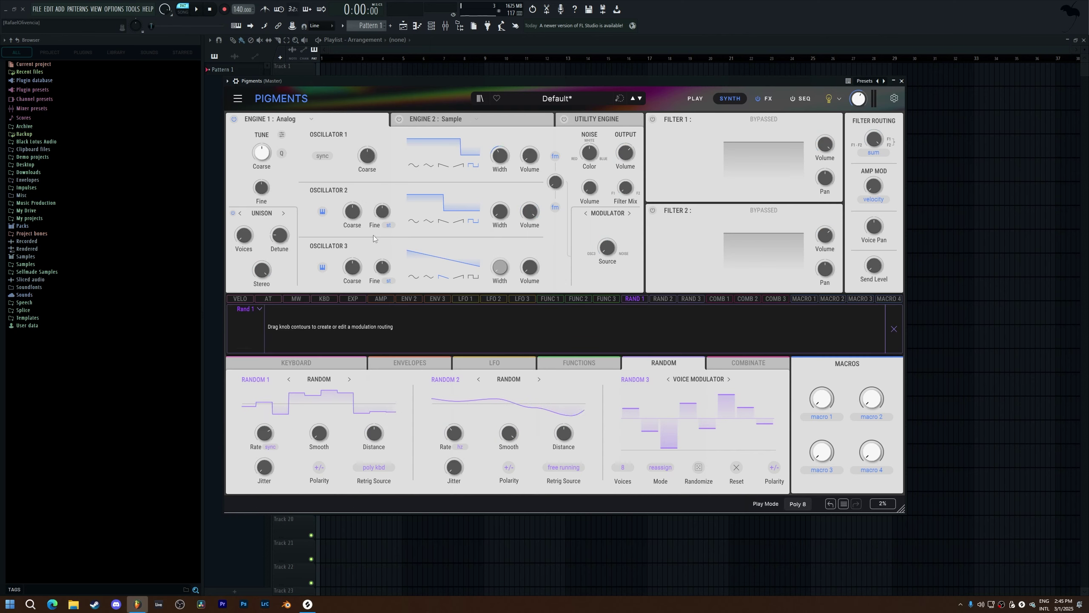
drag(352, 211, 353, 201)
Try the Voice Modulator and Sample & Hold types on Random 1, returning to the Random type.
click(329, 380)
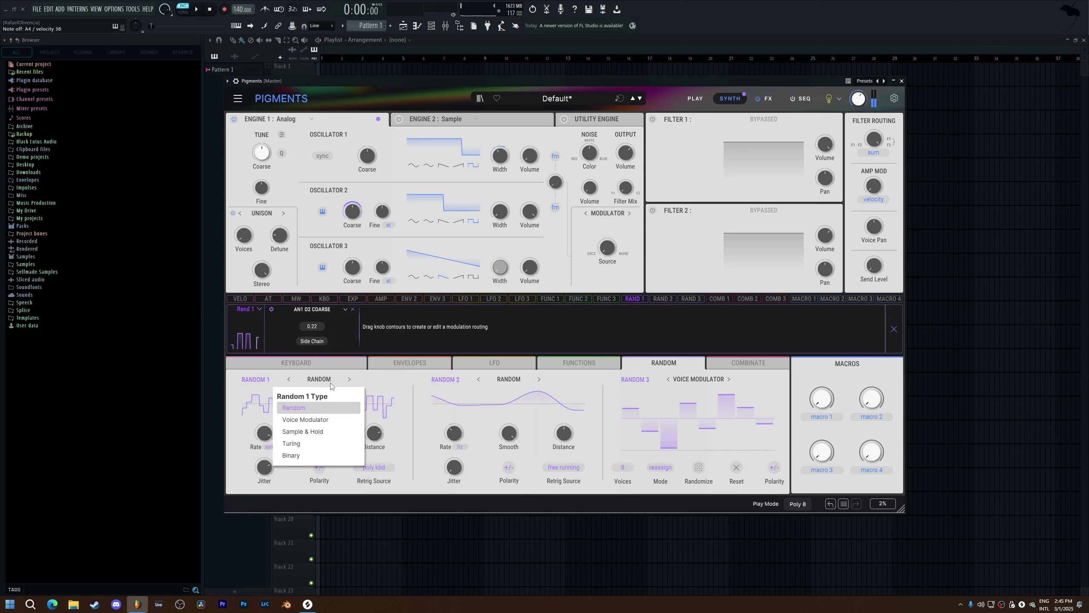
click(330, 420)
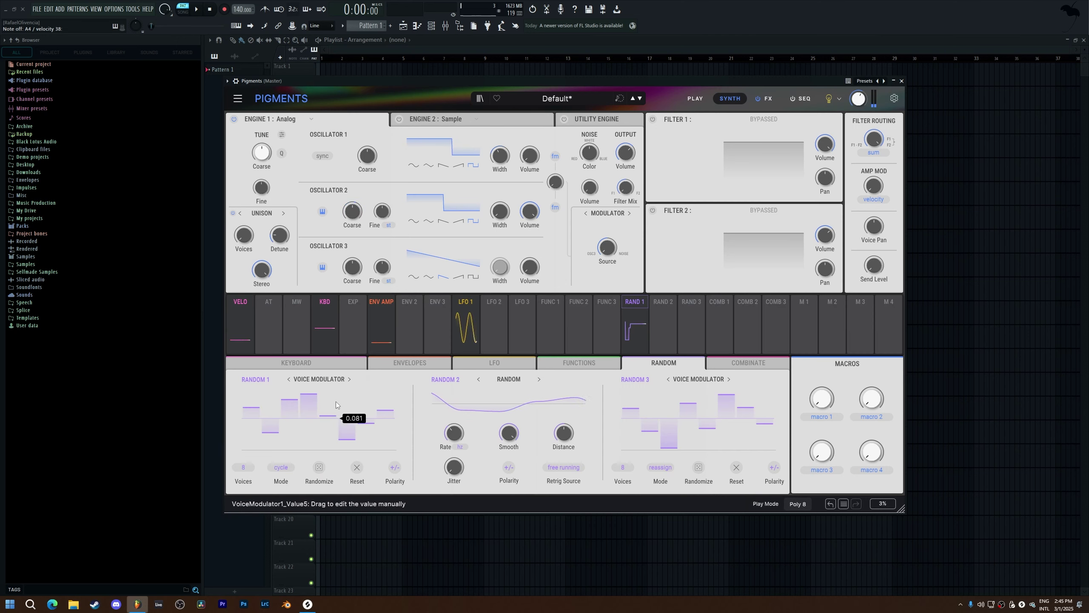
click(350, 379)
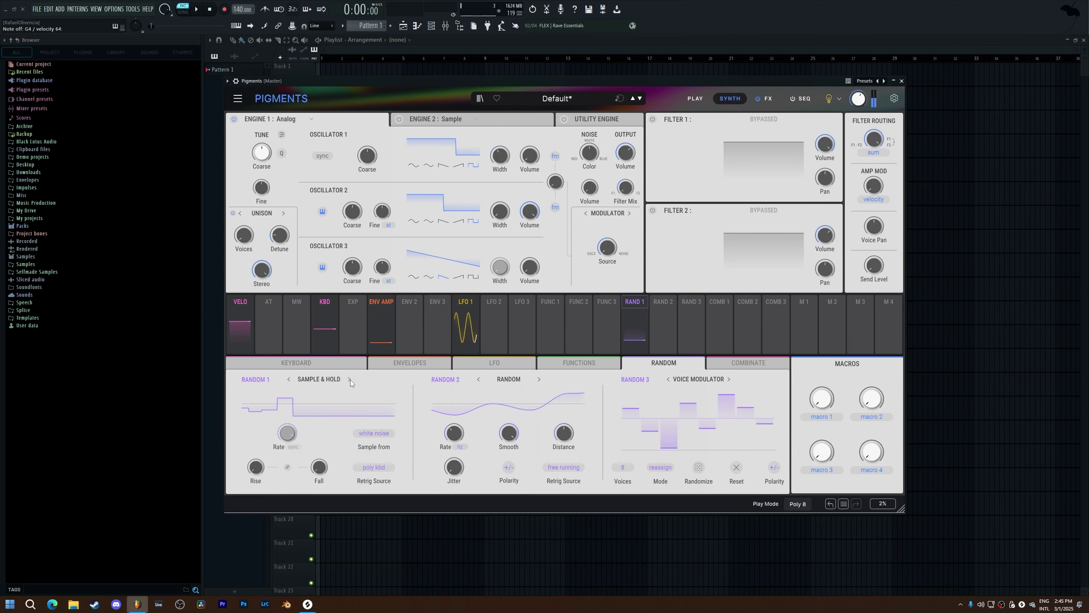
click(337, 379)
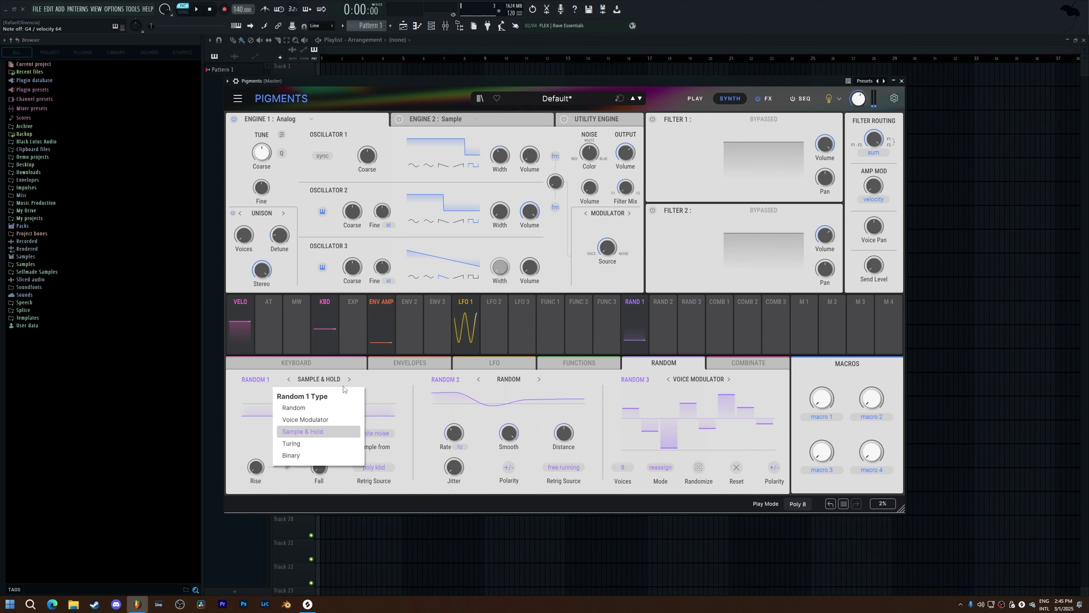
click(320, 406)
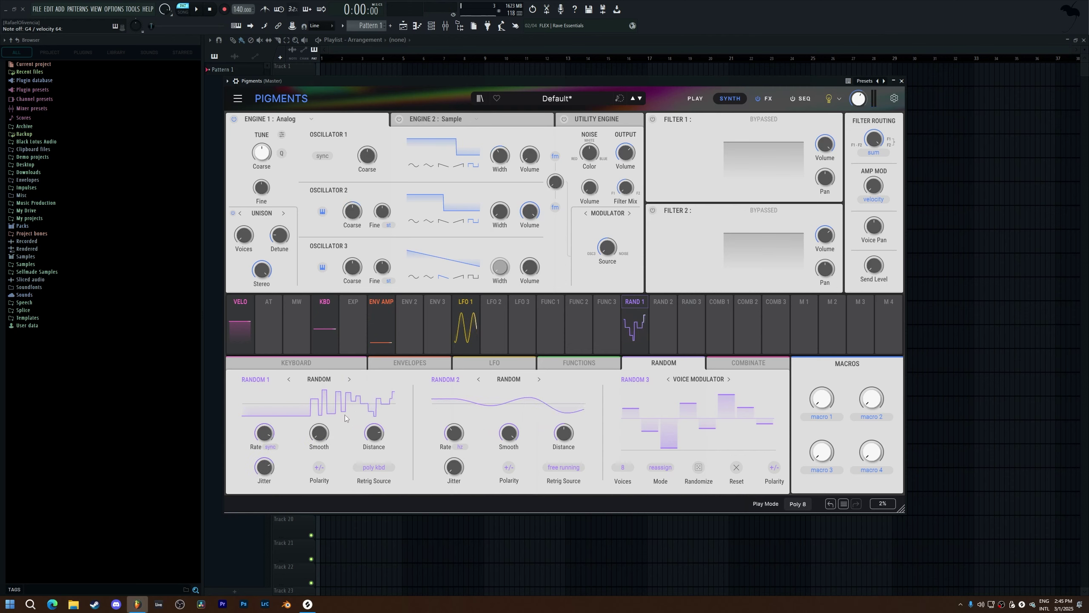
Change Random 1 to Sample & Hold, view its retrigger sources and set the Retrig Source to Mono KBD.
click(319, 378)
click(332, 431)
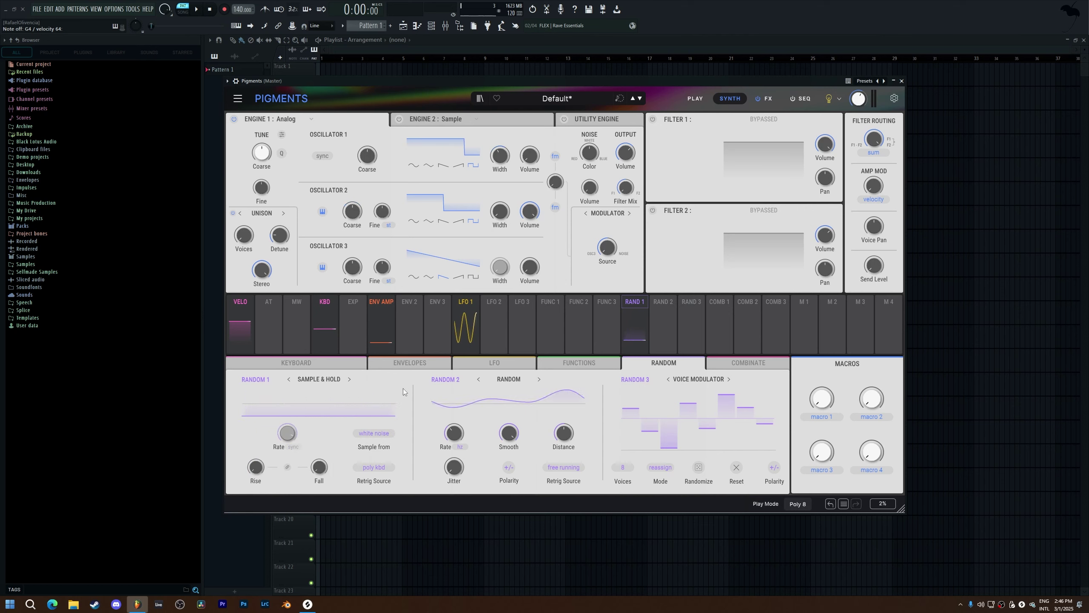
click(377, 468)
click(376, 468)
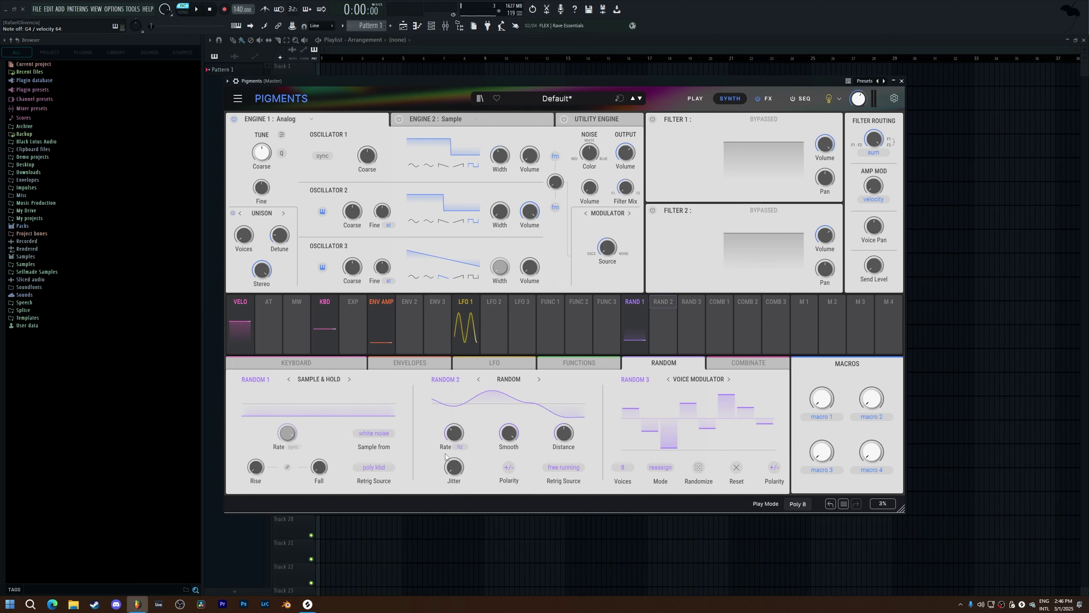
click(372, 468)
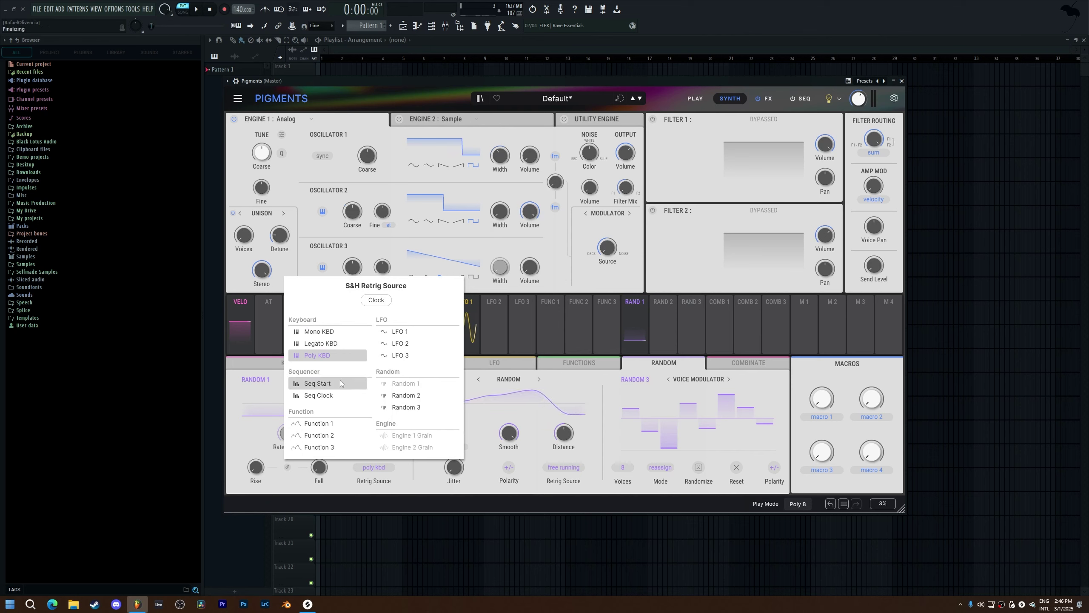
click(329, 397)
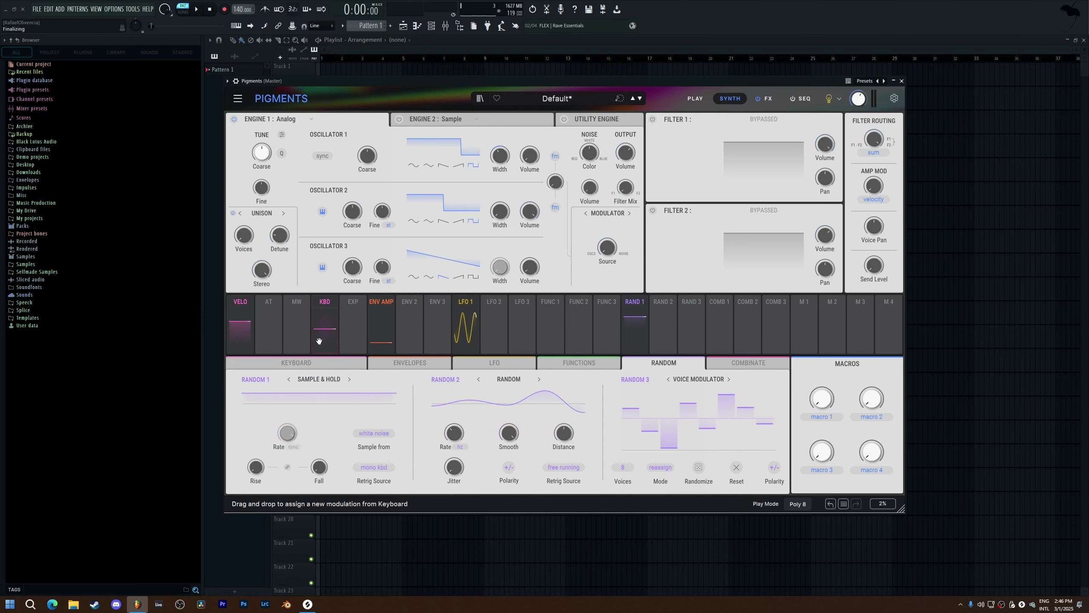
Set the Sample & Hold Retrig Source to Poly KBD and change Random 1's type to Turing.
click(374, 467)
click(344, 359)
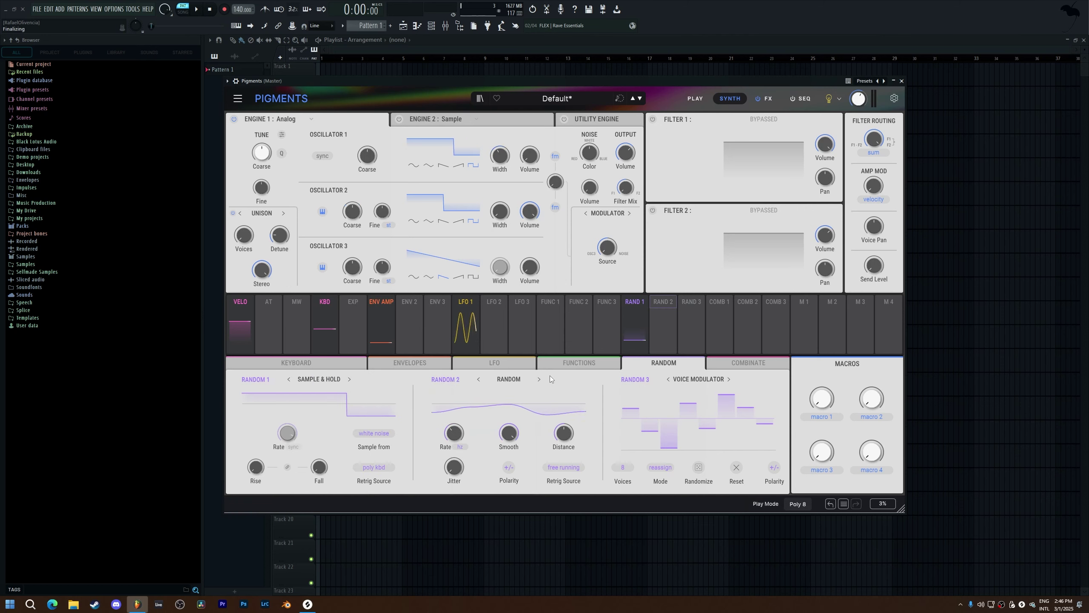
click(349, 378)
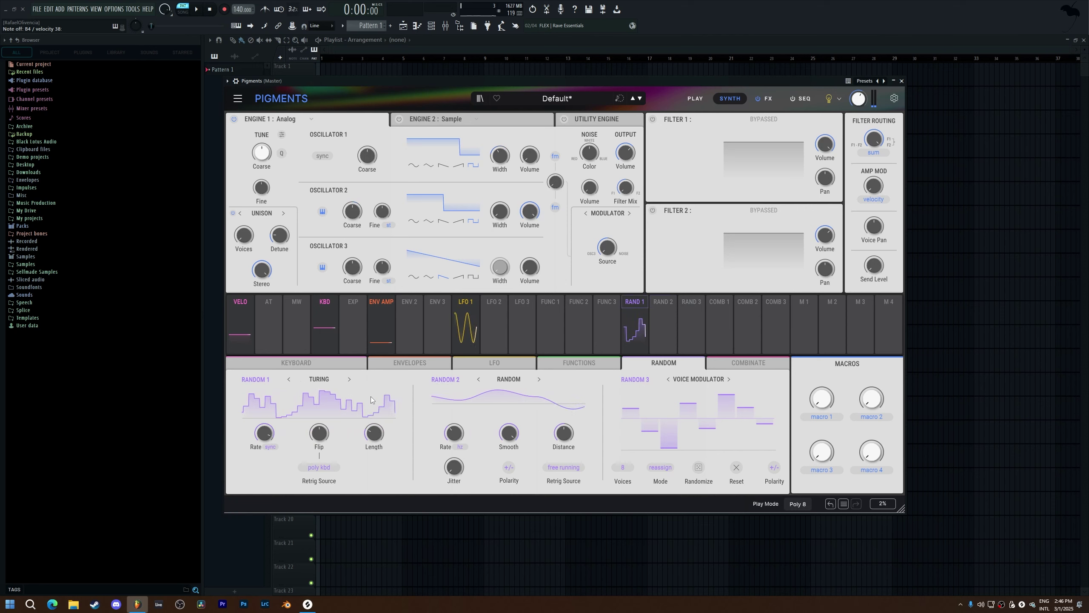
Set Combinate 1's type to Sum and Combinate 2's type to Diff.
click(753, 363)
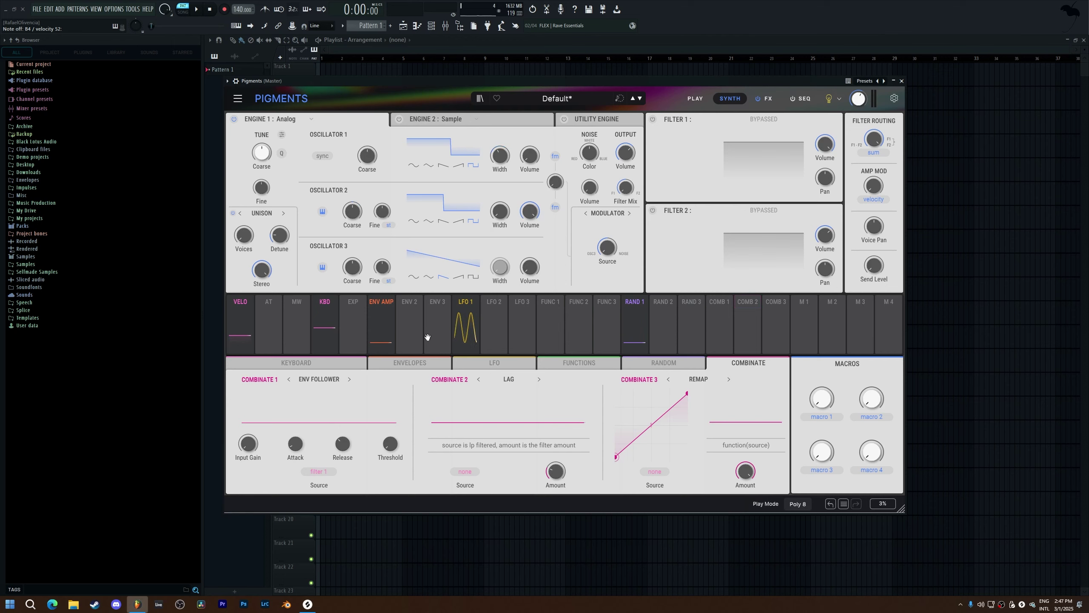
click(320, 379)
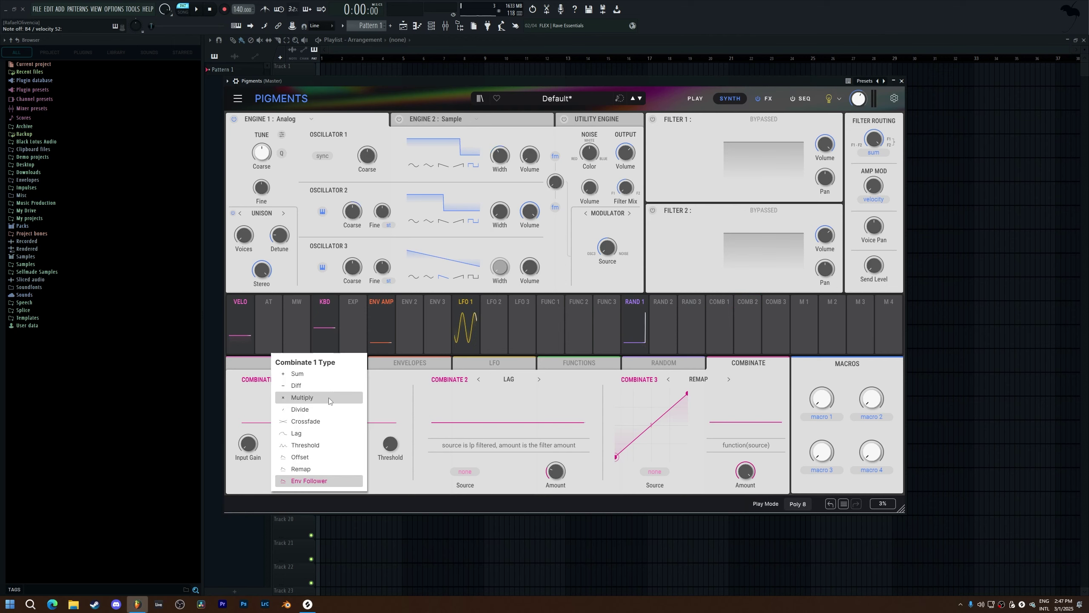
click(312, 372)
click(508, 379)
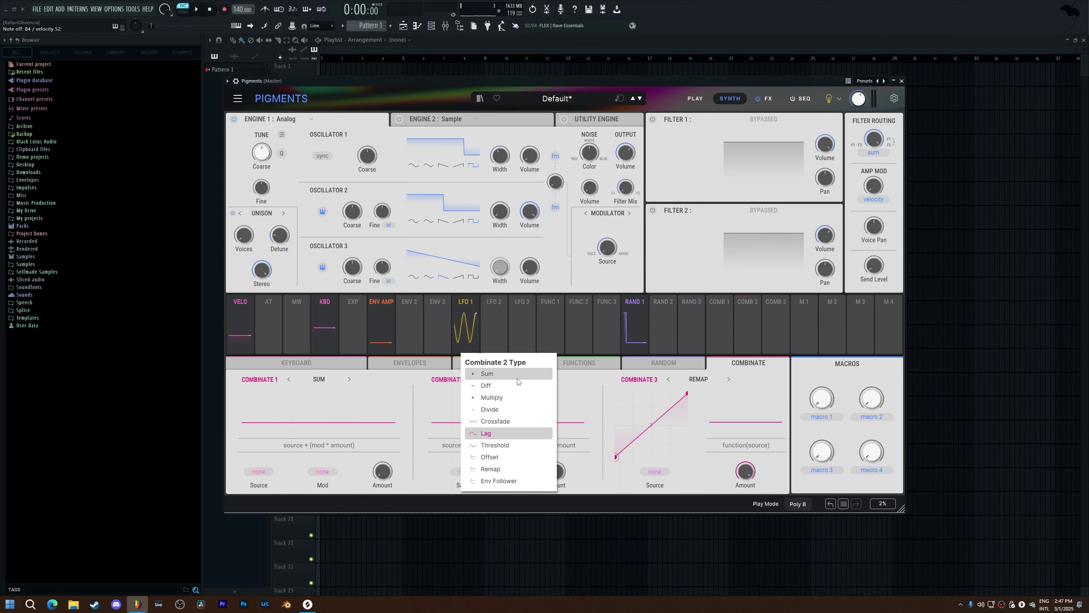
click(485, 394)
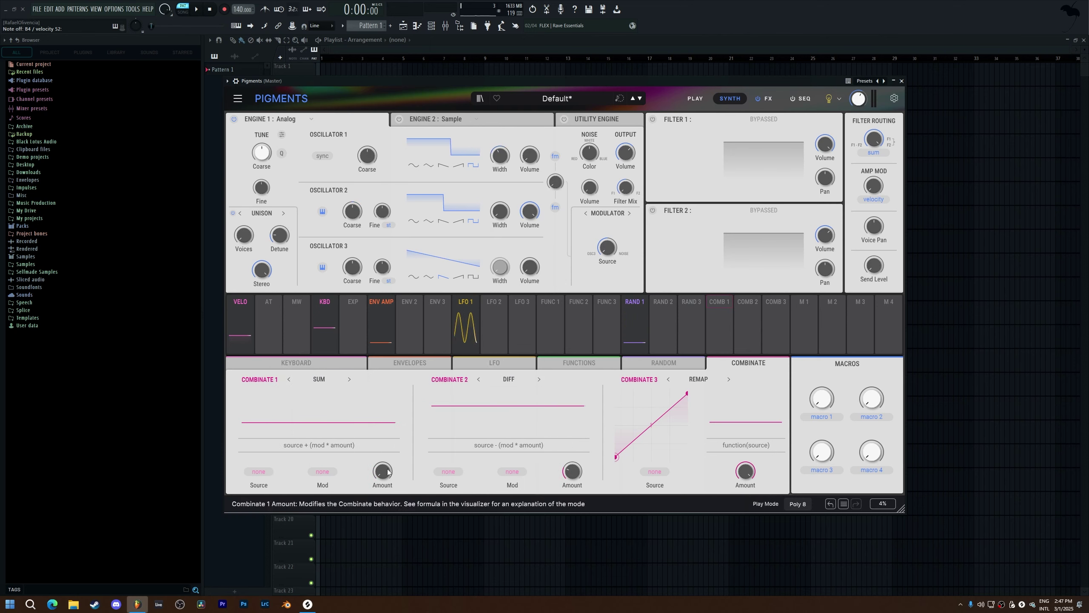
Set Combinate 1's Source to Env 2, its Mod to LFO 1 and its Amount to about 0.976.
click(259, 471)
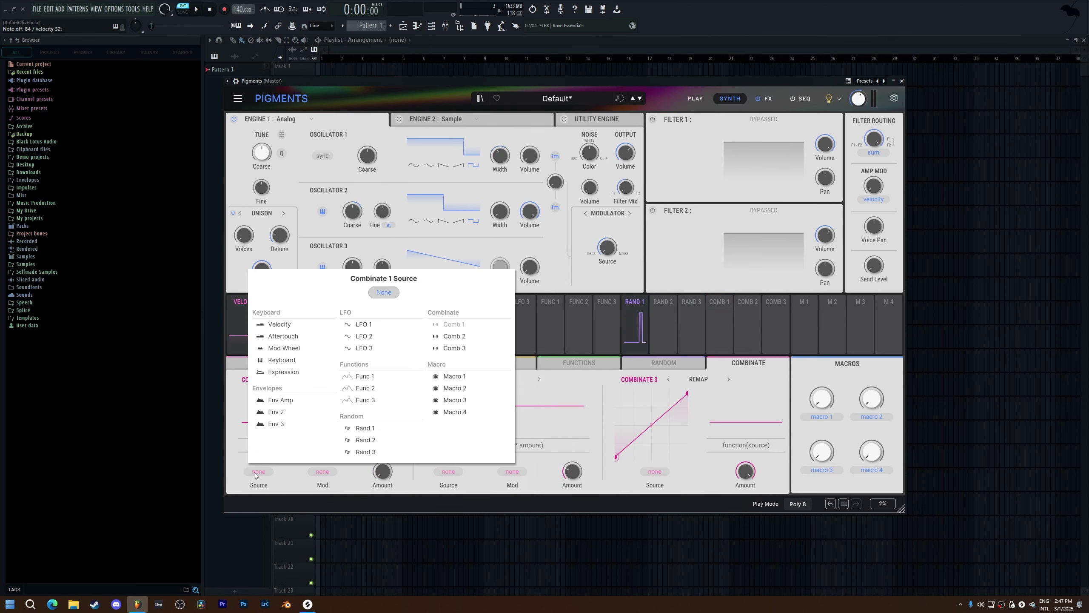
click(289, 414)
click(322, 471)
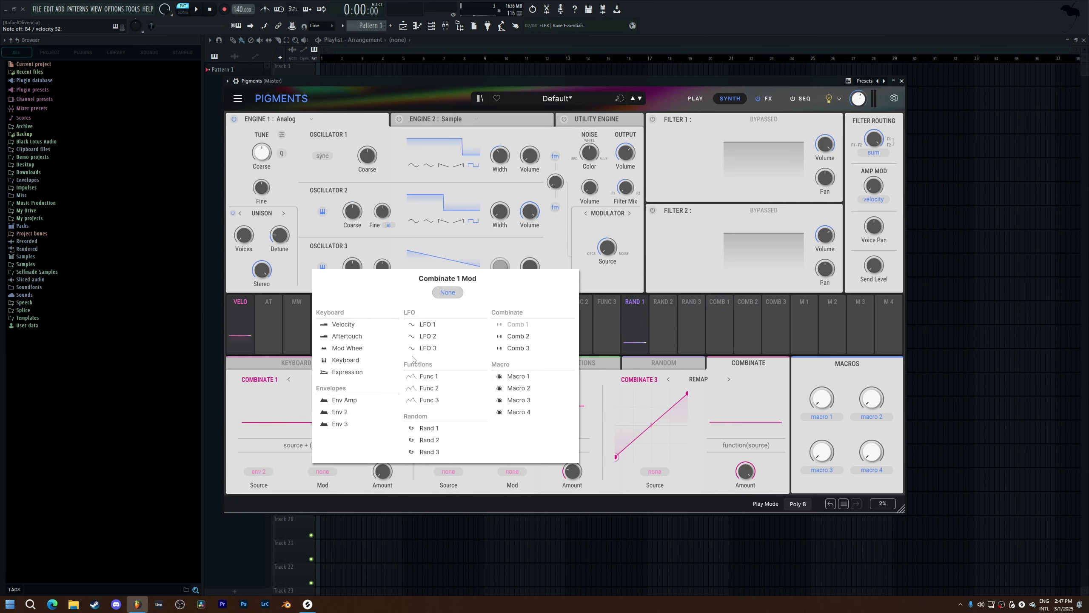
click(427, 324)
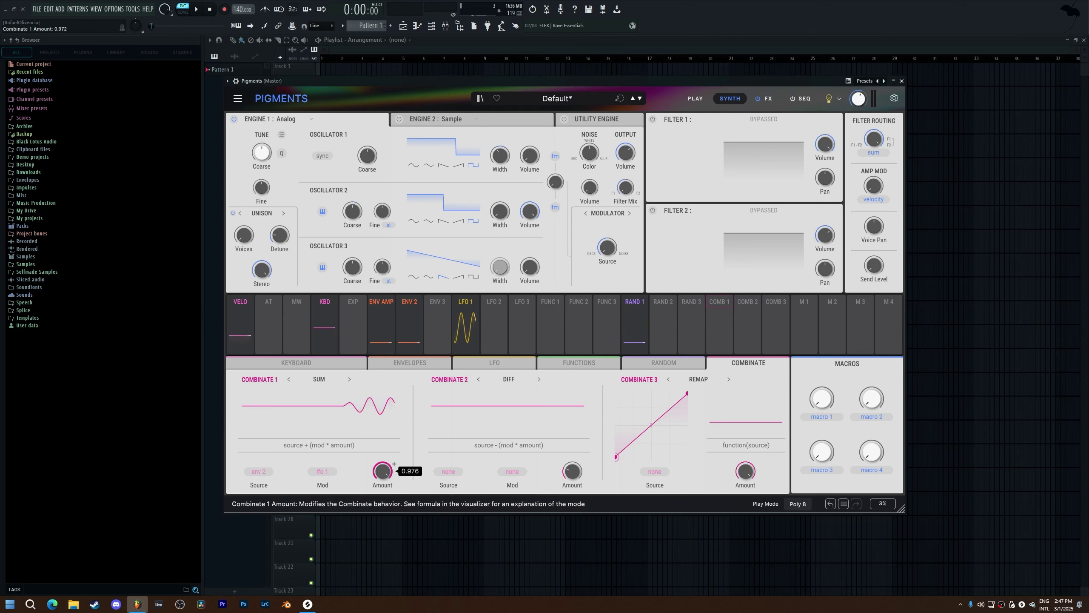
Reselect Env 2 as Combinate 1's Source and use Comb 1 to modulate Oscillator 2's Volume.
click(264, 474)
click(283, 410)
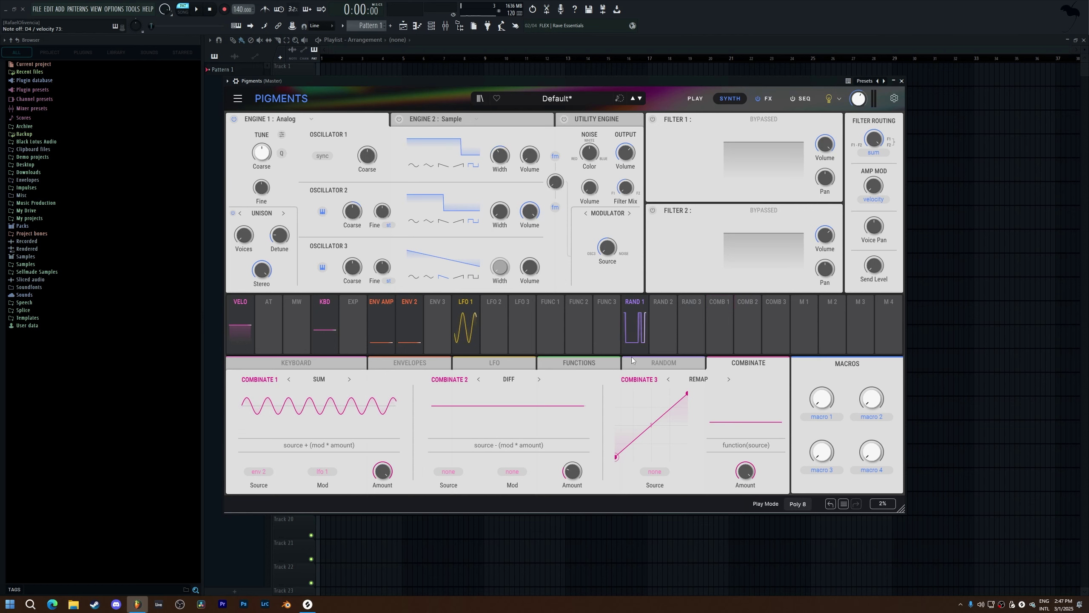
click(719, 326)
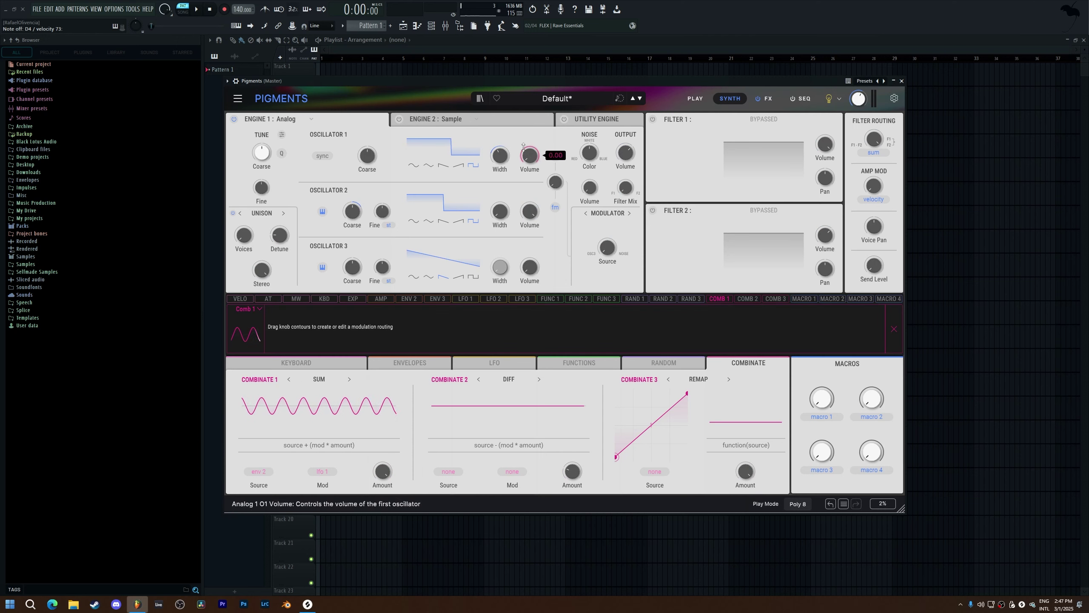
drag(527, 211, 526, 204)
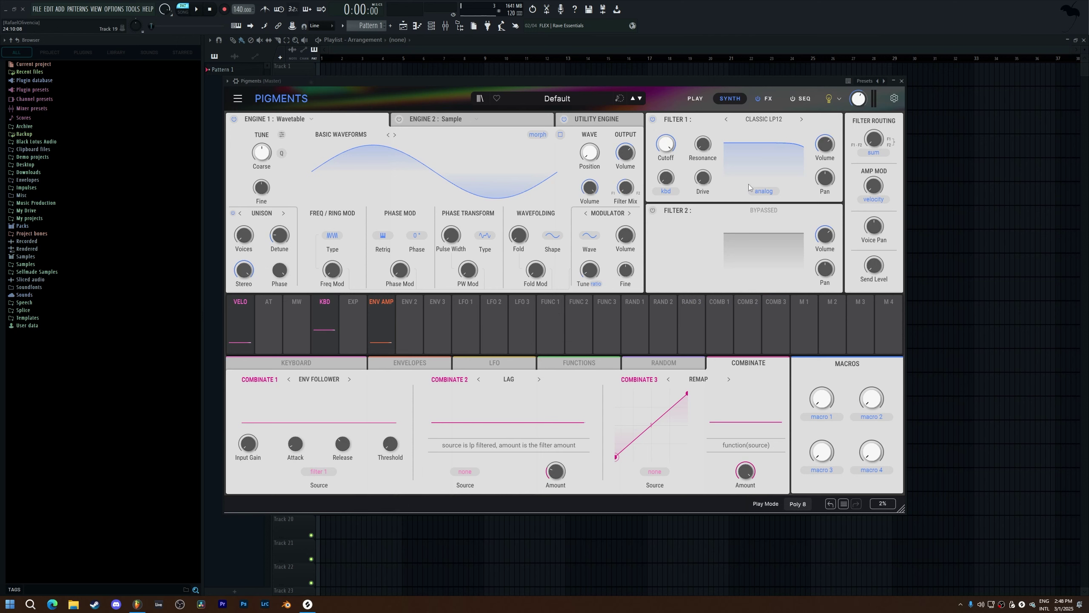
View the effect types available for the first FX A slot.
click(765, 98)
click(405, 124)
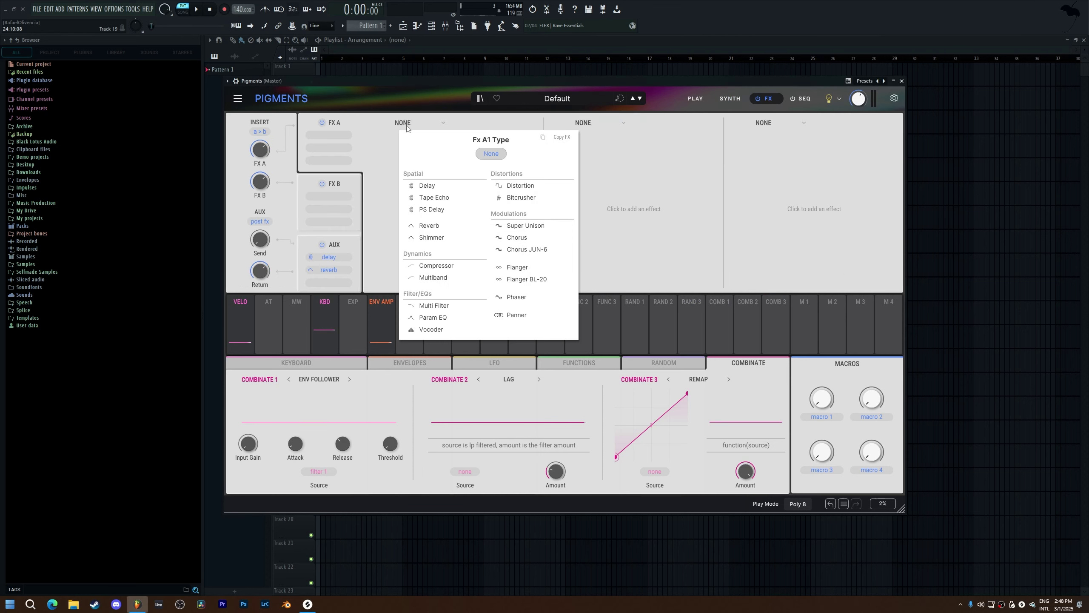
click(672, 137)
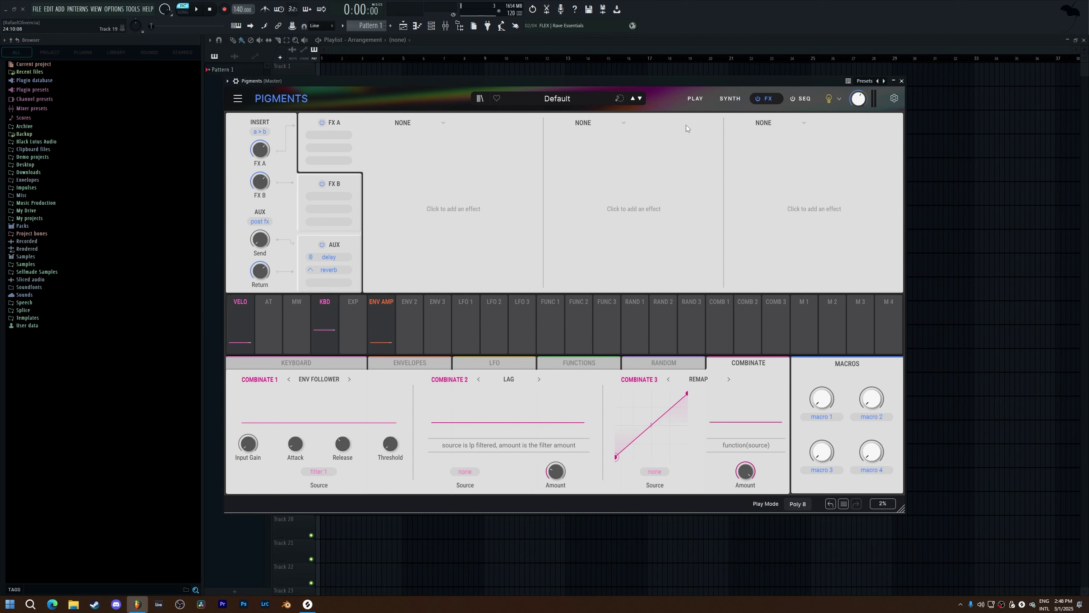
Change Engine 1 from Wavetable to the Analog engine.
click(696, 99)
click(290, 120)
click(266, 150)
Try Delay and Reverb as effects in the first FX A slot.
click(768, 101)
click(407, 124)
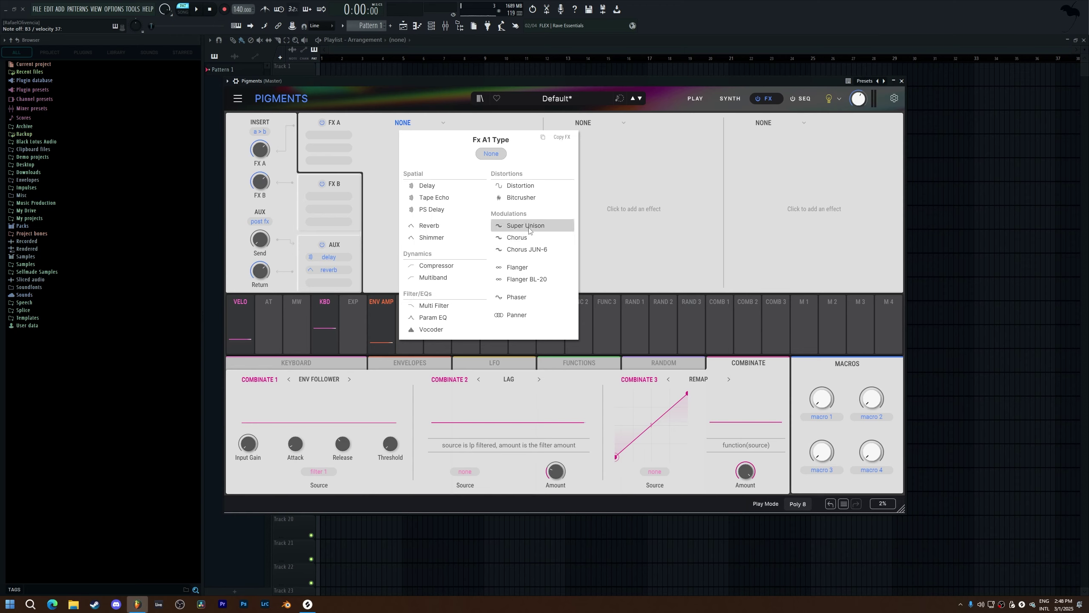
click(442, 186)
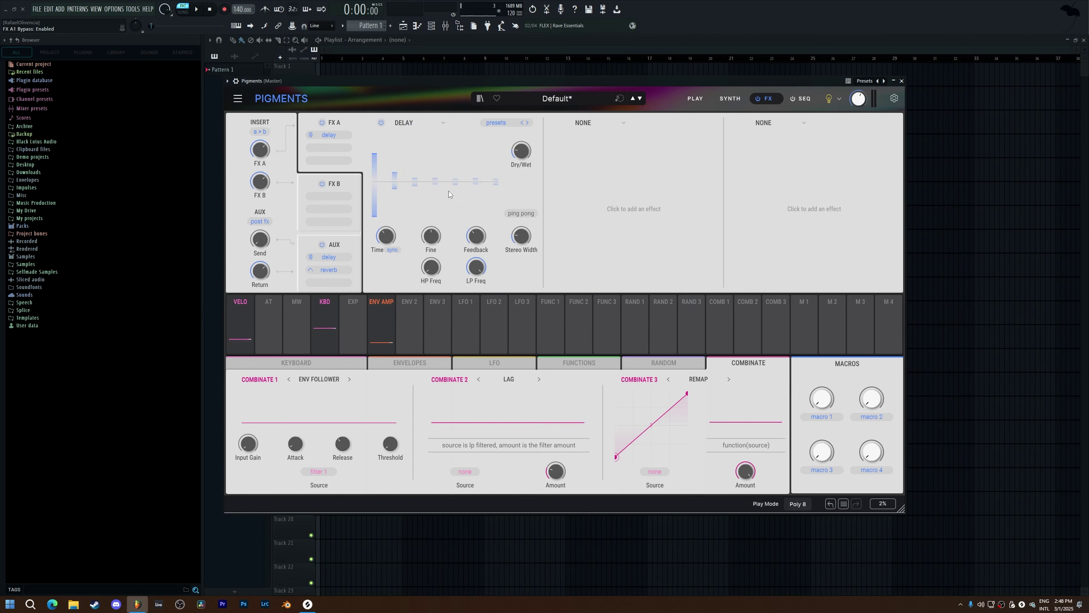
click(412, 123)
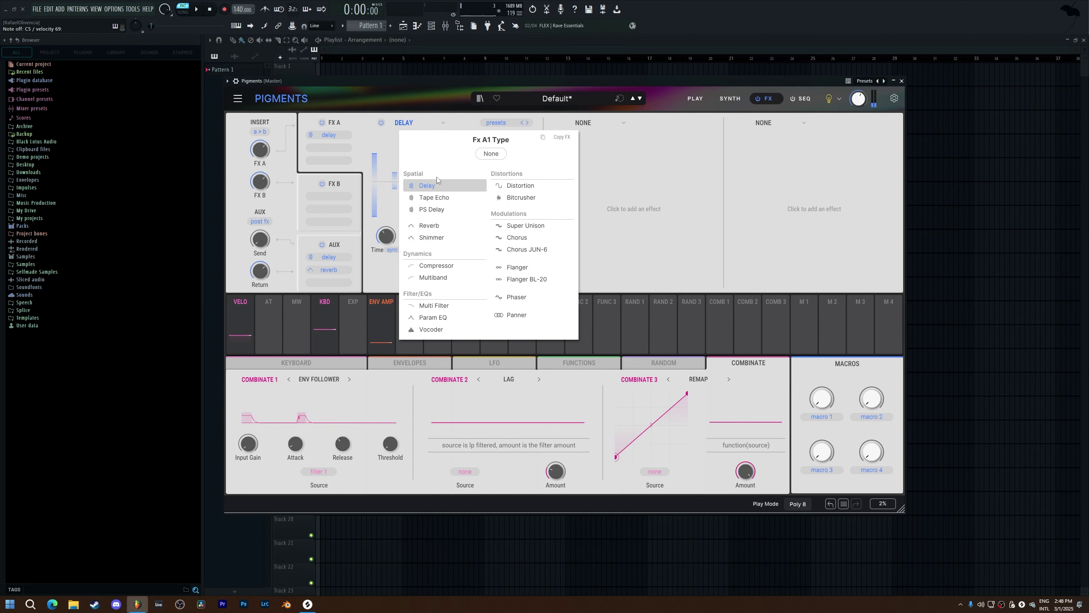
click(454, 226)
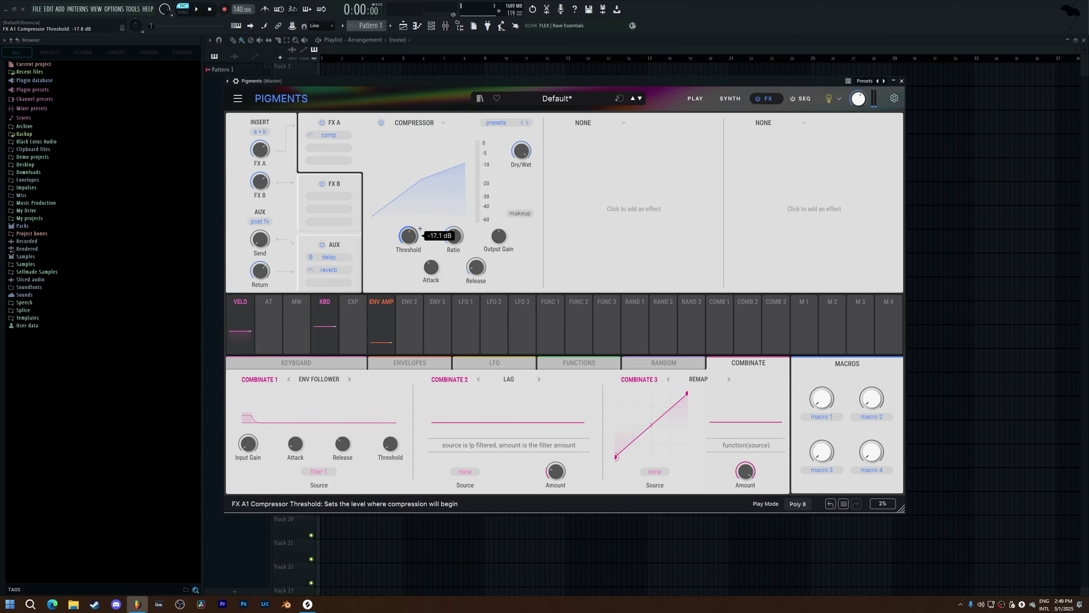
Load the OPP preset for the Multiband compressor in the first FX A slot.
click(428, 124)
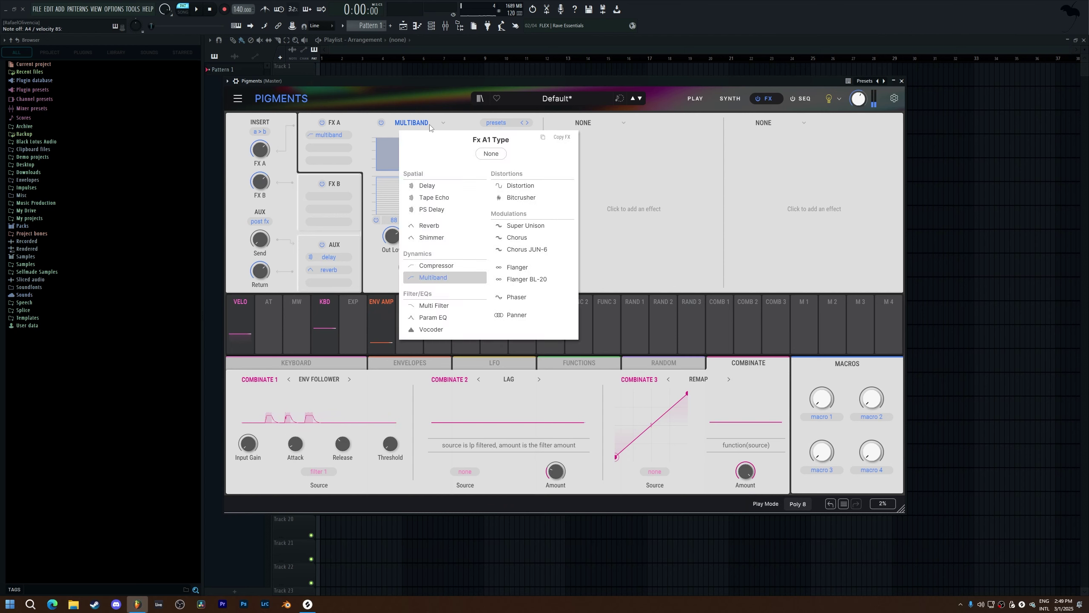
click(489, 128)
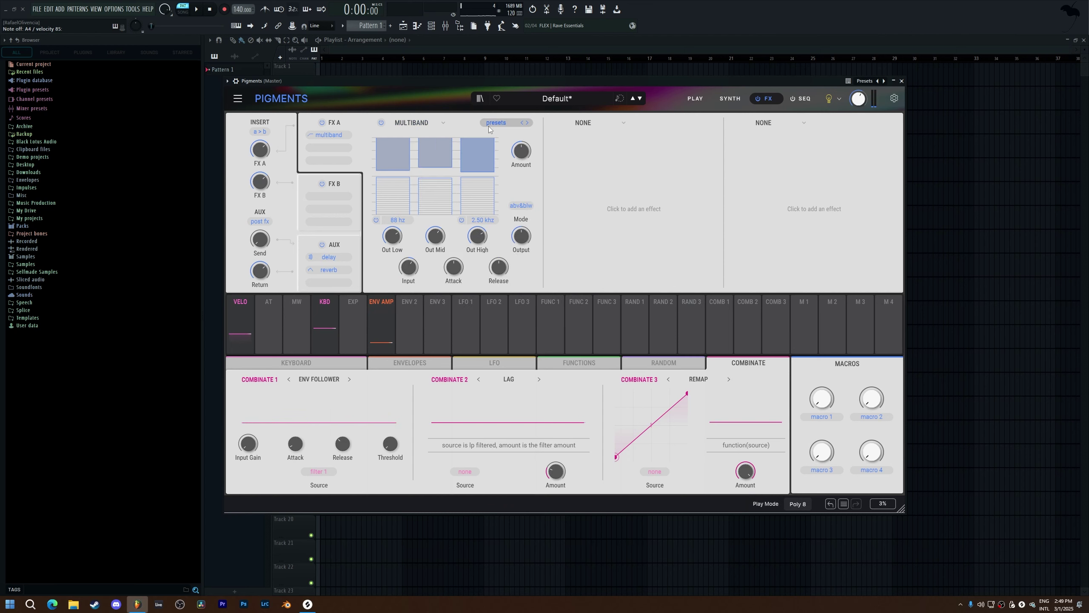
click(412, 122)
click(496, 122)
click(496, 123)
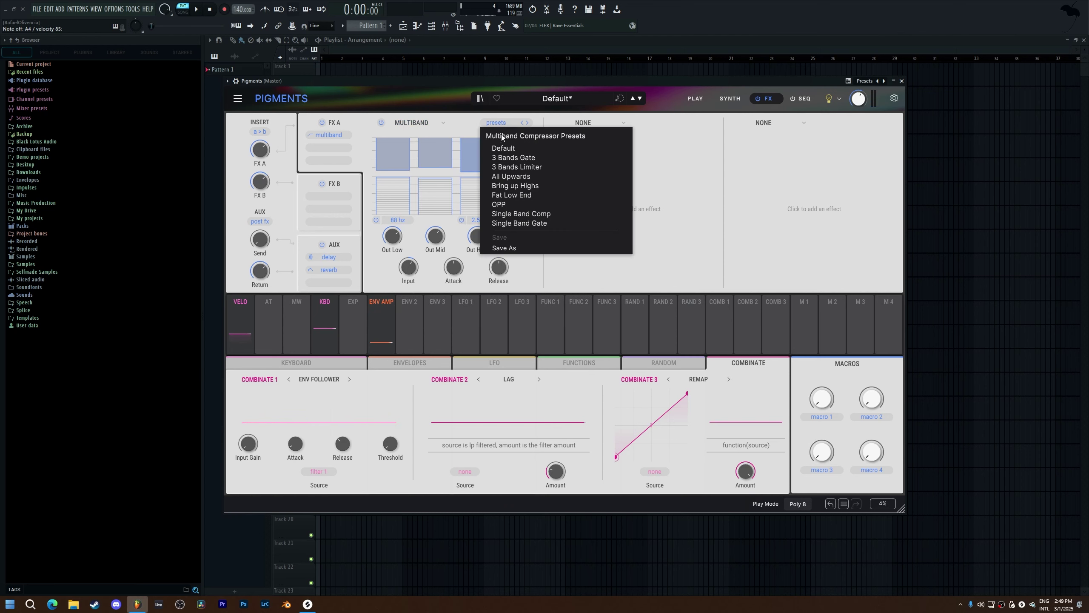
click(508, 204)
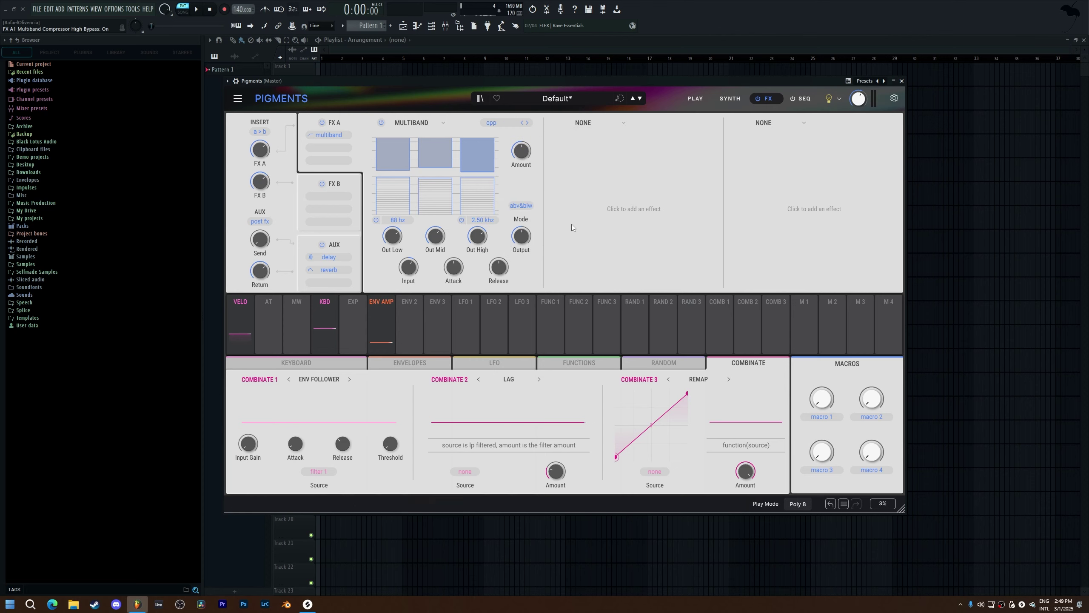
Change the first FX A effect to Multi Filter, view its filter modes and adjust the curve.
click(412, 123)
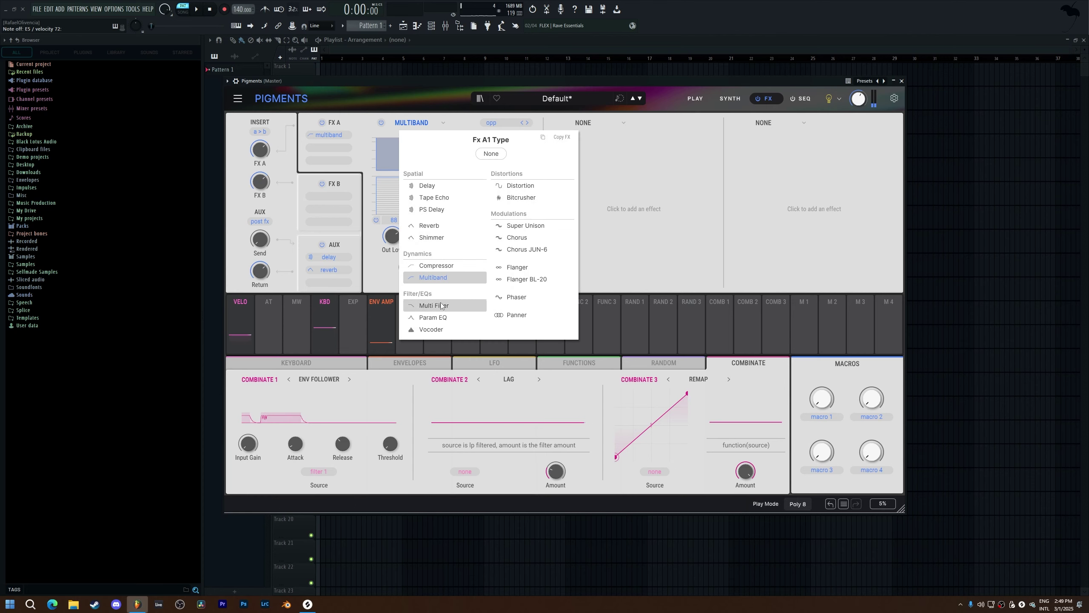
click(429, 305)
click(386, 258)
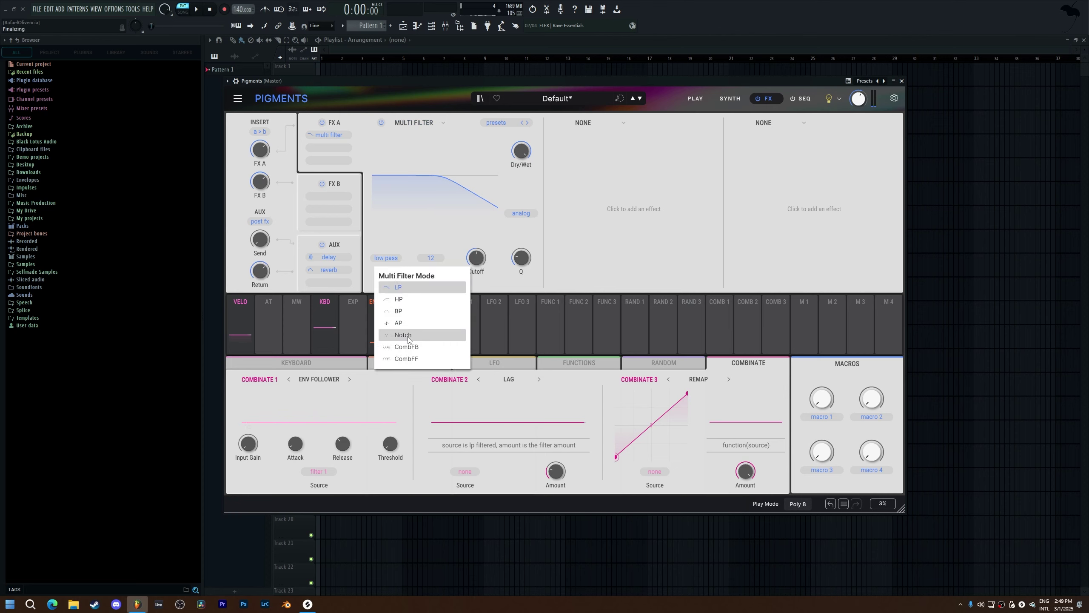
click(443, 232)
drag(452, 182, 487, 202)
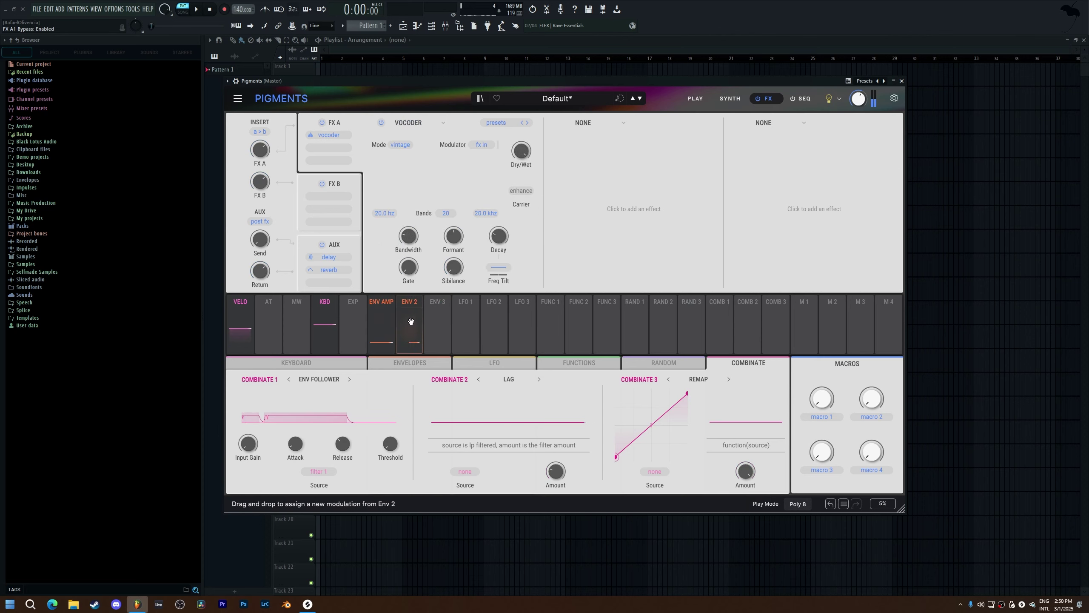
Look through the Vocoder's modulator sources and set its Modulator to Engine 2.
click(382, 122)
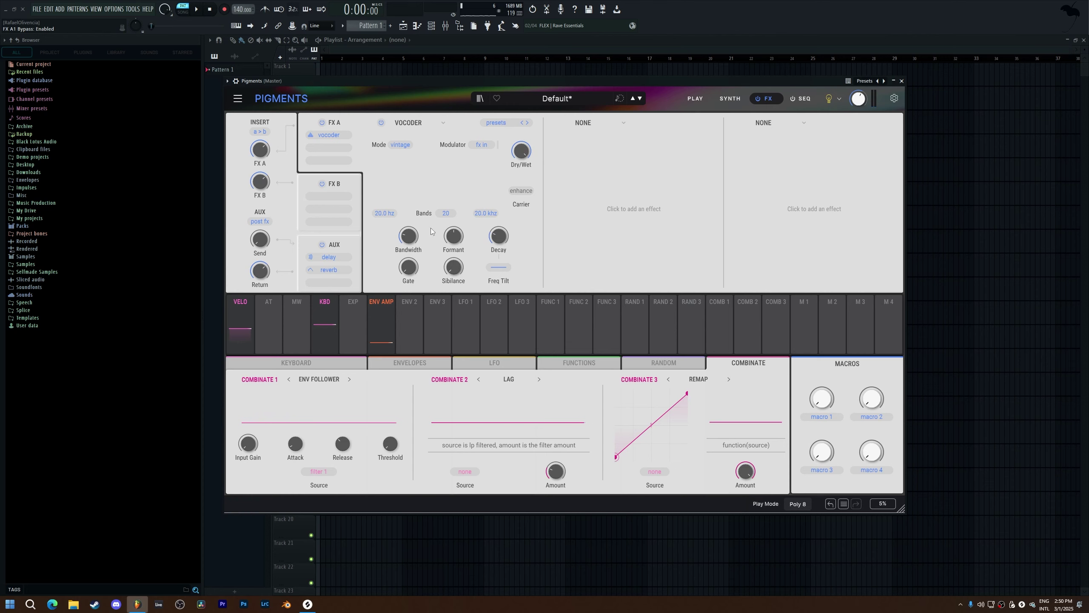
click(419, 124)
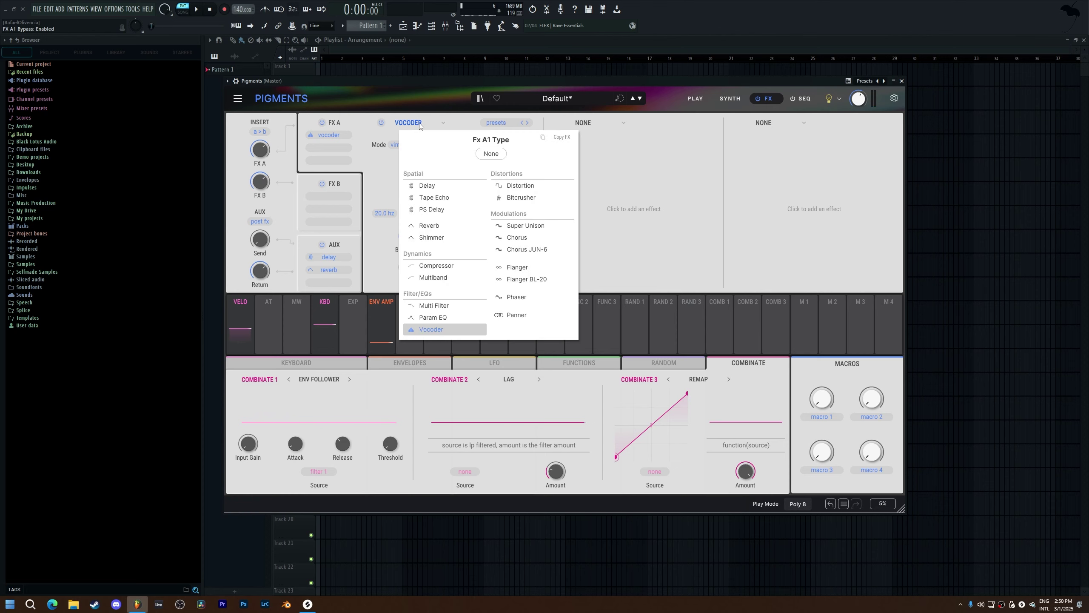
click(419, 124)
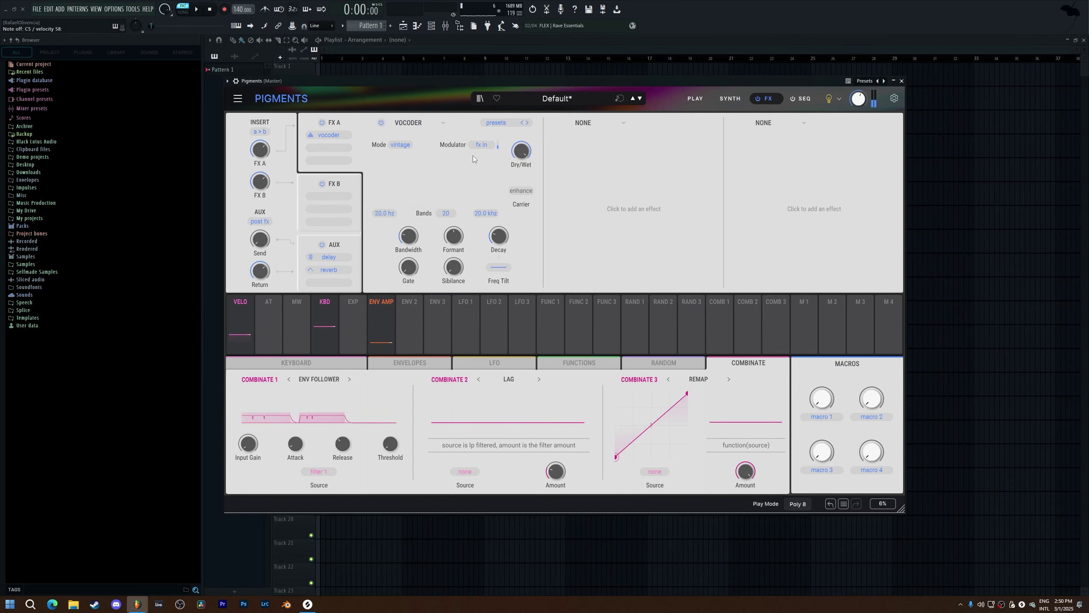
click(488, 147)
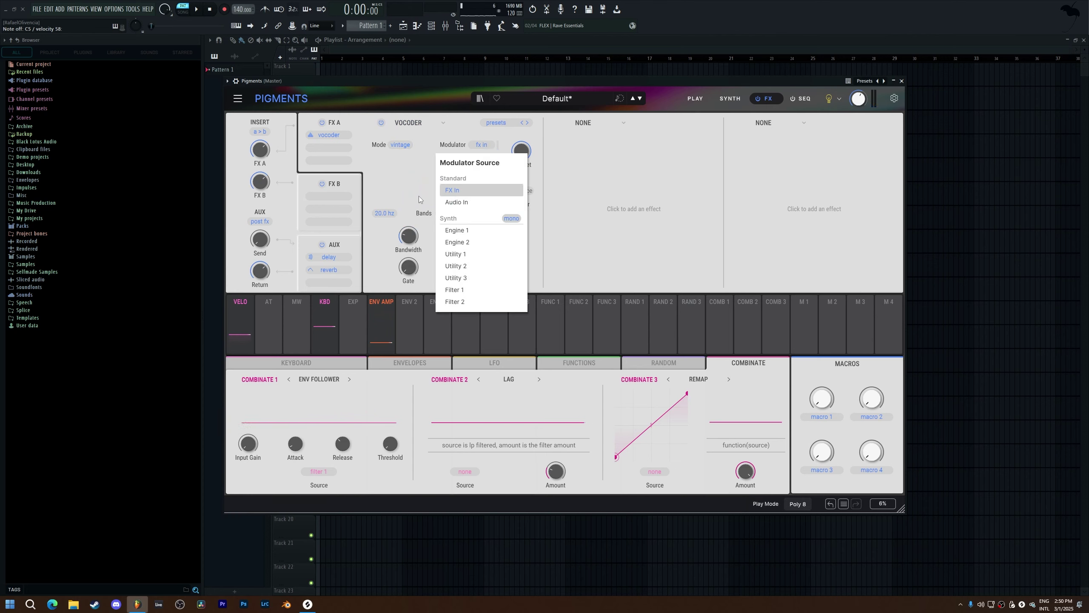
click(404, 181)
click(484, 147)
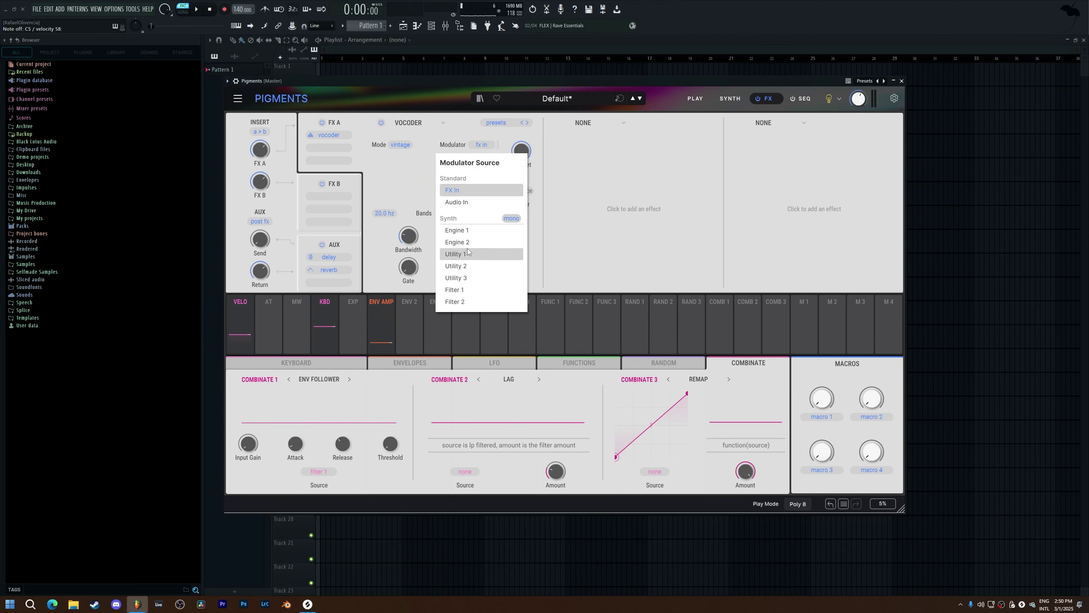
click(458, 242)
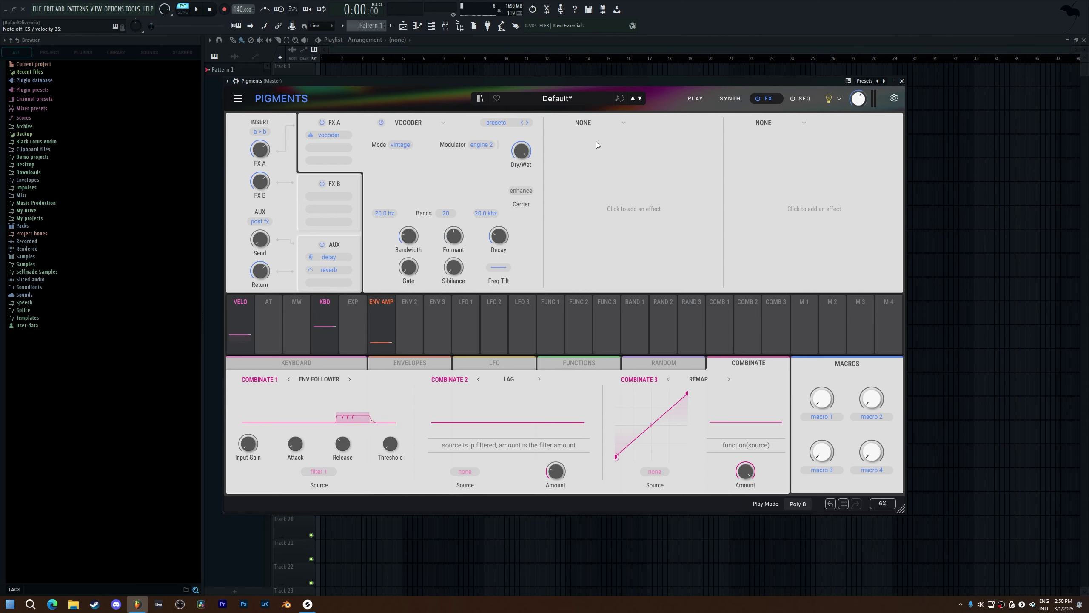
Check the Engine 2 sample engine and set the Vocoder's Mode to Dirty.
click(730, 98)
click(516, 115)
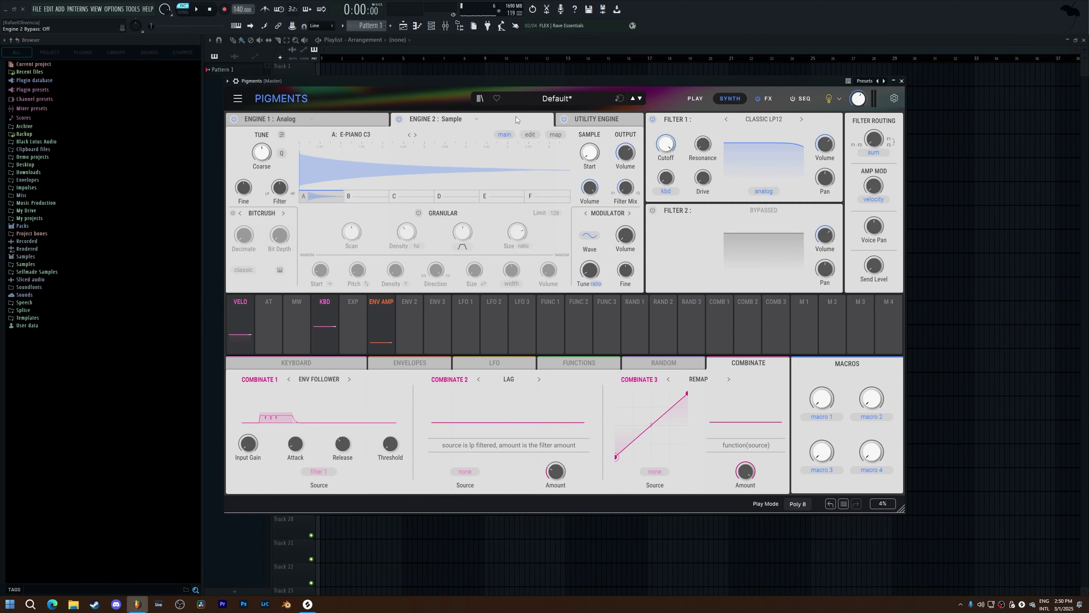
click(763, 98)
click(400, 145)
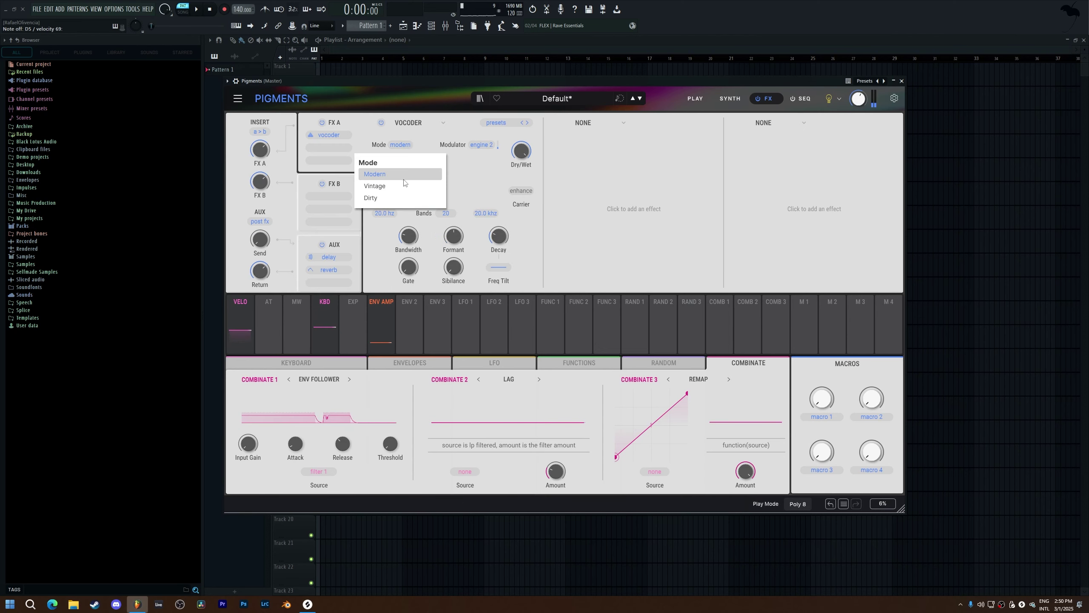
click(402, 198)
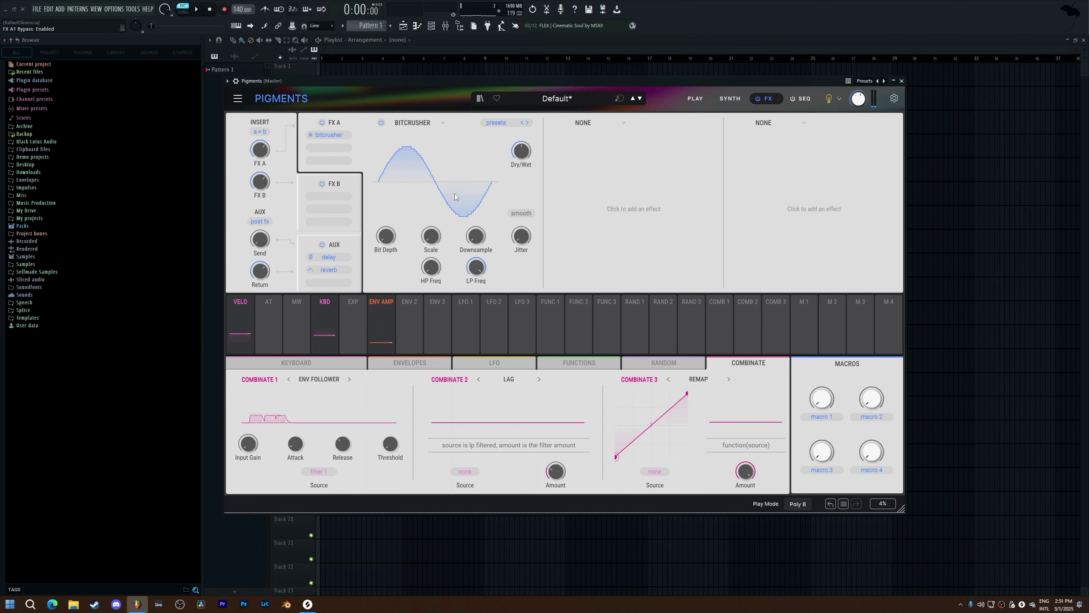
Replace the Bitcrusher in the first FX A slot with Super Unison, and replace that with Chorus.
click(413, 122)
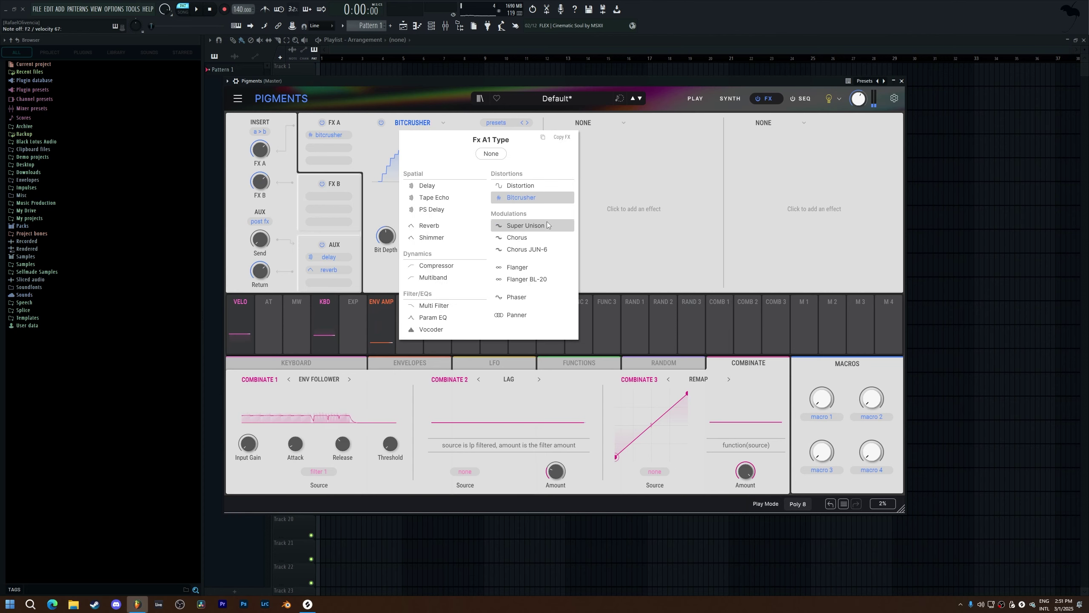
click(527, 225)
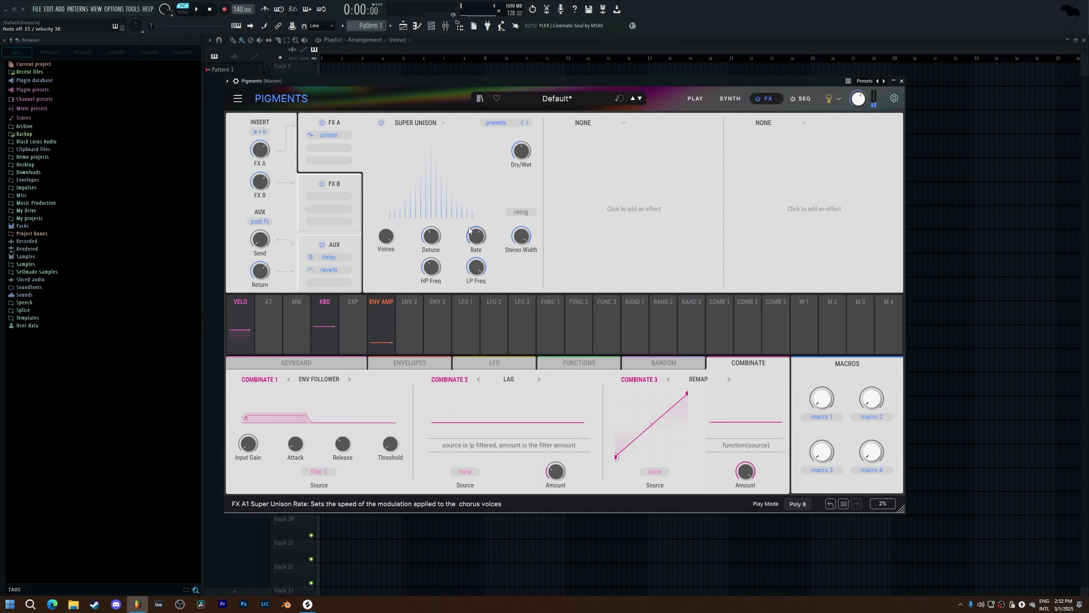
click(426, 123)
click(529, 239)
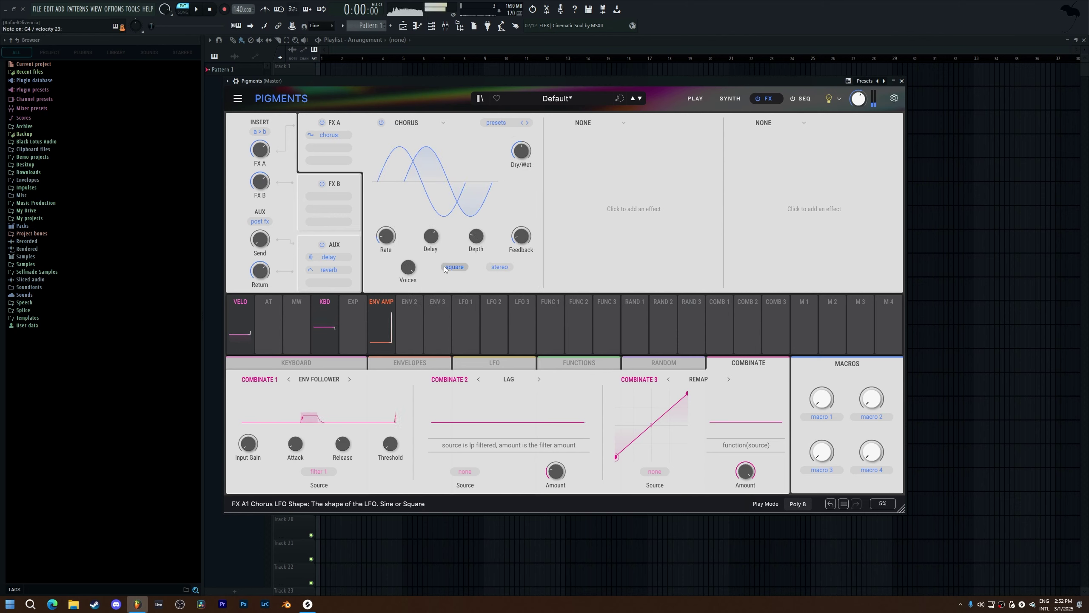
Adjust the Chorus delay in the first FX A slot, and try Chorus JUN-6 and Flanger BL-20 as replacements.
drag(434, 235, 436, 243)
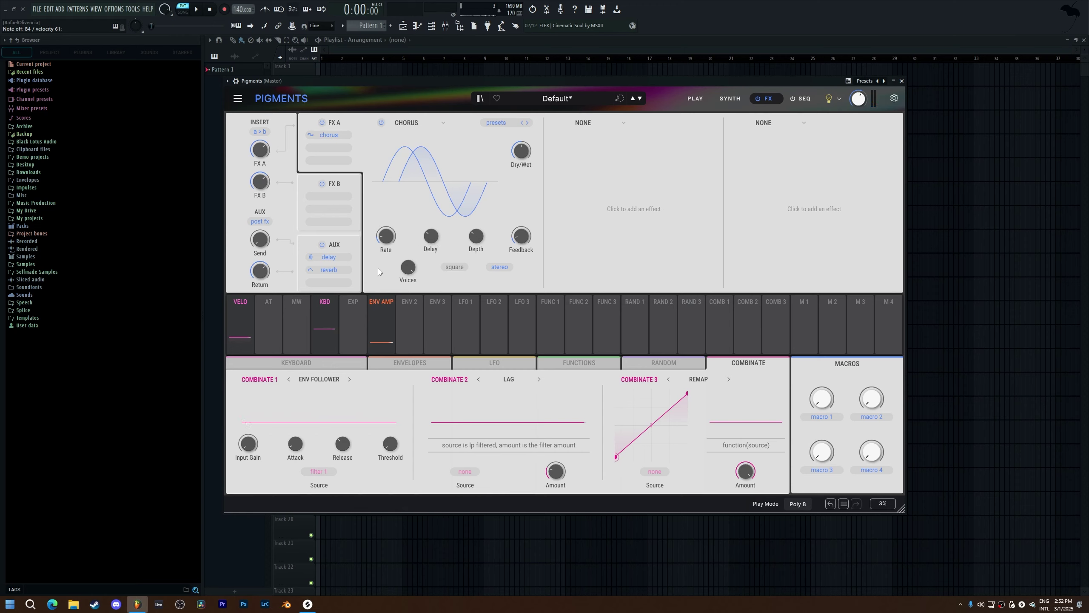
click(419, 122)
click(561, 255)
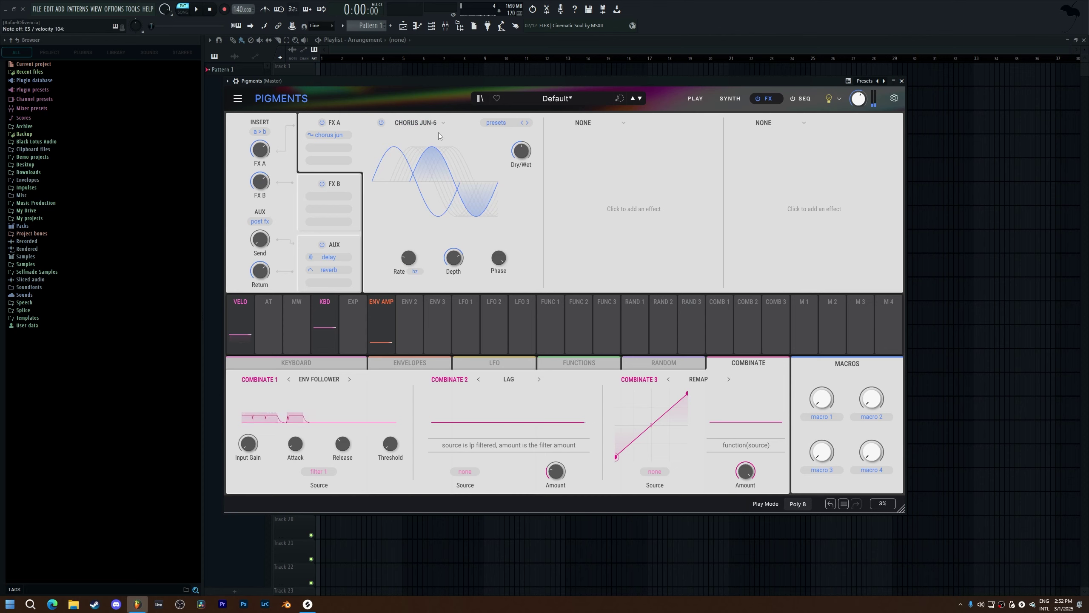
click(425, 123)
click(518, 267)
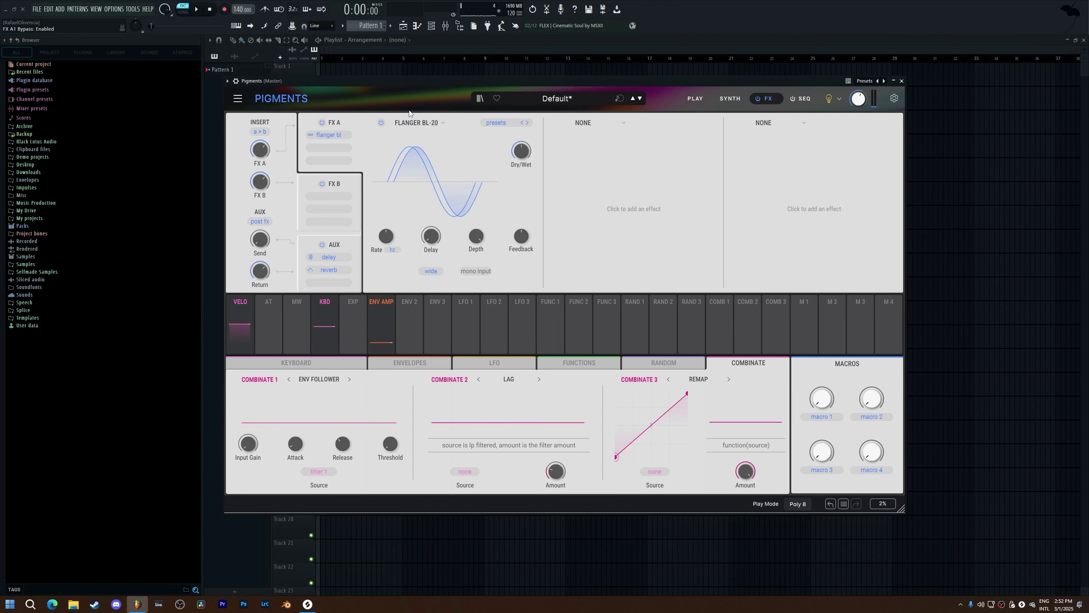
Replace the Flanger BL-20 with Phaser and adjust its Rate in sync mode.
click(427, 123)
click(427, 124)
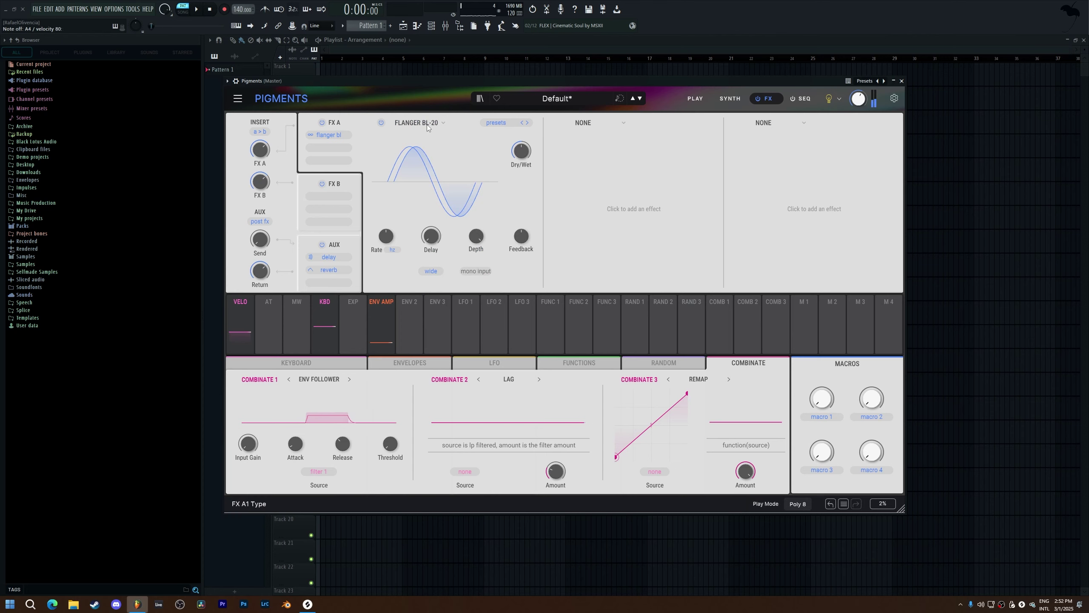
click(427, 124)
click(532, 296)
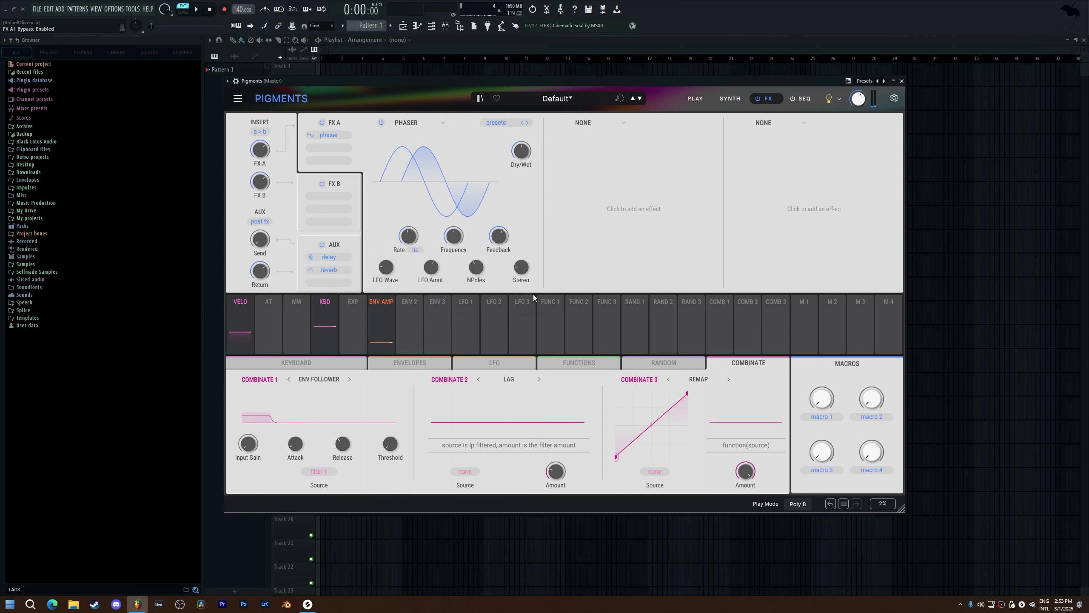
drag(410, 237, 412, 239)
click(414, 249)
click(420, 288)
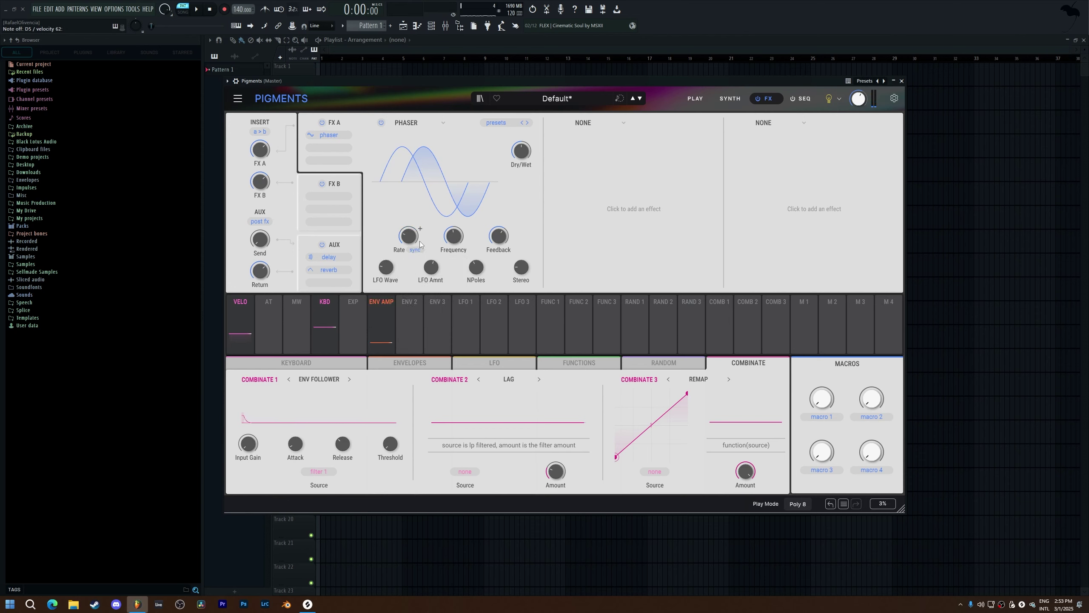
mouse_move(412, 240)
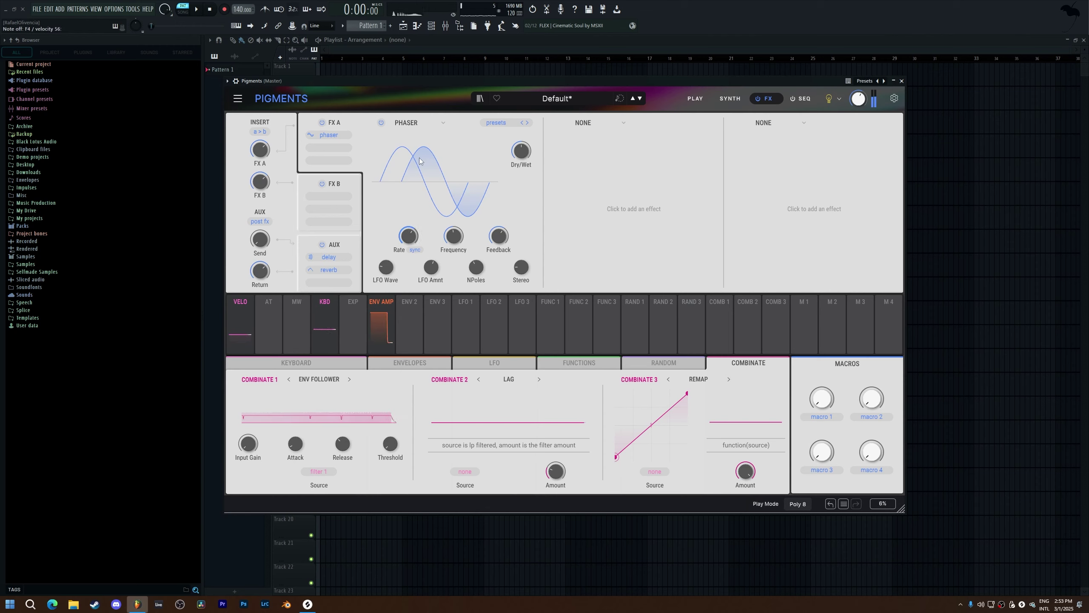
Replace the Phaser with Panner, try its rate and linear mode with an Amount of 1.00, and empty the first FX A slot.
click(414, 123)
click(516, 315)
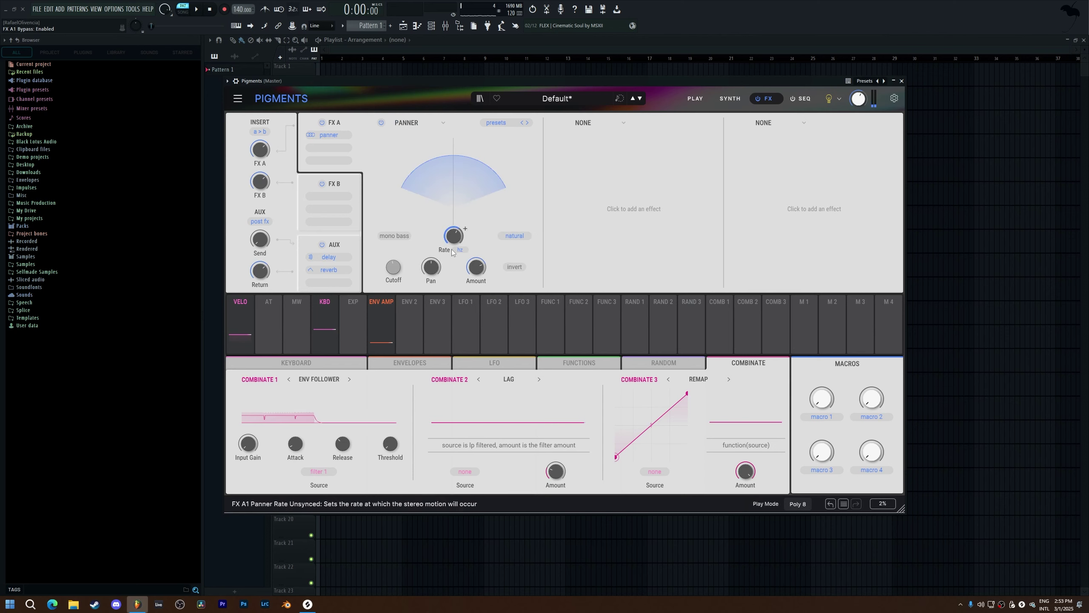
mouse_move(452, 243)
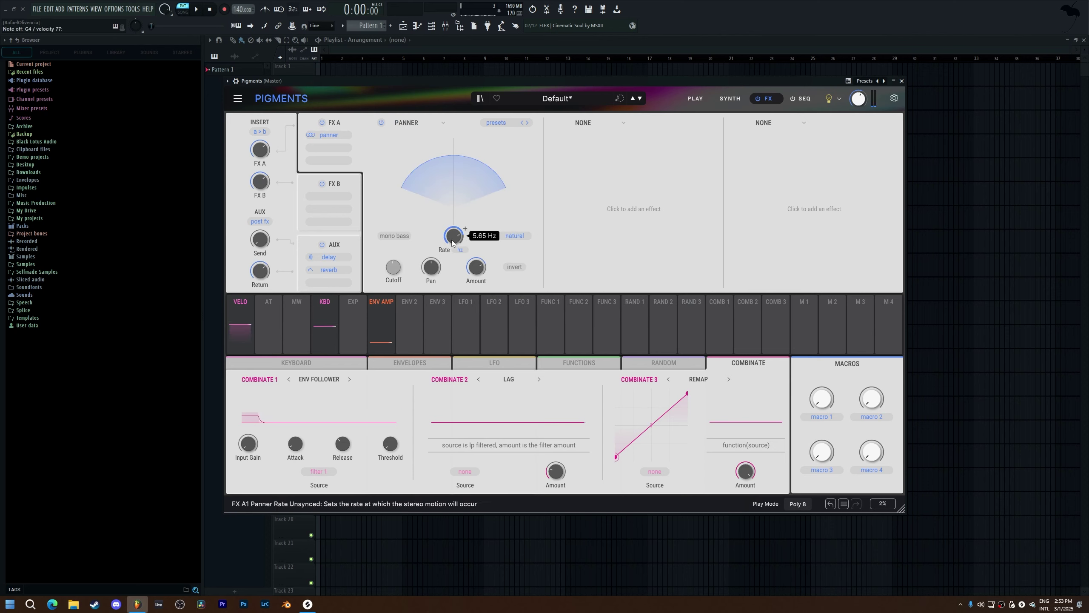
drag(453, 243, 475, 275)
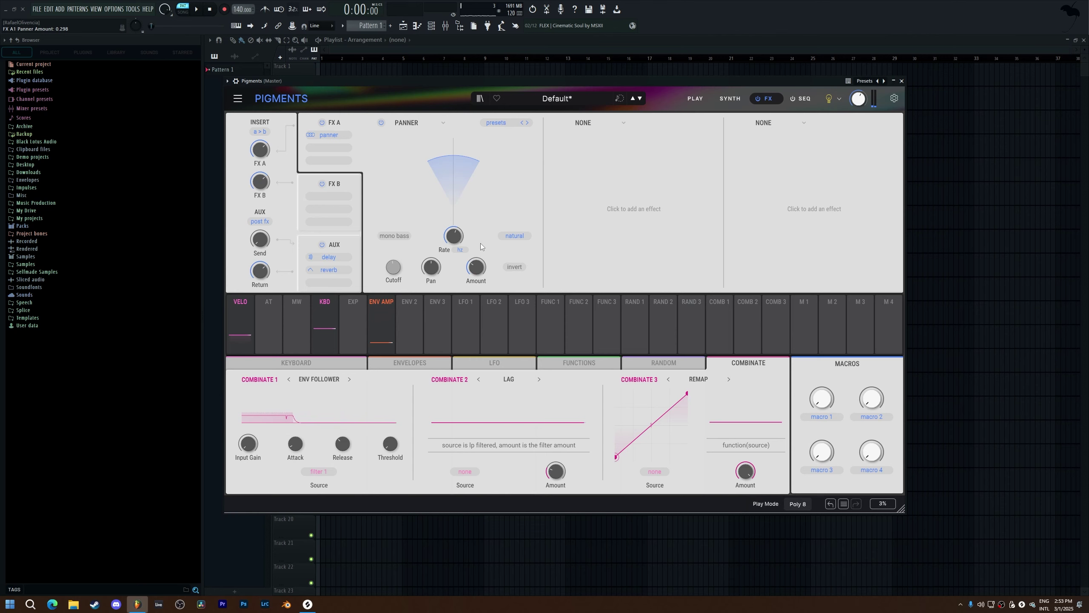
double_click(476, 267)
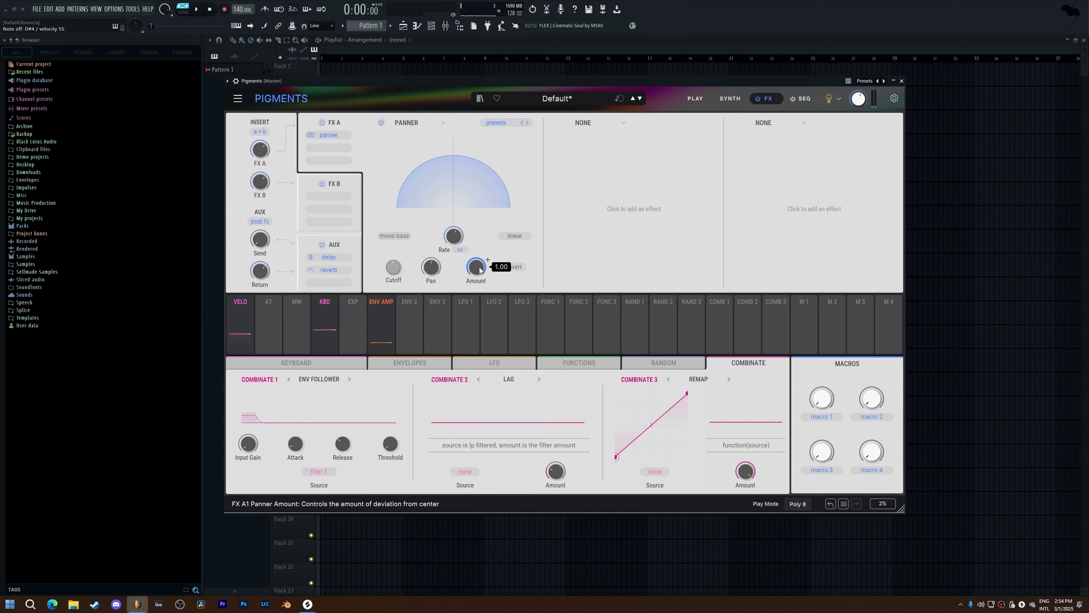
key(Delete)
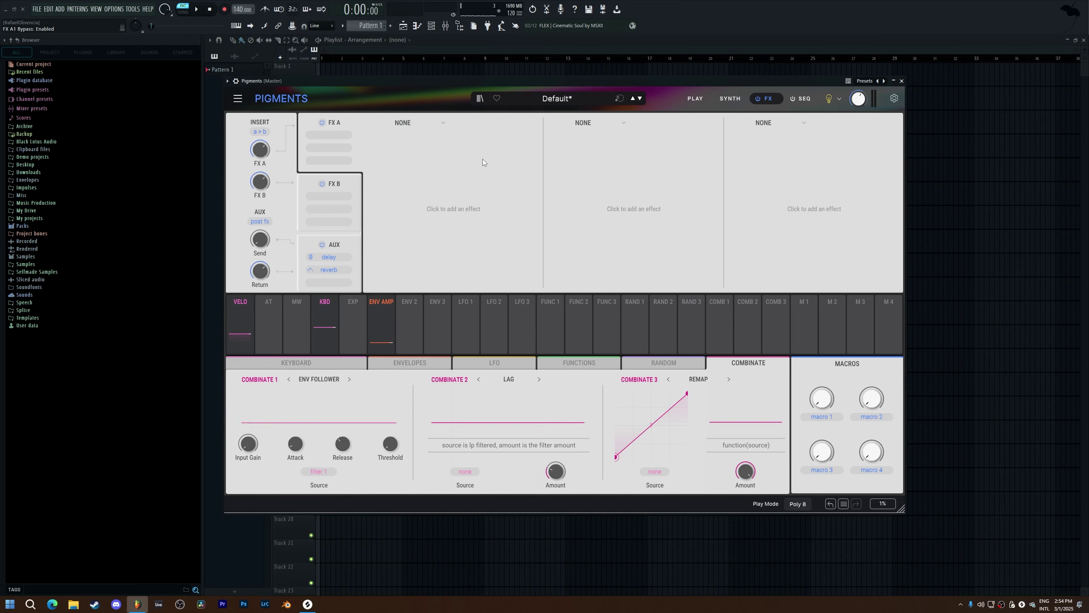
Turn on the sequencer and draw a varied pitch pattern across its 16 steps.
click(790, 100)
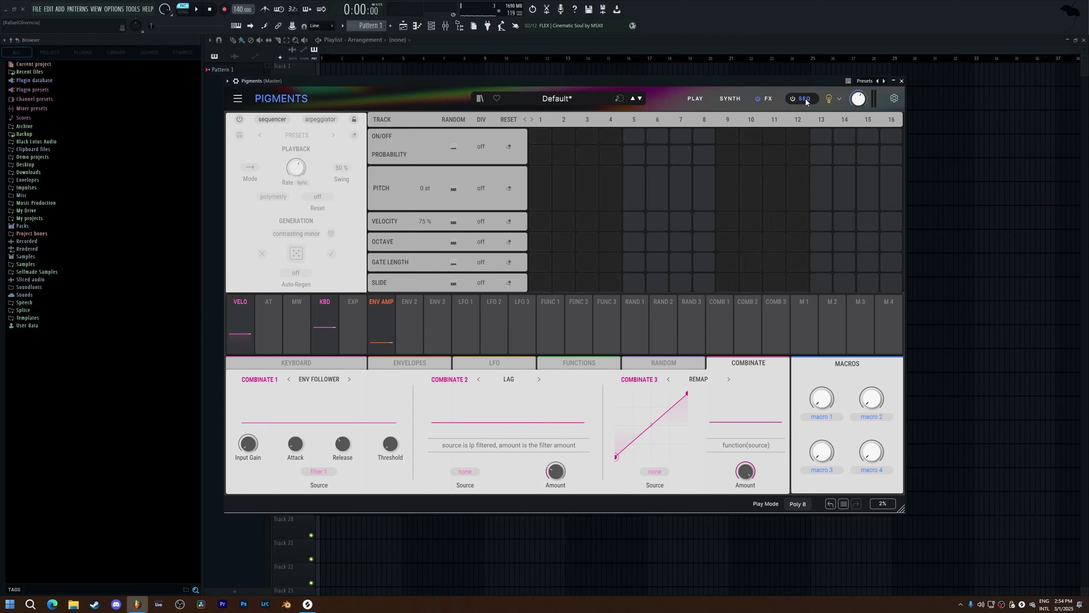
click(792, 99)
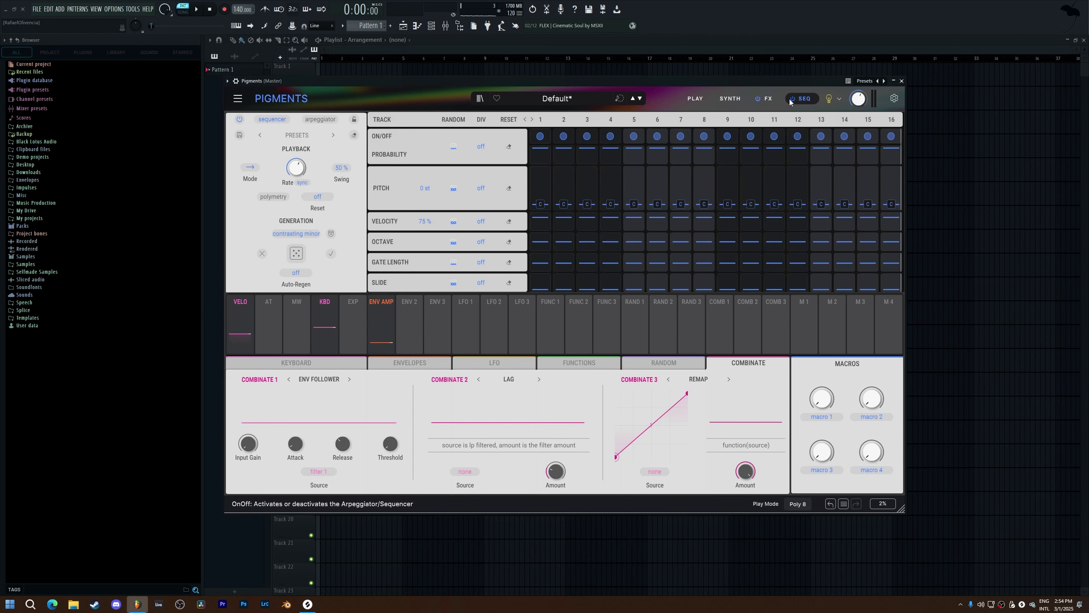
mouse_move(563, 190)
mouse_down()
mouse_move(754, 195)
mouse_move(778, 206)
mouse_move(802, 176)
mouse_move(827, 207)
mouse_move(844, 205)
mouse_move(845, 191)
mouse_move(868, 195)
mouse_move(868, 185)
mouse_move(888, 198)
mouse_move(817, 188)
mouse_up()
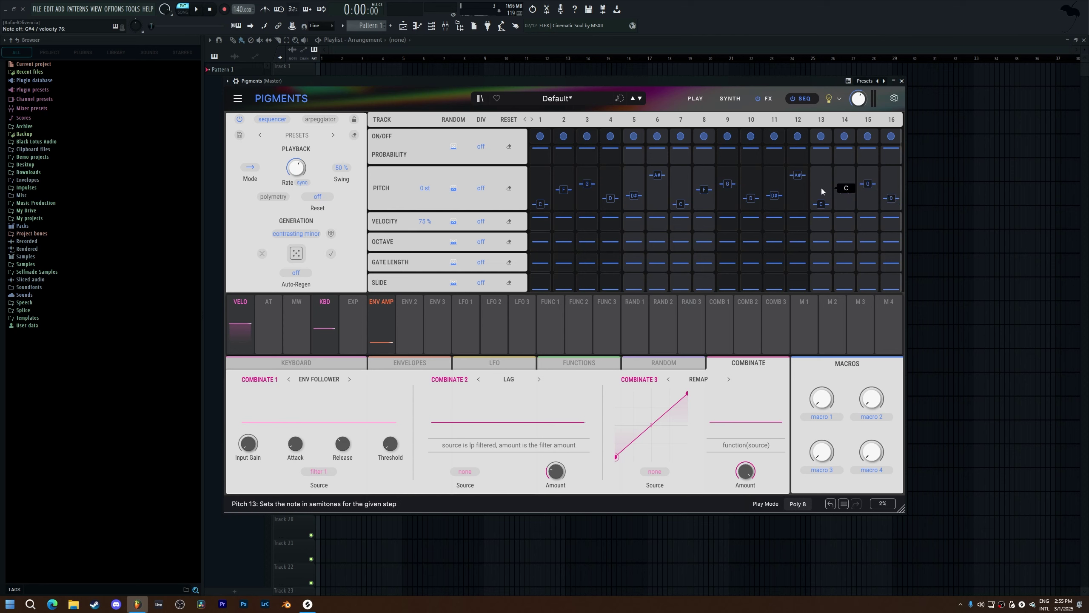
drag(817, 188, 821, 187)
Look through the Auto-Regen and generation options, and choose Contrasting Minor 8 from the factory sequences.
click(296, 272)
click(340, 267)
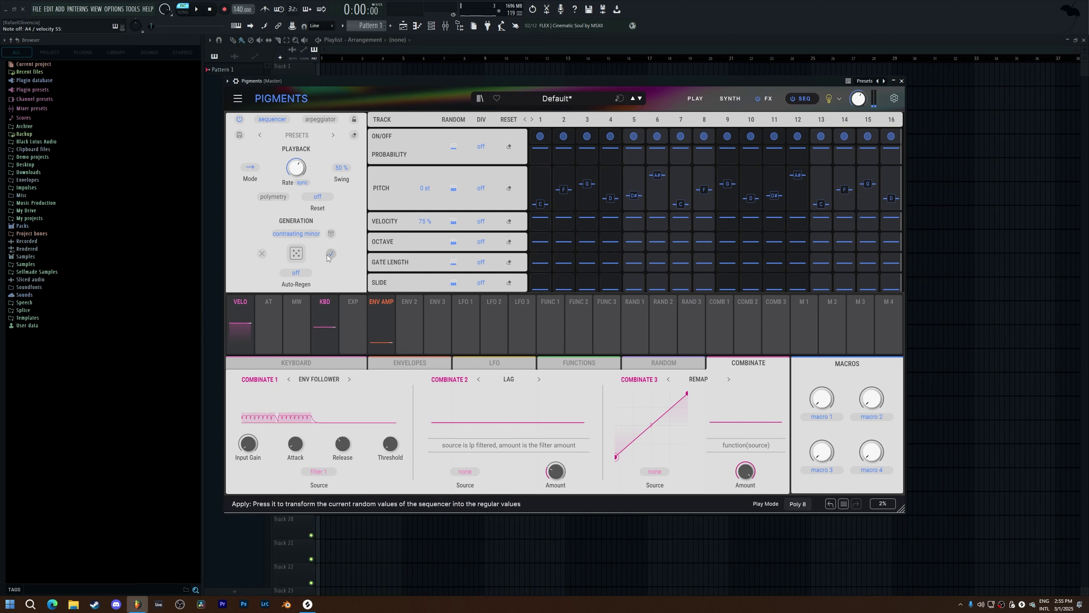
click(310, 235)
scroll(371, 220, up, 5)
click(372, 226)
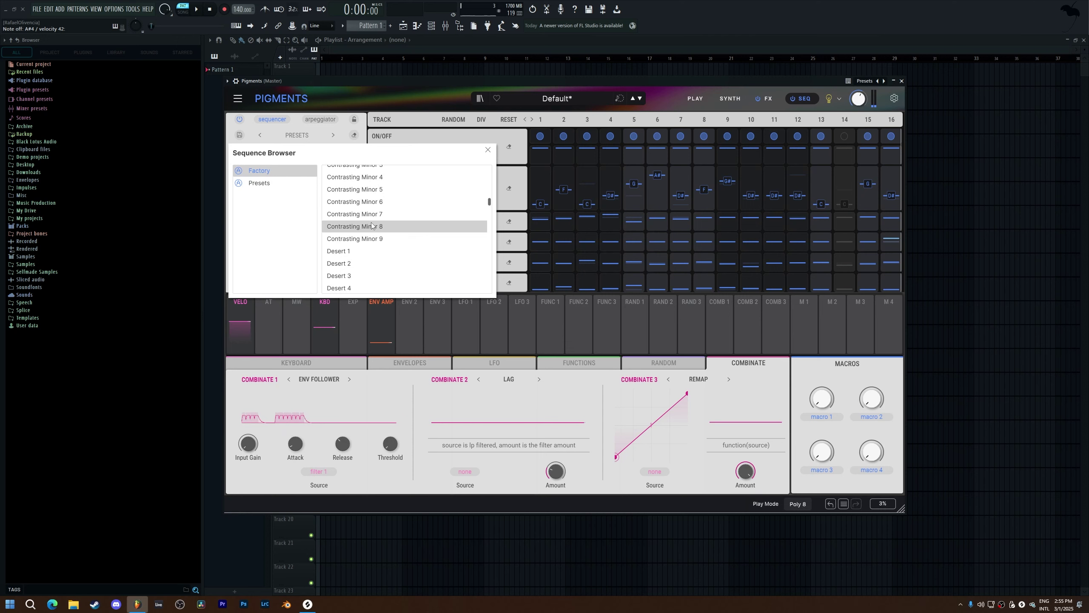
Switch from the sequencer to the arpeggiator and set its synced playback Rate to 1/32.
click(320, 119)
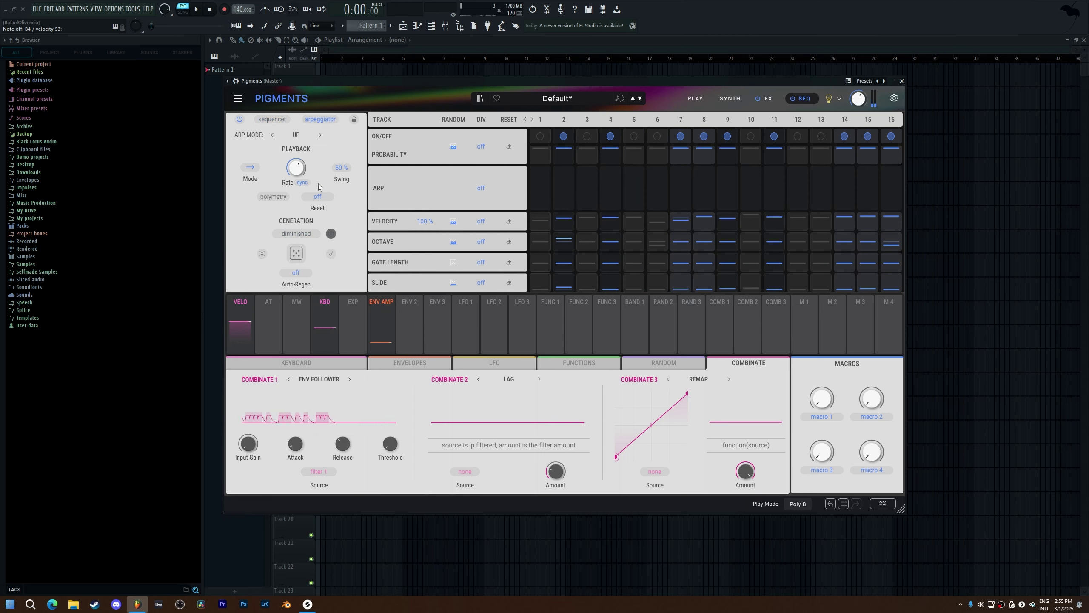
mouse_move(298, 172)
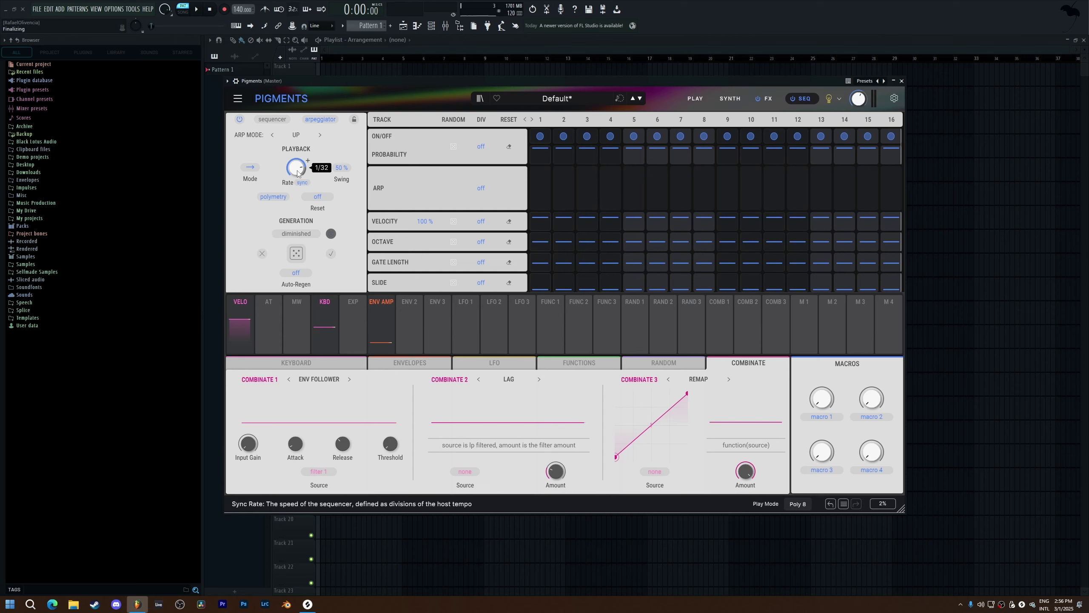
View the Play overview and return to the Synth view showing the Engine 1 Analog oscillators.
click(702, 99)
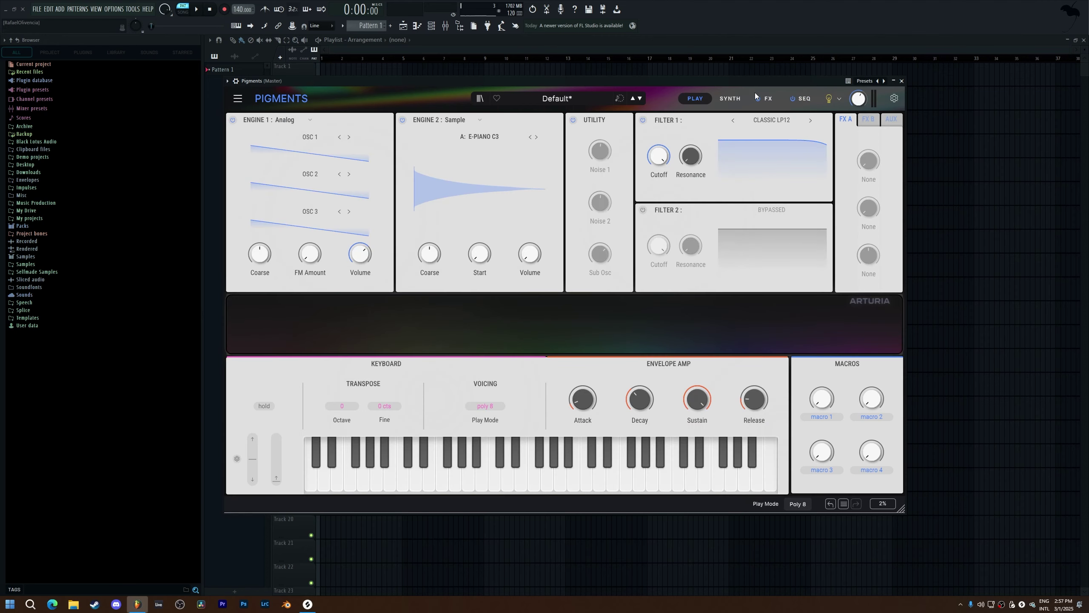
click(730, 99)
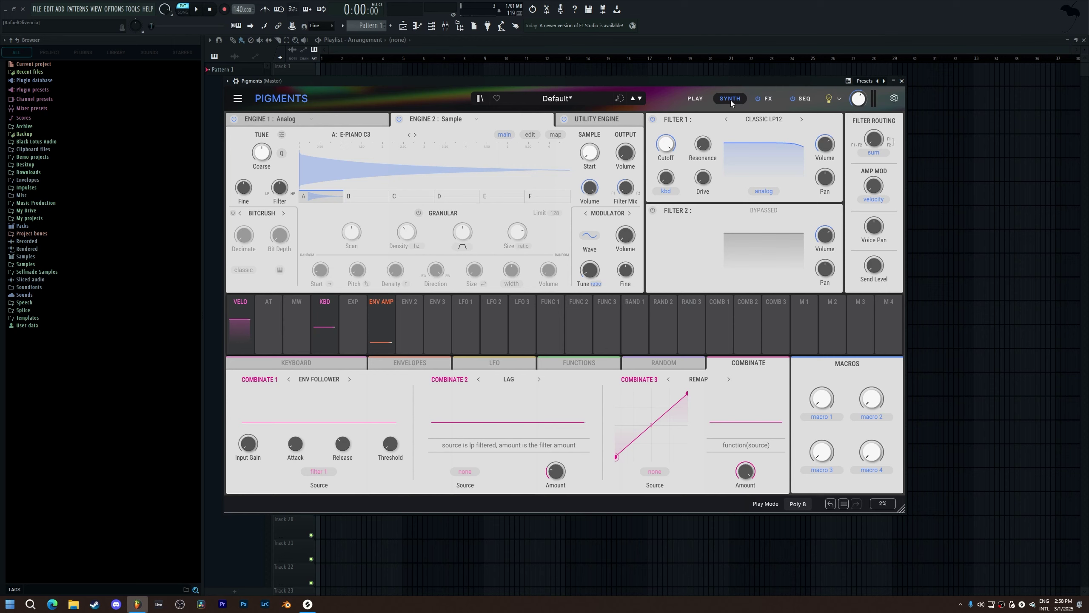
click(357, 117)
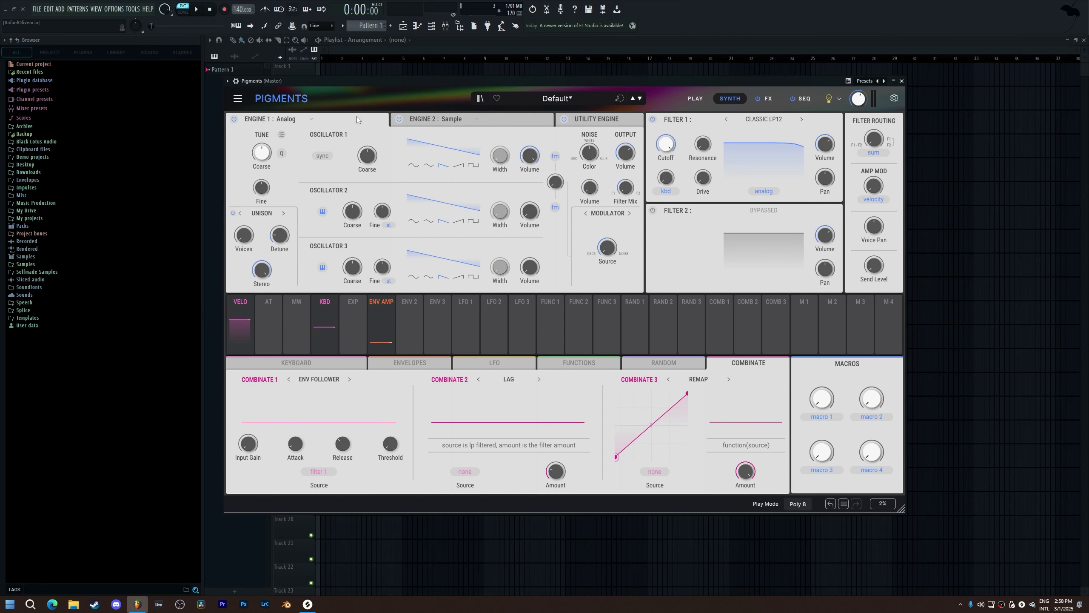